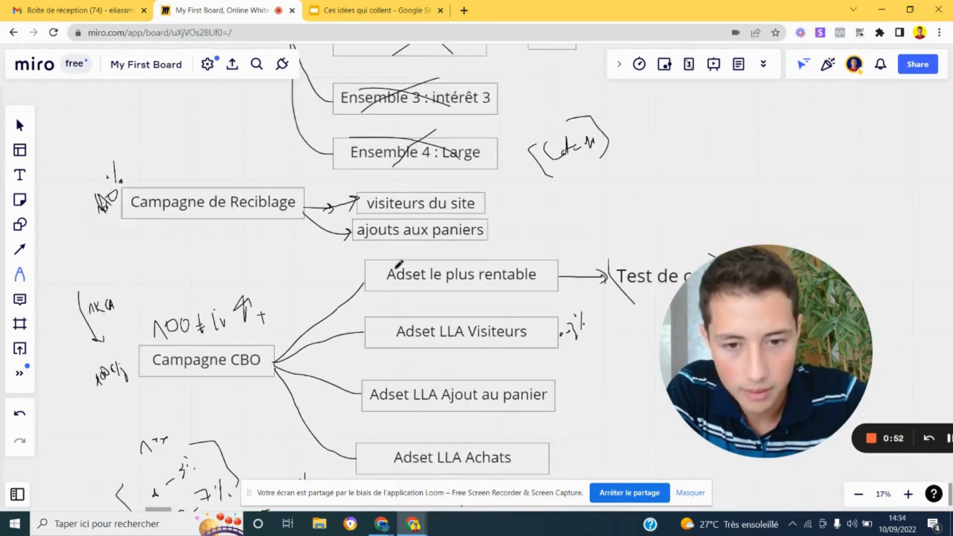
- Switch from the whiteboard to Meta Business settings in a new browser tab and open the Ads Manager
scroll(470, 178, up, 4)
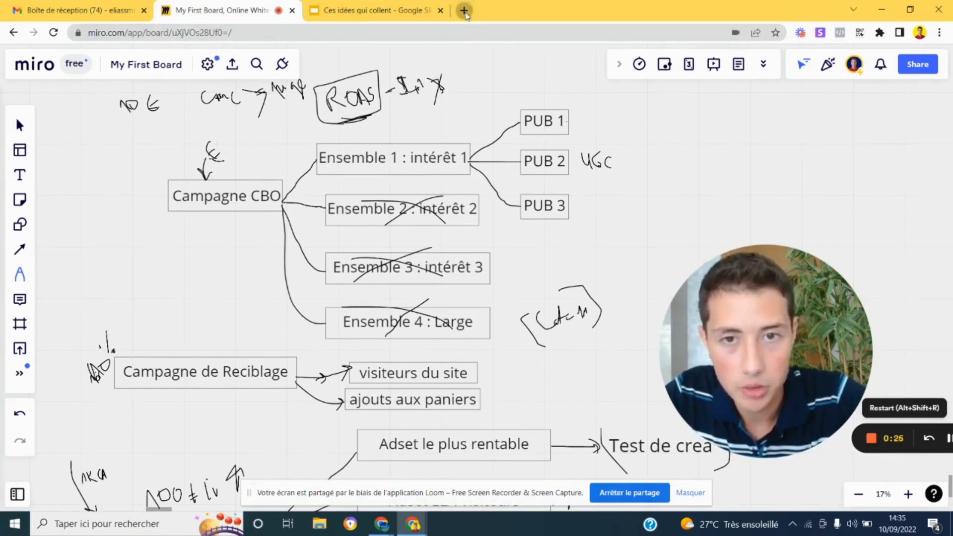
click(464, 10)
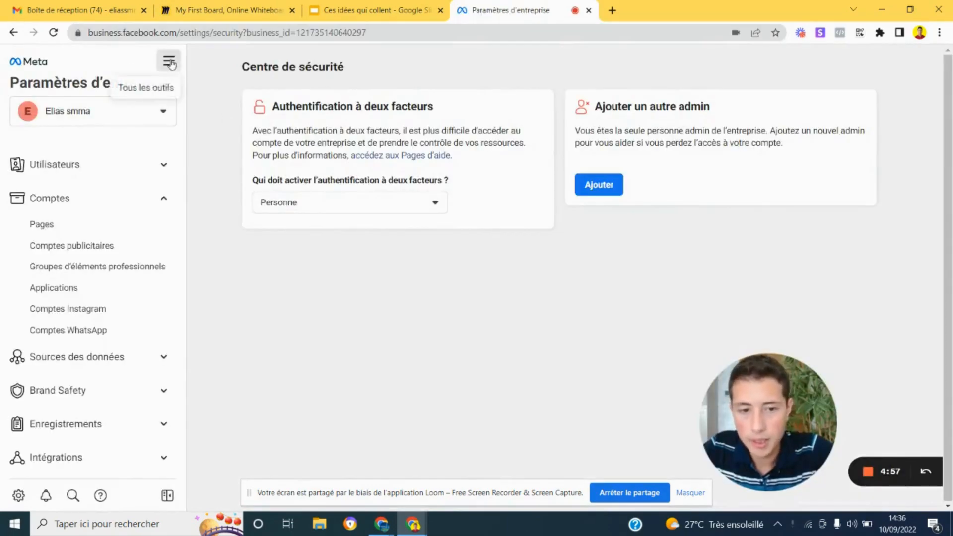
click(169, 60)
click(316, 159)
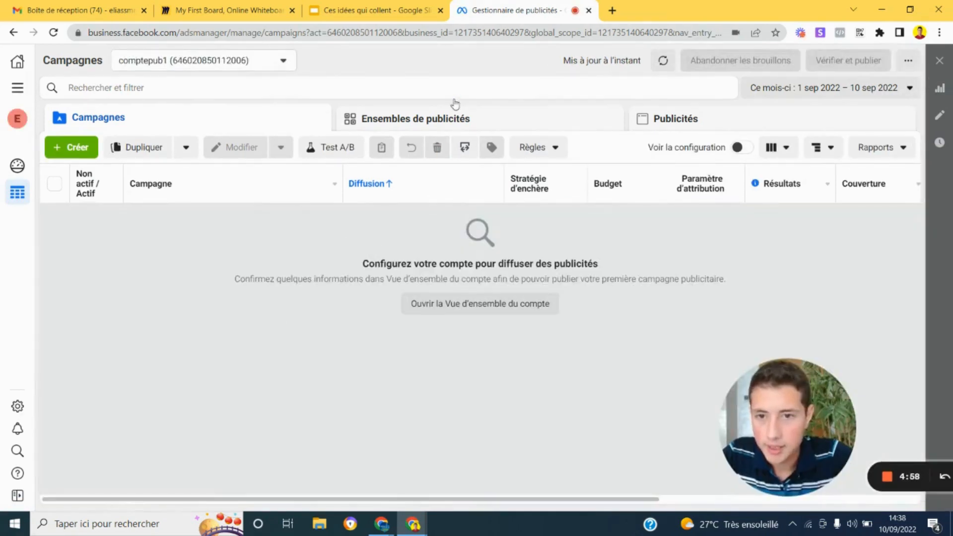
- Create a new campaign with the Ventes objective and name it "Cosmetic Testing"
click(69, 148)
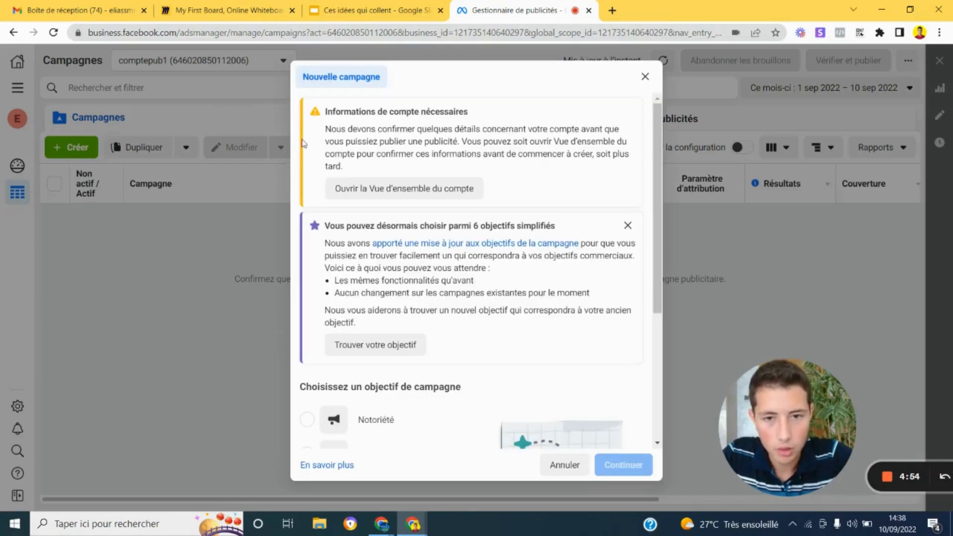
scroll(417, 174, down, 1)
scroll(423, 184, down, 3)
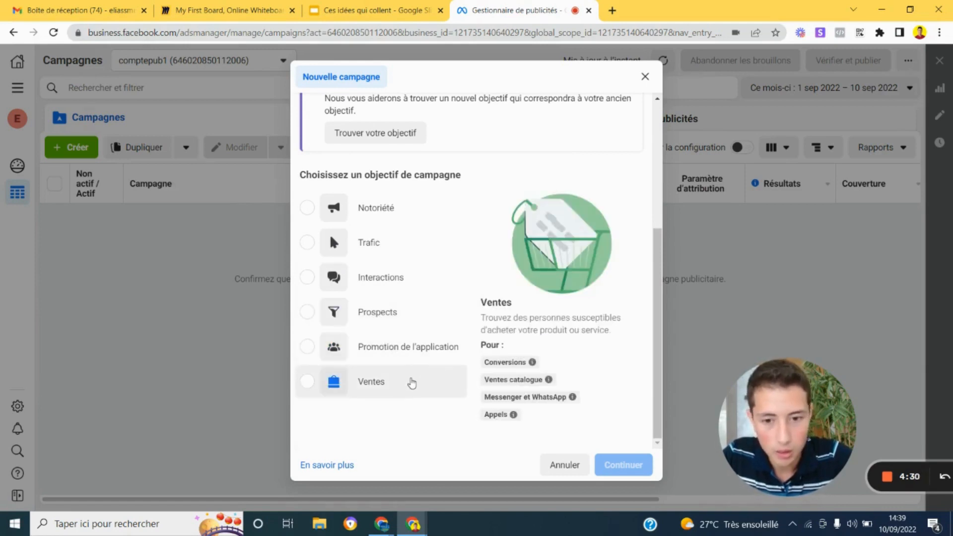
click(306, 382)
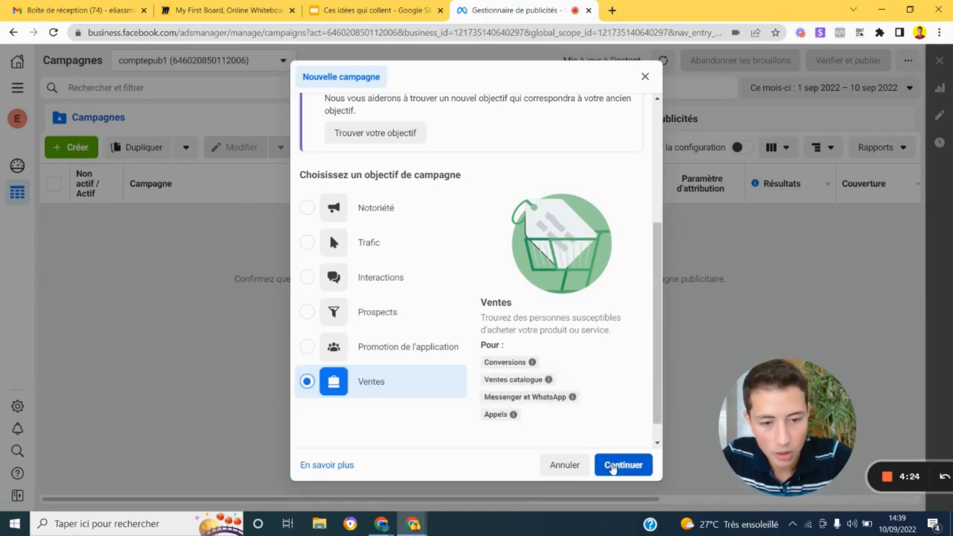
click(614, 467)
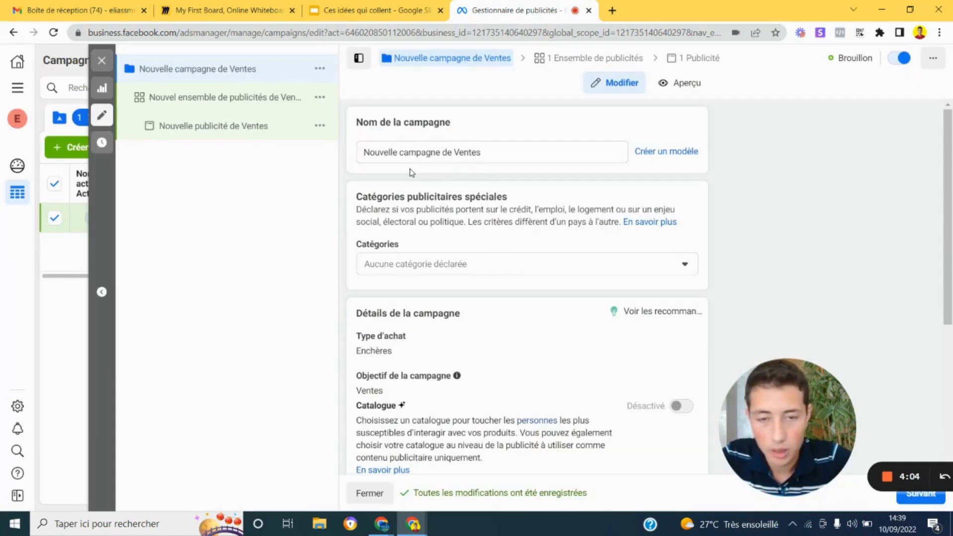
triple_click(409, 157)
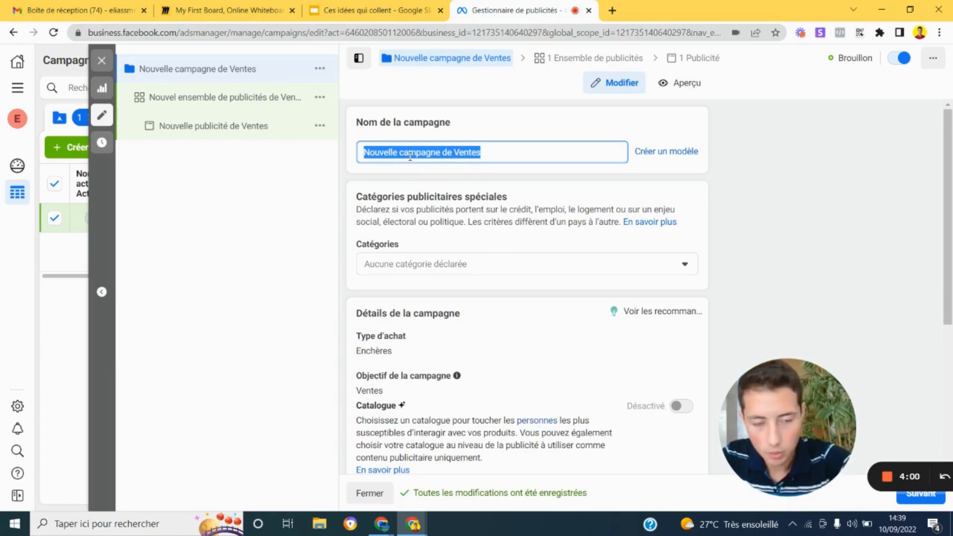
text(Cosmetic Testing)
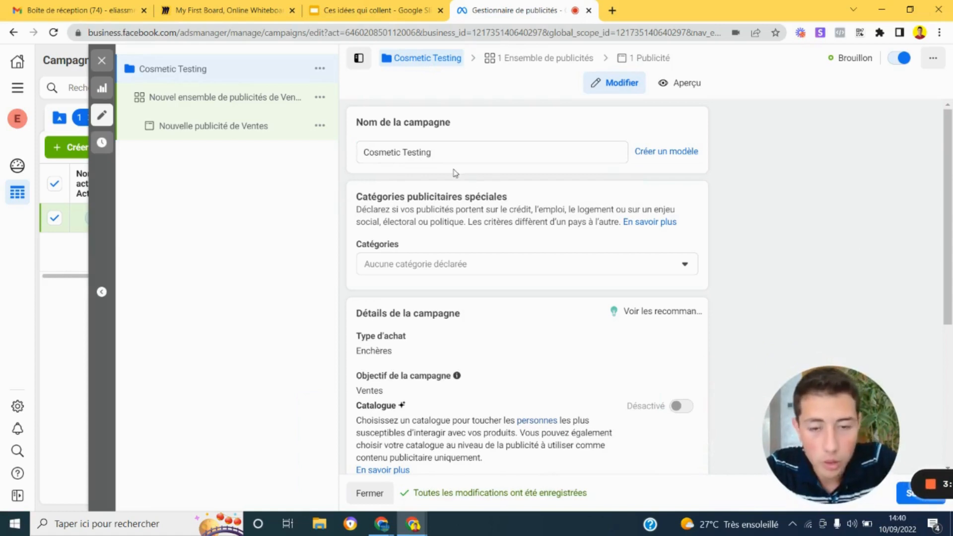
- Examine the campaign's special ad categories and its details, including the additional options with the spending limit
scroll(453, 172, down, 4)
scroll(451, 216, up, 3)
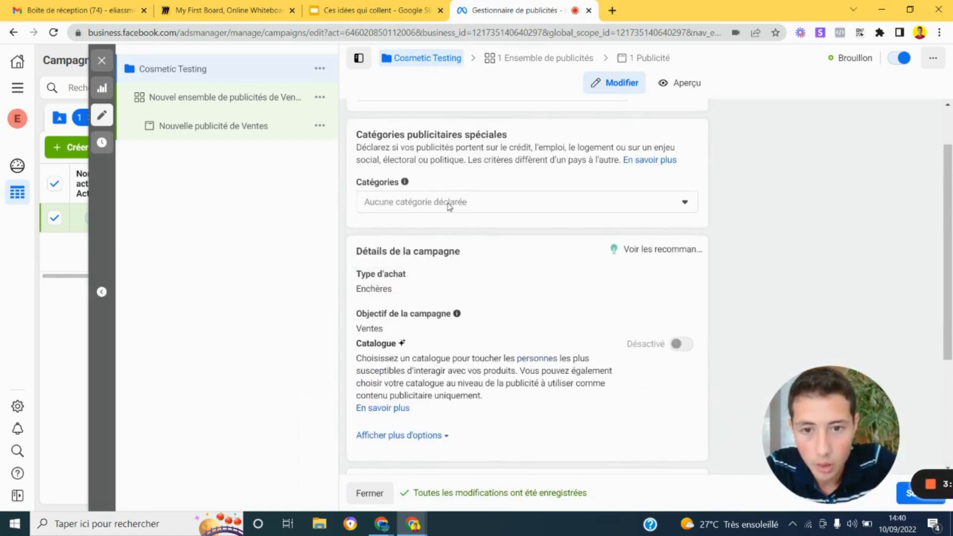
click(449, 203)
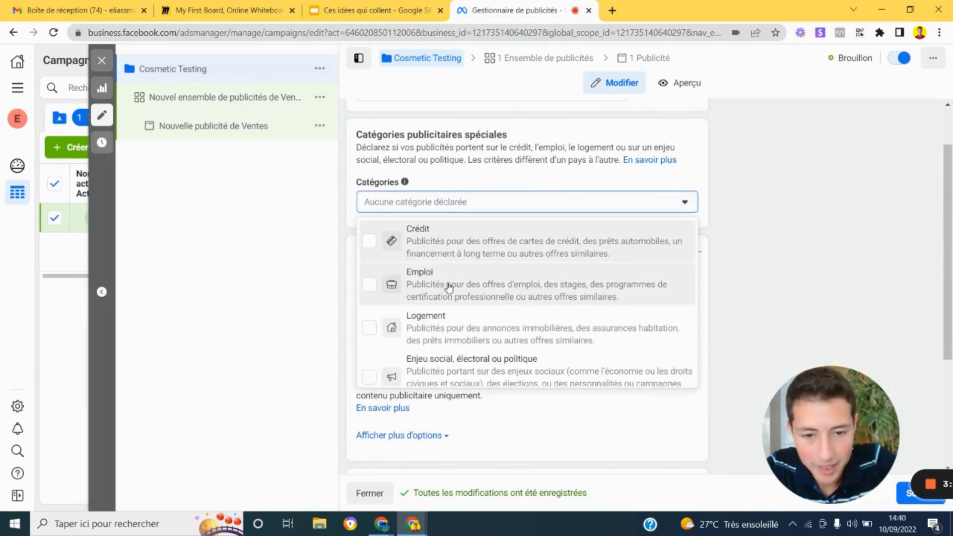
scroll(449, 286, down, 1)
scroll(432, 223, up, 1)
scroll(465, 181, up, 2)
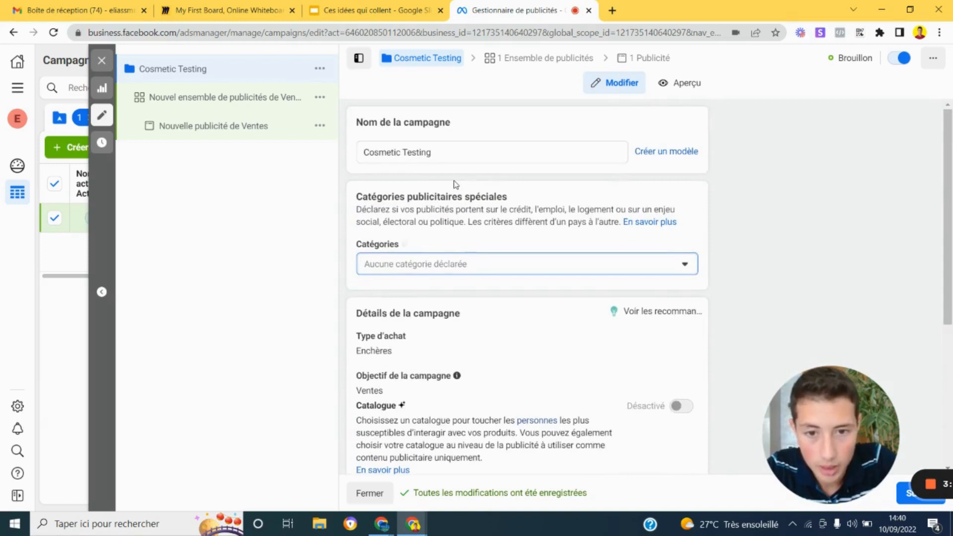
scroll(454, 183, down, 2)
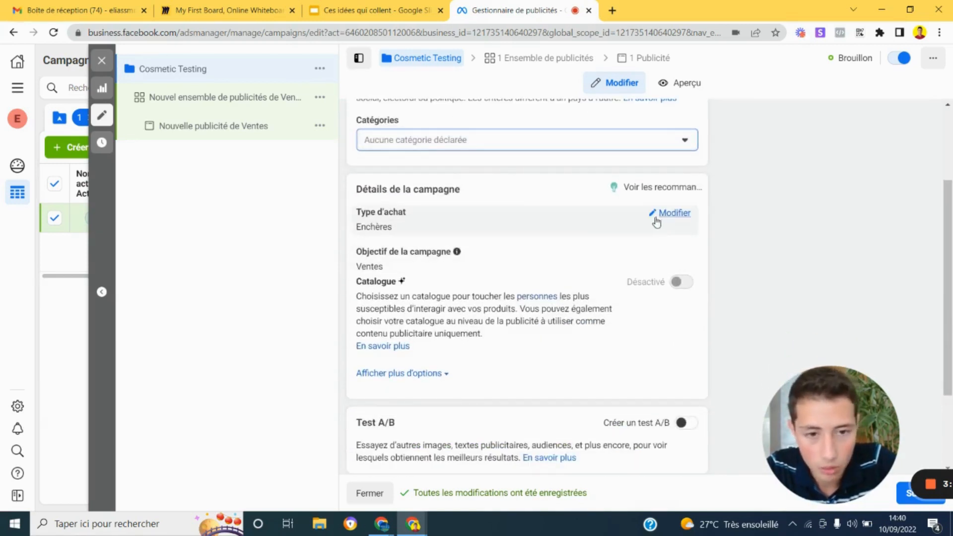
scroll(389, 237, down, 1)
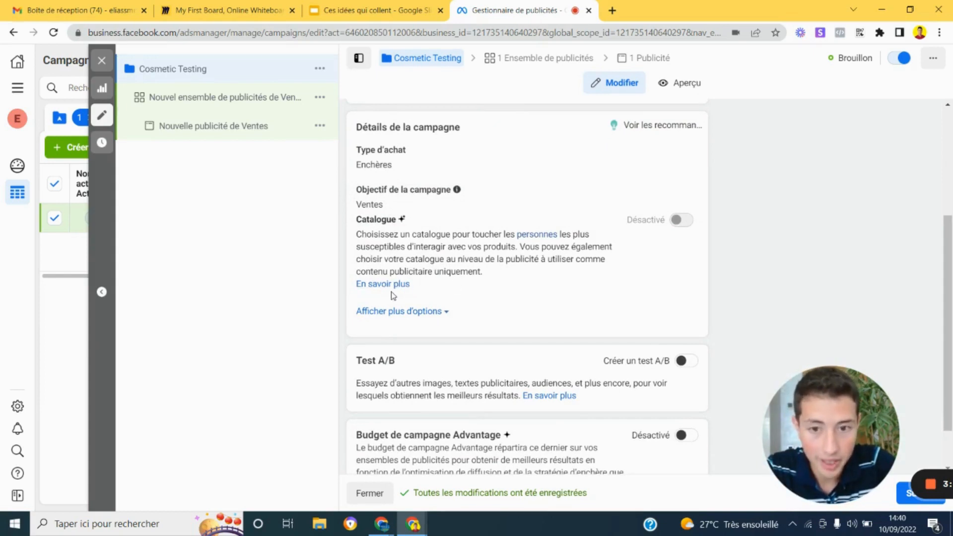
scroll(393, 292, down, 1)
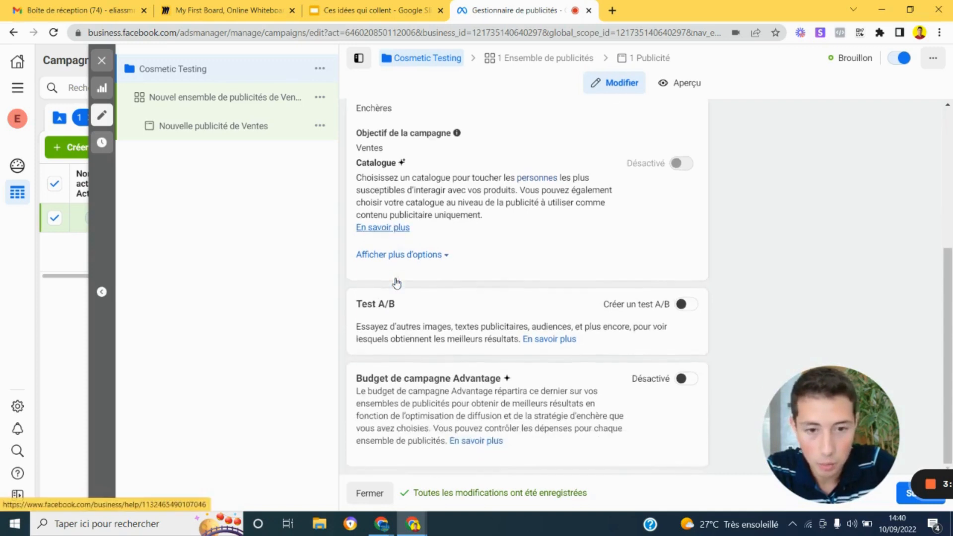
click(442, 255)
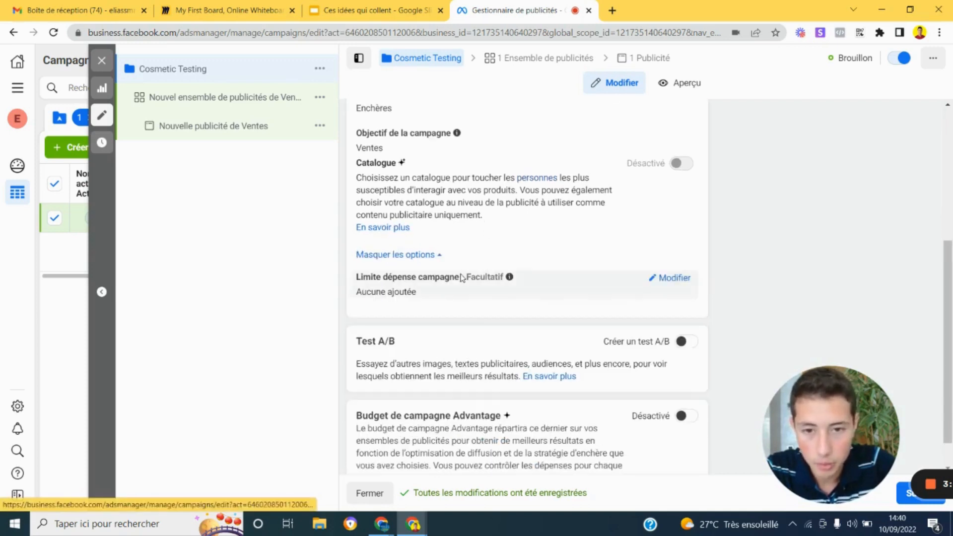
- Enable the Advantage campaign budget and keep its type as Budget quotidien
scroll(463, 237, down, 1)
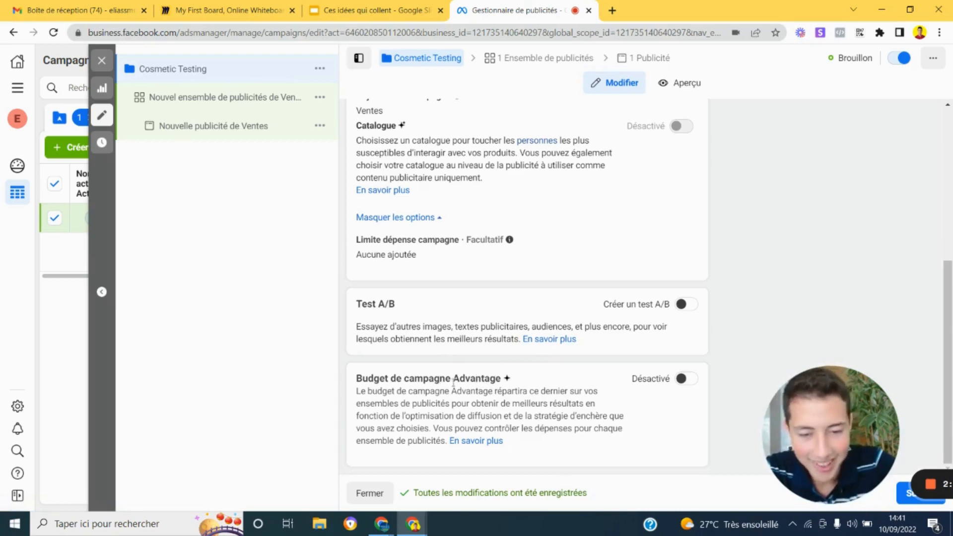
click(684, 379)
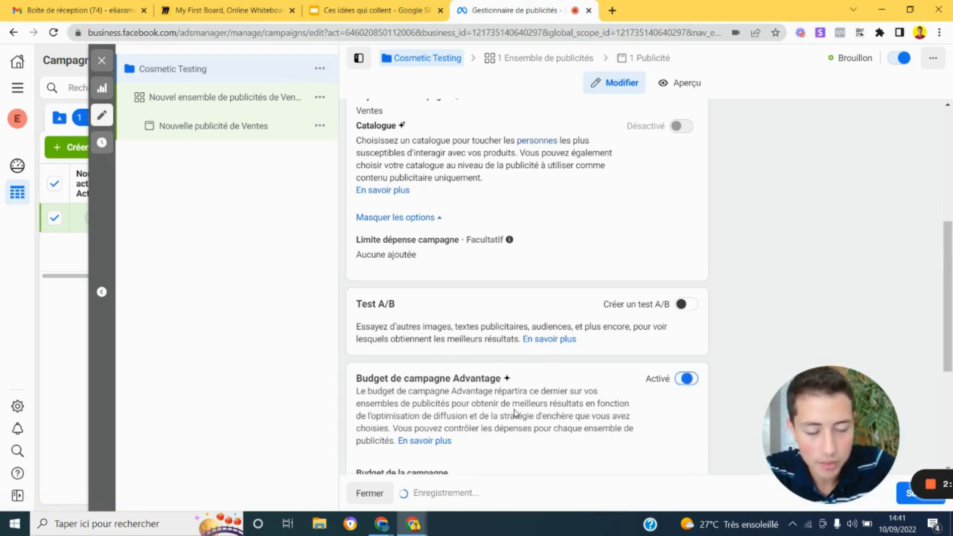
scroll(502, 410, down, 4)
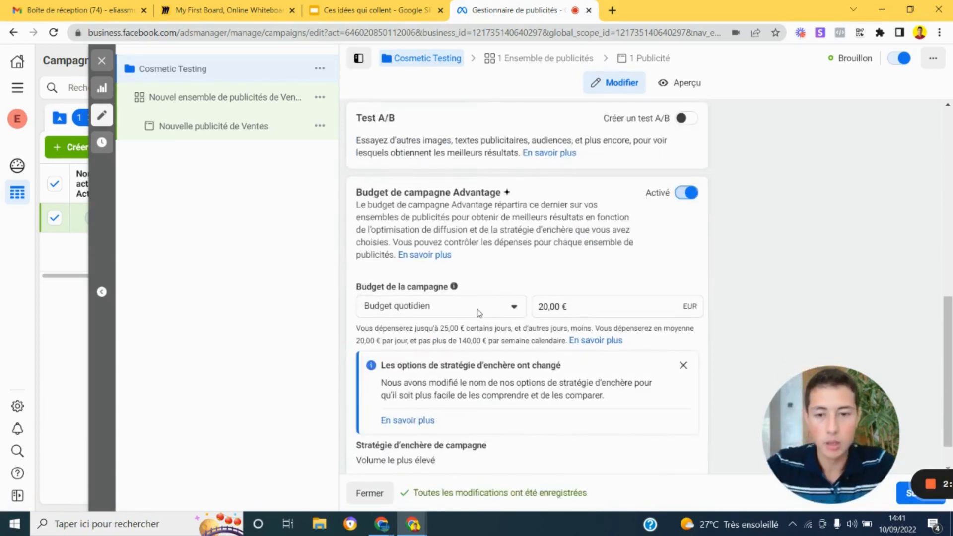
click(478, 312)
click(502, 283)
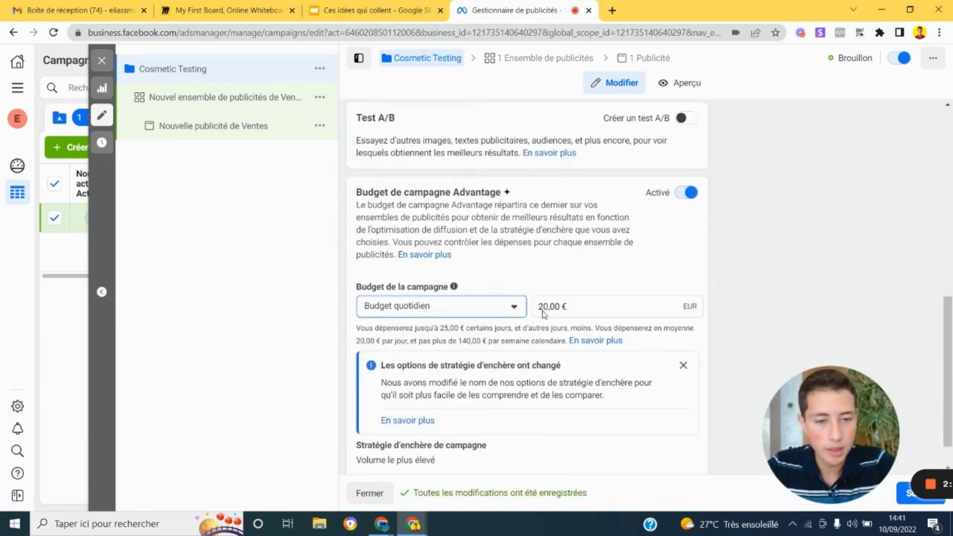
- Set the campaign's daily budget to 70,00 €
click(554, 313)
double_click(553, 312)
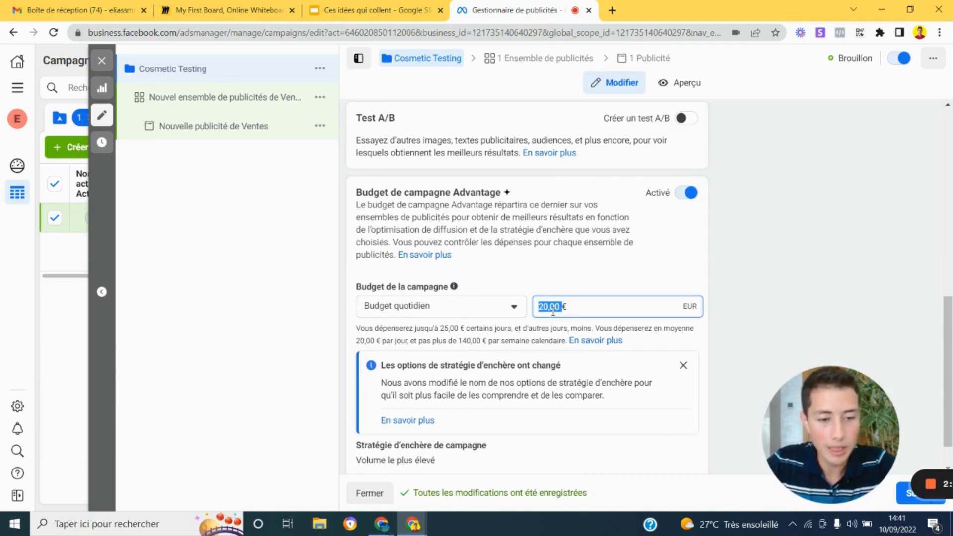
click(552, 311)
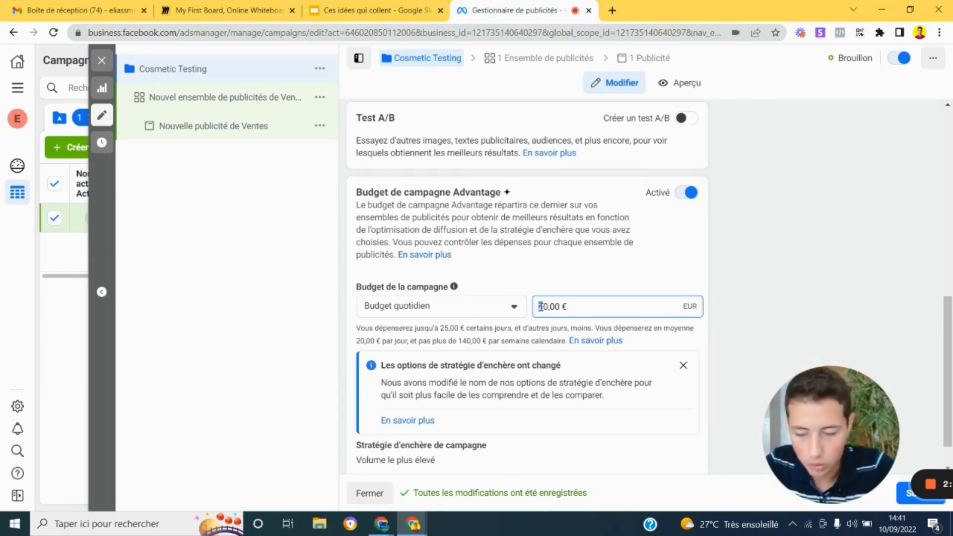
key(BackSpace)
text(7)
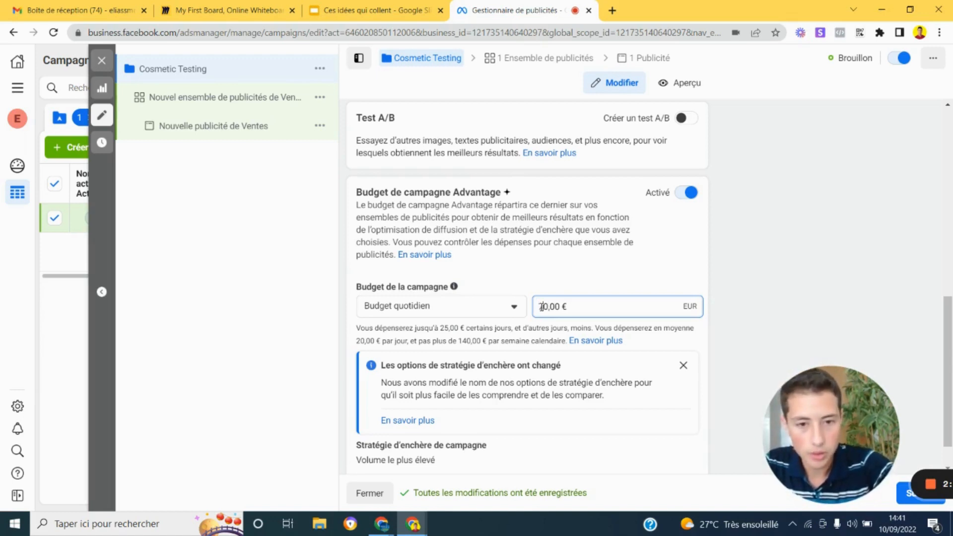
click(549, 277)
- Replace the daily budget with the 50,78 amount copied from the budget limit notice, and dismiss the bid strategy notice
scroll(548, 276, down, 3)
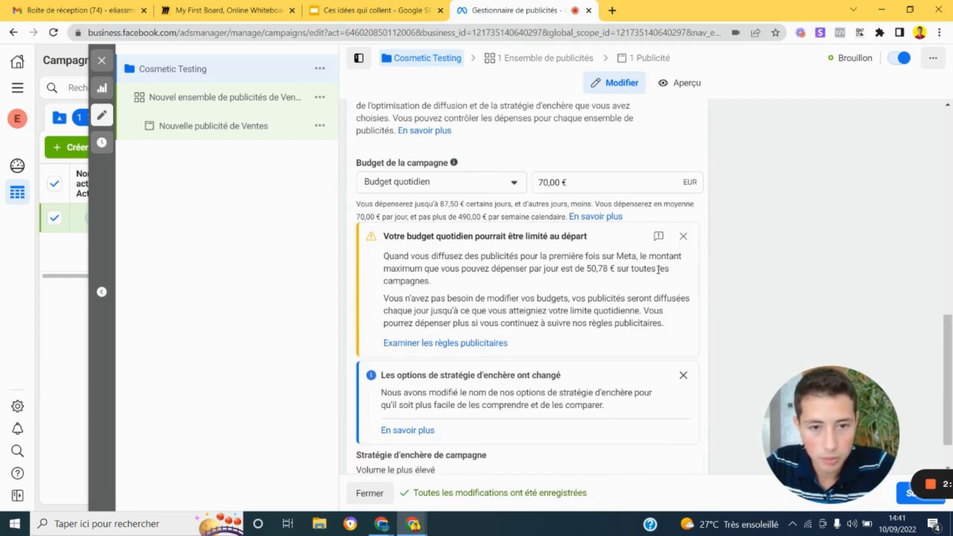
drag(589, 268, 607, 268)
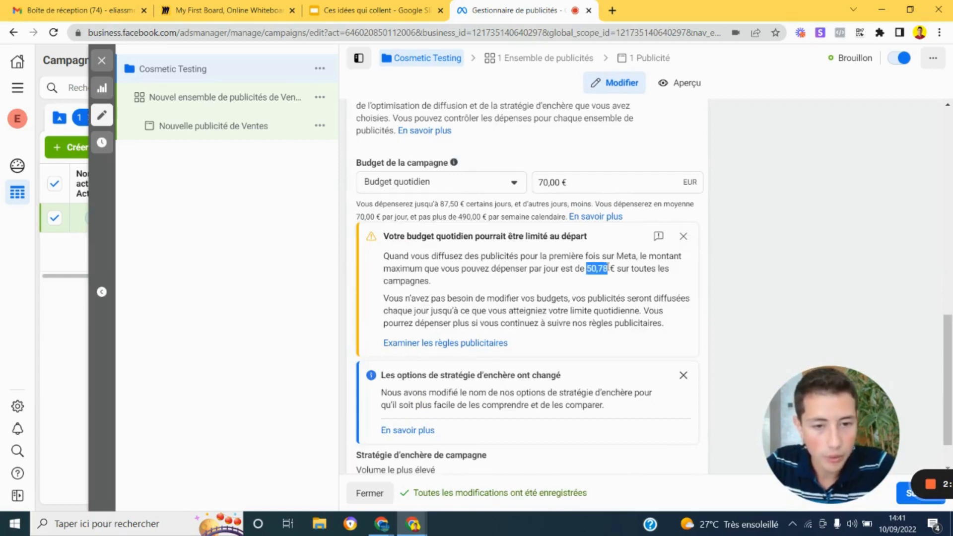
drag(586, 269, 612, 270)
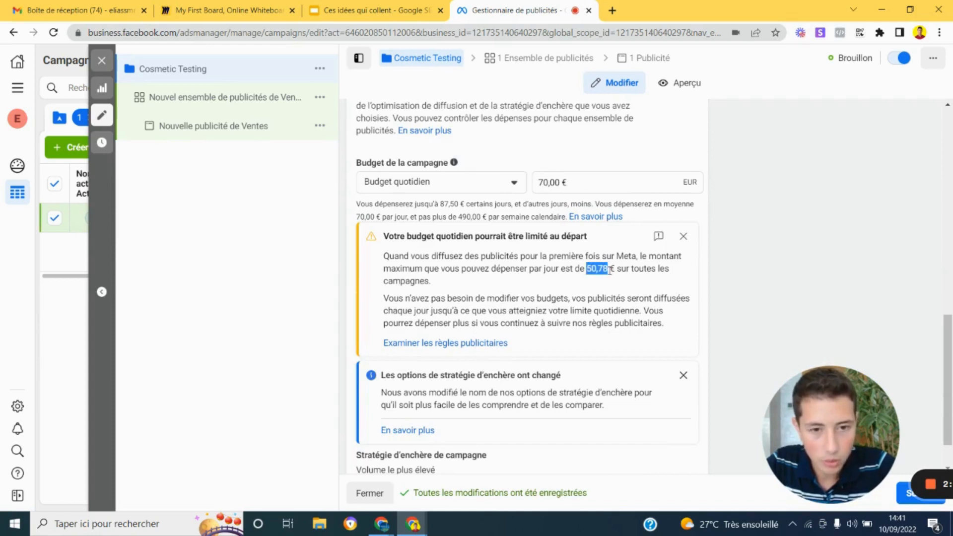
right_click(609, 268)
click(620, 277)
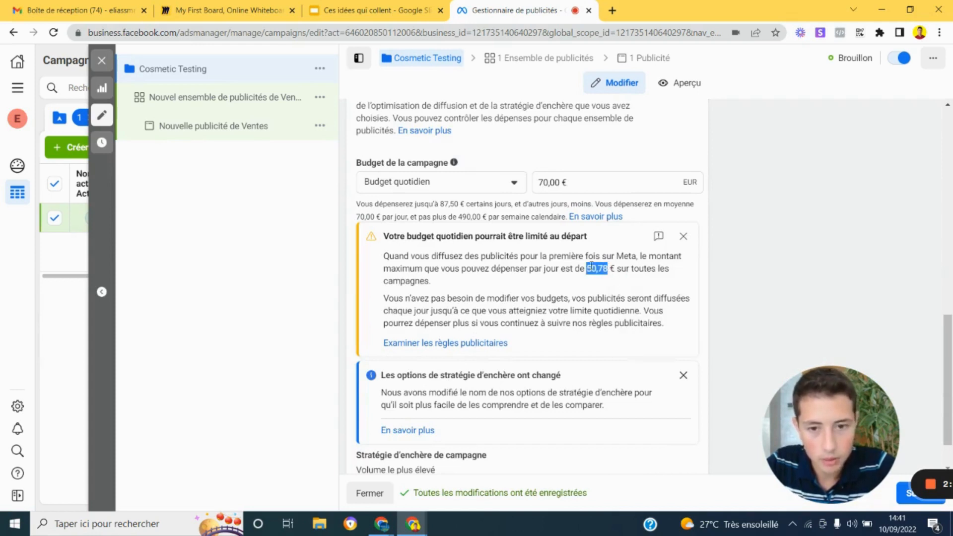
triple_click(552, 184)
key(ctrl+v)
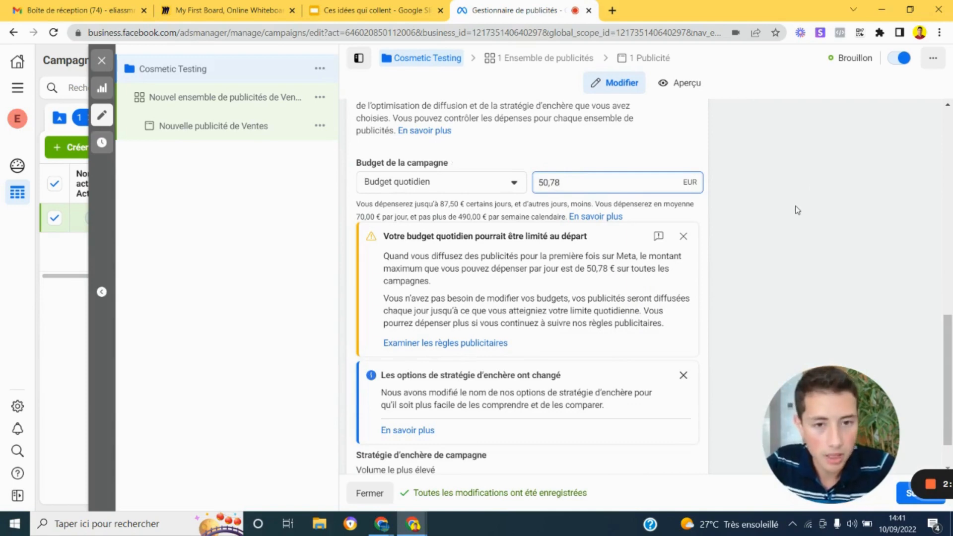
click(706, 240)
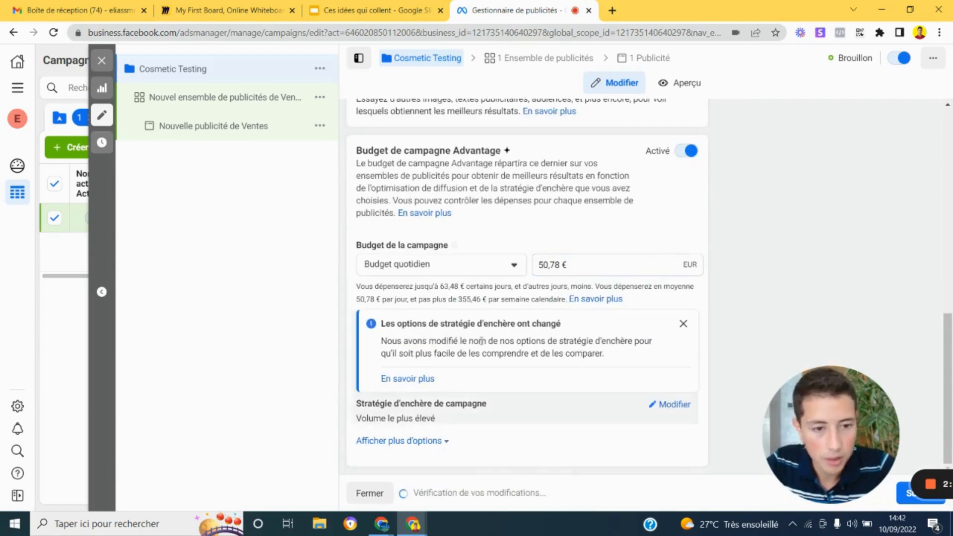
click(685, 323)
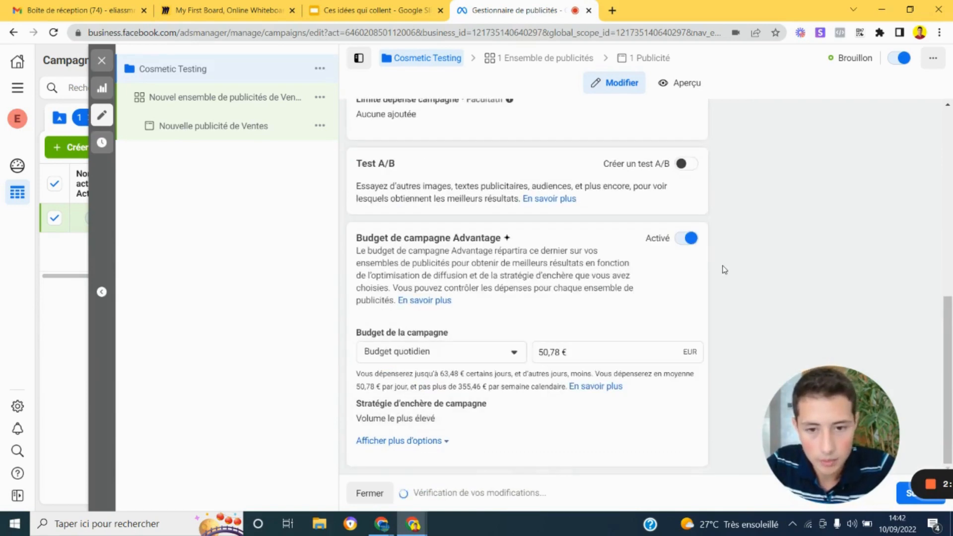
- Expand the additional campaign budget options and continue to the ad set settings
click(444, 441)
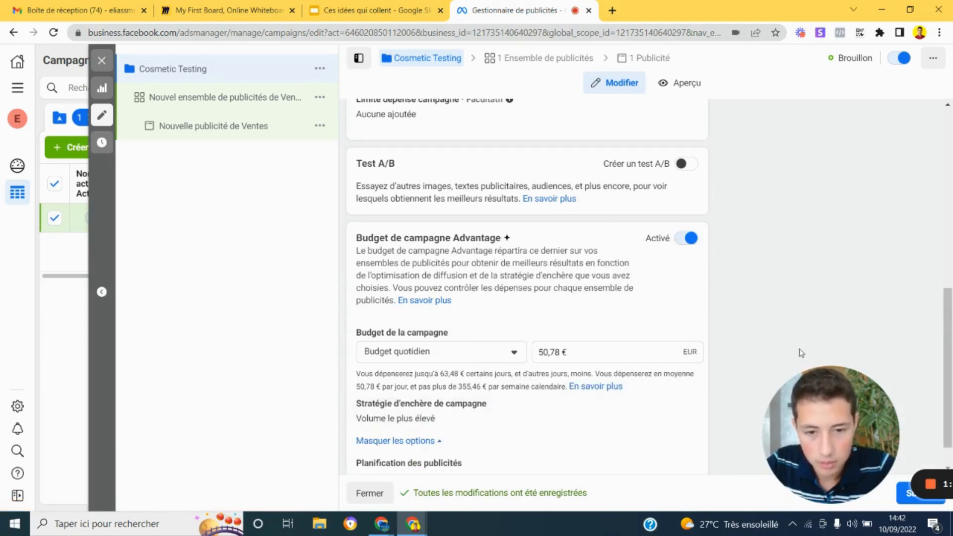
scroll(801, 353, down, 1)
click(899, 491)
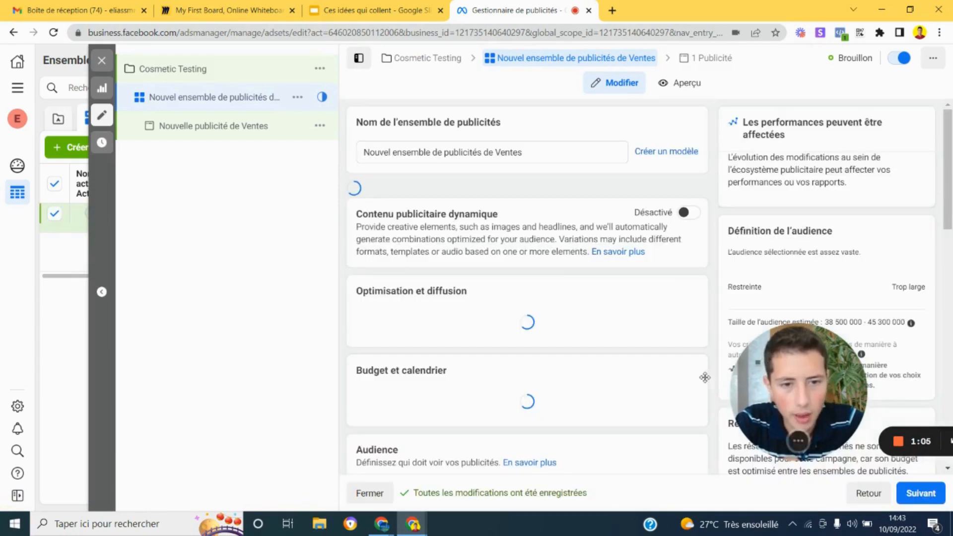
- Rename the ad set as Cosmetic Testing / Beauté
drag(704, 377, 825, 395)
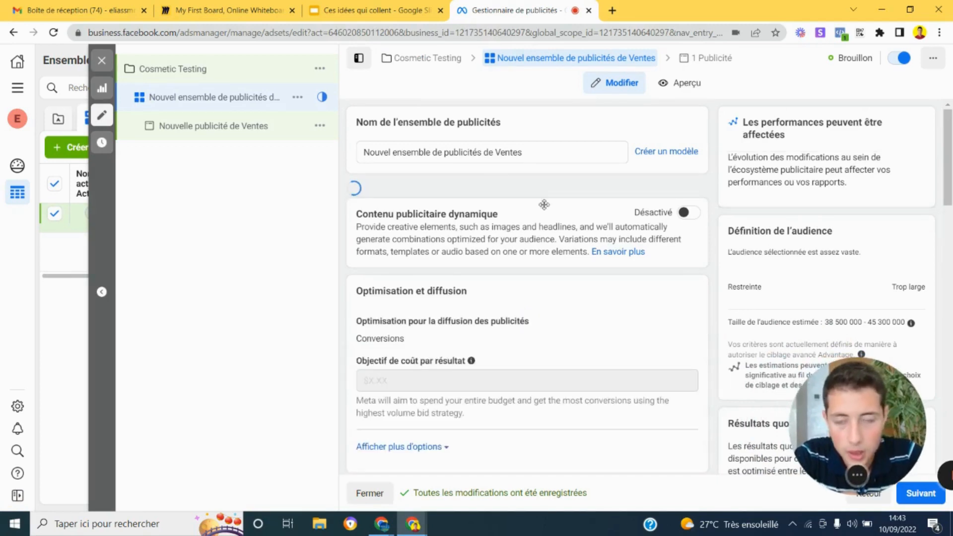
triple_click(459, 151)
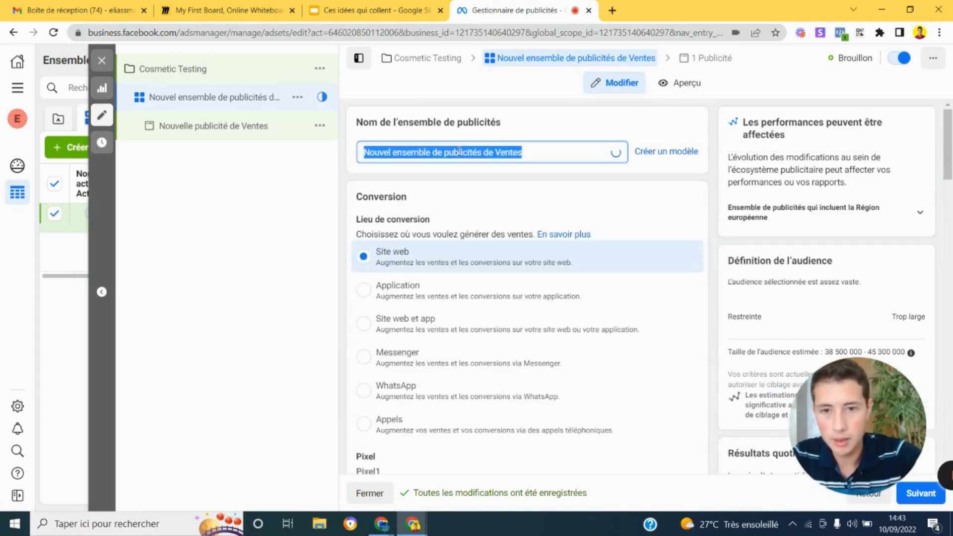
text(Cosm)
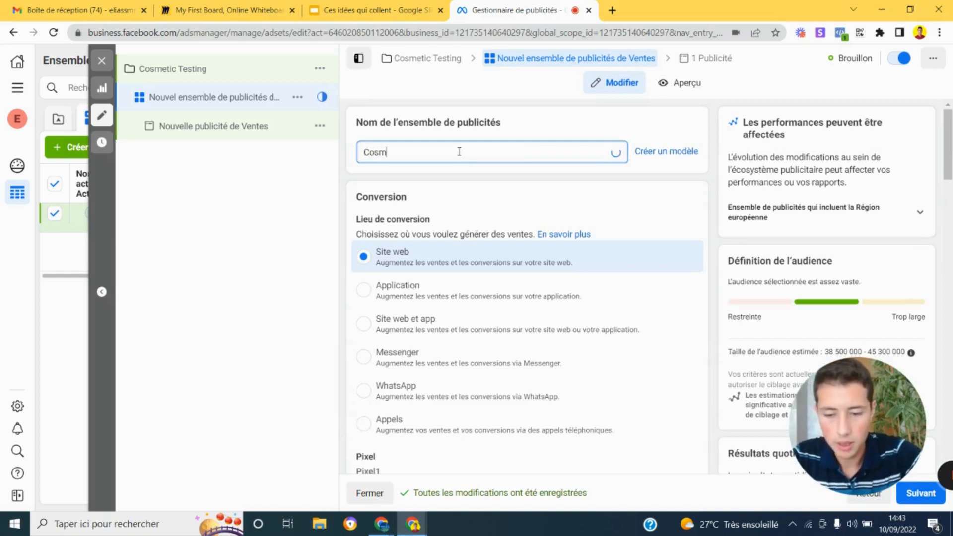
text(etic )
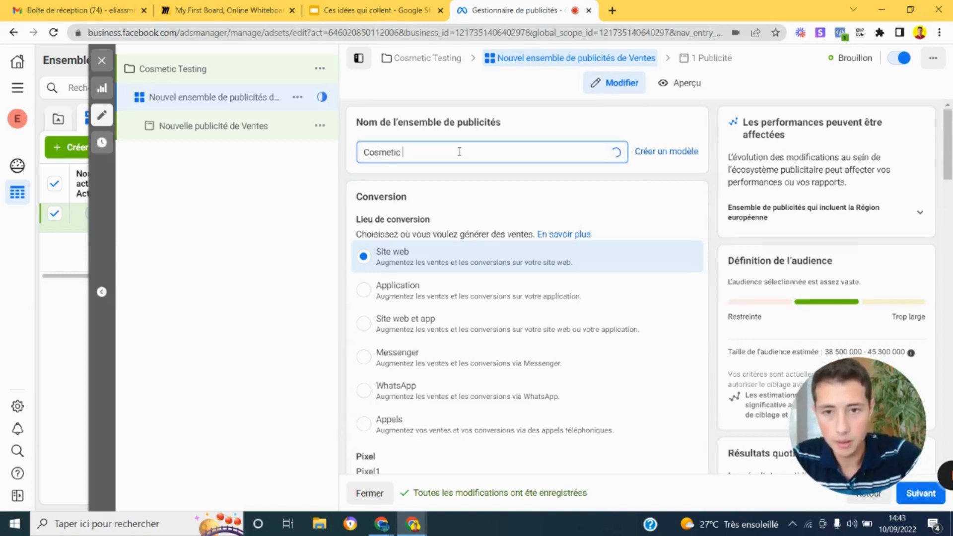
text(Testing / Beauté)
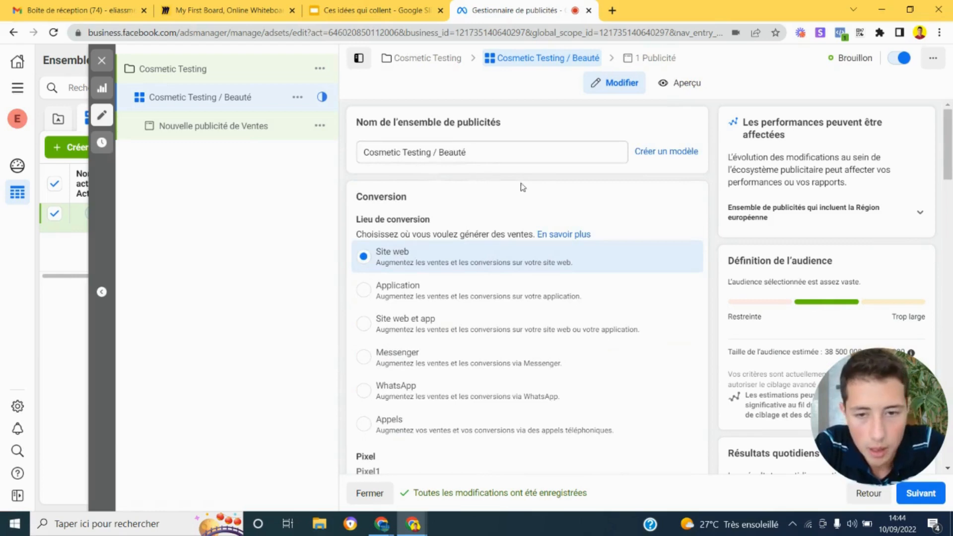
- Keep Site web as the conversion location and set the ad set's conversion event to Achat
scroll(549, 190, down, 1)
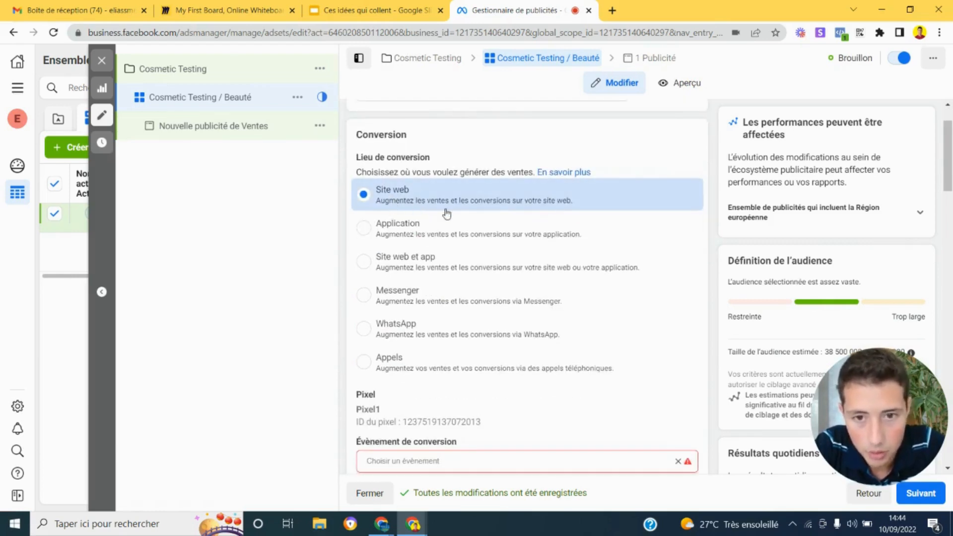
scroll(486, 213, down, 3)
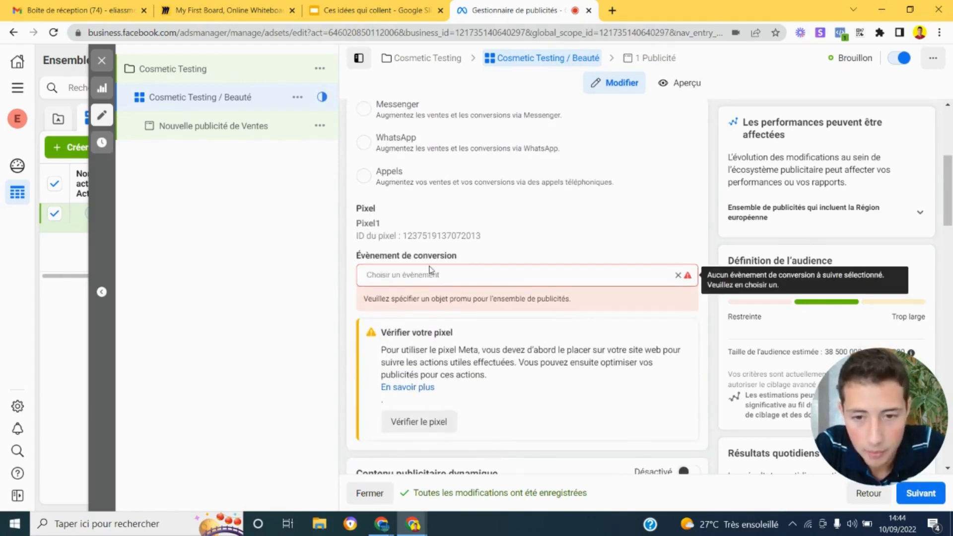
scroll(431, 268, down, 1)
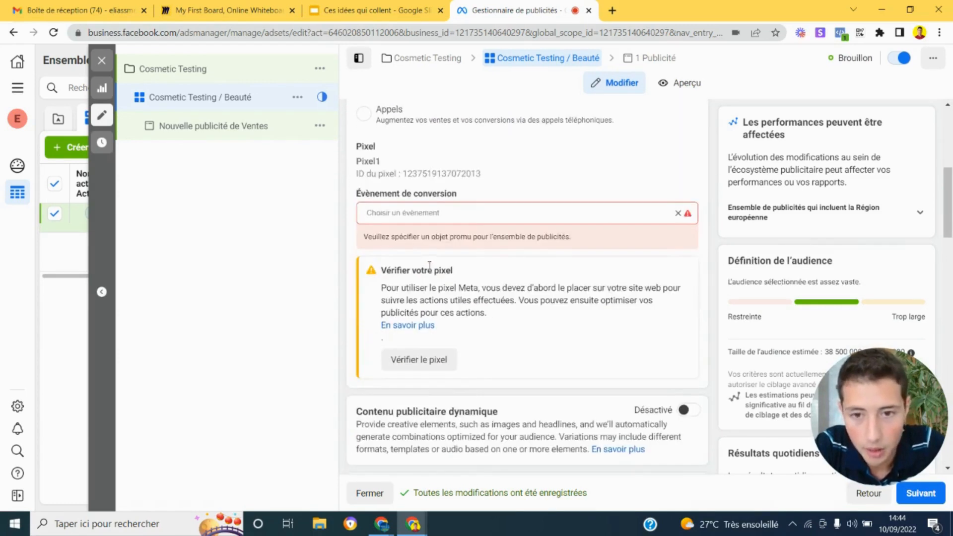
click(422, 212)
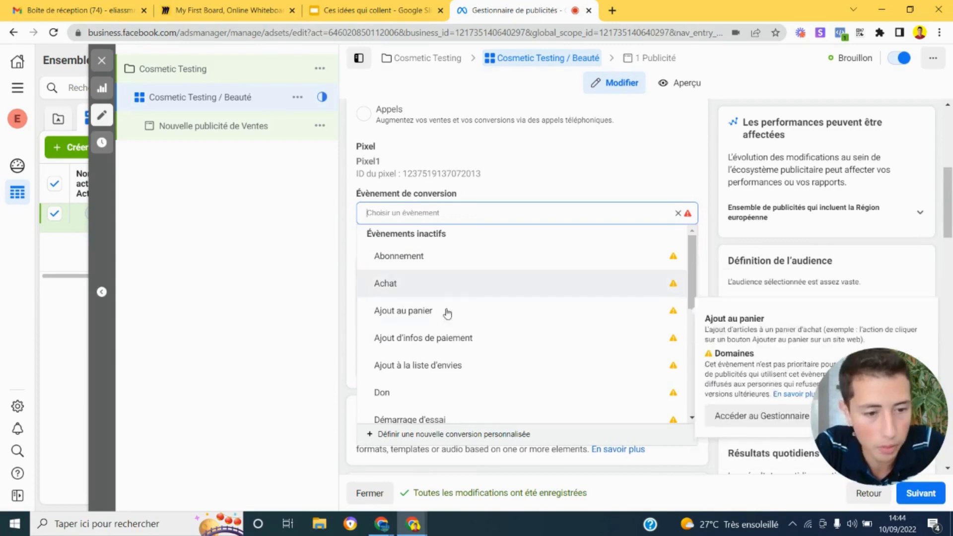
click(443, 292)
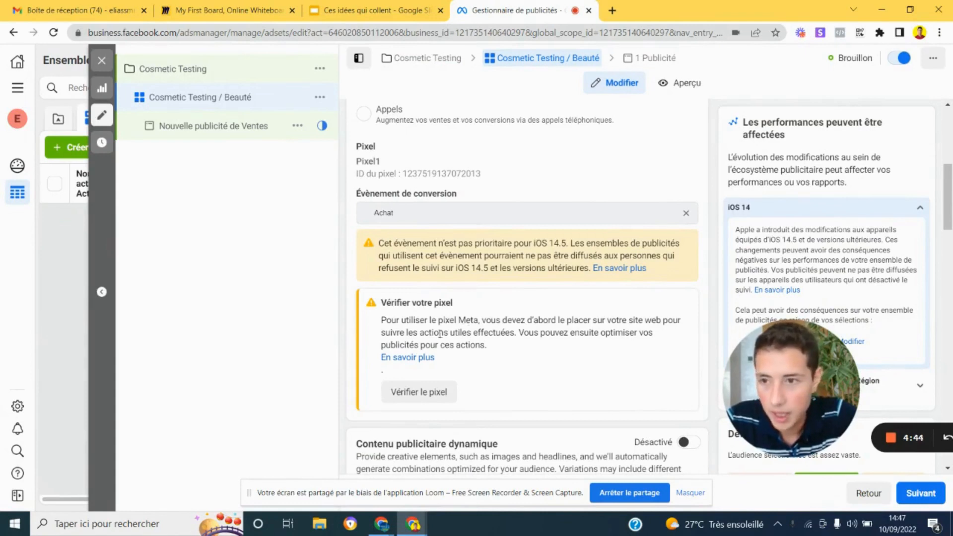
- Switch to the Events Manager and start configuring Pixel1's web events with the Pixel Meta connection through a partner integration
click(19, 89)
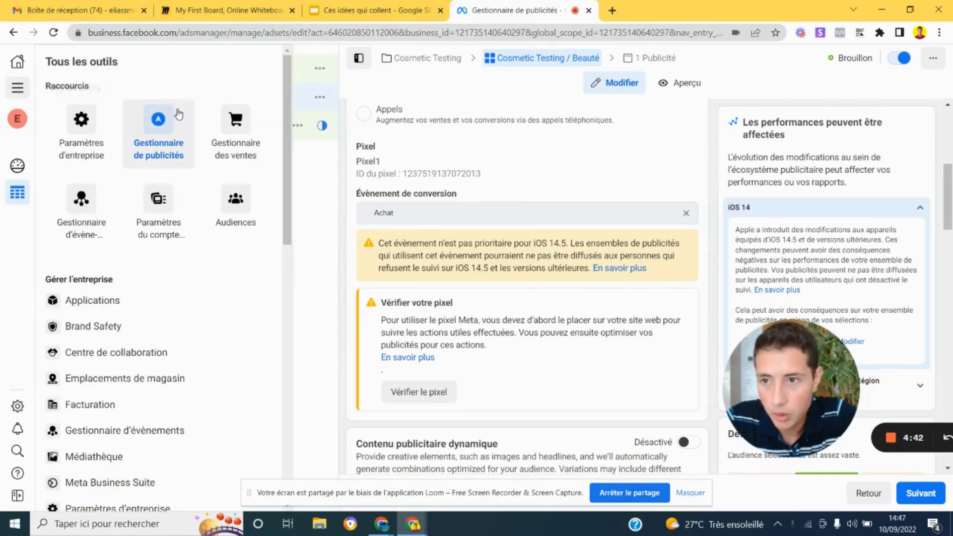
click(106, 230)
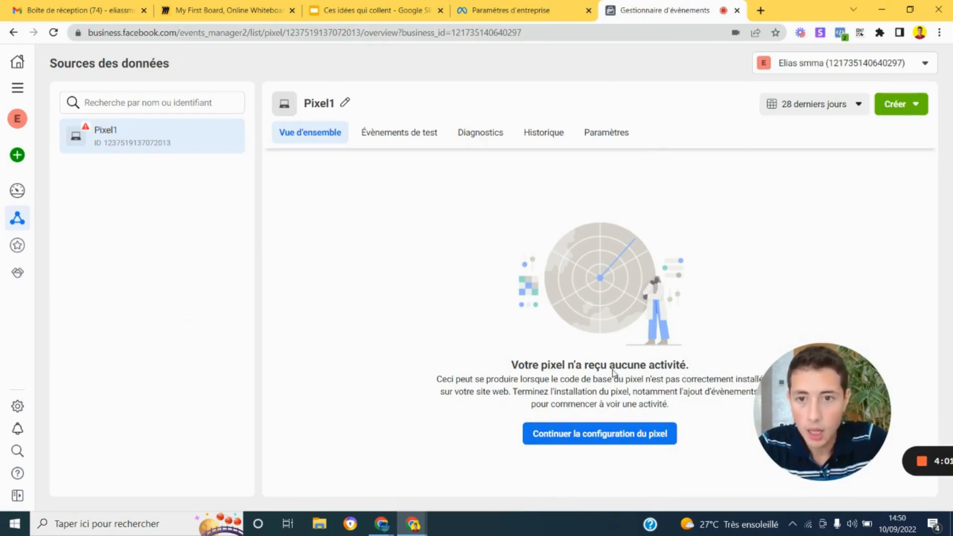
click(580, 443)
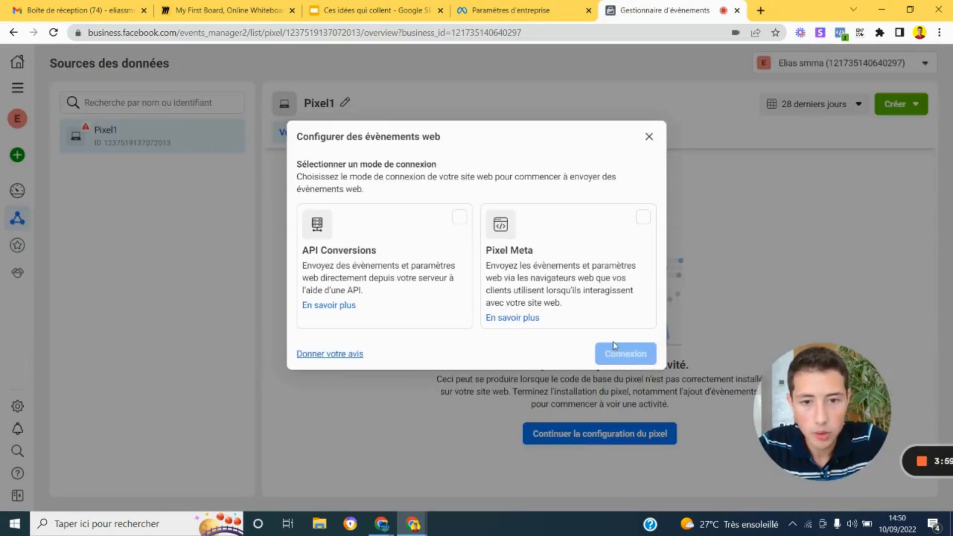
click(552, 249)
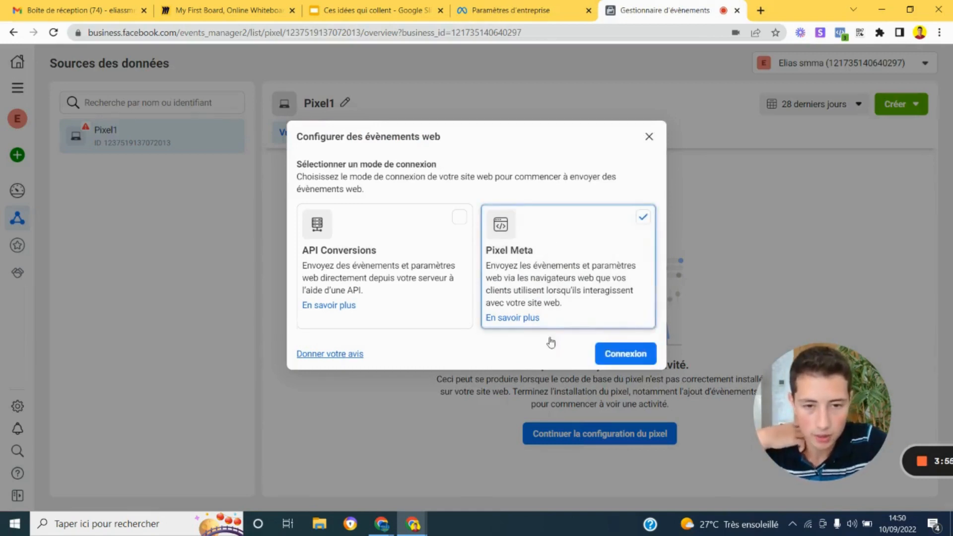
click(602, 361)
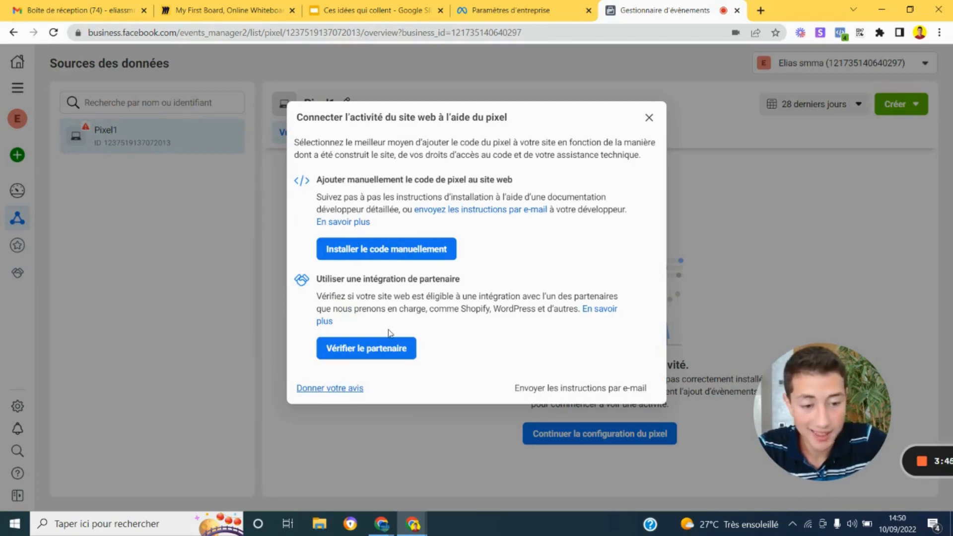
click(390, 353)
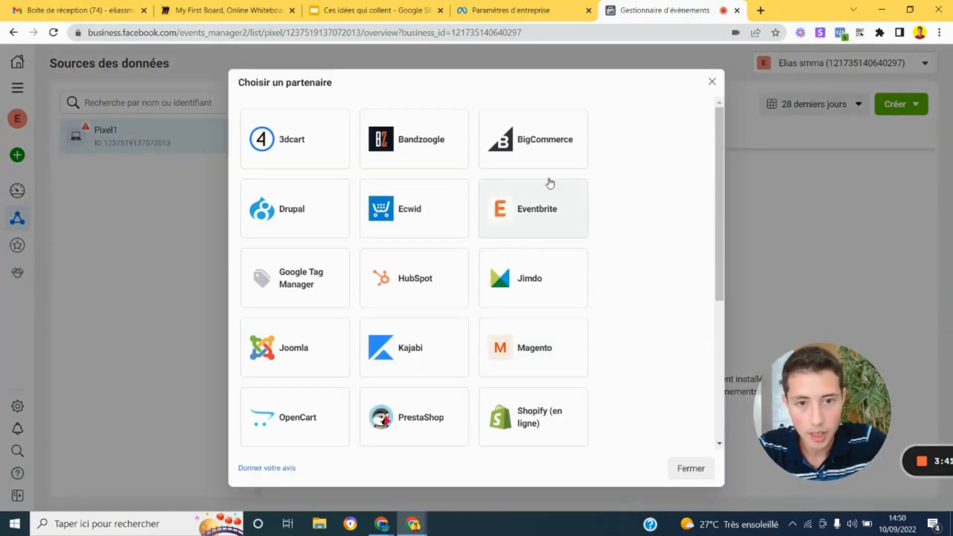
- Look through the available pixel integration partners, open the Shopify (en ligne) association setup, and close it
scroll(594, 206, down, 5)
scroll(595, 207, up, 5)
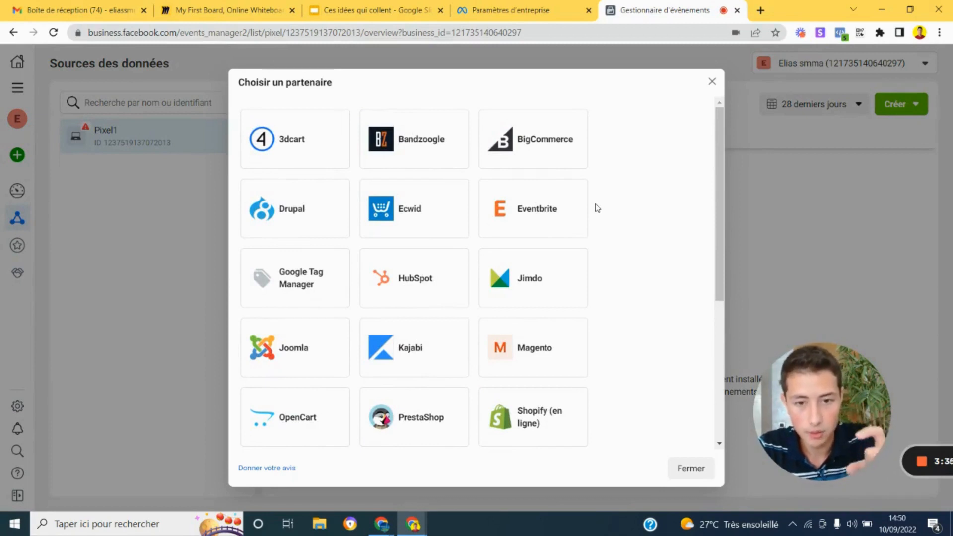
scroll(597, 302, down, 3)
scroll(598, 302, up, 3)
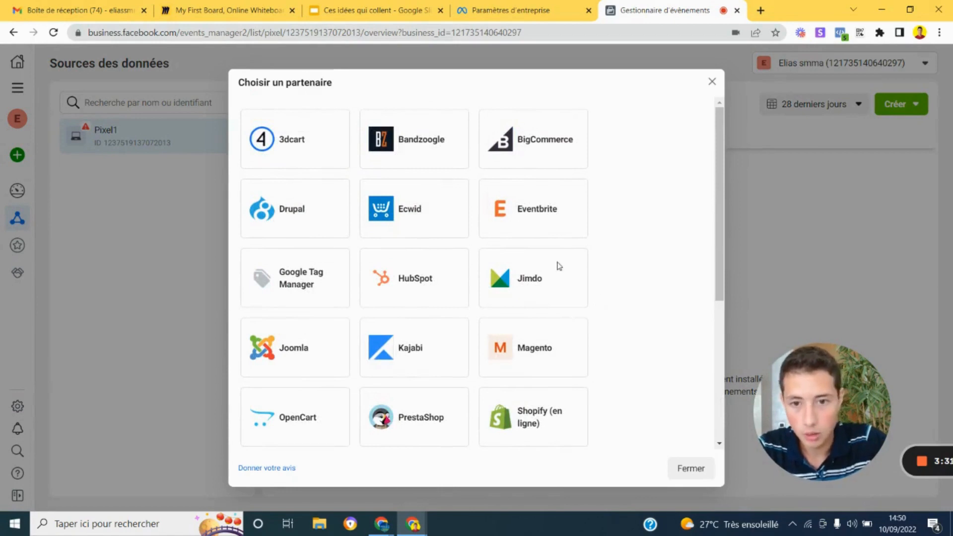
scroll(604, 253, down, 1)
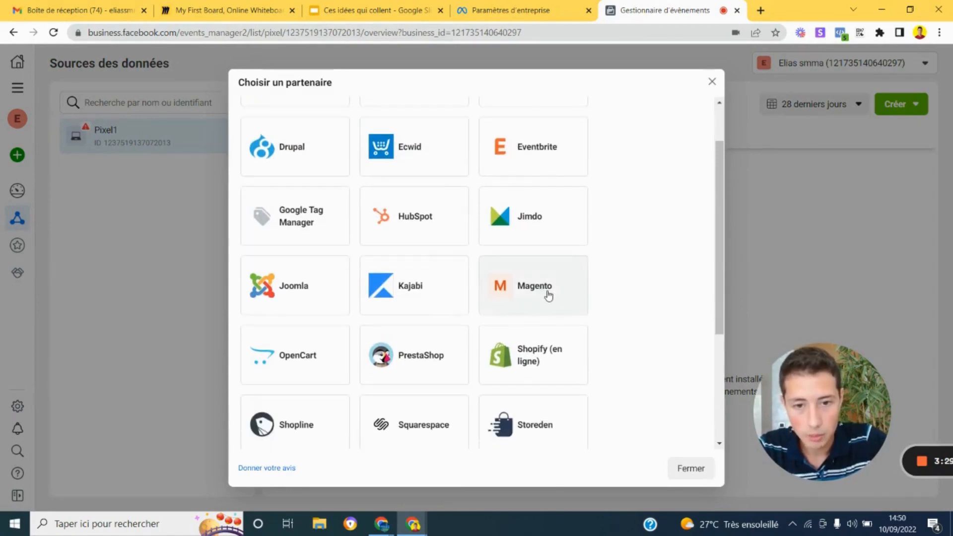
scroll(546, 293, down, 1)
scroll(389, 340, down, 2)
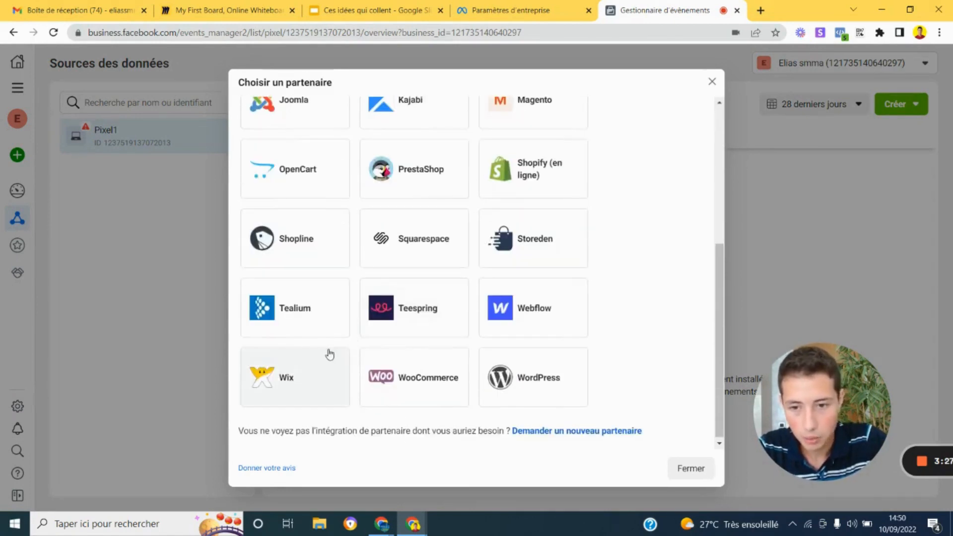
scroll(673, 272, up, 2)
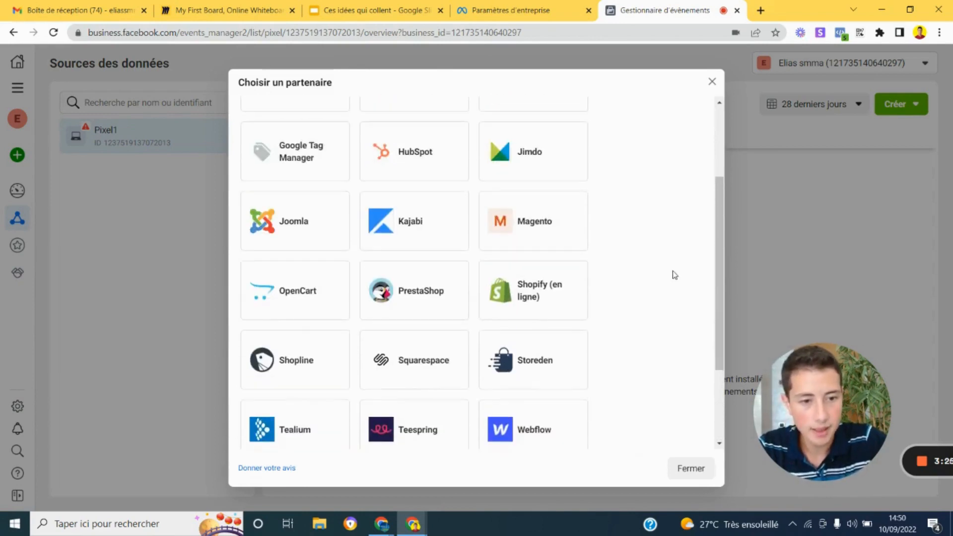
click(556, 313)
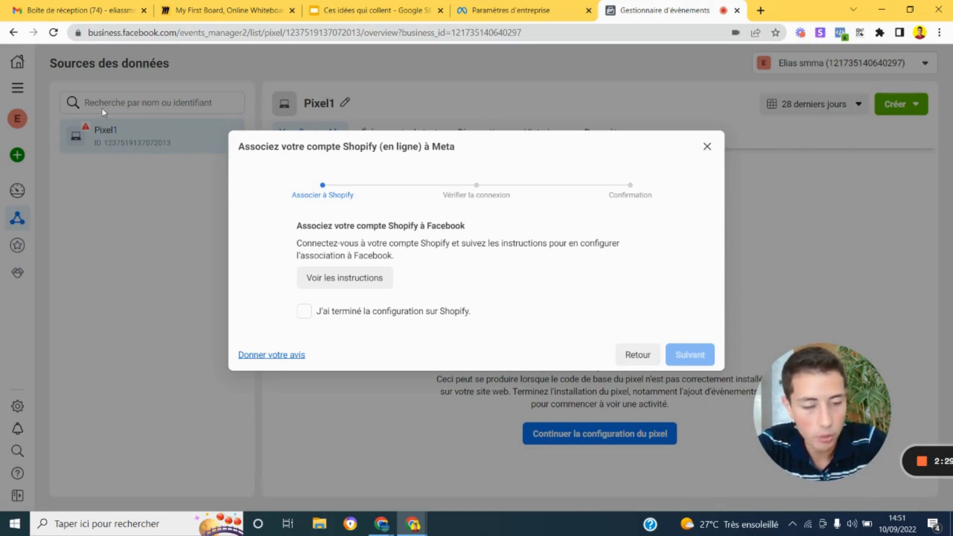
click(708, 146)
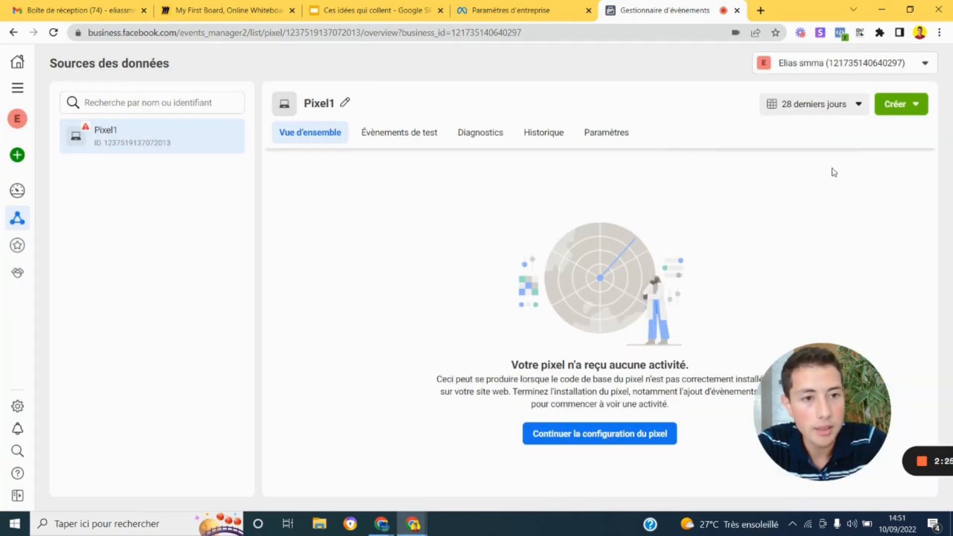
- Start a custom conversion for Pixel1, keep Tout le trafic des URL as its event, and go to its URL keyword rule
click(909, 105)
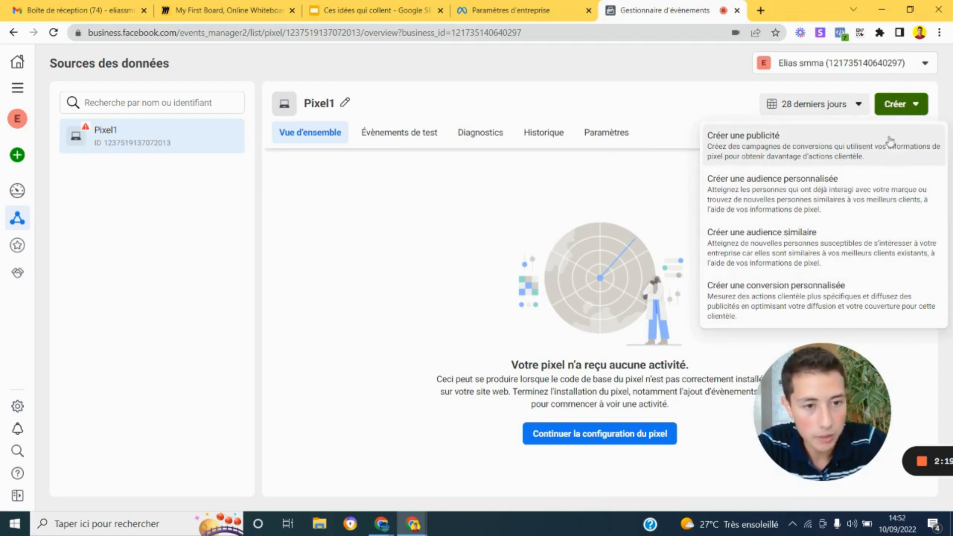
click(800, 293)
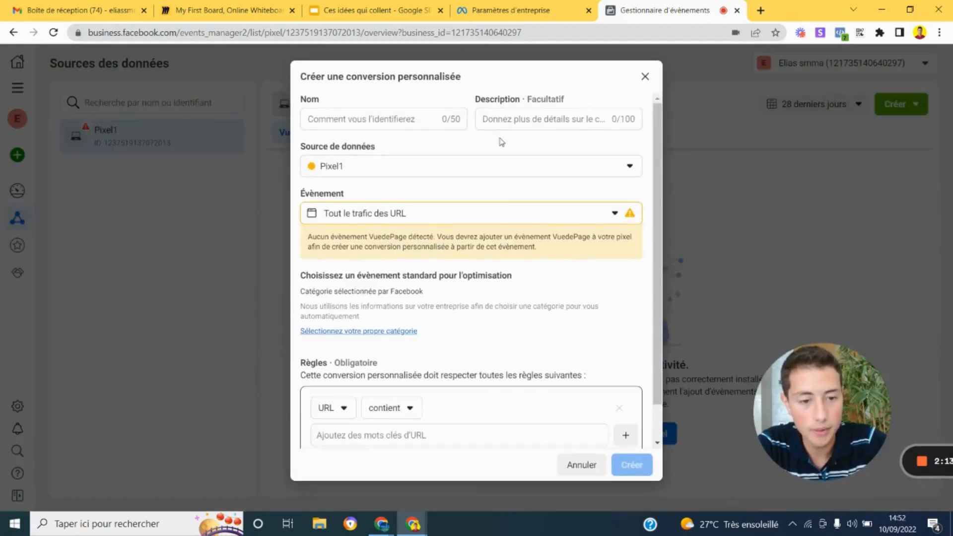
click(463, 218)
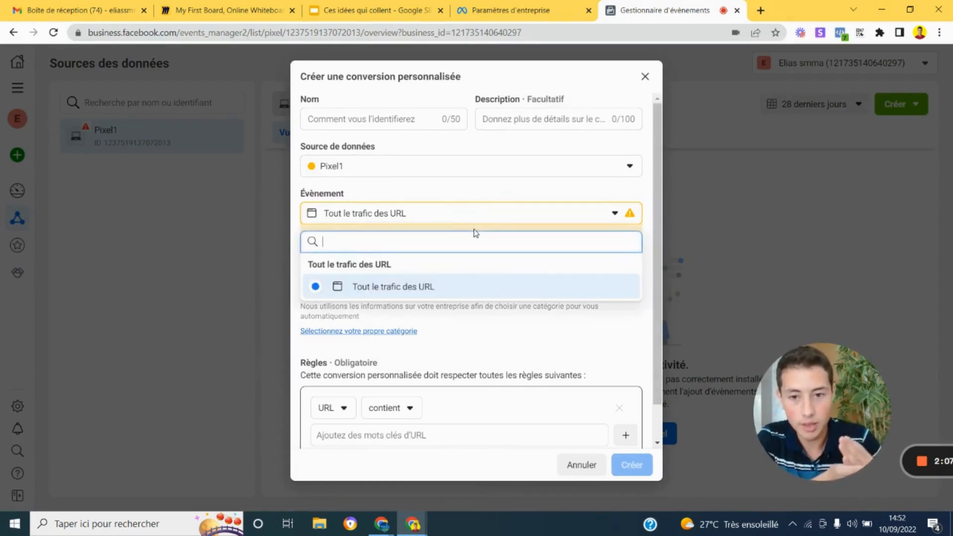
click(472, 313)
scroll(446, 319, down, 1)
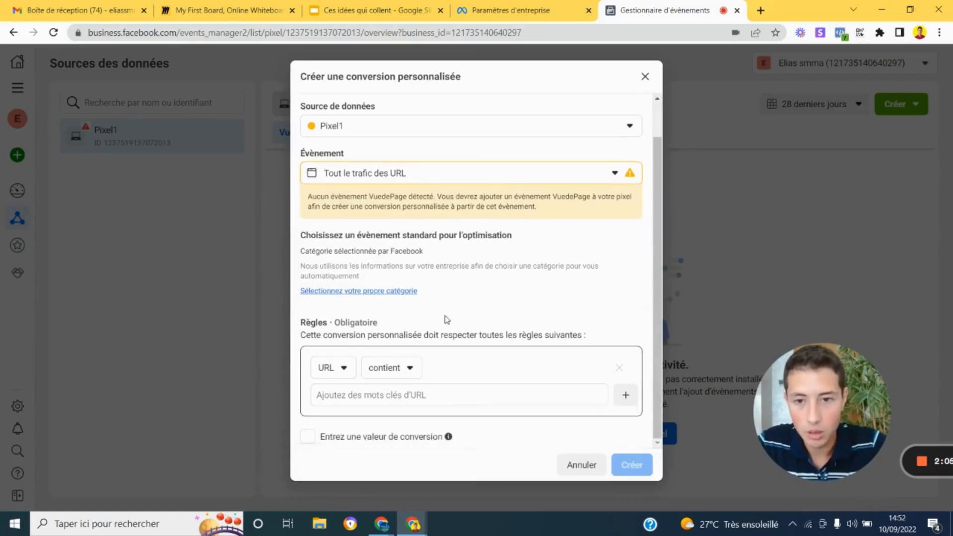
click(409, 404)
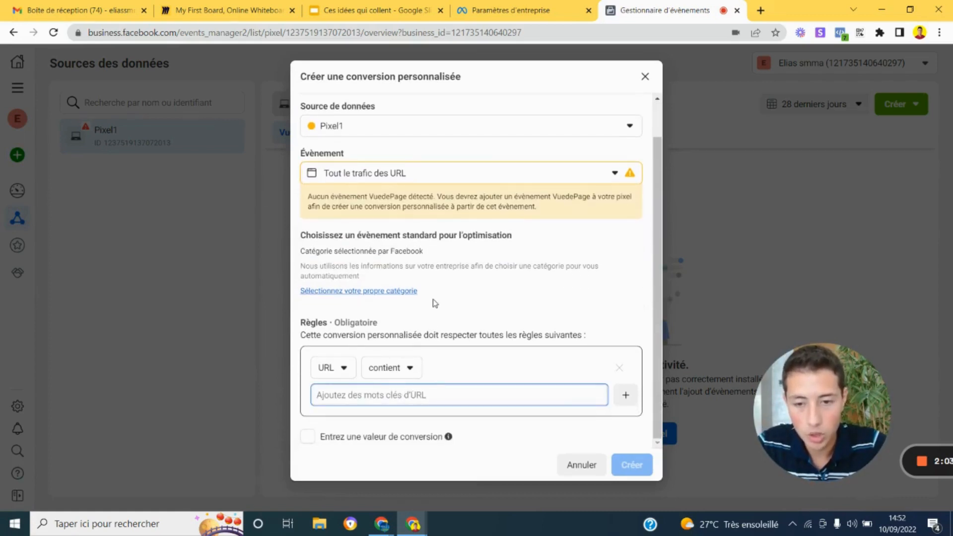
- Choose a custom category for the conversion and set its standard optimisation event to Achat
scroll(434, 302, up, 1)
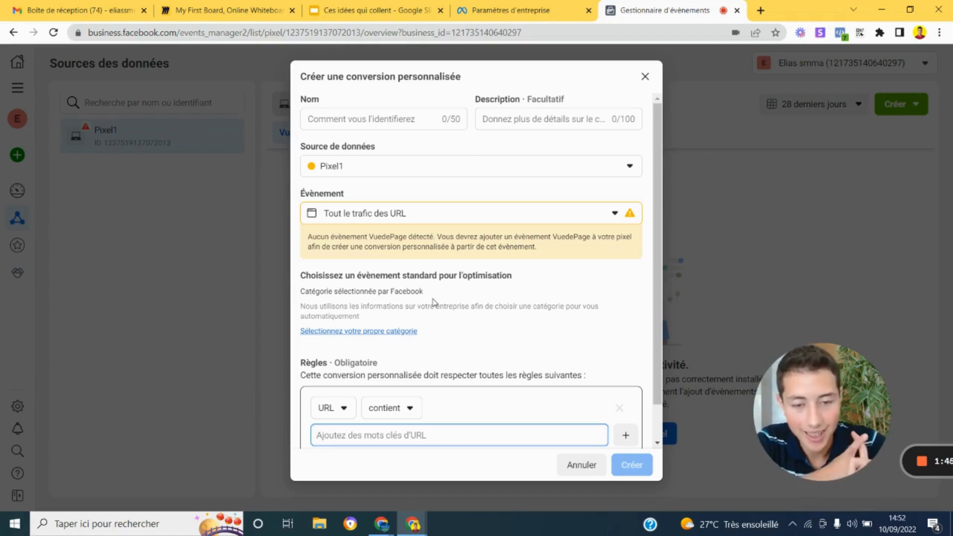
click(404, 337)
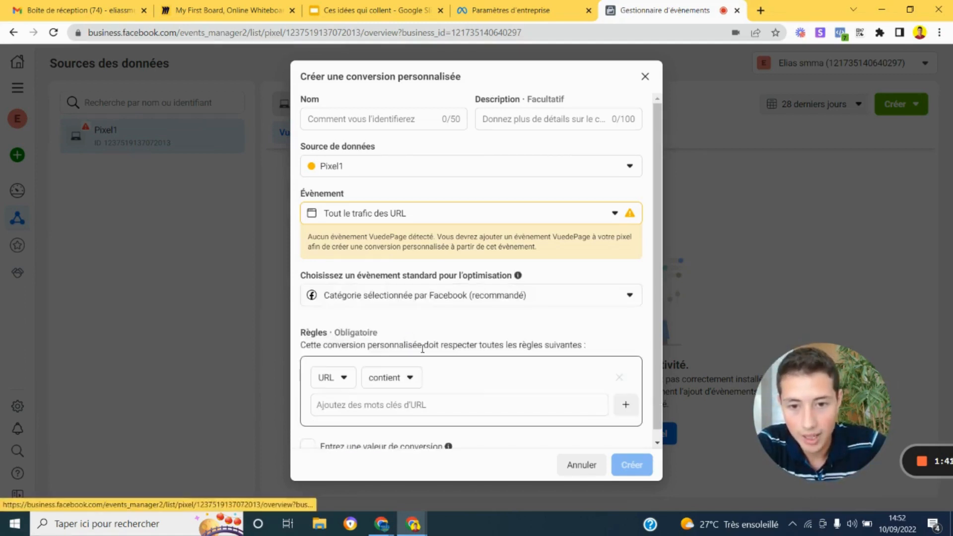
click(487, 291)
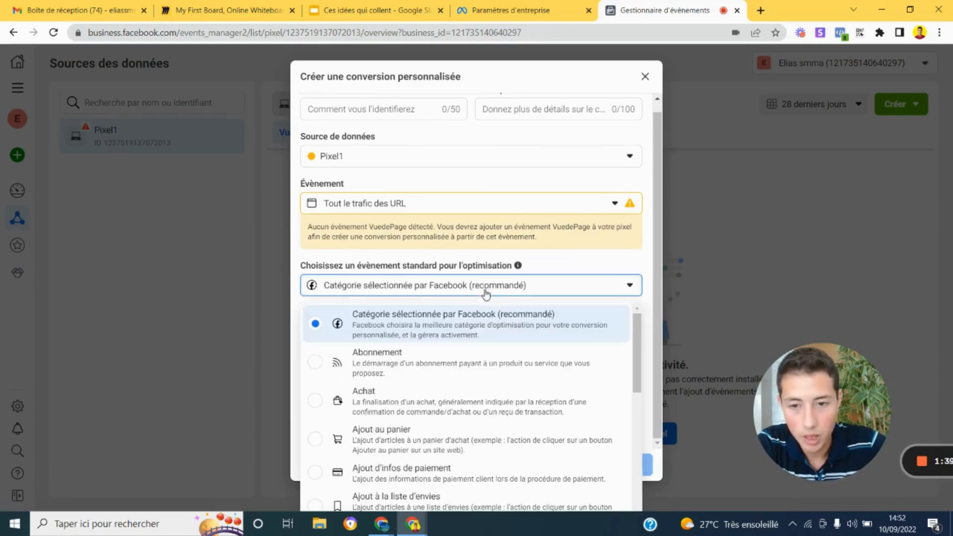
scroll(497, 346, down, 1)
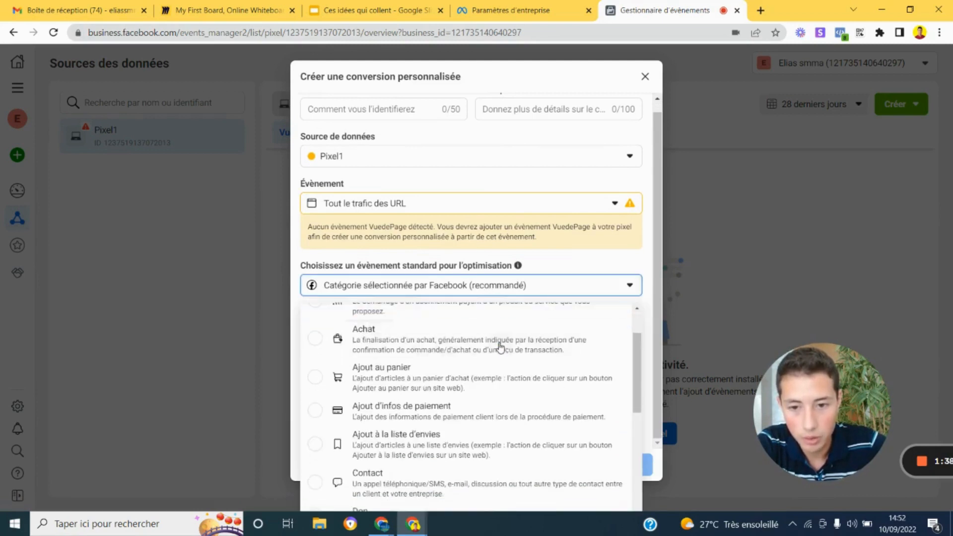
click(370, 344)
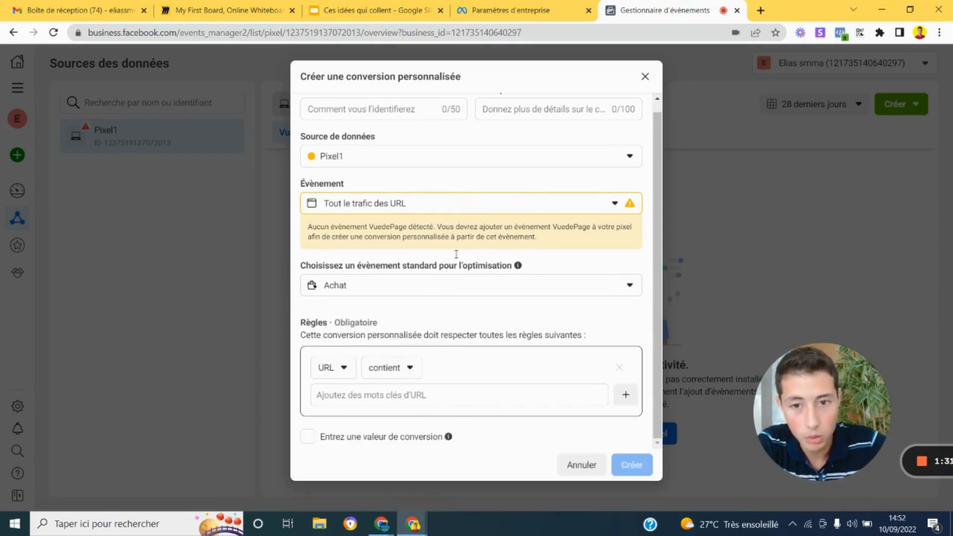
- Look through the standard optimisation events available for the custom conversion, then close its setup without creating it
click(435, 286)
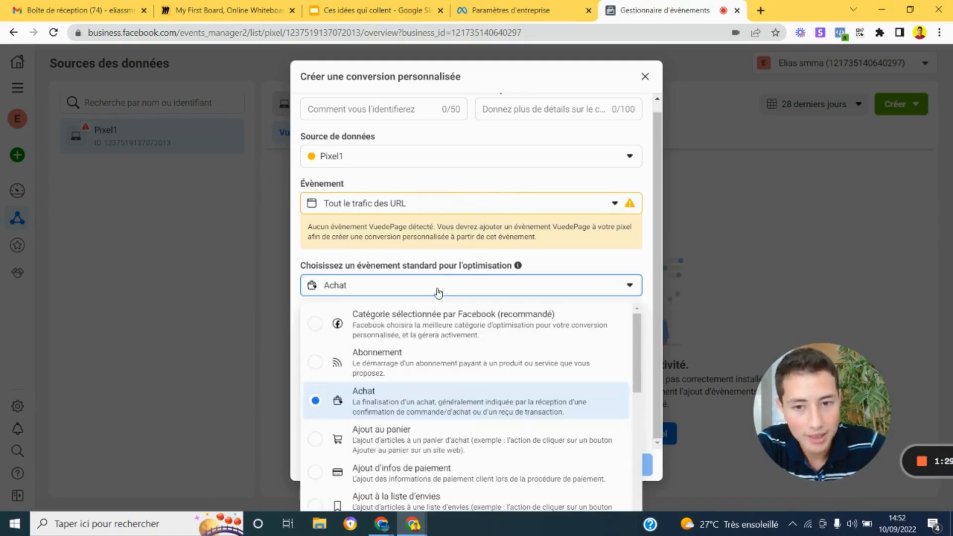
scroll(437, 377, down, 1)
scroll(436, 380, down, 2)
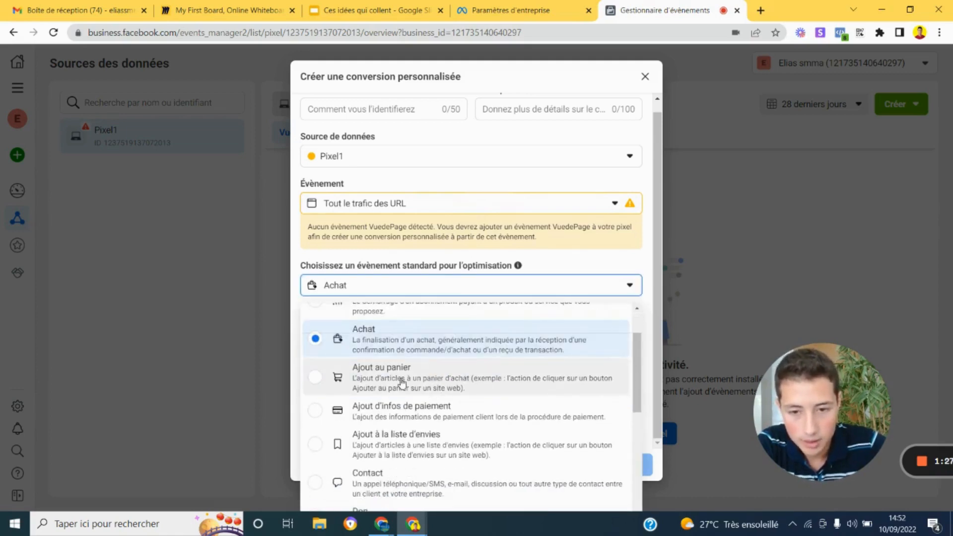
scroll(399, 383, down, 1)
scroll(399, 383, down, 3)
scroll(411, 361, up, 2)
scroll(420, 356, down, 5)
scroll(417, 359, down, 1)
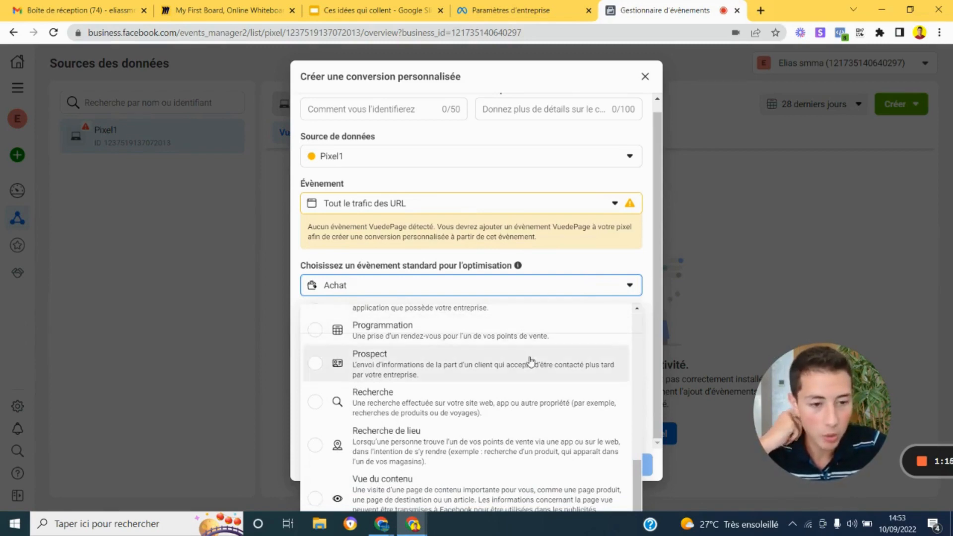
scroll(530, 361, up, 5)
scroll(530, 361, up, 3)
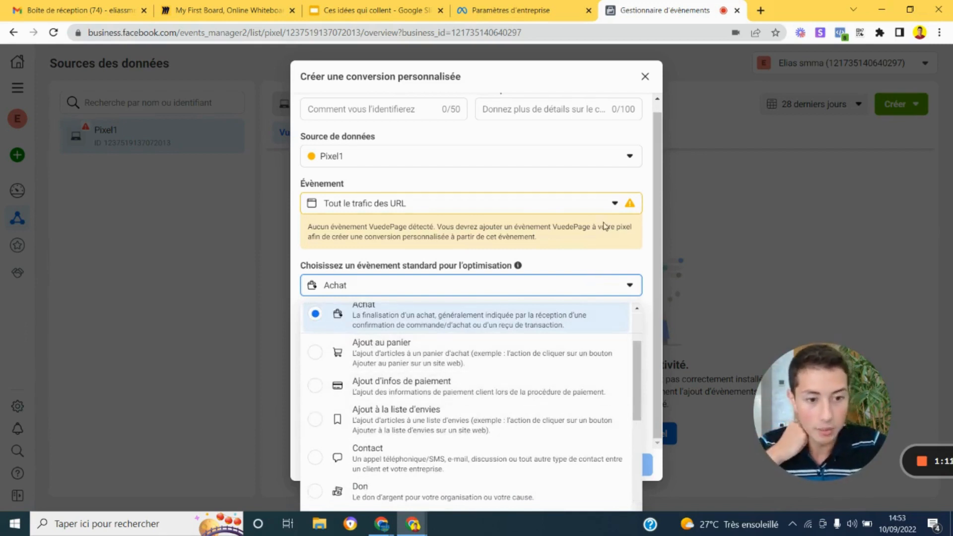
click(642, 78)
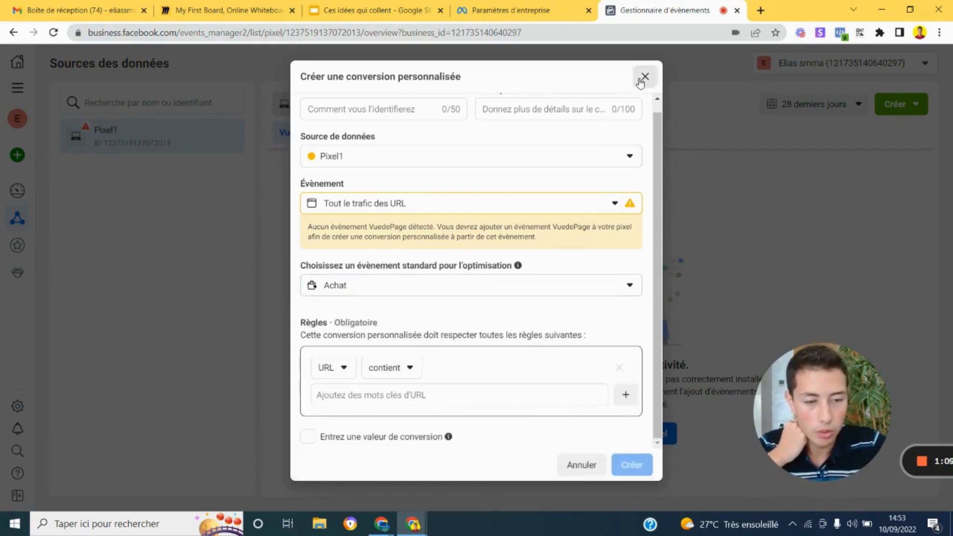
click(643, 78)
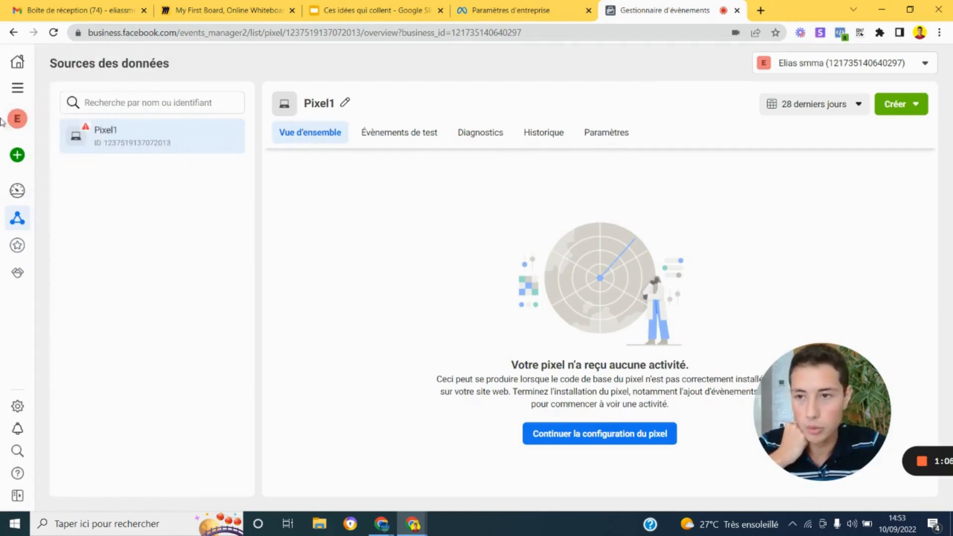
- Switch to the Gestionnaire de publicités and expand the extra Optimisation et diffusion options of the Cosmetic Testing / Beauté ad set
click(17, 88)
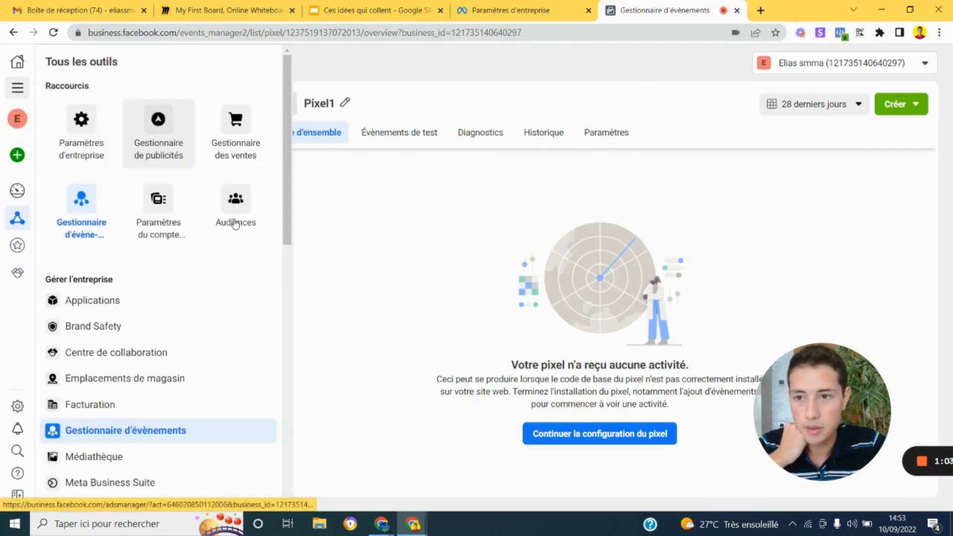
click(161, 151)
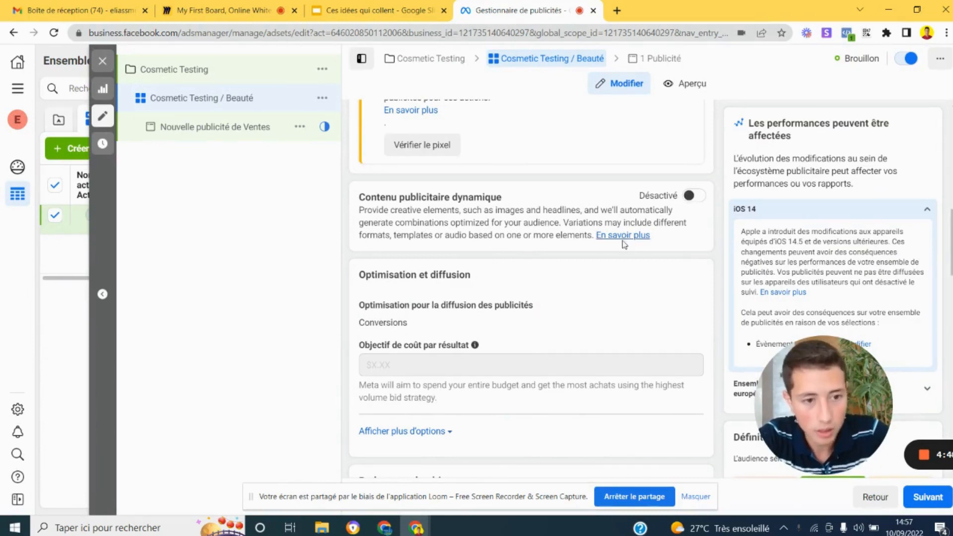
scroll(624, 245, down, 3)
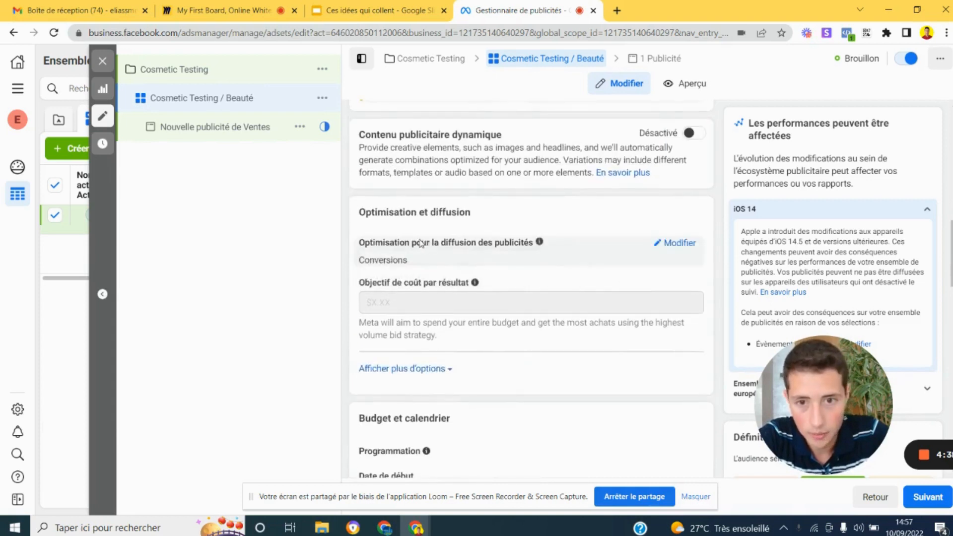
scroll(440, 250, down, 1)
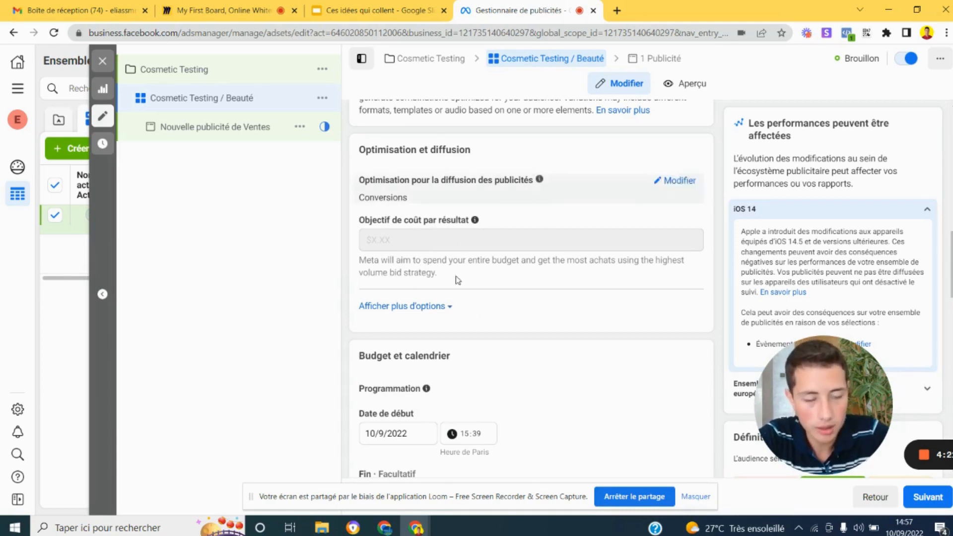
scroll(476, 253, down, 1)
scroll(480, 255, down, 2)
click(445, 182)
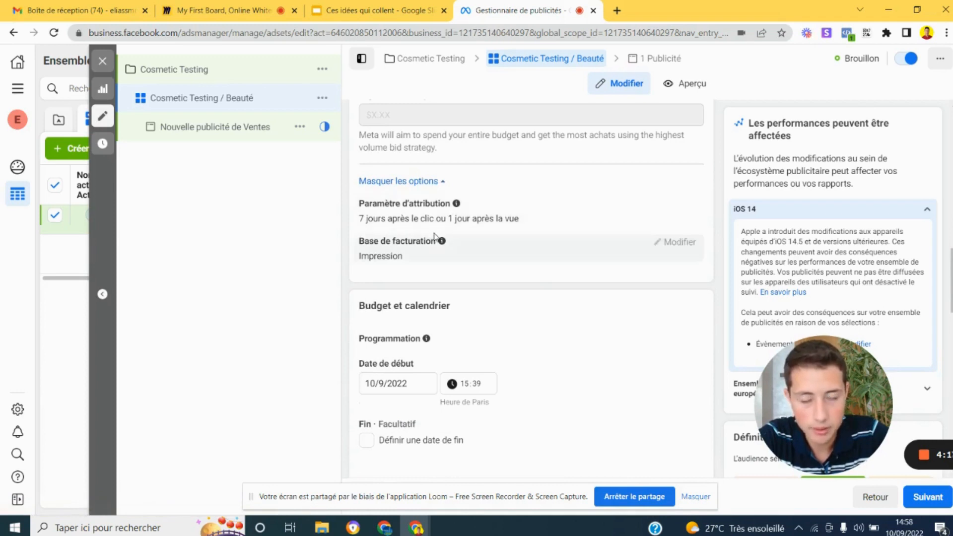
- Set the ad set's start time to 08:39 in its schedule
scroll(435, 236, down, 3)
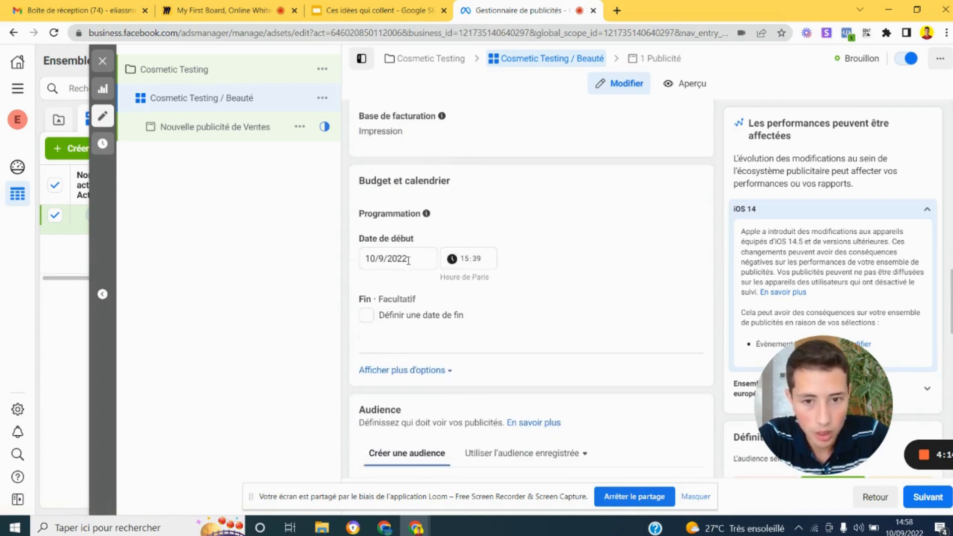
click(466, 260)
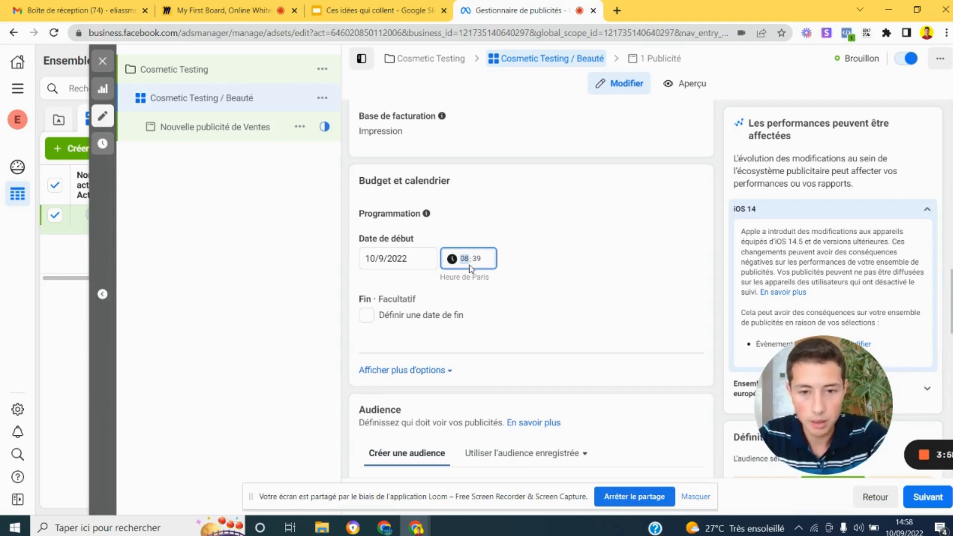
click(540, 211)
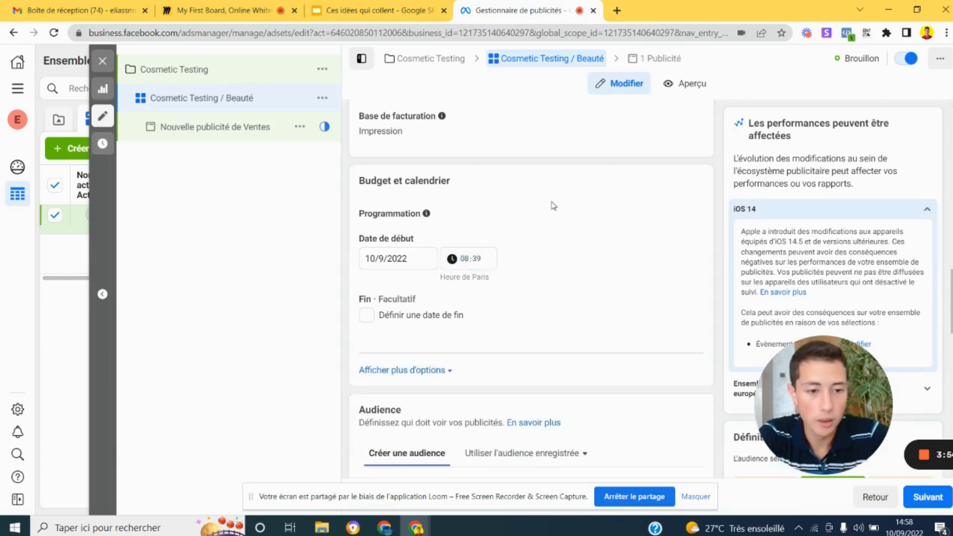
- Expand the extra Budget et calendrier options and look at the existing custom audiences without selecting one
scroll(419, 262, down, 2)
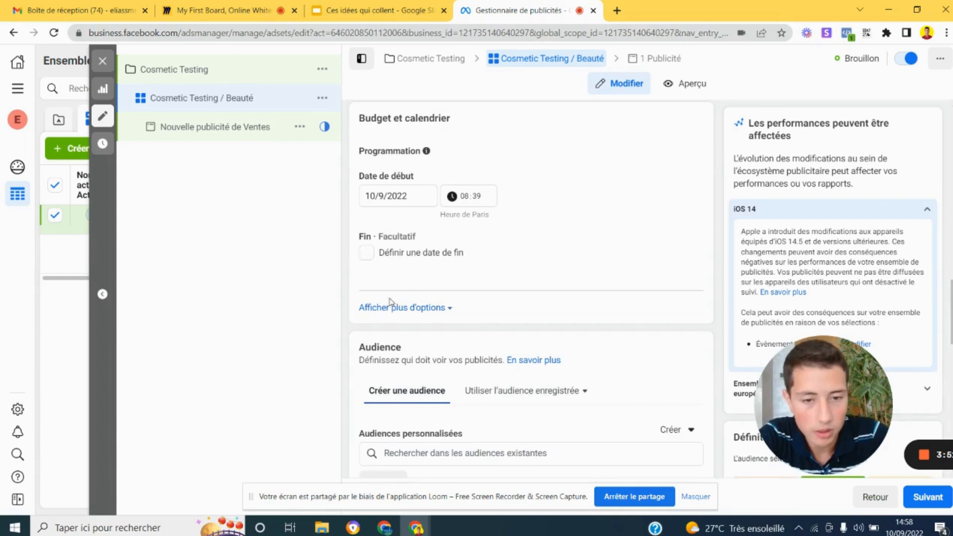
click(435, 308)
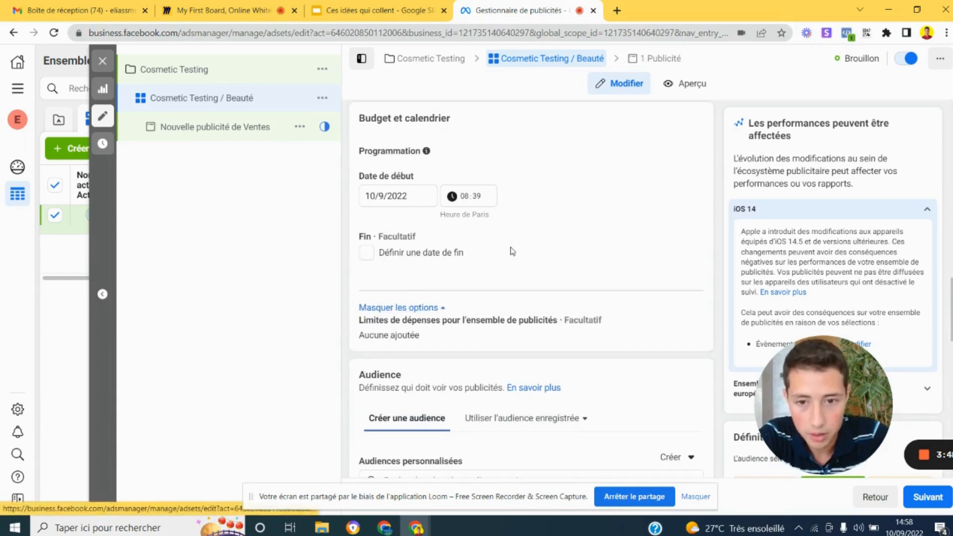
scroll(511, 251, down, 1)
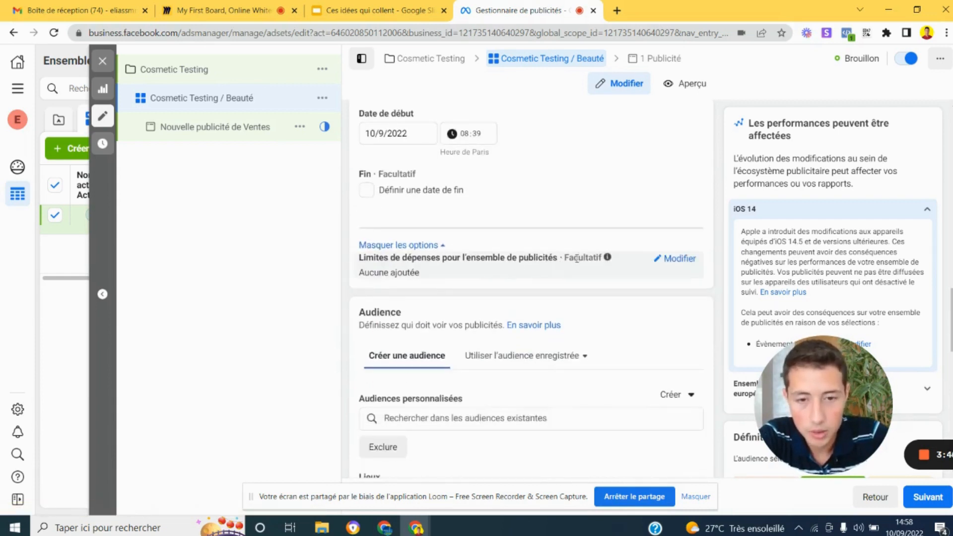
scroll(459, 256, down, 2)
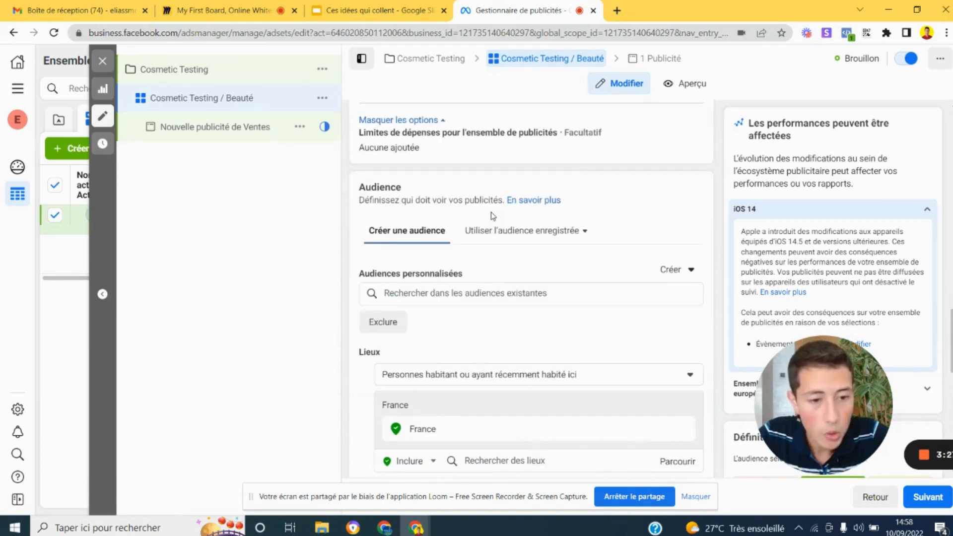
scroll(598, 175, down, 1)
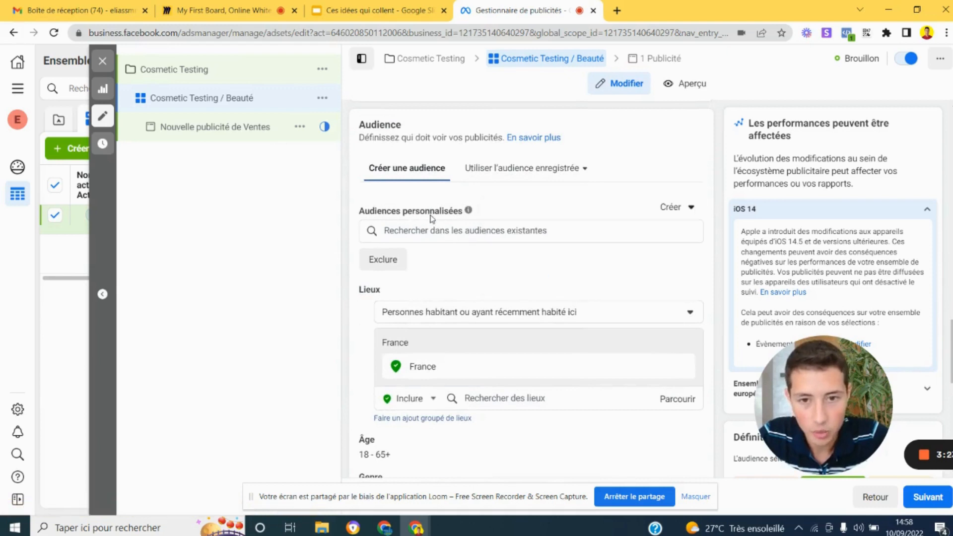
click(434, 232)
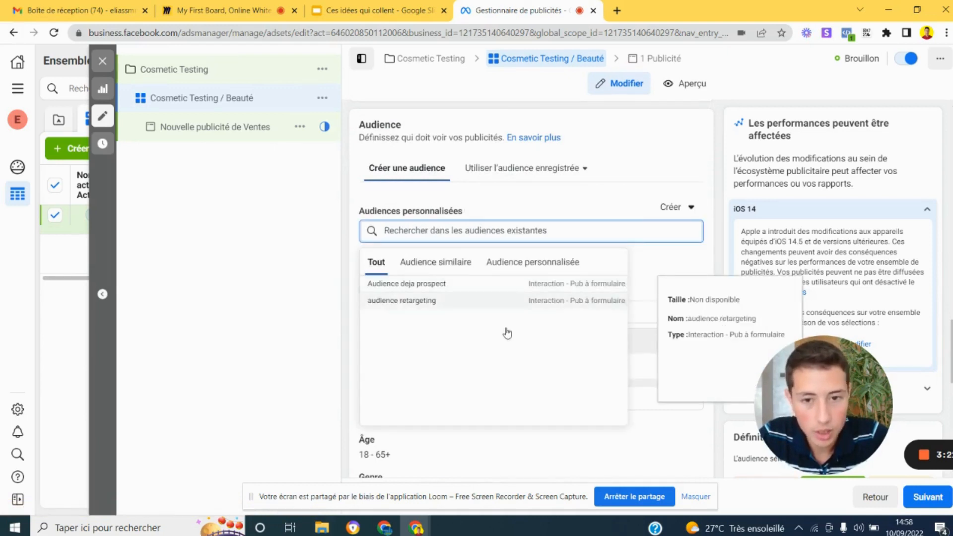
click(541, 214)
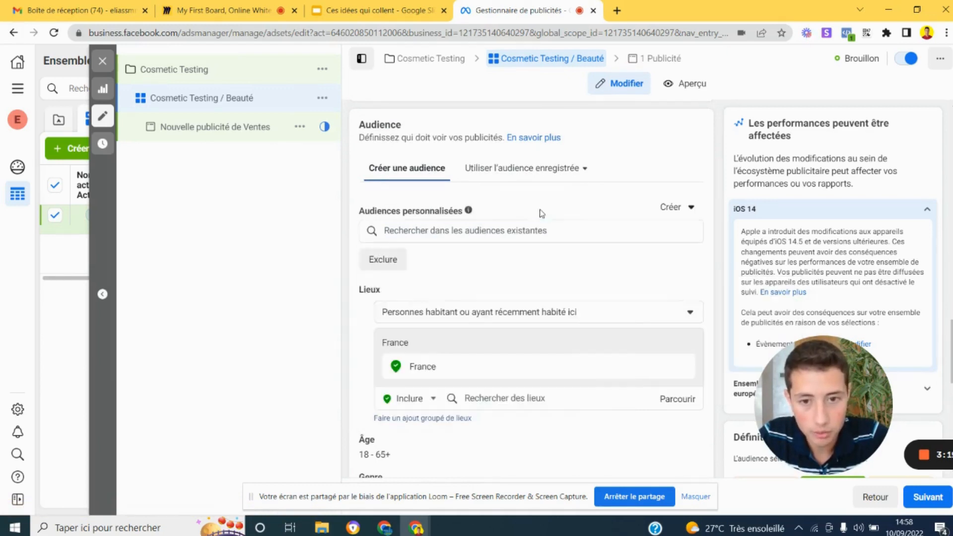
- Restrict the audience's location targeting for France to Personnes habitant ici
scroll(536, 193, down, 2)
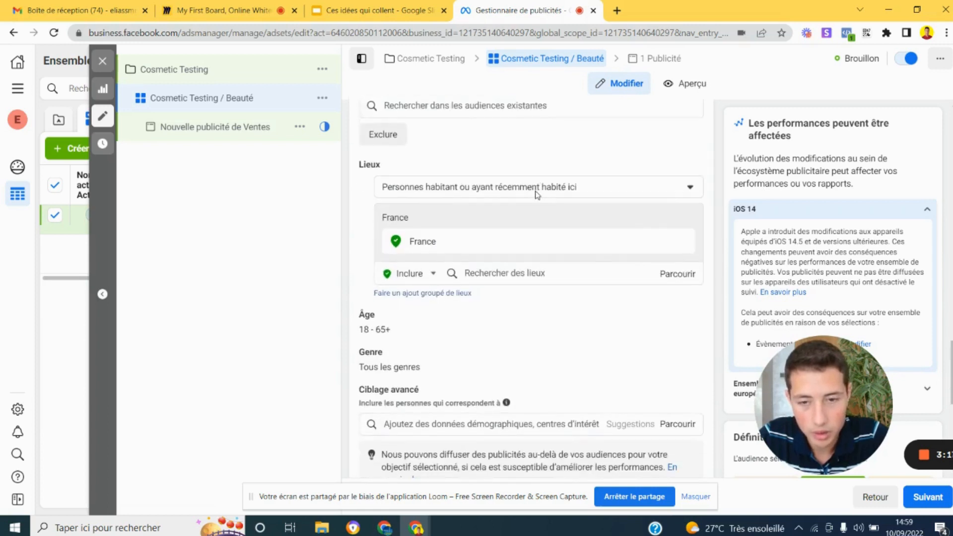
click(628, 187)
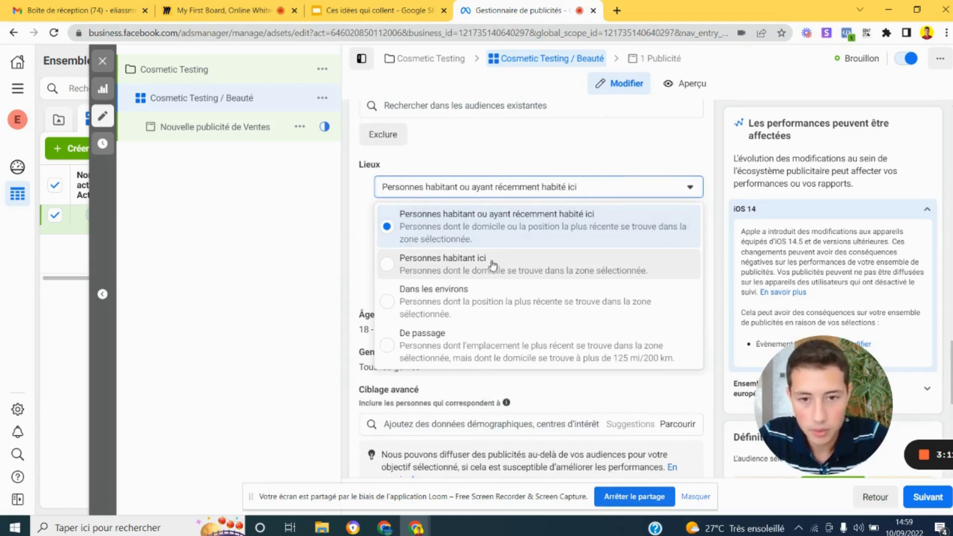
click(391, 267)
click(365, 257)
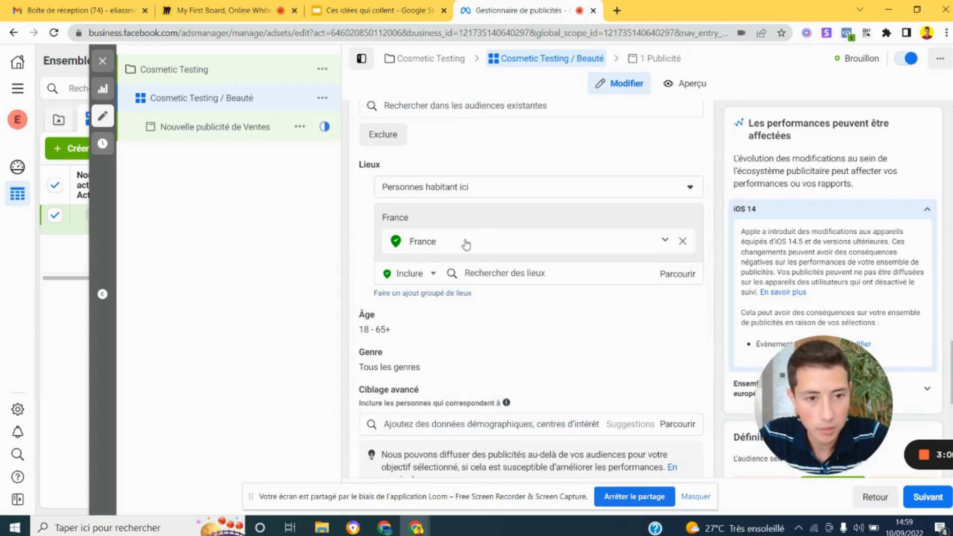
- Set the audience's gender to Femmes
scroll(495, 272, down, 1)
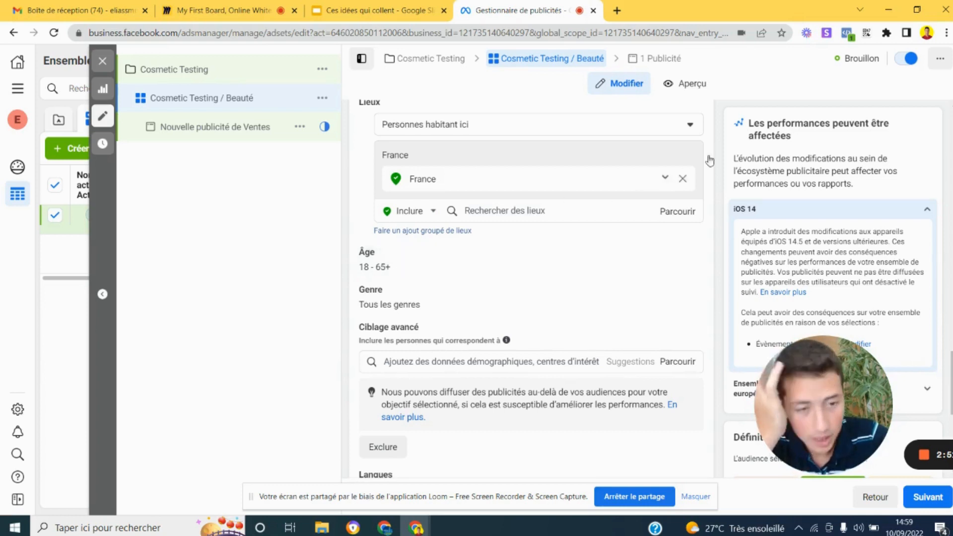
scroll(645, 168, down, 3)
scroll(614, 170, up, 3)
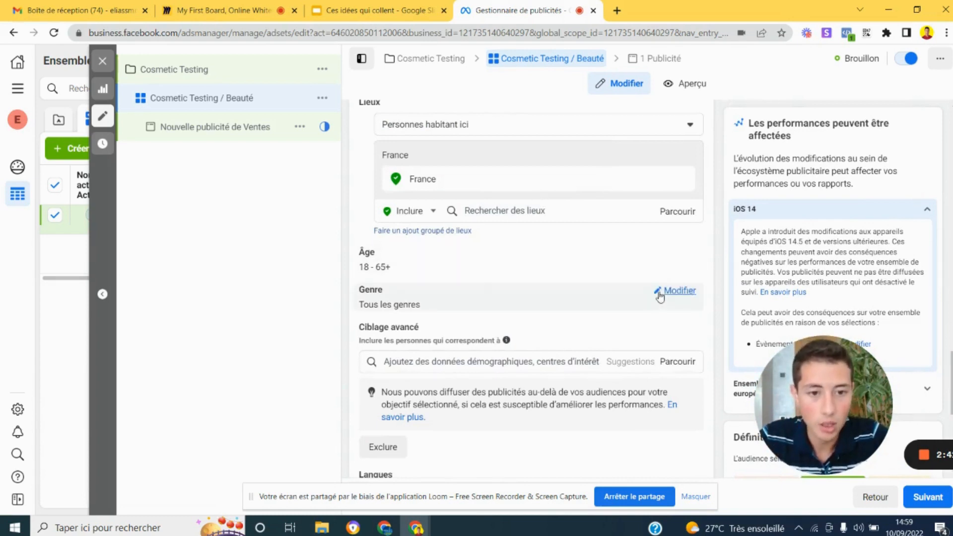
click(659, 293)
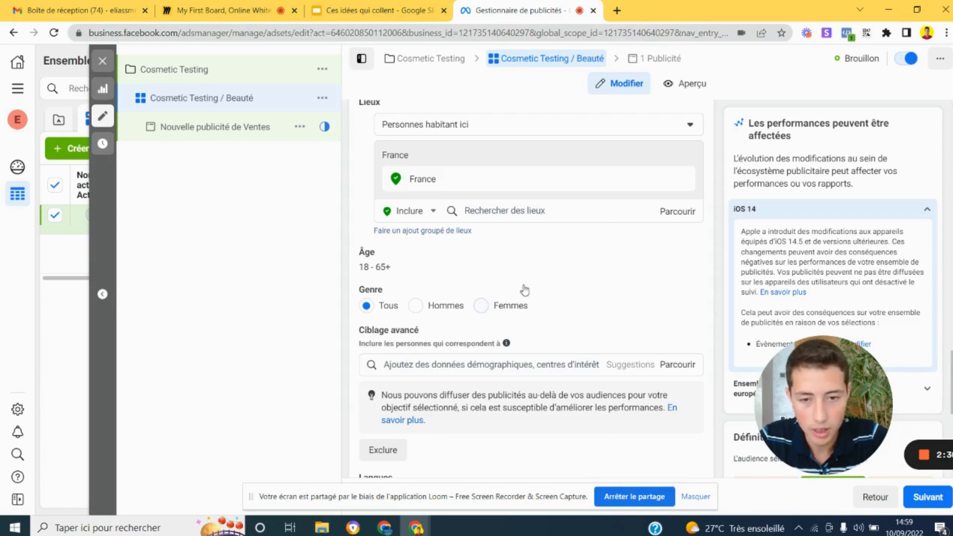
click(481, 311)
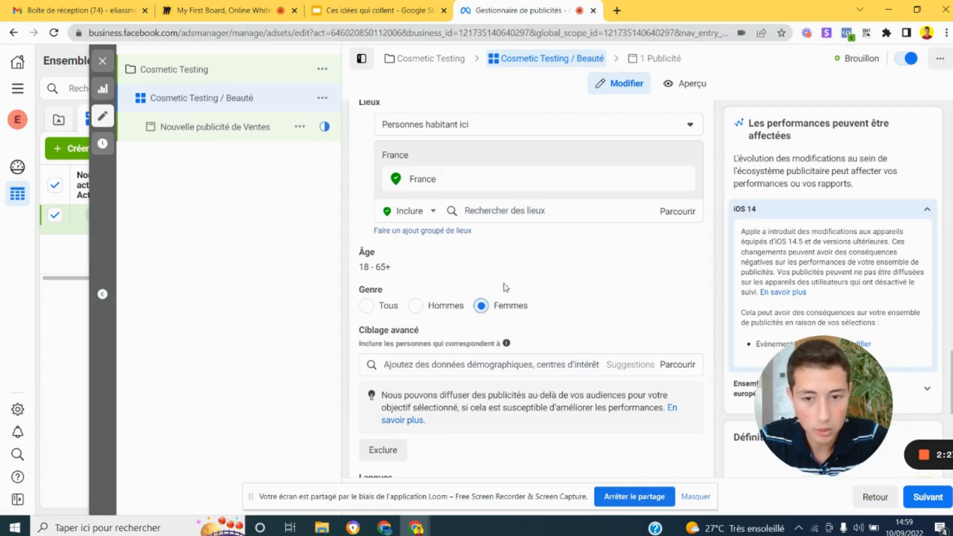
- Search the advanced targeting for beaute, add the Beaute interest to the audience, and dismiss the tip
scroll(506, 270, down, 2)
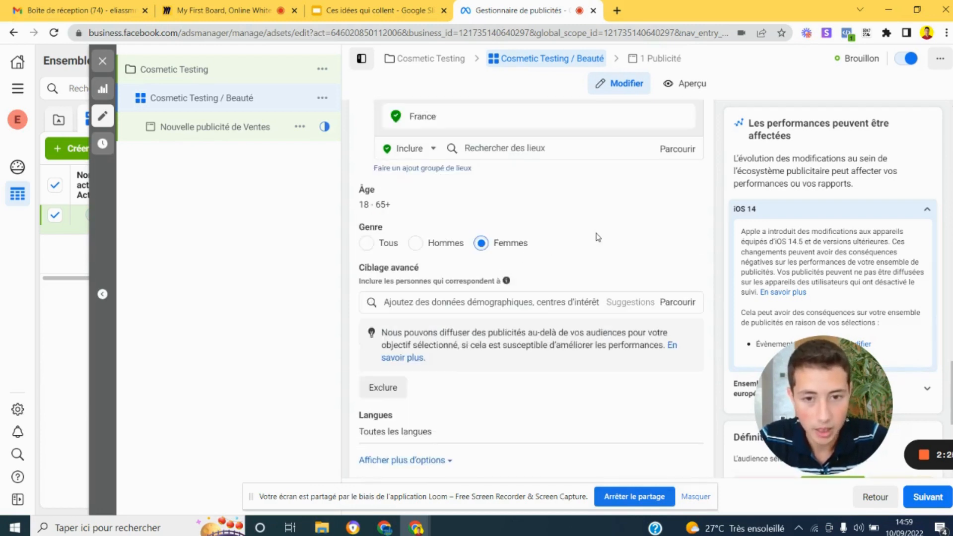
scroll(461, 251, down, 2)
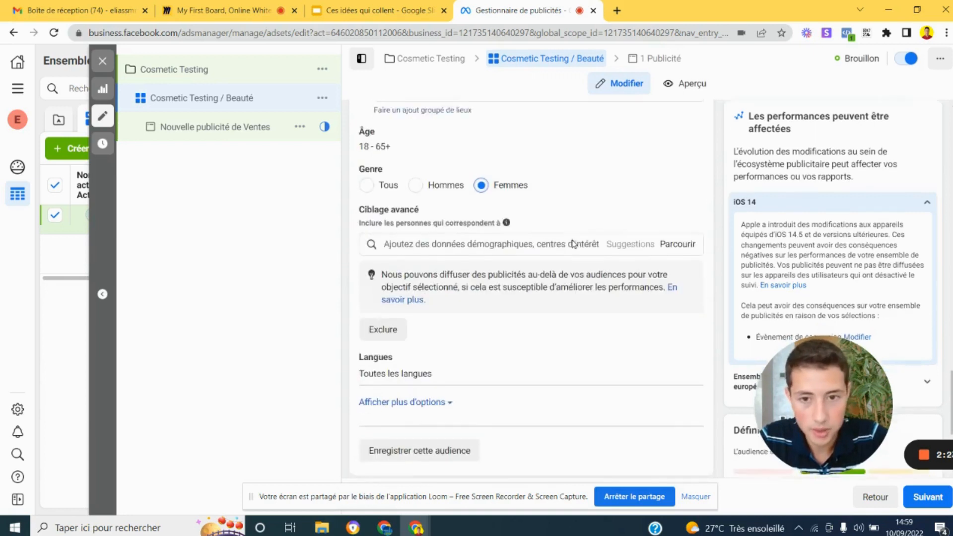
scroll(572, 240, up, 2)
scroll(573, 243, down, 1)
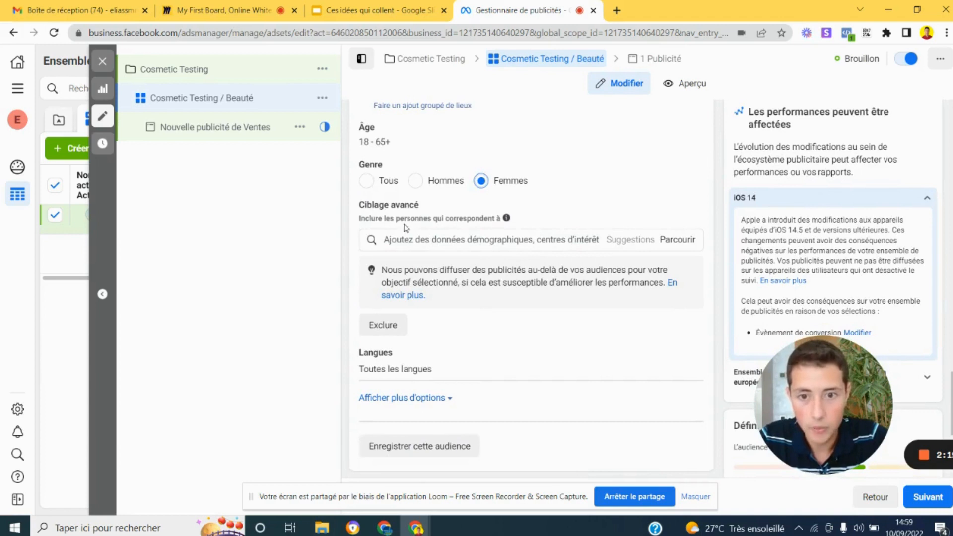
click(487, 242)
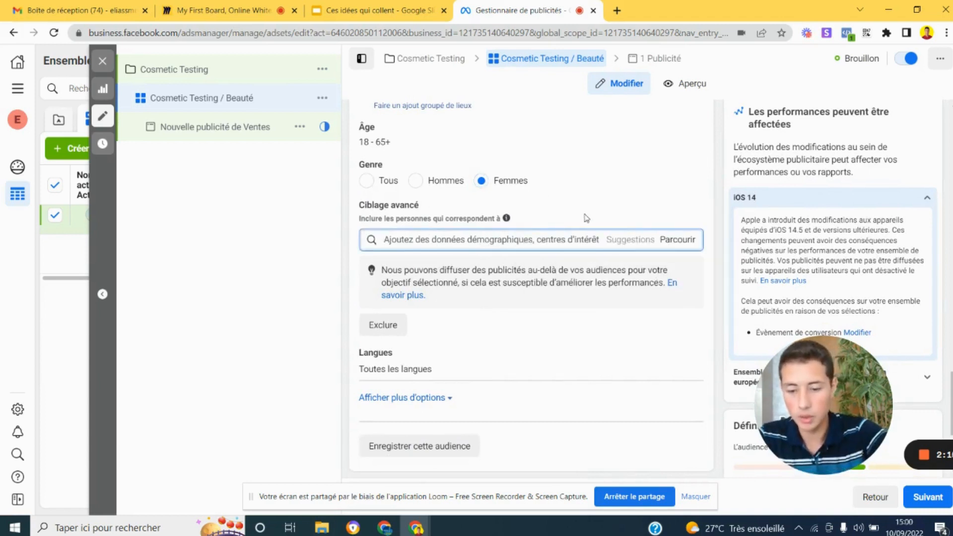
text(beaute)
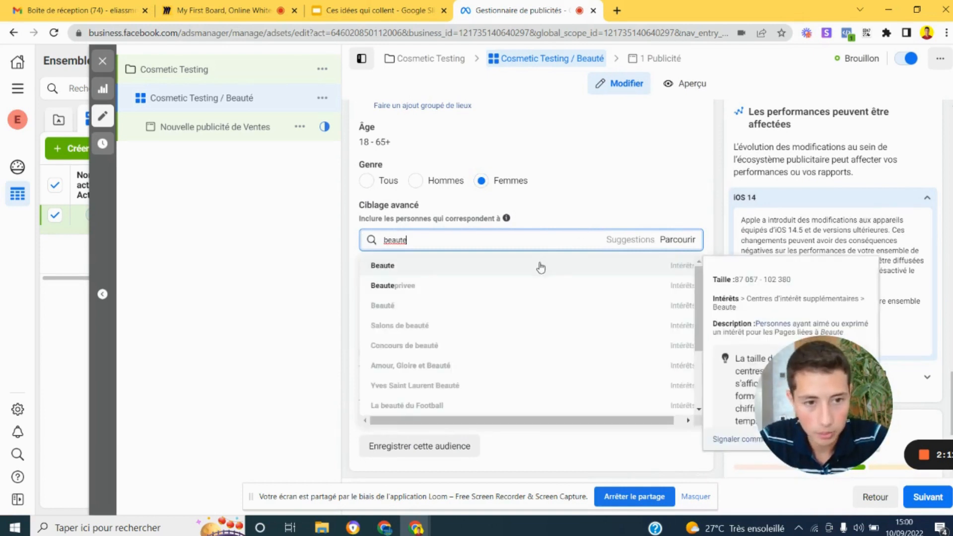
click(373, 266)
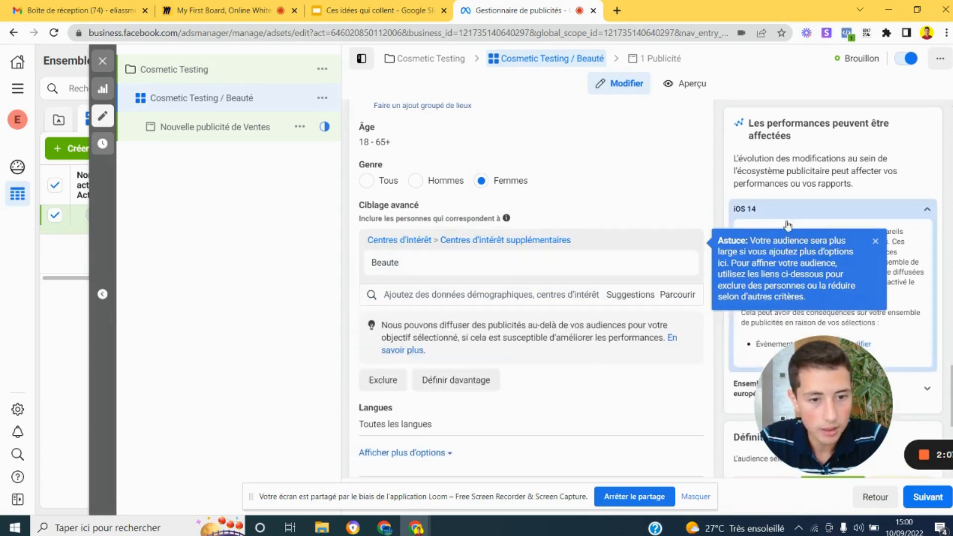
click(874, 241)
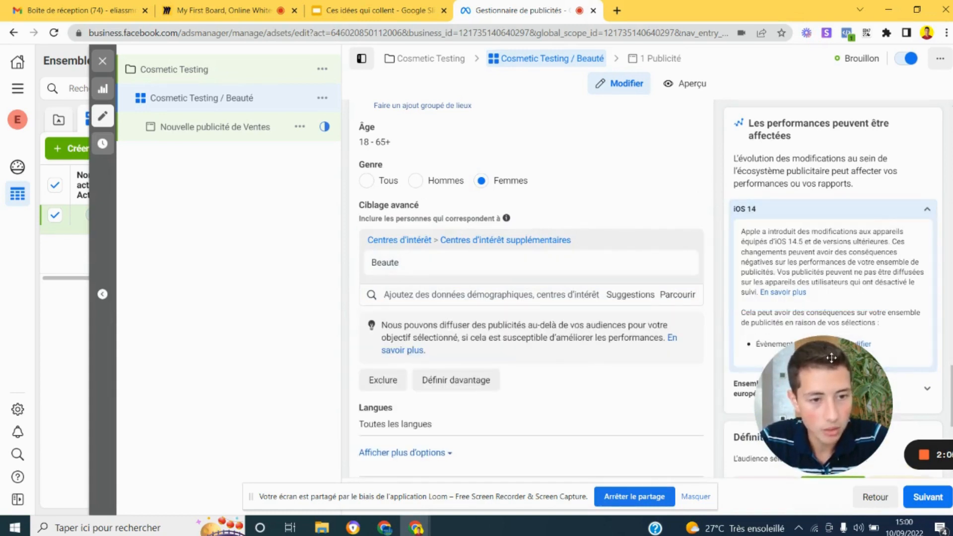
- Review the audience definition and the estimated audience size for the Beauté ad set
drag(567, 372, 161, 379)
scroll(887, 368, down, 4)
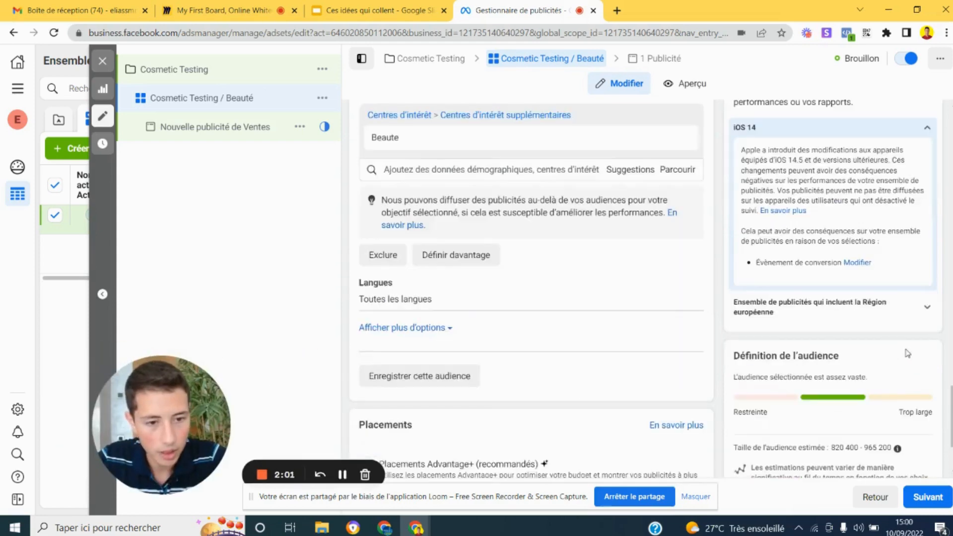
scroll(887, 368, down, 1)
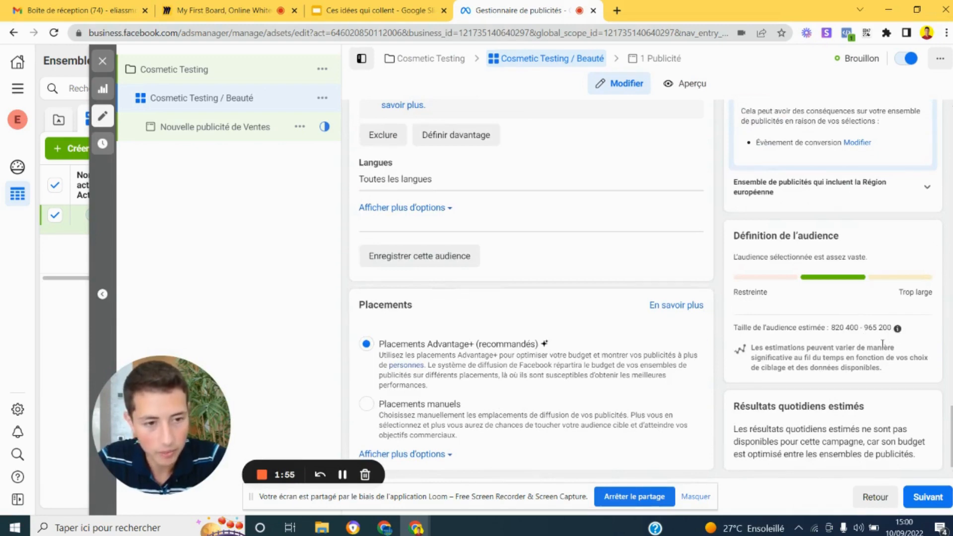
scroll(876, 333, up, 1)
scroll(876, 334, down, 1)
scroll(821, 338, up, 1)
scroll(826, 340, down, 1)
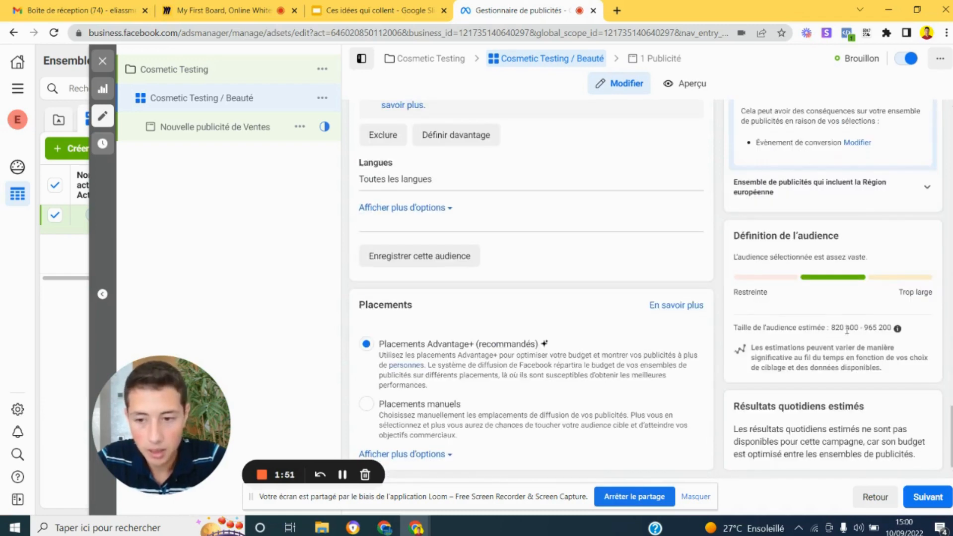
- Check the Beaute interest's details and browse the suggested targeting interests without adding any
scroll(840, 329, up, 10)
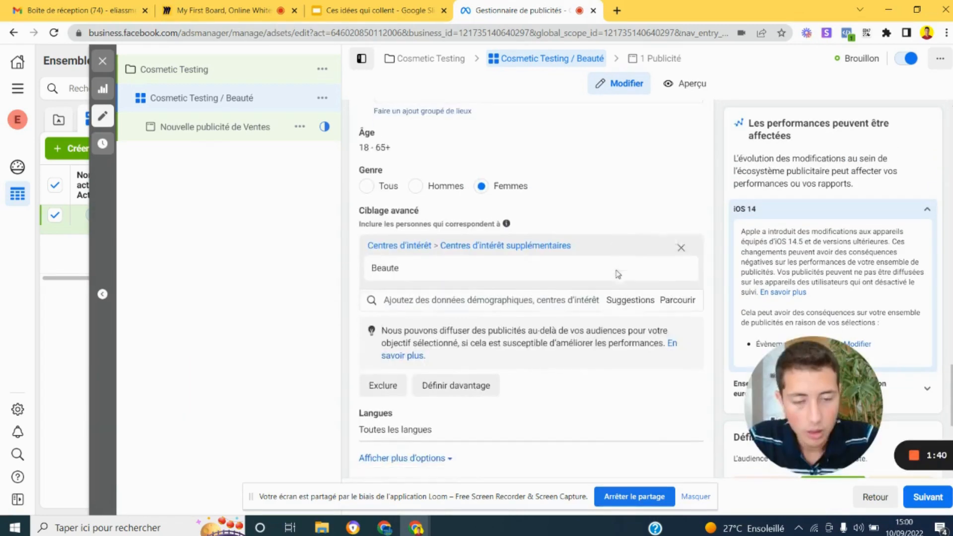
mouse_move(536, 271)
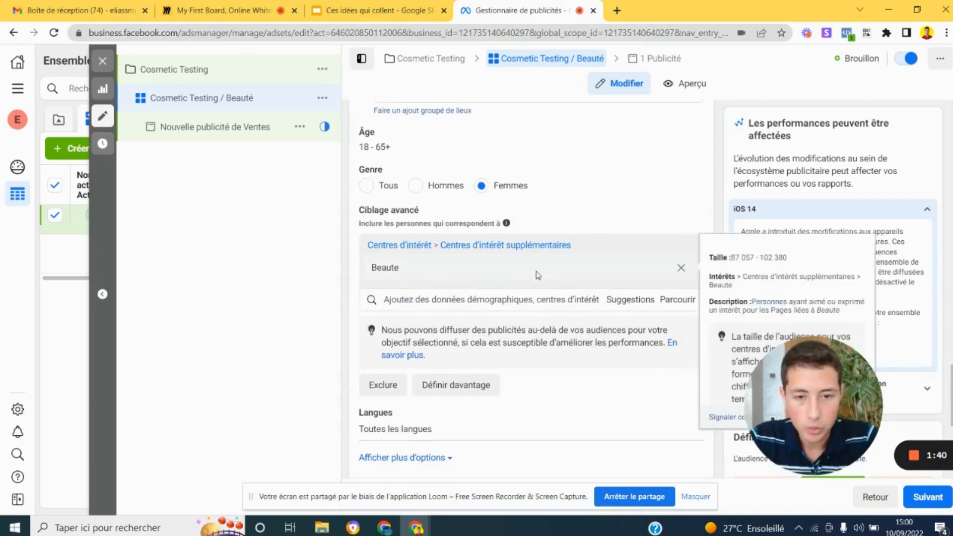
click(628, 301)
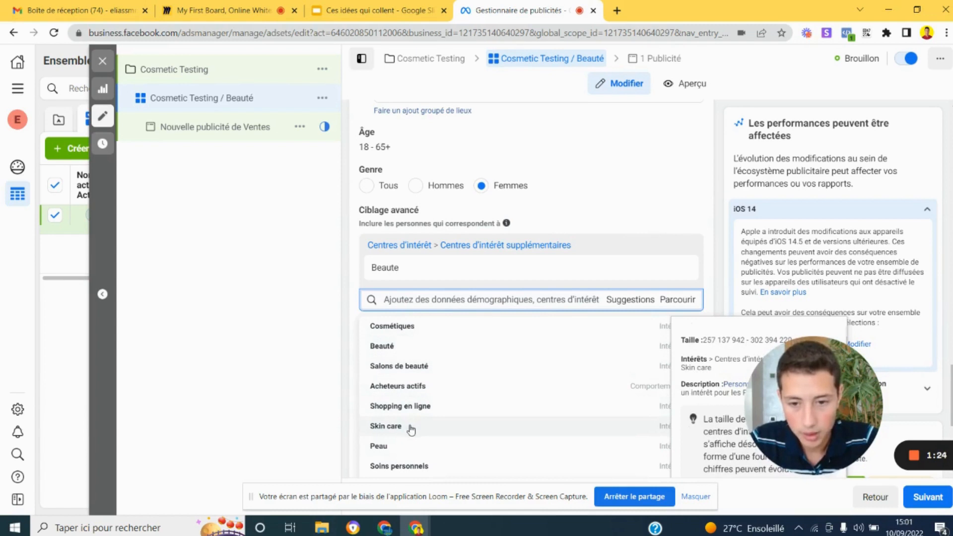
scroll(410, 430, down, 3)
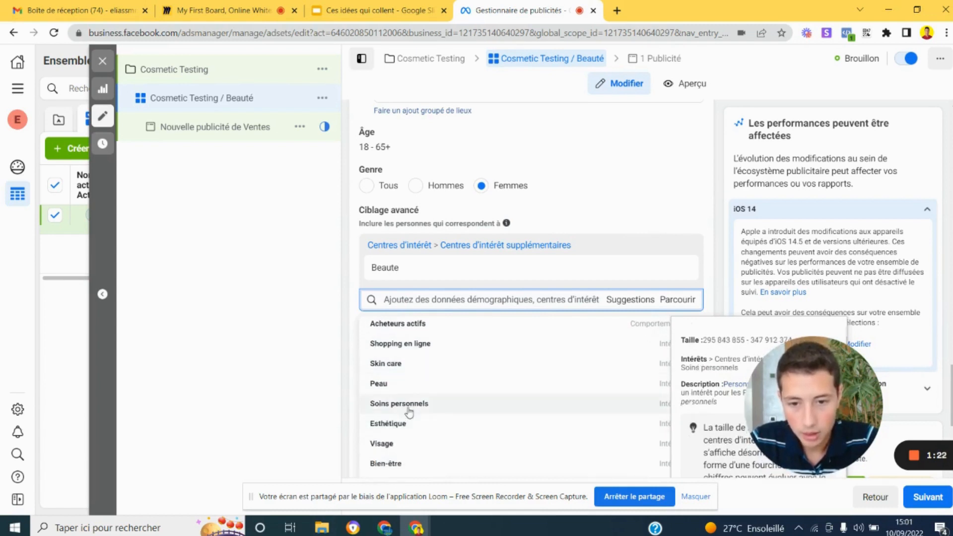
scroll(405, 411, up, 2)
scroll(406, 412, up, 1)
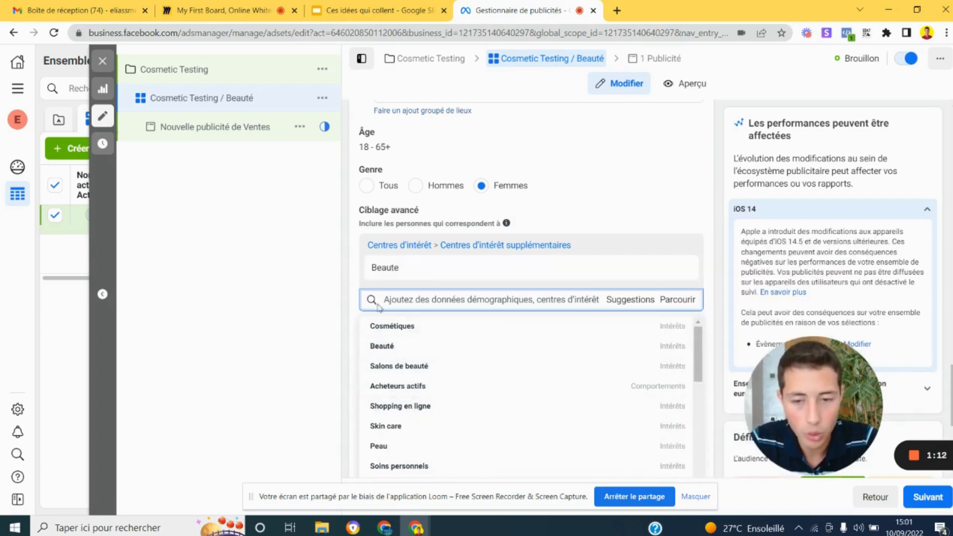
click(353, 298)
- Set the audience's language to Français (France)
scroll(543, 278, down, 2)
scroll(541, 277, down, 1)
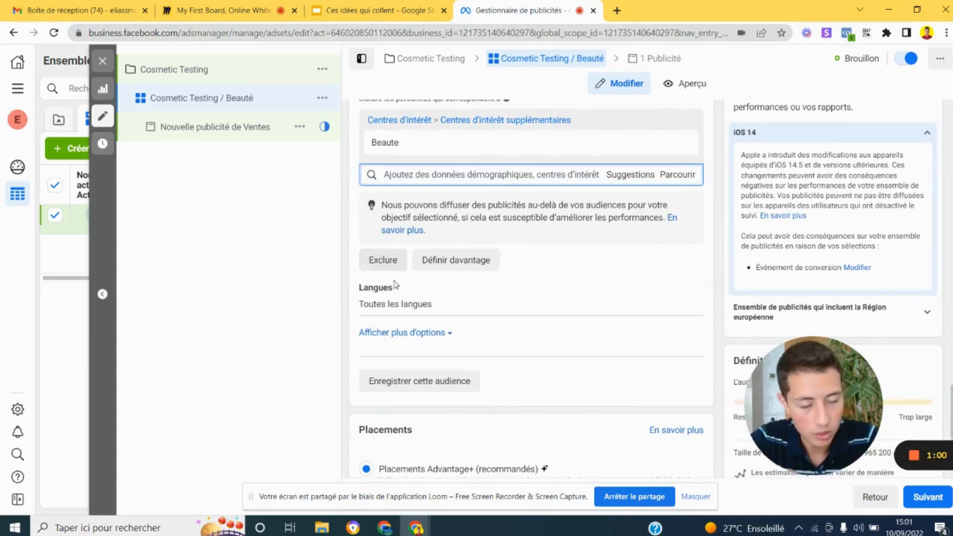
scroll(546, 250, down, 1)
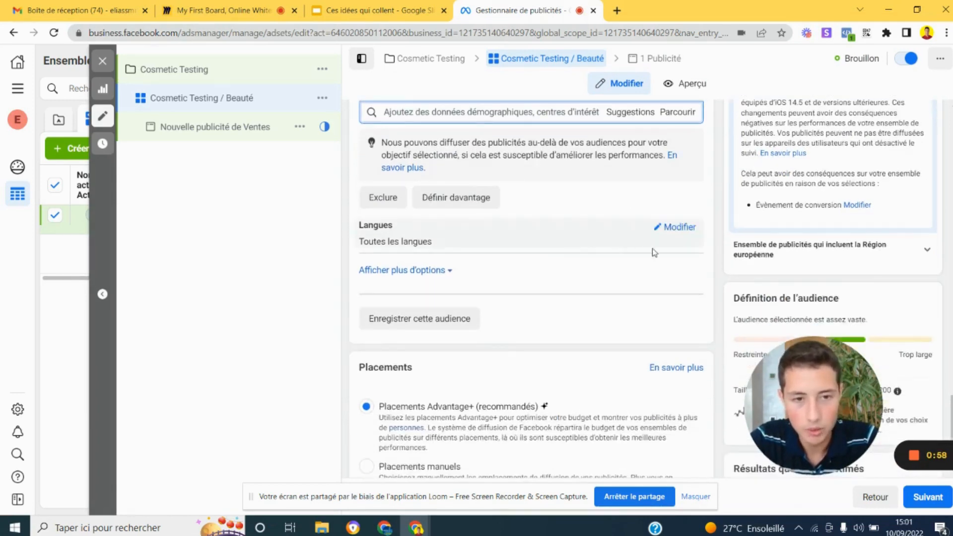
click(659, 228)
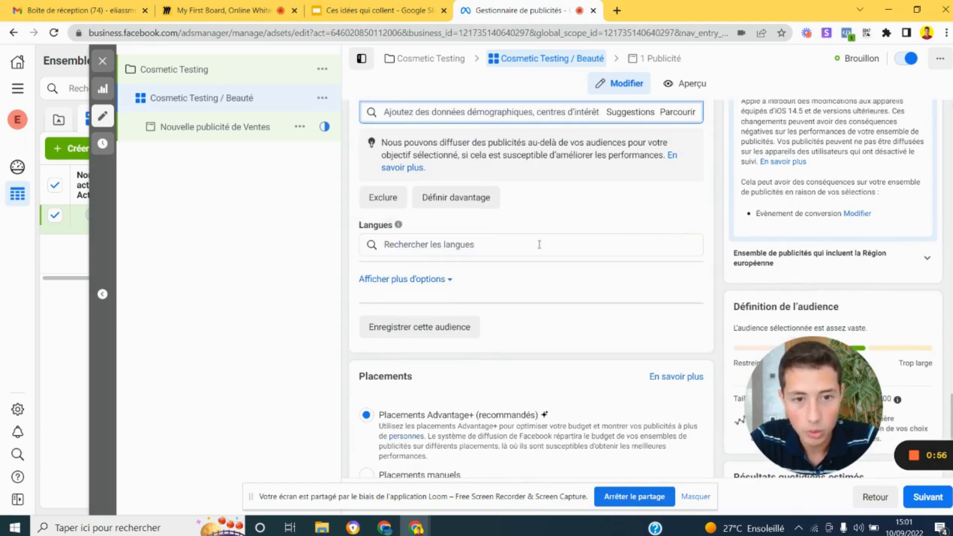
text(fr)
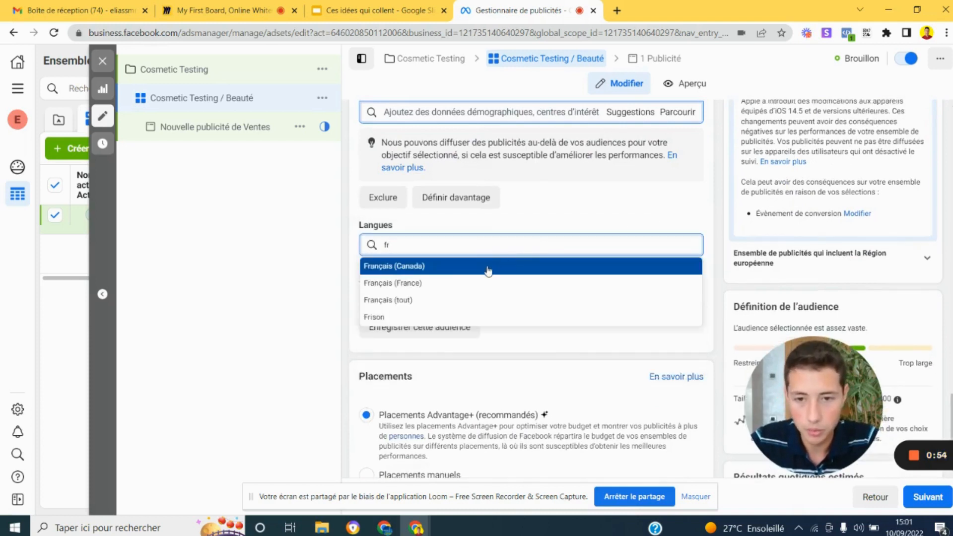
key(Return)
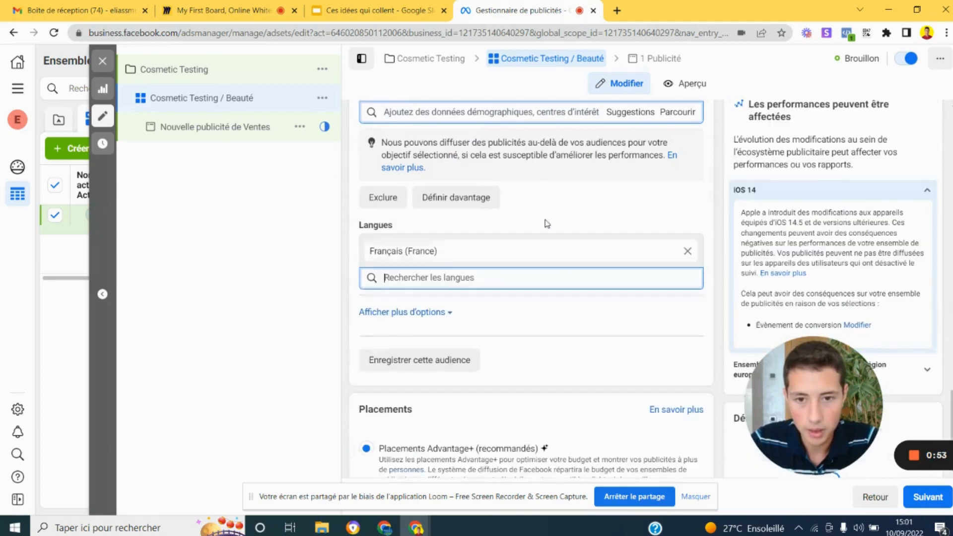
- Expand the extra audience options and look at the available Connexions types without selecting one
click(446, 318)
scroll(498, 273, down, 3)
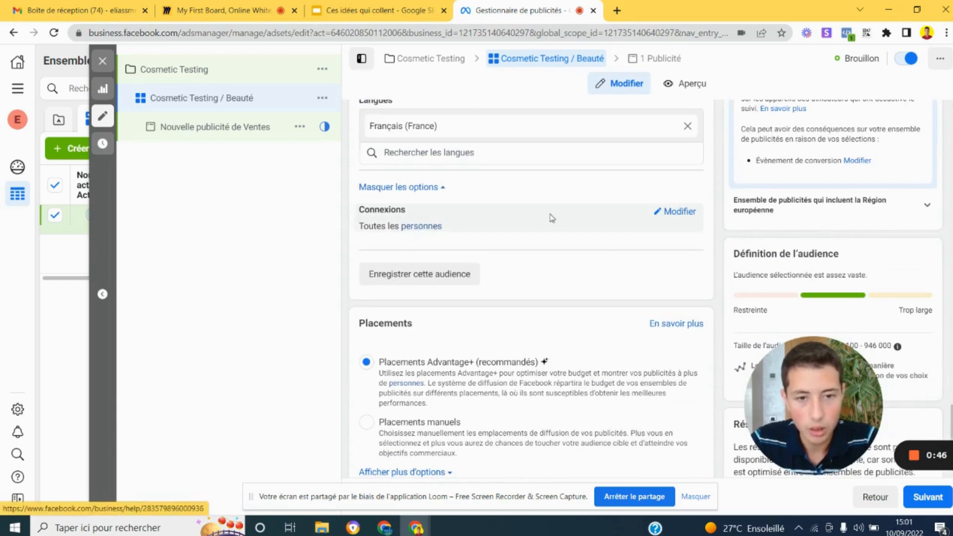
click(677, 212)
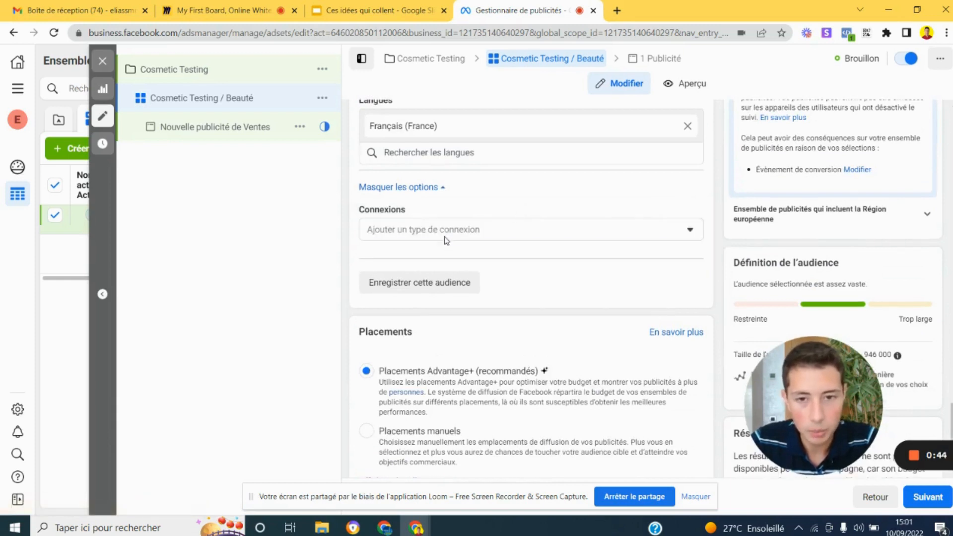
click(445, 236)
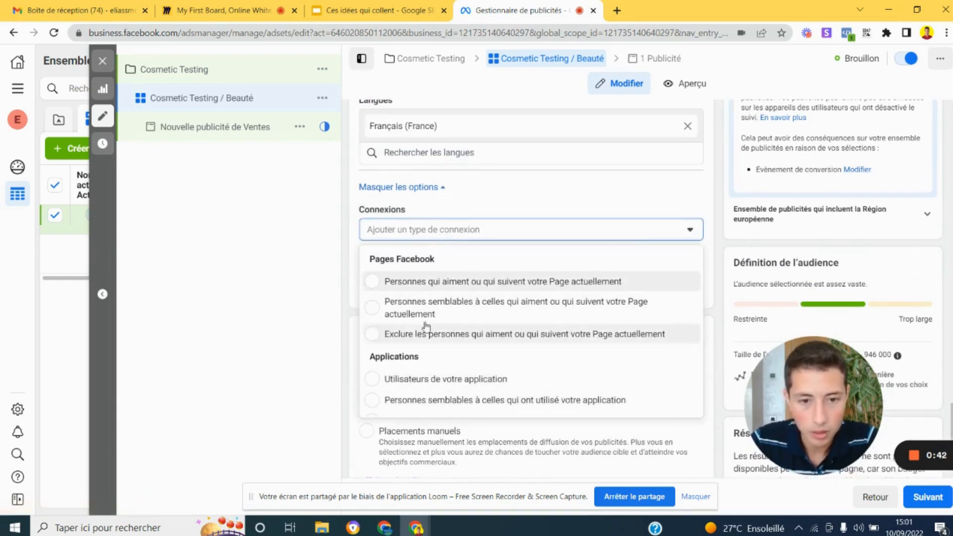
click(346, 281)
- Switch to Placements manuels to review the platforms and individual placements, and restore Placements Advantage+
scroll(502, 274, down, 1)
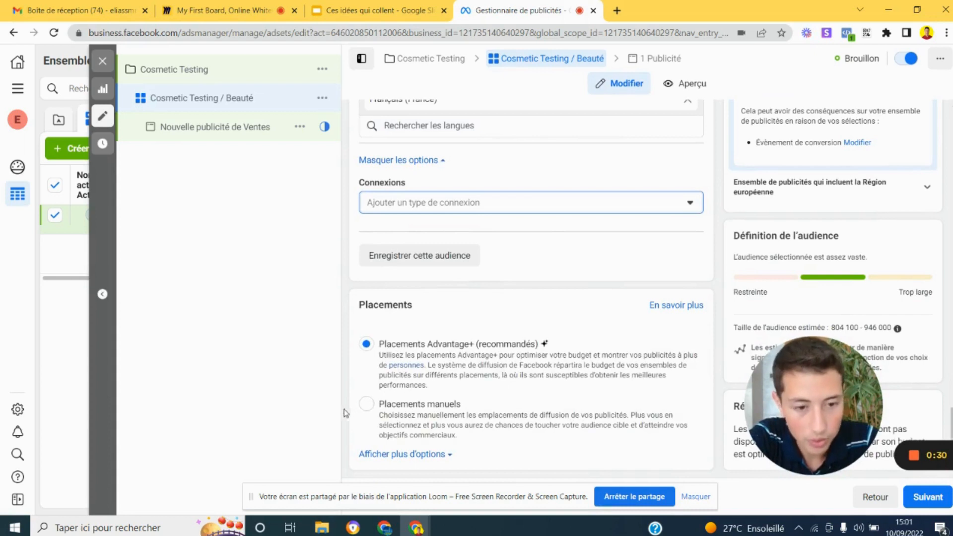
click(365, 409)
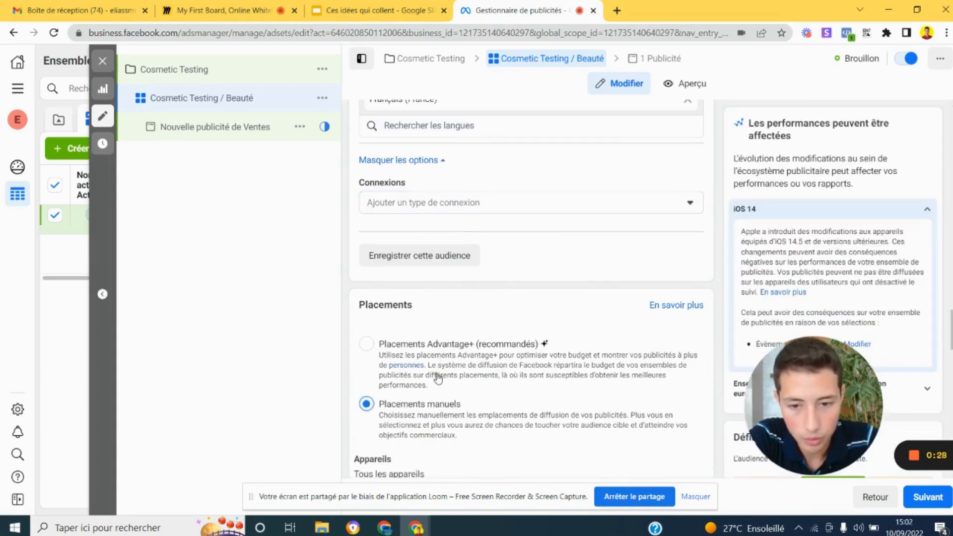
scroll(441, 367, down, 3)
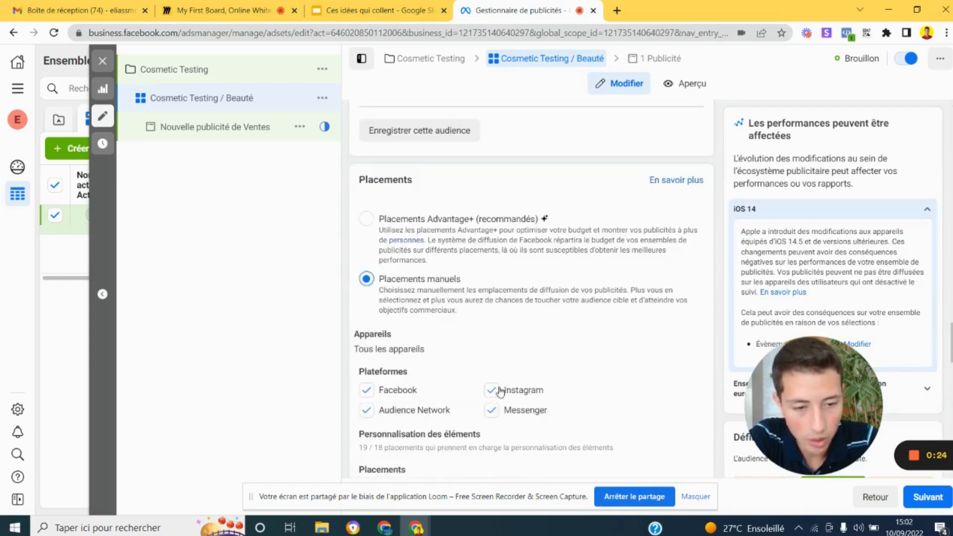
scroll(393, 397, down, 3)
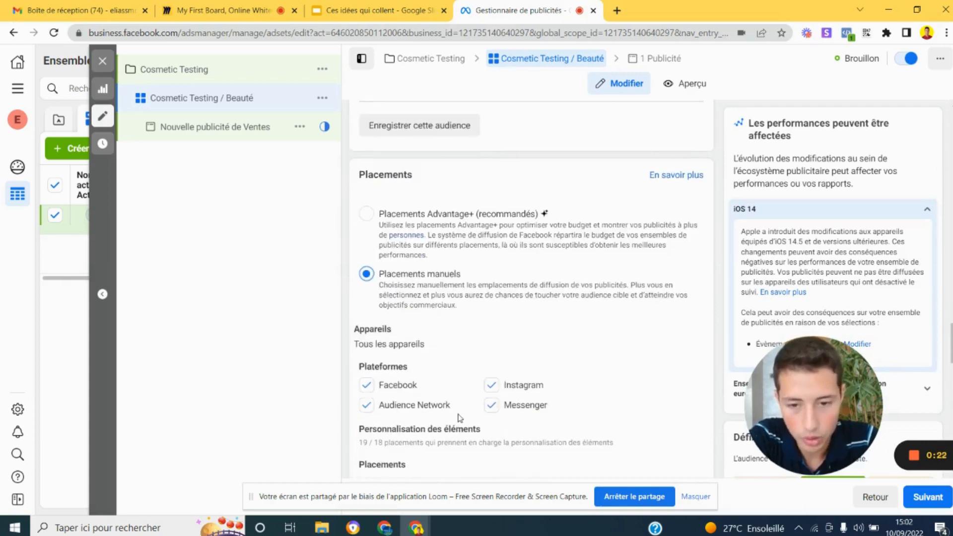
scroll(514, 382, down, 5)
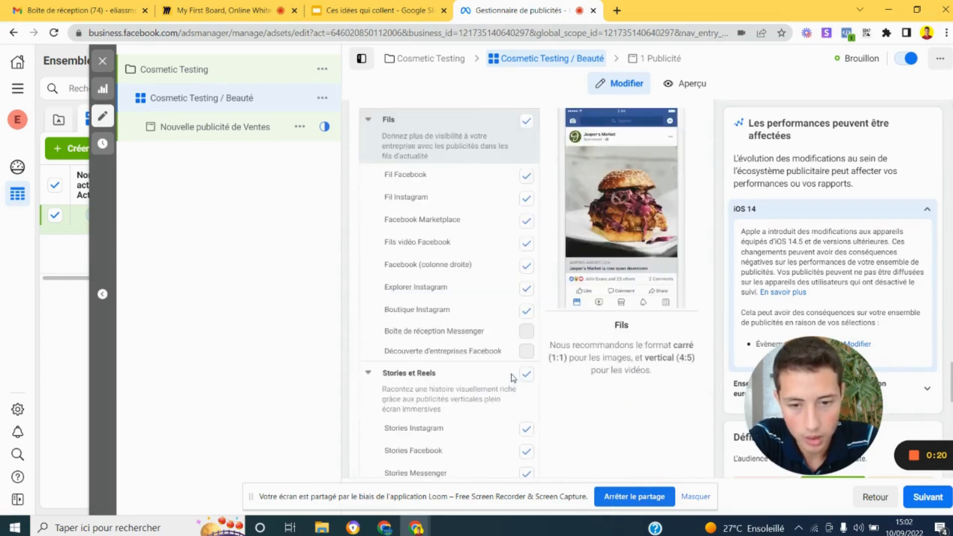
scroll(481, 334, up, 4)
scroll(482, 339, up, 1)
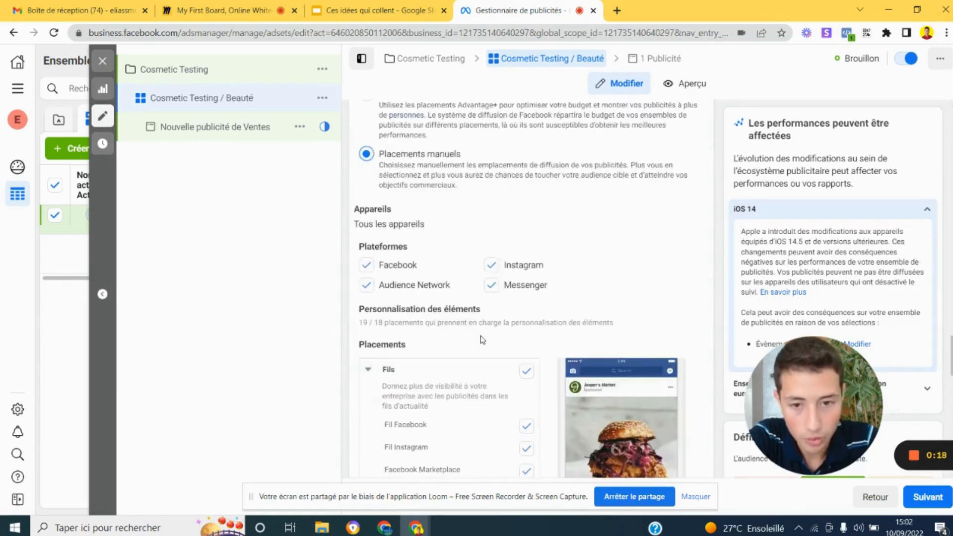
scroll(432, 335, up, 3)
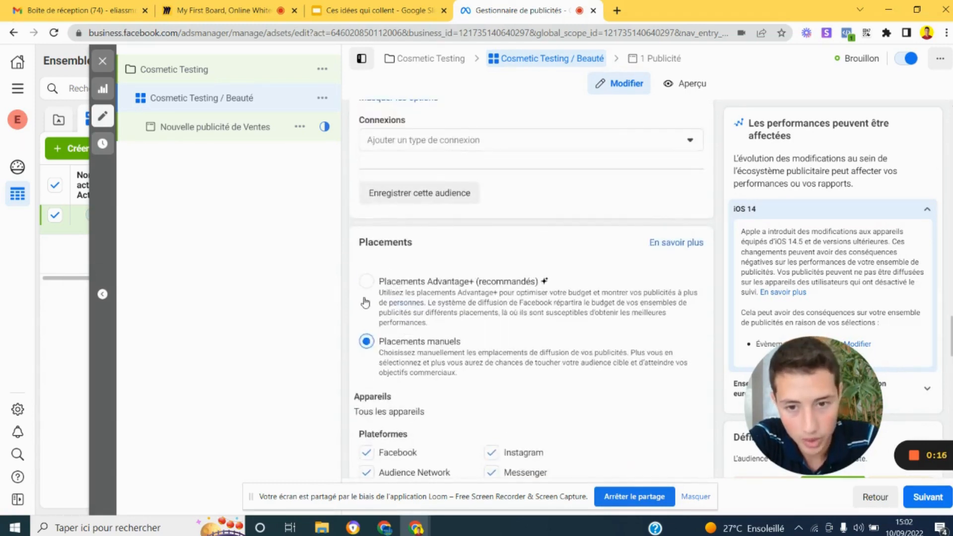
click(366, 281)
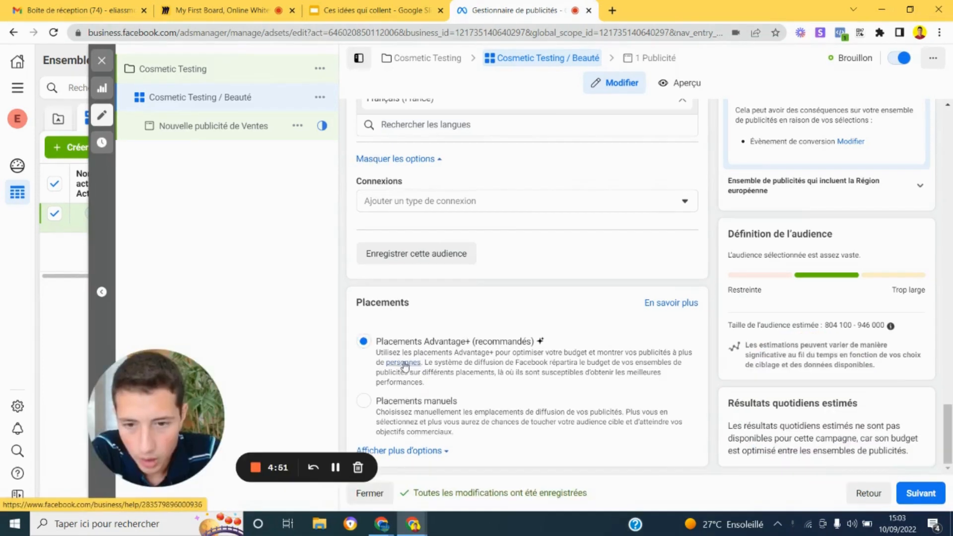
- Expand the extra placement options, review the Brand Safety settings, and hide them again
click(445, 451)
scroll(514, 404, down, 5)
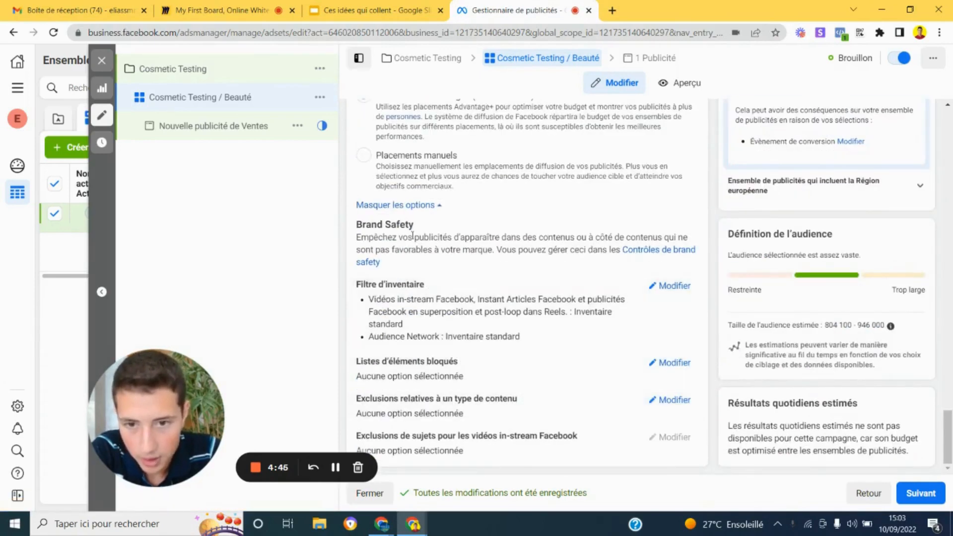
click(440, 207)
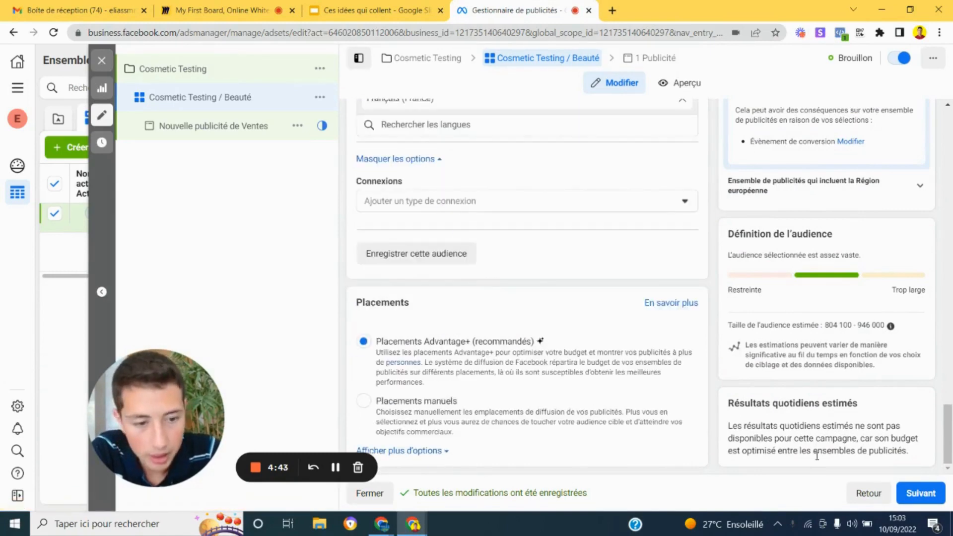
- Continue to the ad level and rename the ad as Cosmetic Testing / Beauté / photo 1
click(920, 492)
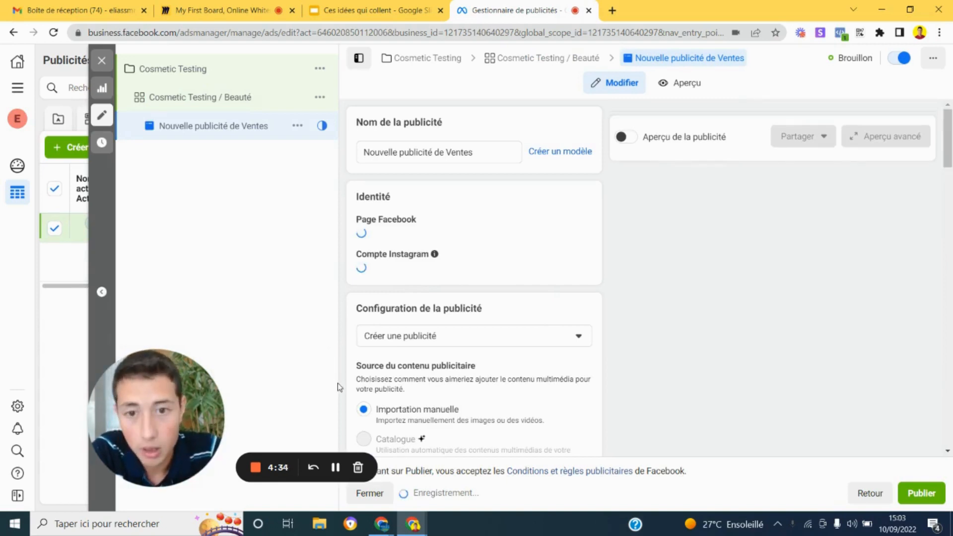
double_click(439, 152)
click(434, 148)
triple_click(435, 149)
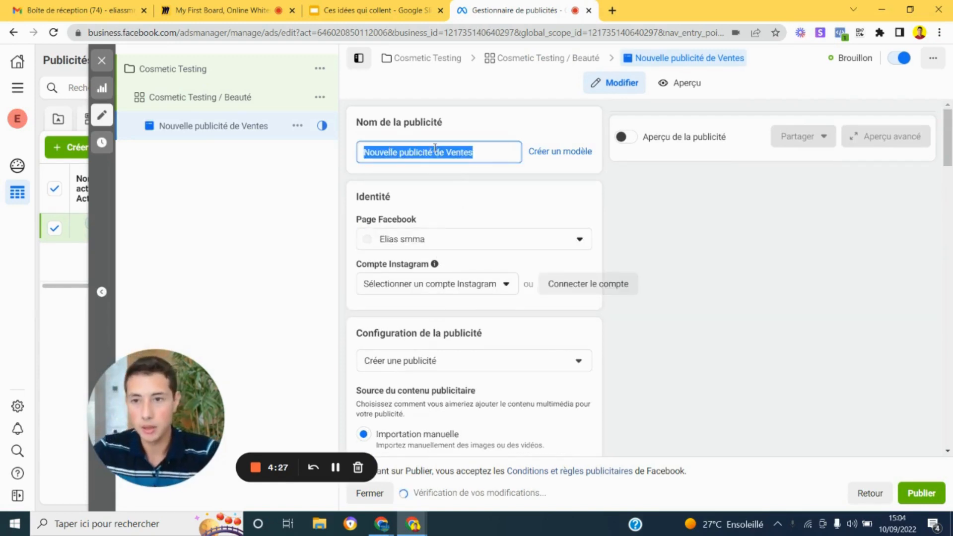
text(C)
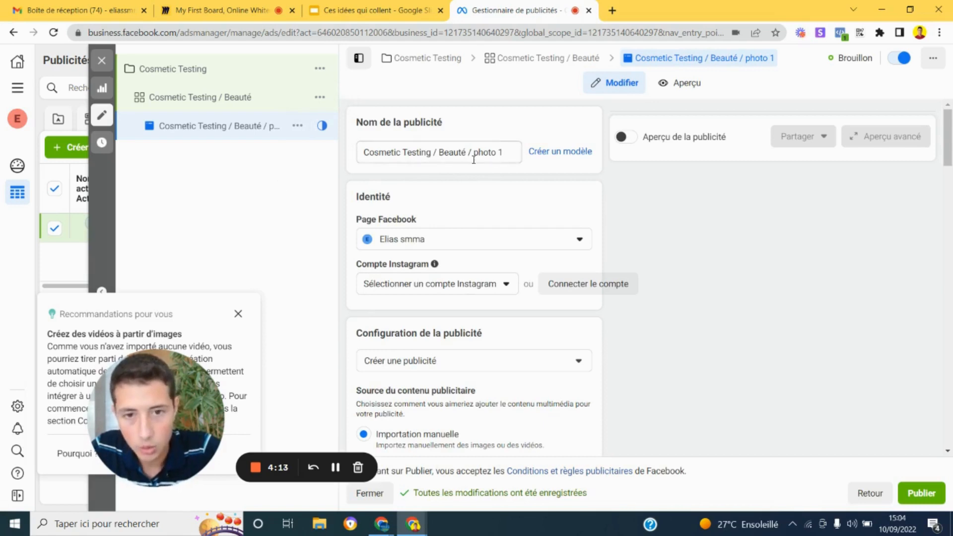
- Review the ad's identity settings and look for an Instagram account to use without selecting one
scroll(481, 197, down, 1)
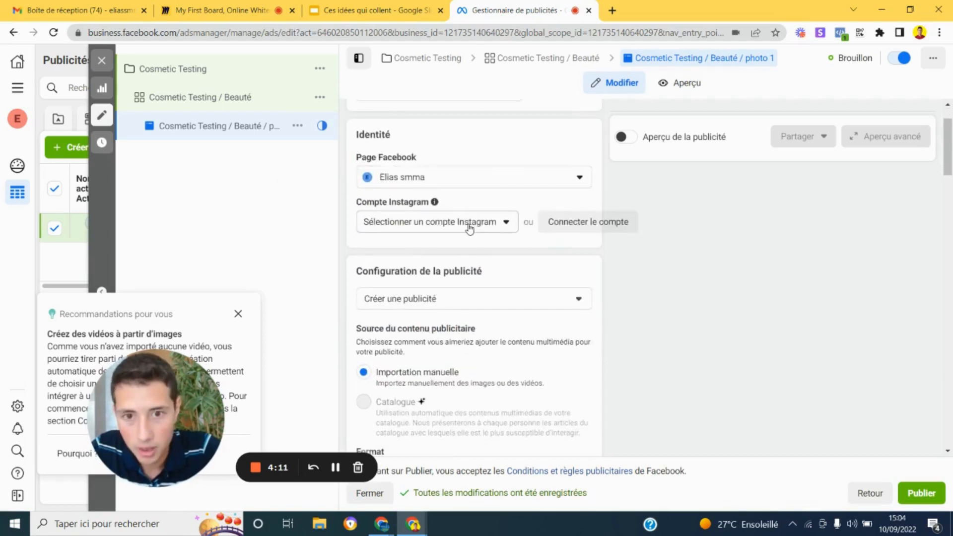
scroll(481, 170, up, 1)
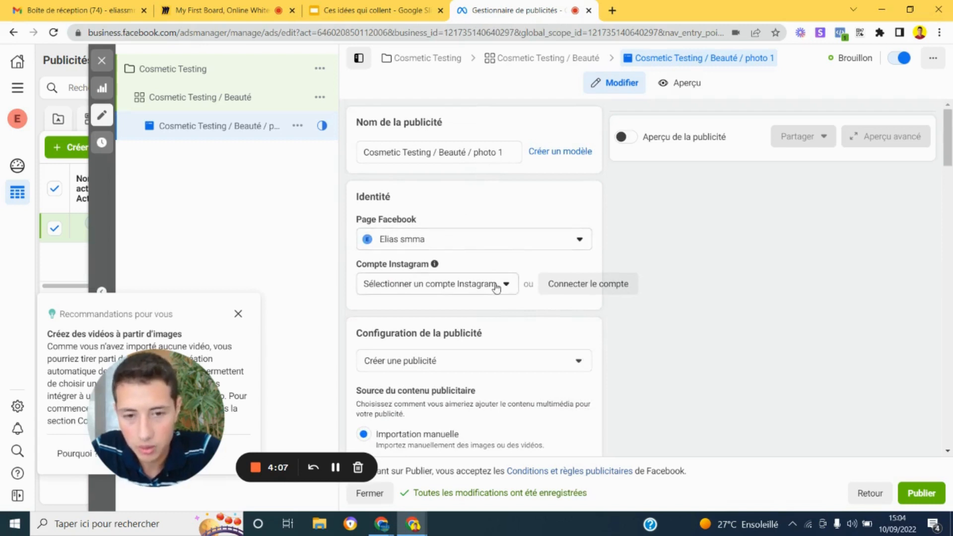
scroll(447, 240, down, 2)
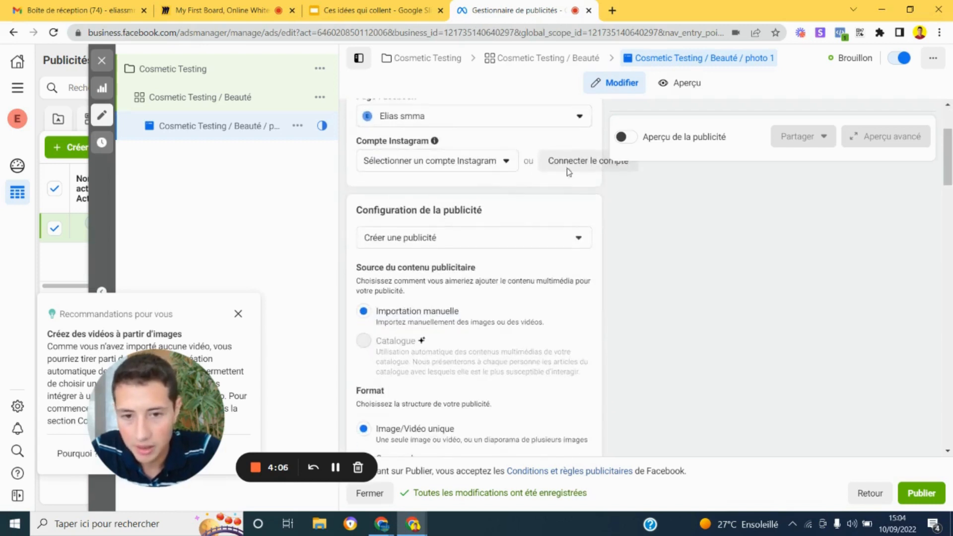
click(507, 162)
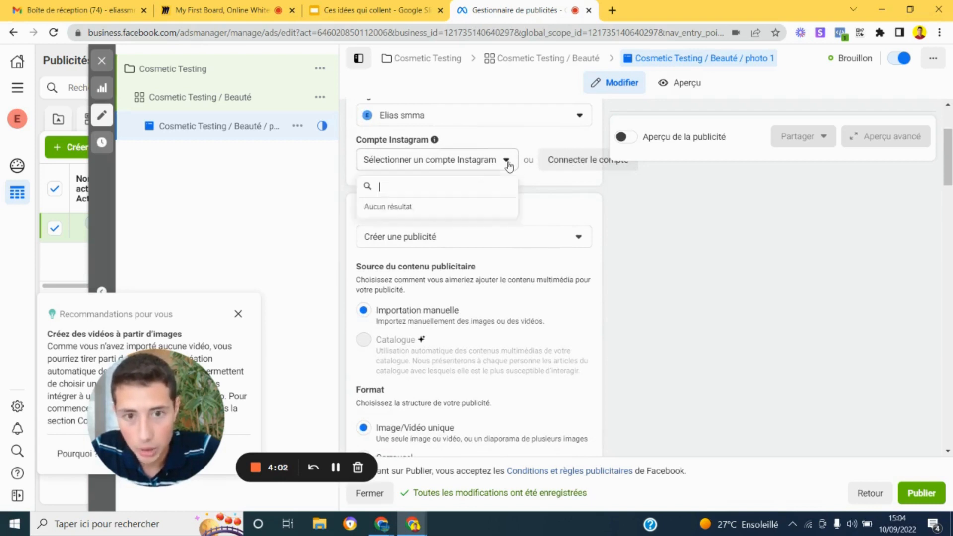
click(574, 195)
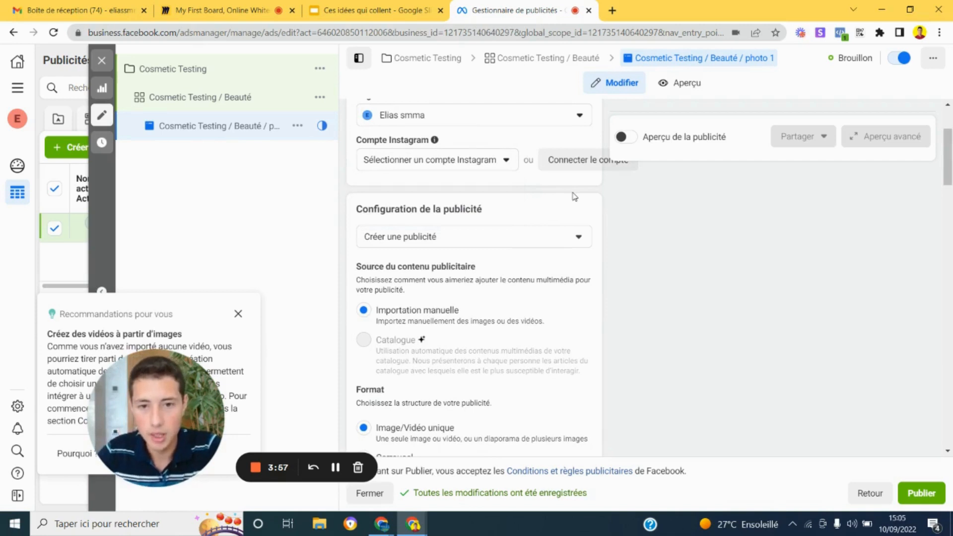
scroll(524, 190, down, 1)
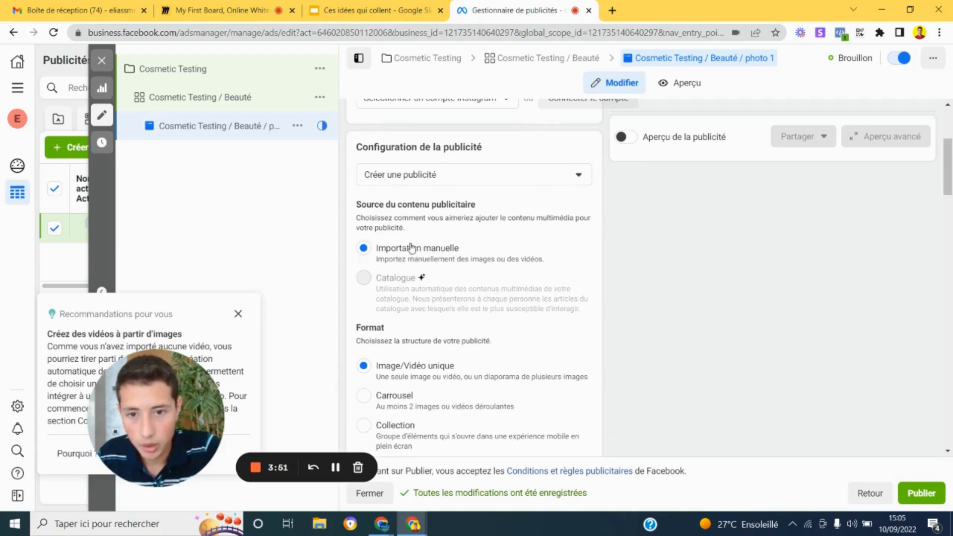
- Review the ad's content source options and the available formats, from Image/Vidéo unique to Collection
scroll(407, 248, down, 1)
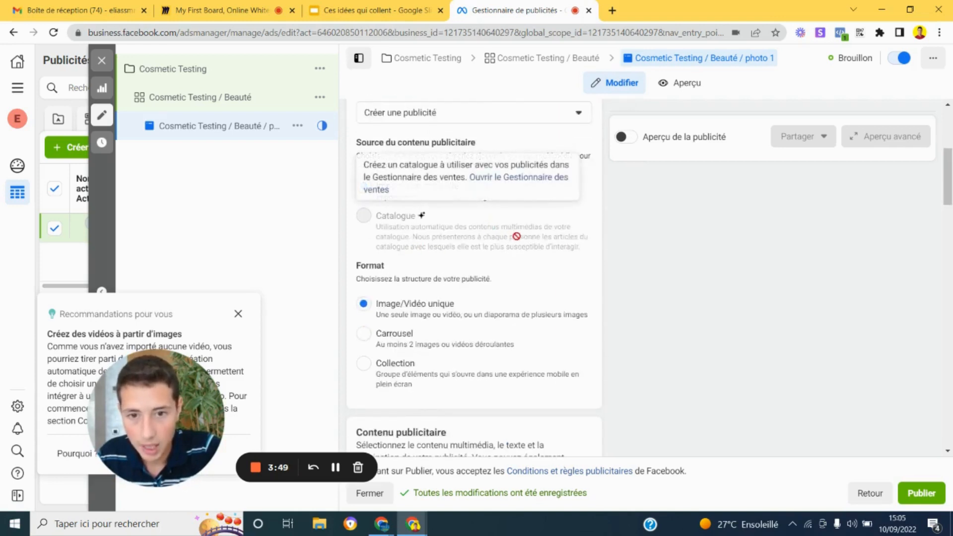
mouse_move(365, 228)
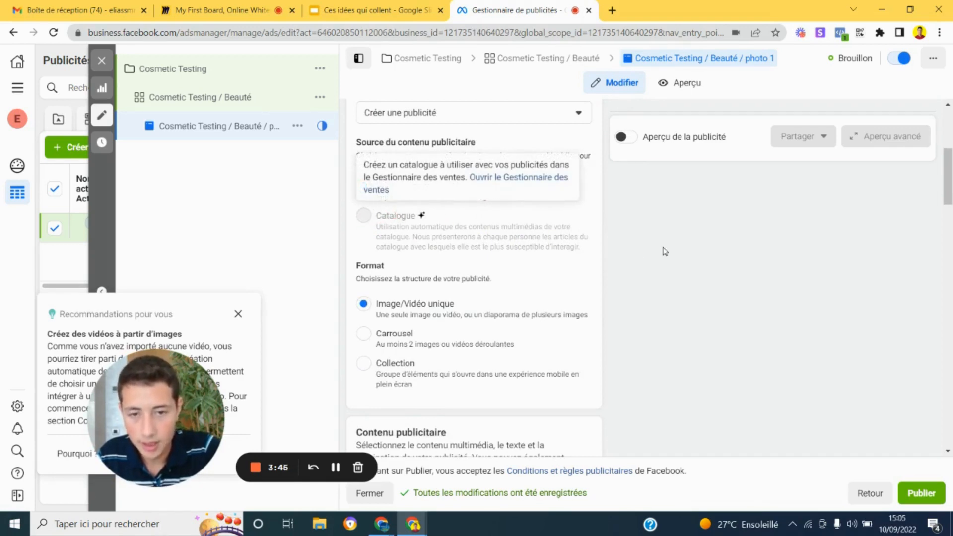
scroll(502, 249, up, 1)
scroll(493, 249, down, 2)
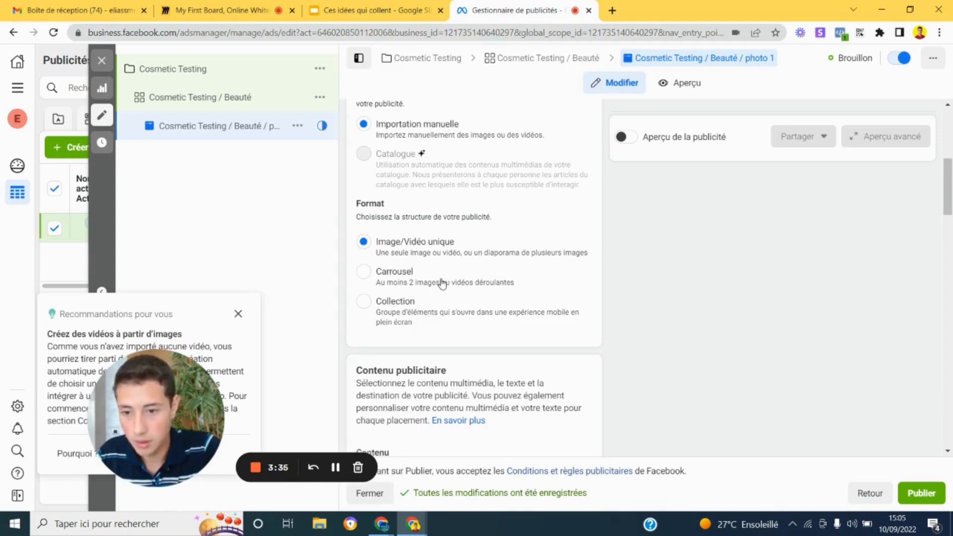
scroll(425, 286, down, 2)
scroll(416, 226, up, 1)
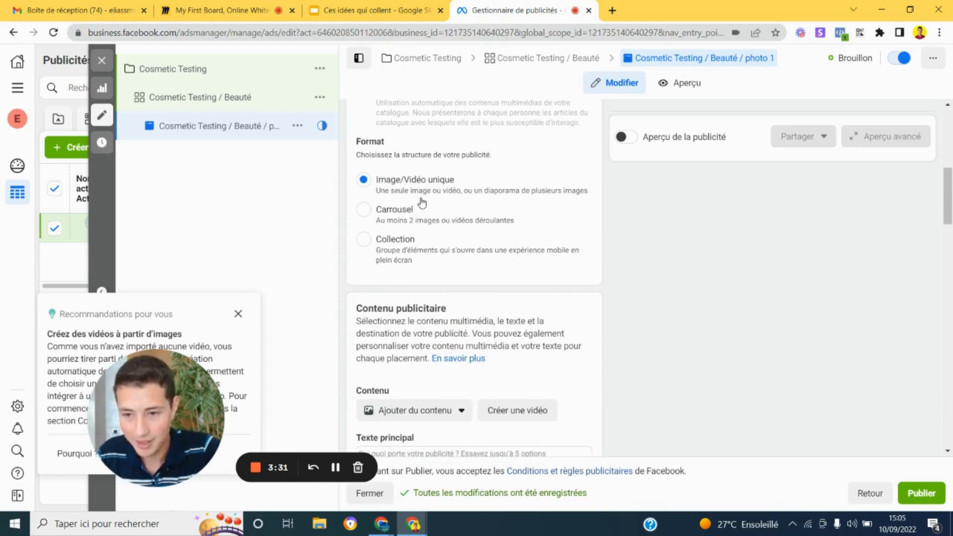
- Add the lipstick photo as the image content of the ad
scroll(422, 203, down, 3)
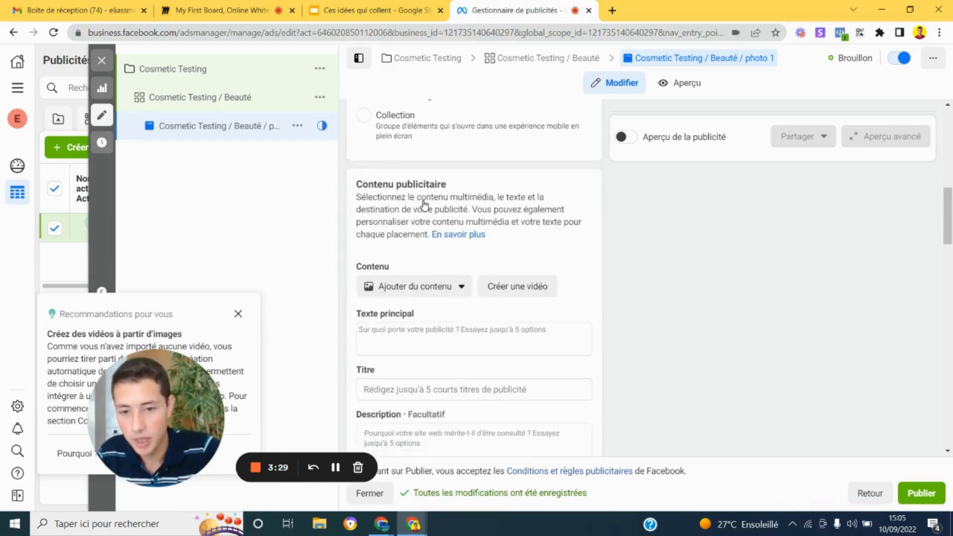
scroll(414, 203, down, 2)
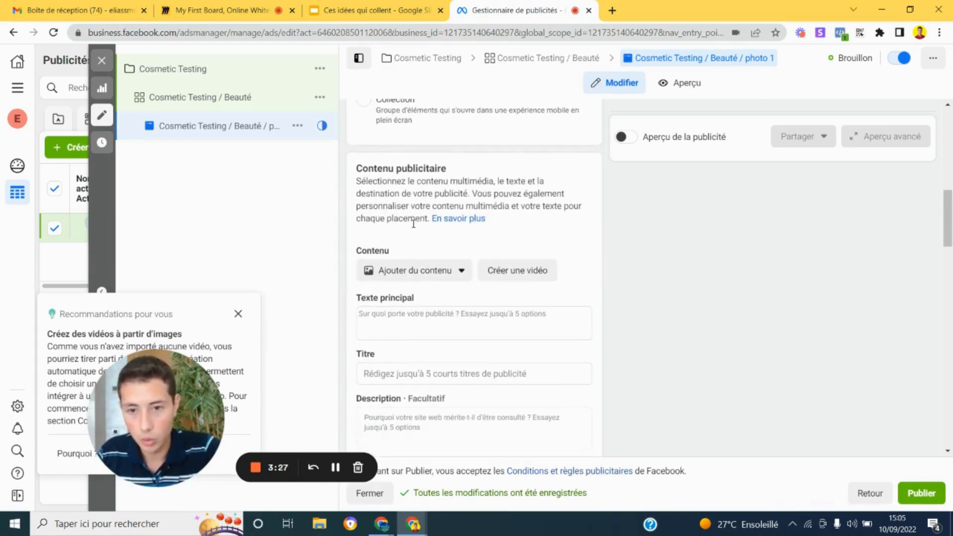
click(385, 226)
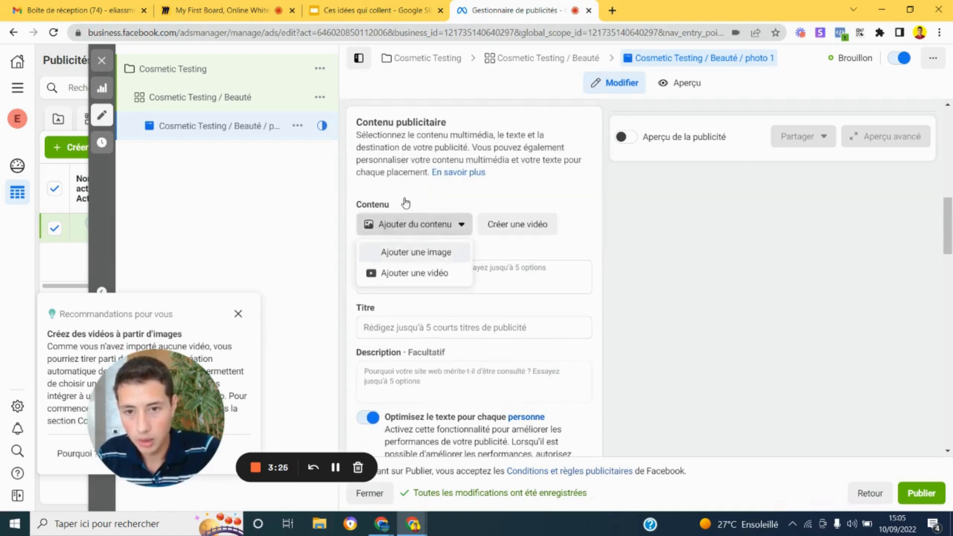
click(414, 254)
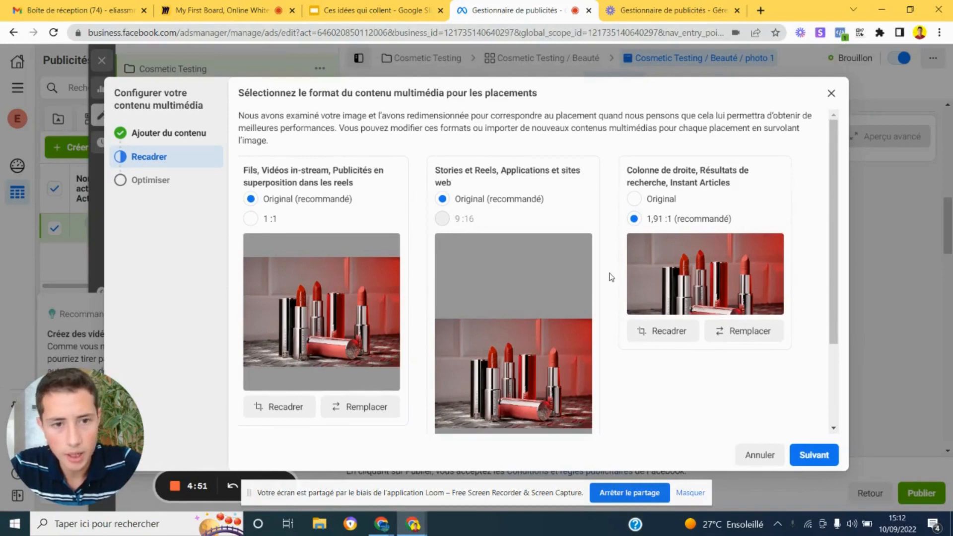
- Set the image format to 1:1 for the Fils, Vidéos in-stream and reels overlay placements
scroll(515, 257, down, 5)
scroll(514, 257, up, 5)
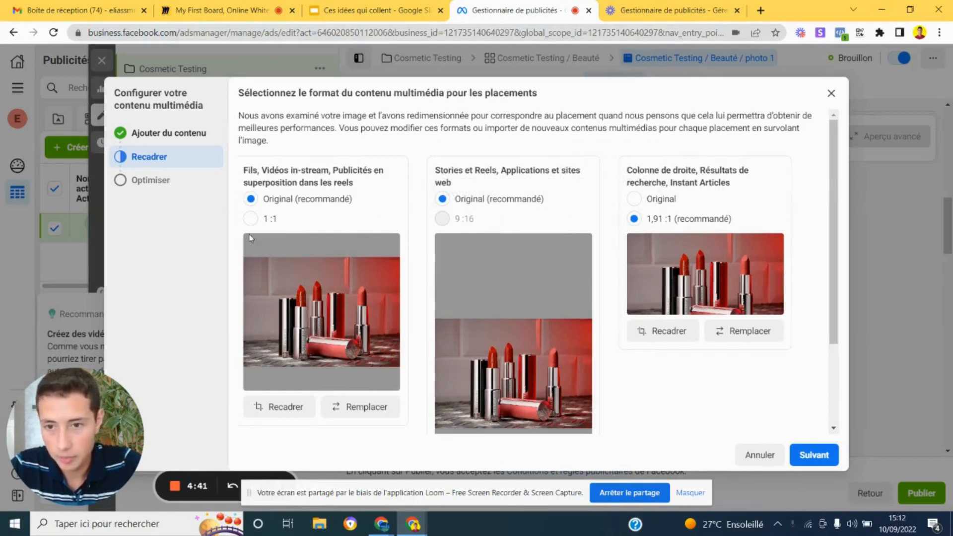
click(251, 218)
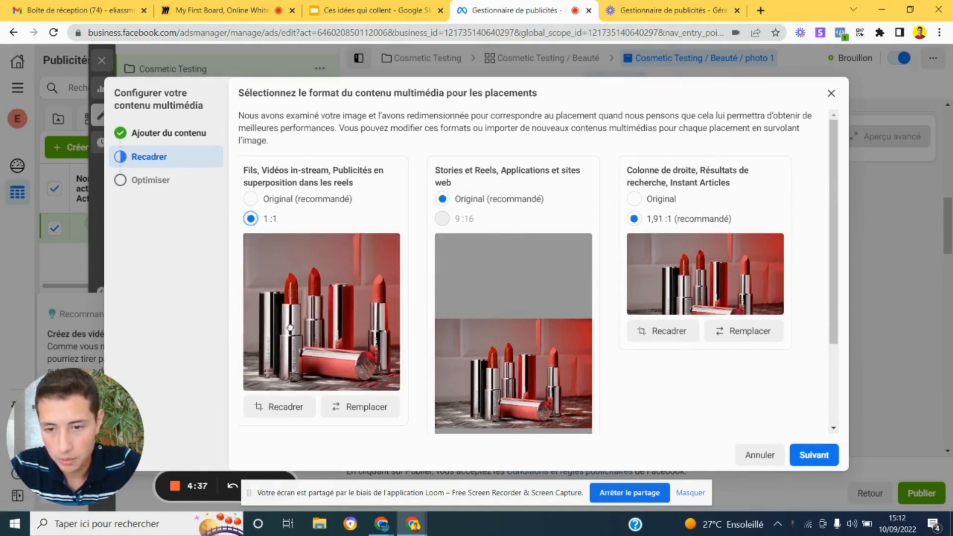
- Examine the image crops for the Stories et Reels and Colonne de droite placements, including the 9:16 option
scroll(496, 322, down, 2)
scroll(547, 250, up, 2)
mouse_move(499, 216)
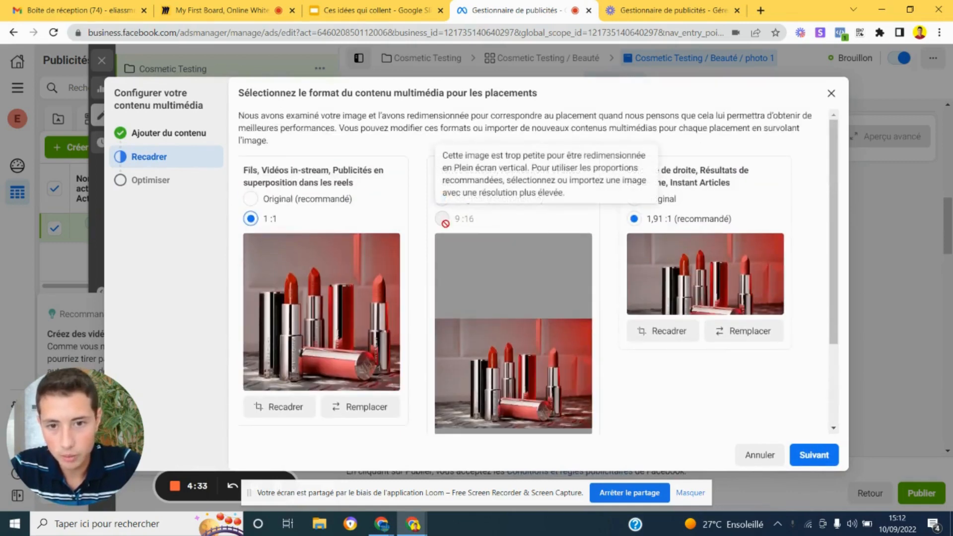
scroll(477, 247, down, 2)
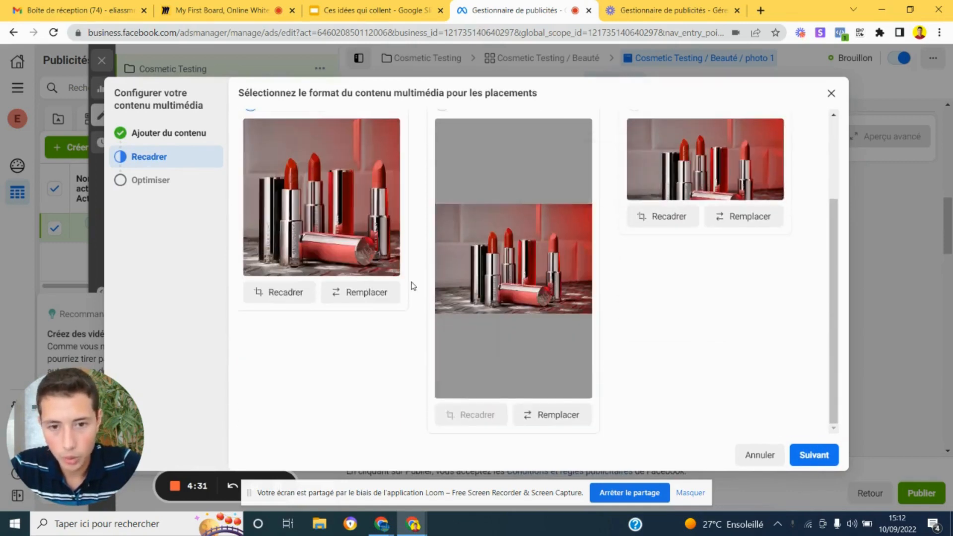
scroll(491, 294, up, 2)
scroll(516, 293, down, 2)
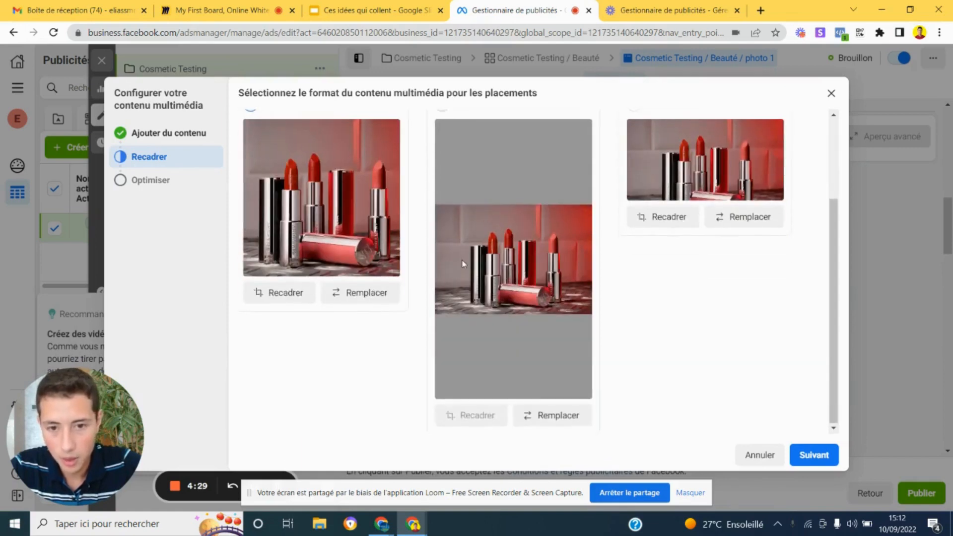
scroll(481, 272, up, 2)
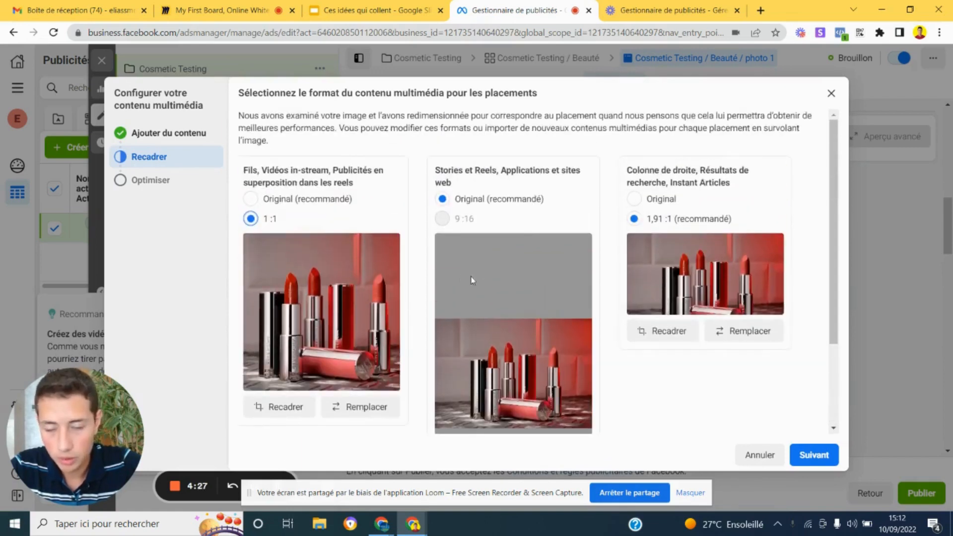
scroll(488, 293, down, 2)
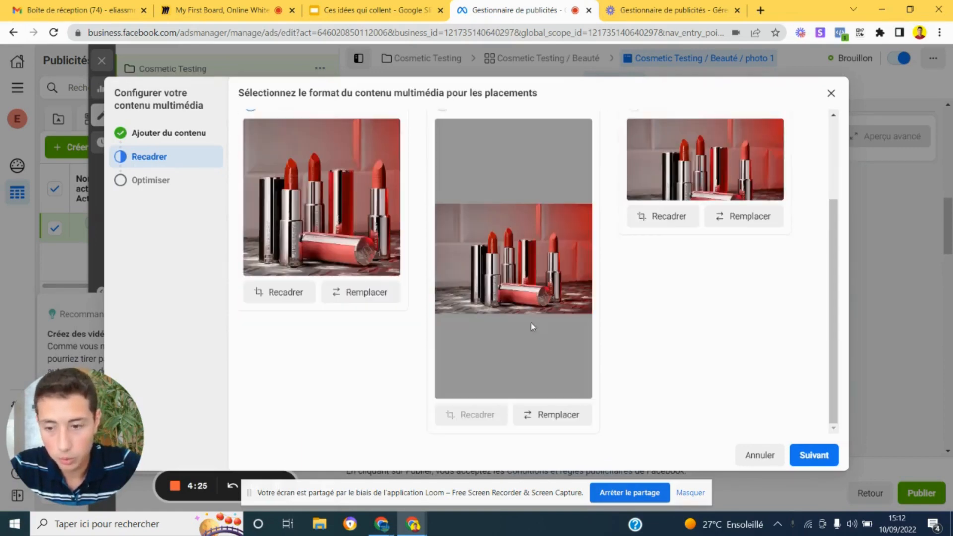
scroll(527, 290, up, 2)
scroll(526, 292, down, 2)
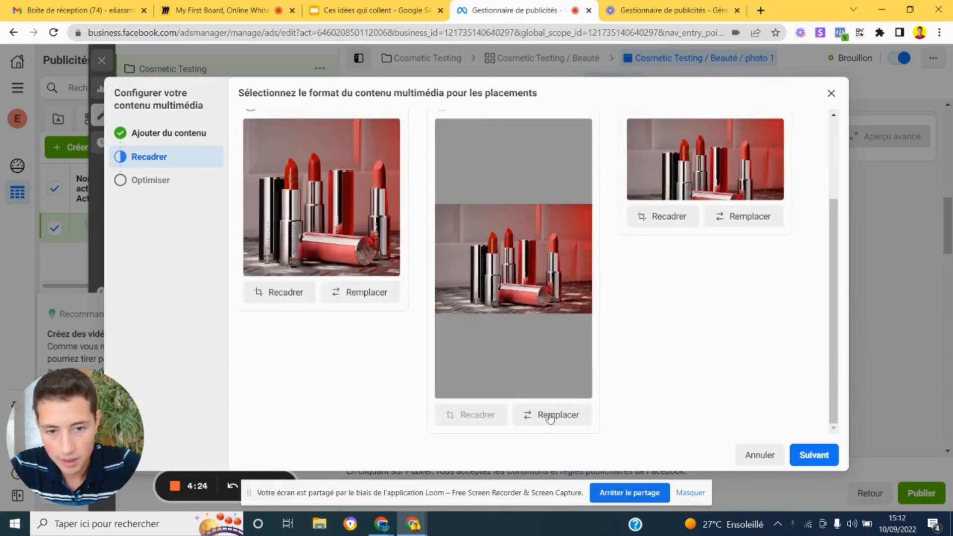
scroll(543, 297, up, 2)
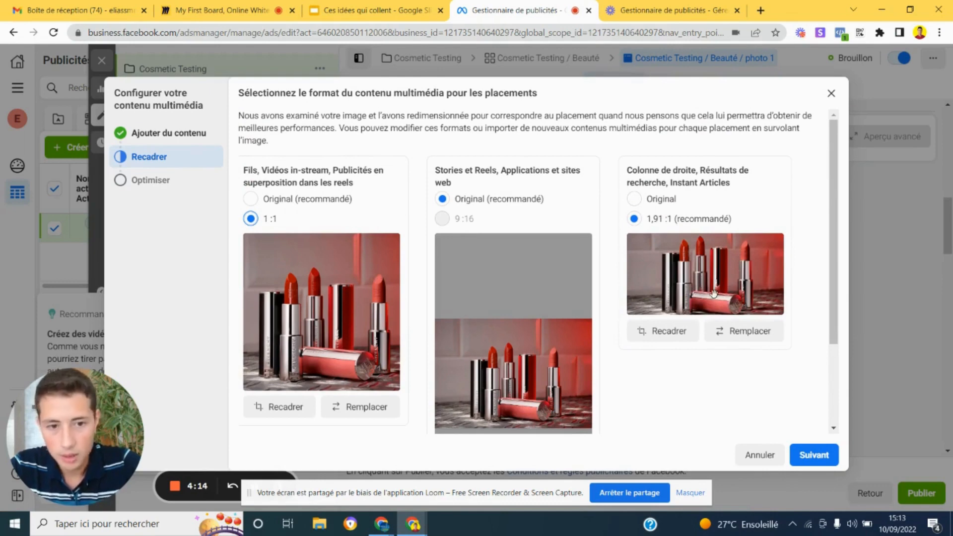
scroll(499, 329, down, 3)
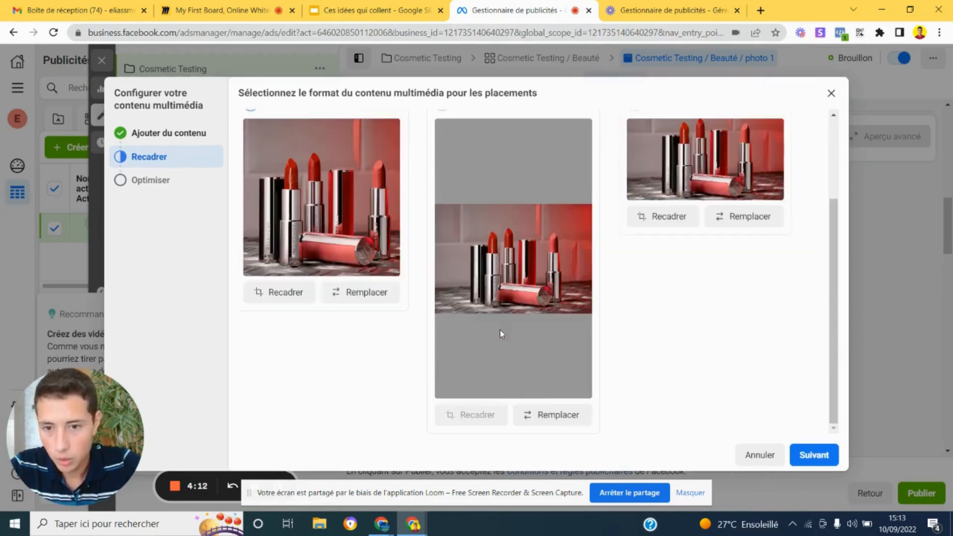
scroll(491, 338, up, 3)
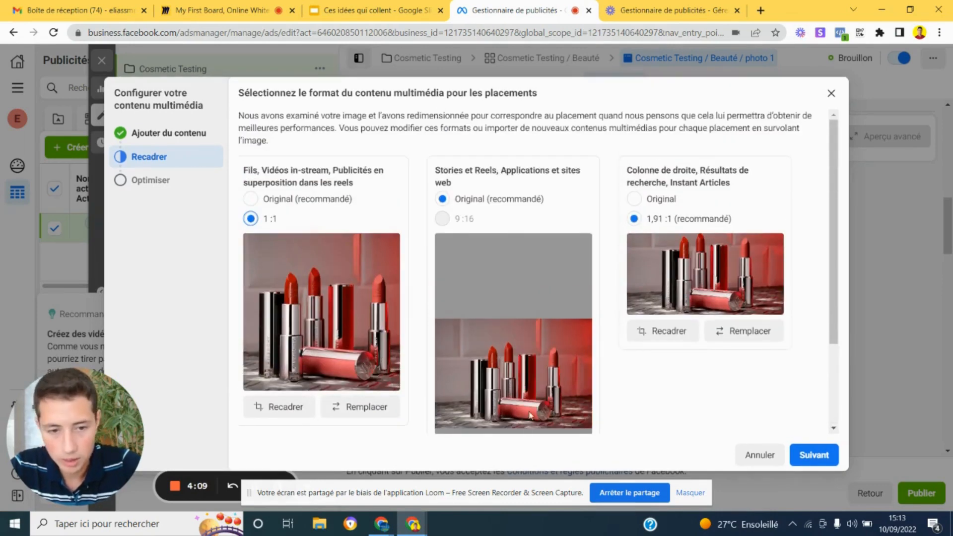
- Continue to the media optimisations, disable Autorisez les améliorations, and finish the media setup
click(803, 459)
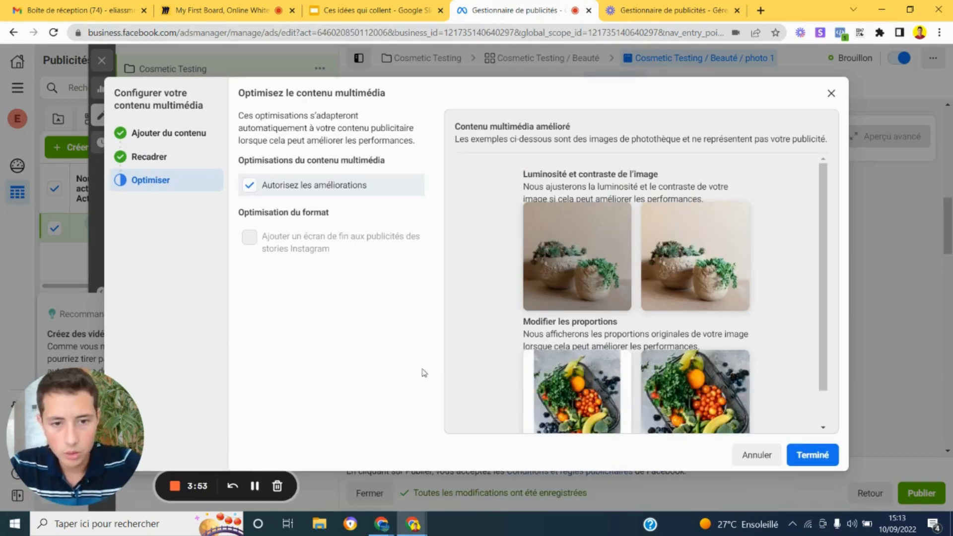
scroll(483, 294, down, 1)
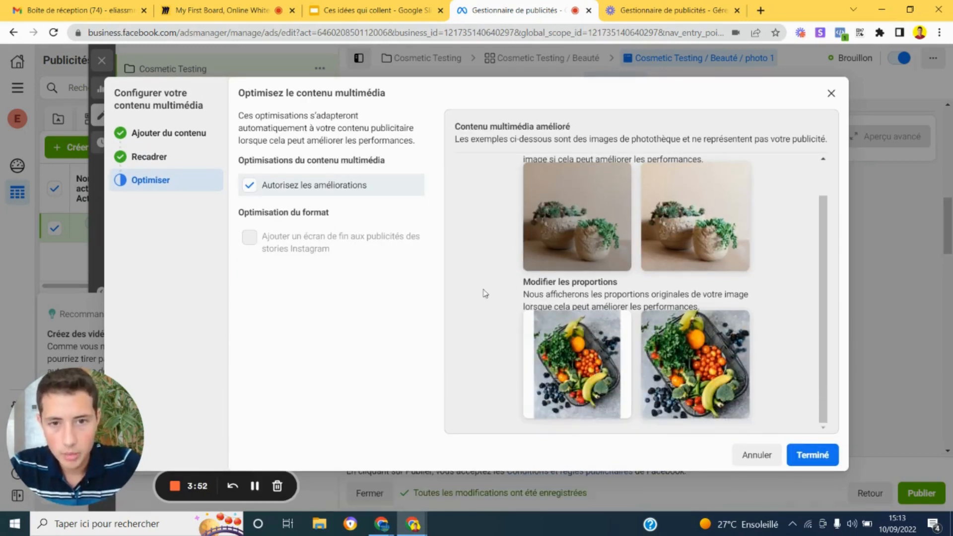
click(250, 186)
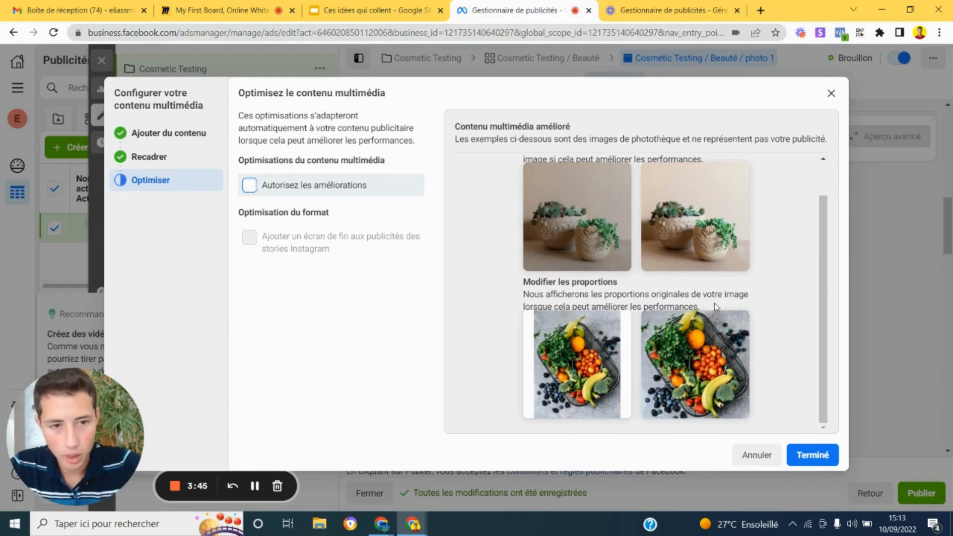
scroll(711, 348, up, 2)
scroll(710, 347, down, 1)
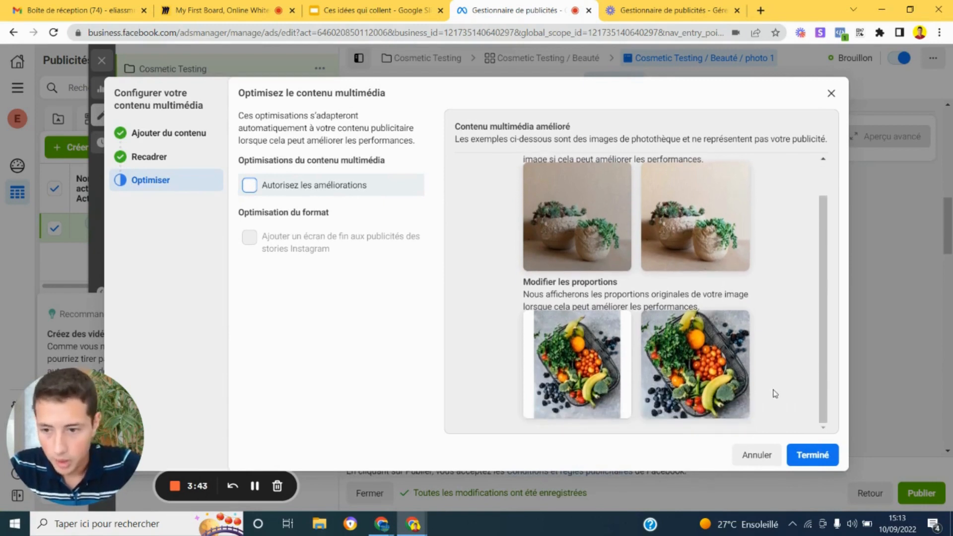
click(806, 461)
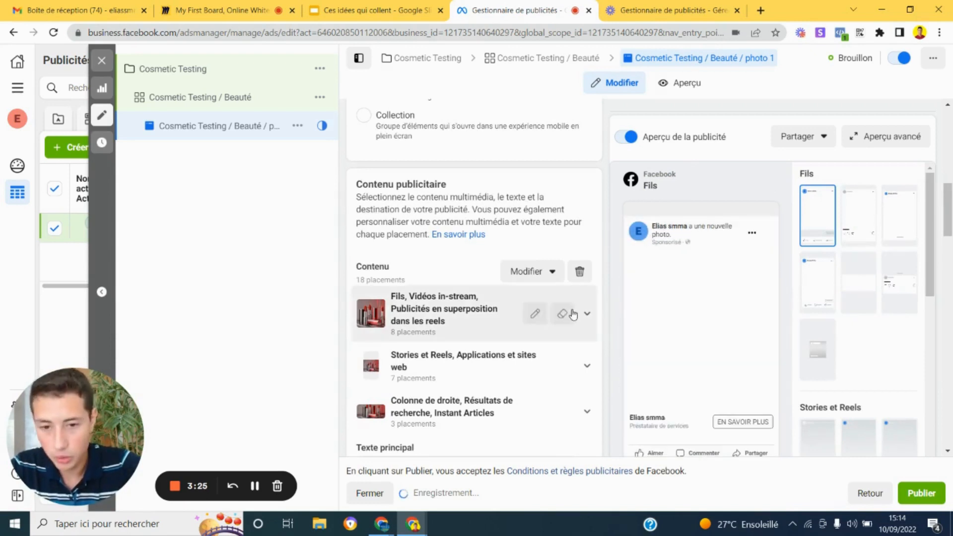
- Enter "Devenez la plus belle avec le rouge a lèvre Cosmetic" as the primary text, followed by blank lines
scroll(573, 314, down, 2)
scroll(573, 315, down, 2)
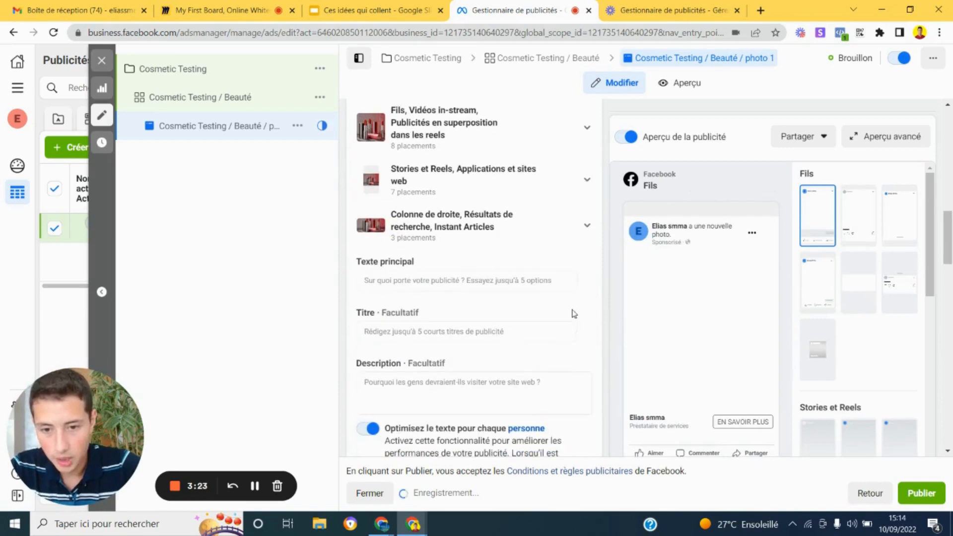
click(485, 280)
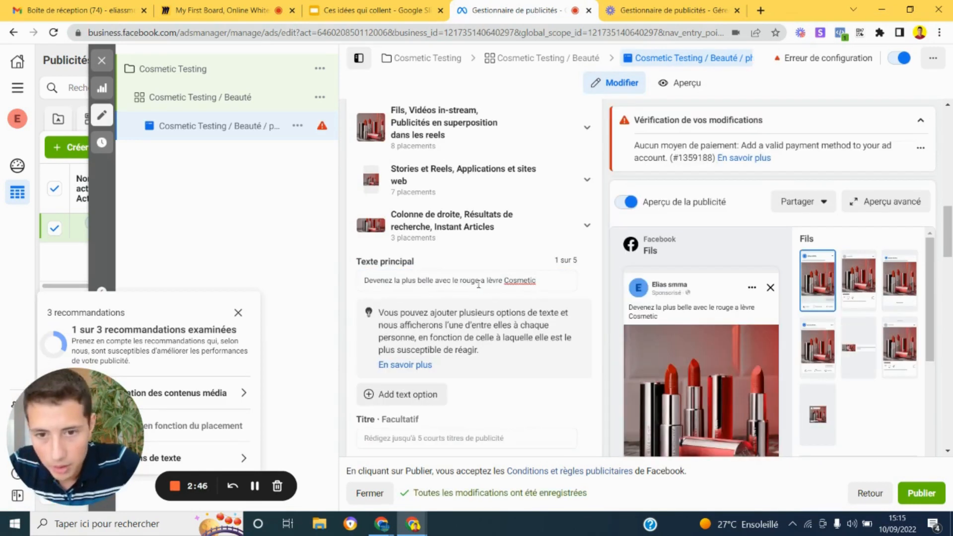
click(537, 281)
key(Return)
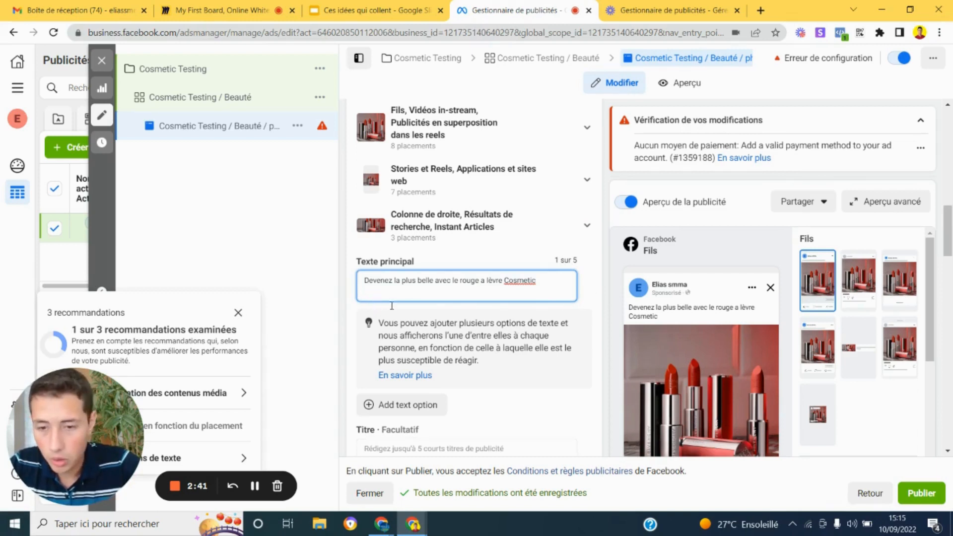
key(Return)
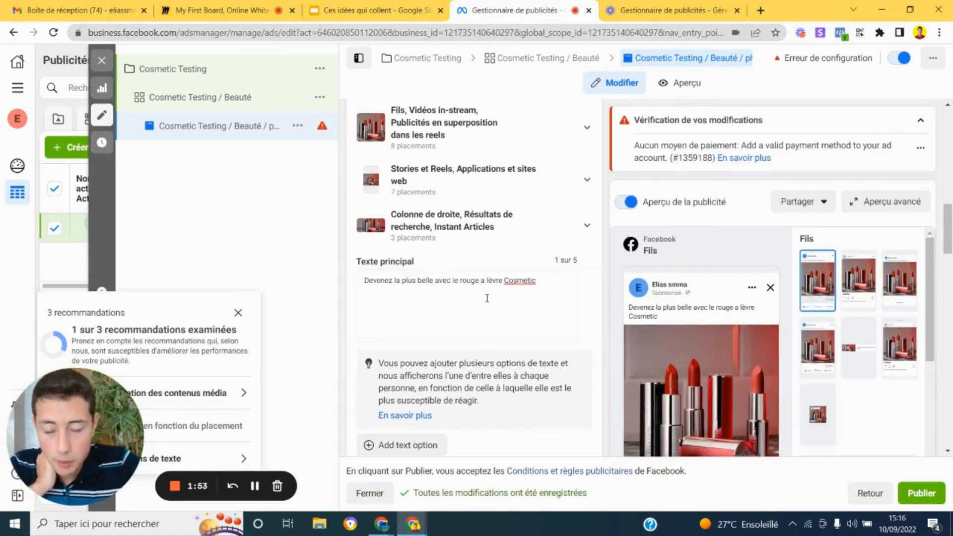
- Review the ad's title, description, text optimisation and call-to-action settings
scroll(485, 297, down, 2)
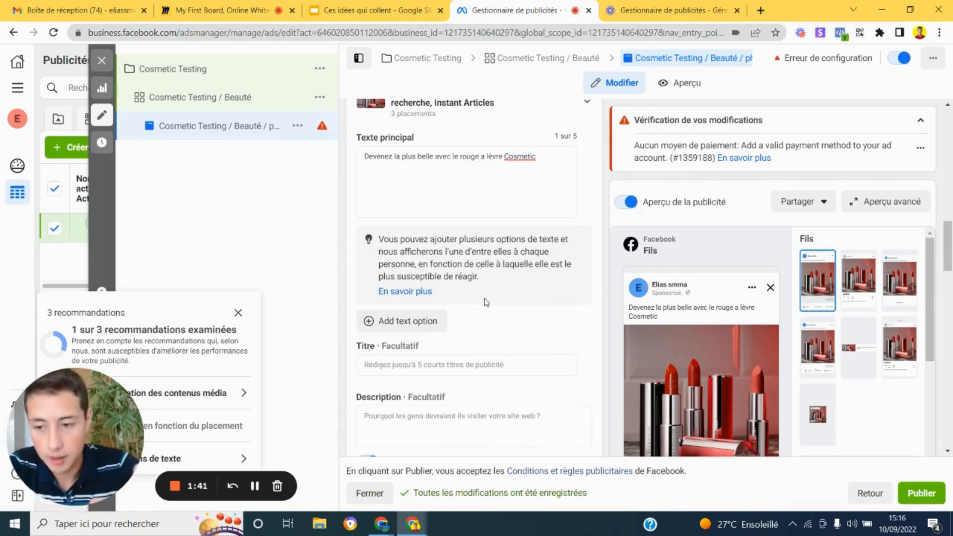
scroll(573, 318, down, 2)
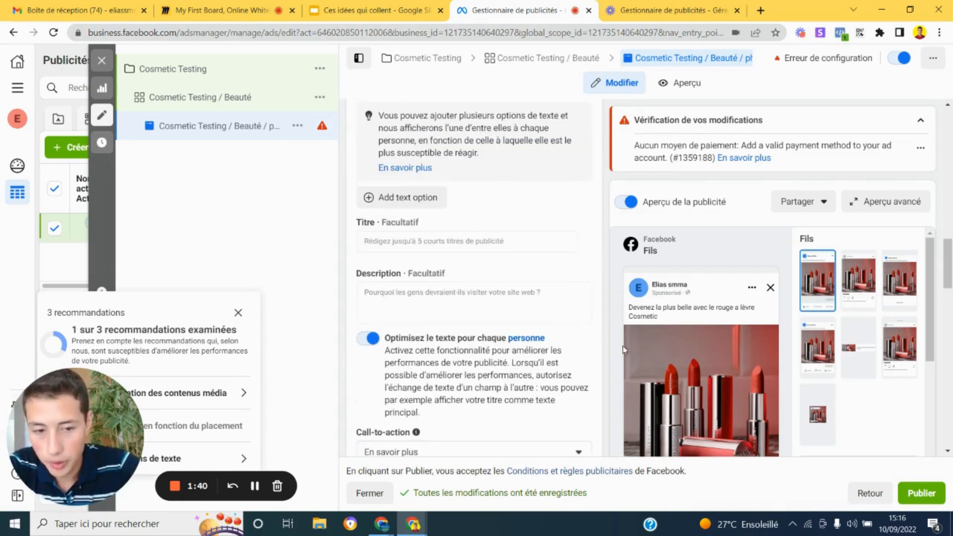
scroll(510, 301, down, 1)
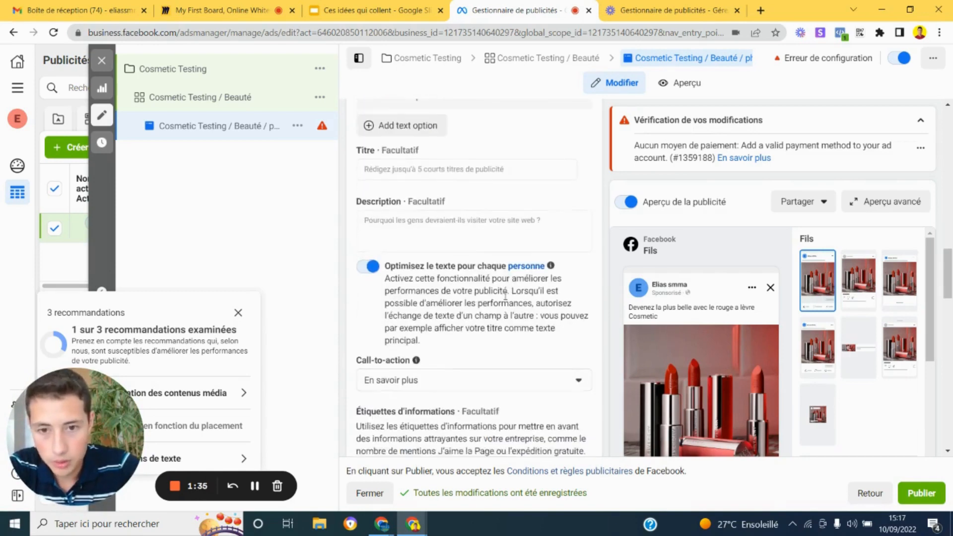
scroll(505, 296, down, 1)
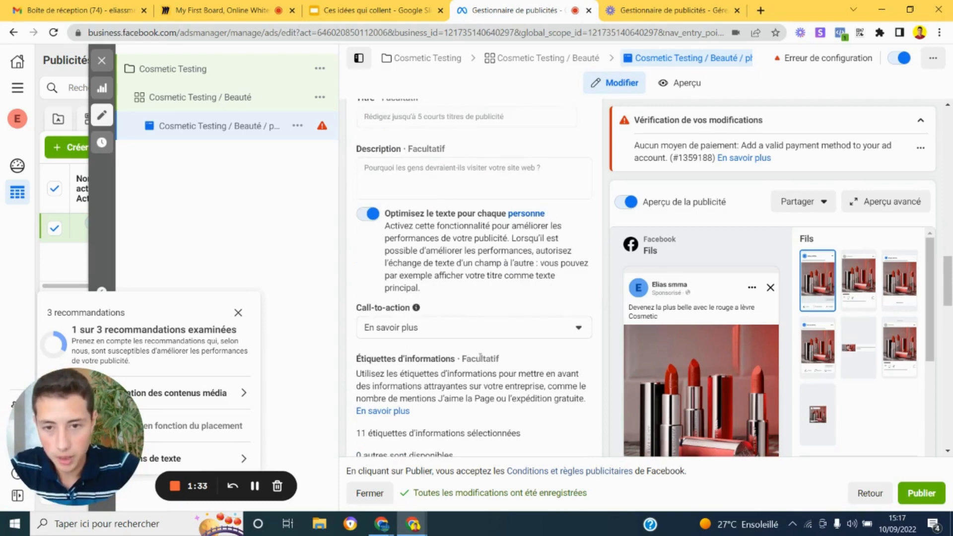
scroll(550, 213, up, 1)
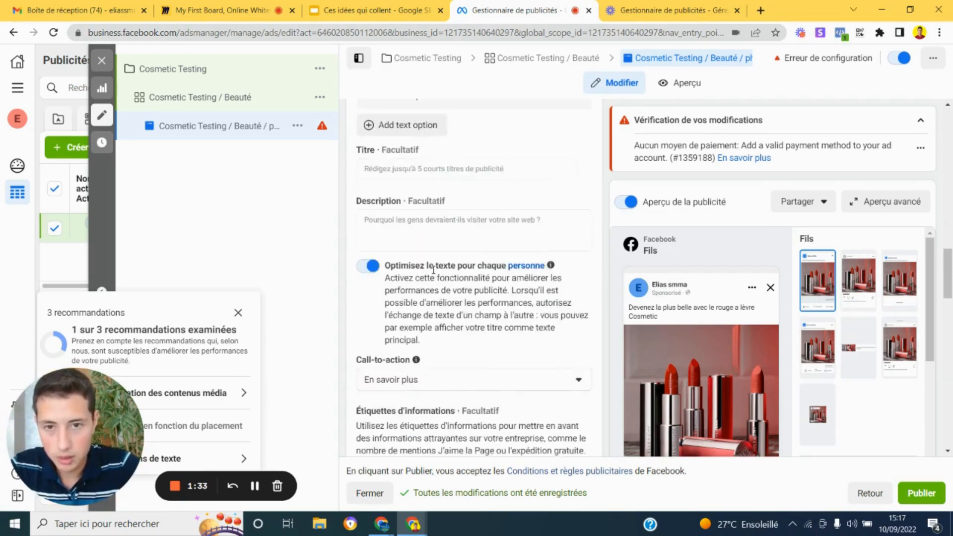
- Try "Rouge" as the ad's title and clear the field again
click(427, 180)
text(Rouge)
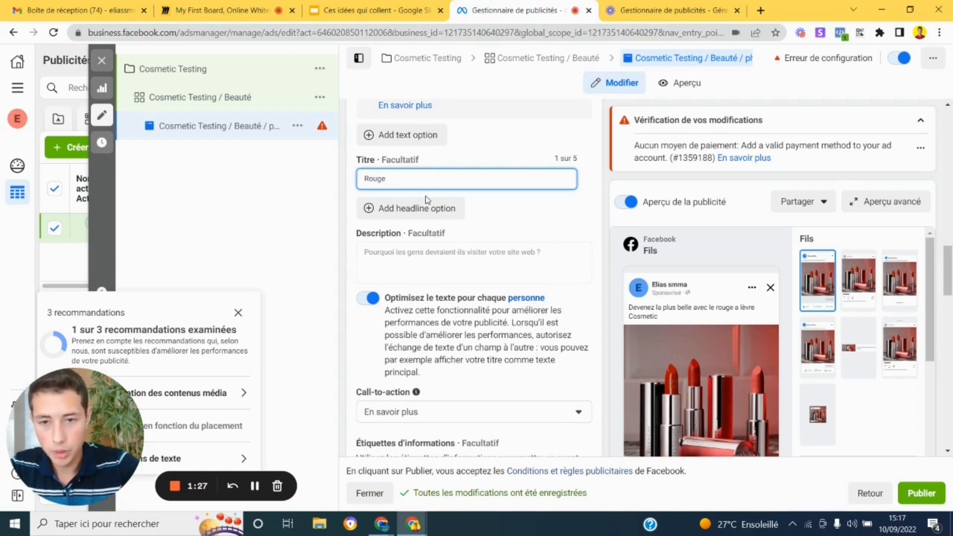
key(BackSpace)
key(BackSpace)
key(BackSpace)
key(BackSpace)
key(BackSpace)
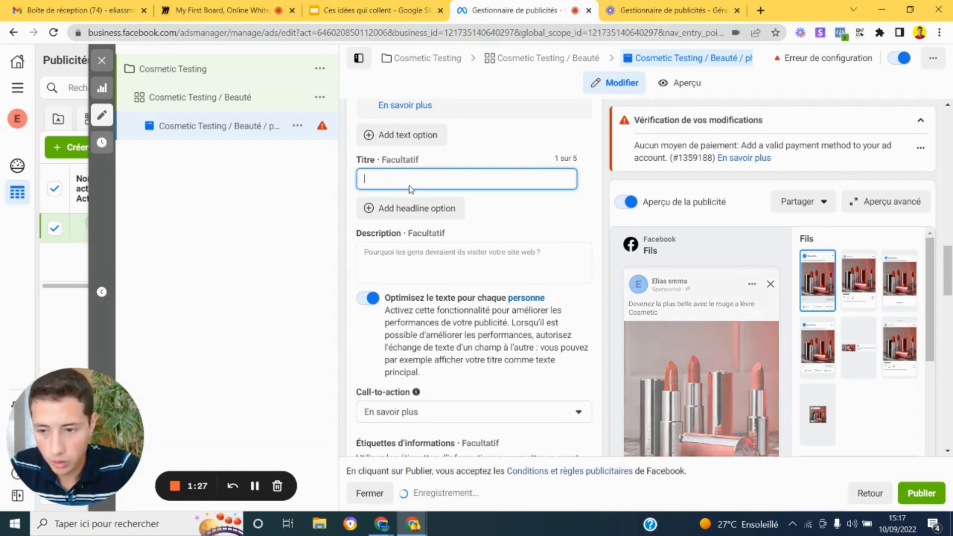
- Review the call-to-action options available for the ad, leaving En savoir plus selected
scroll(424, 193, up, 3)
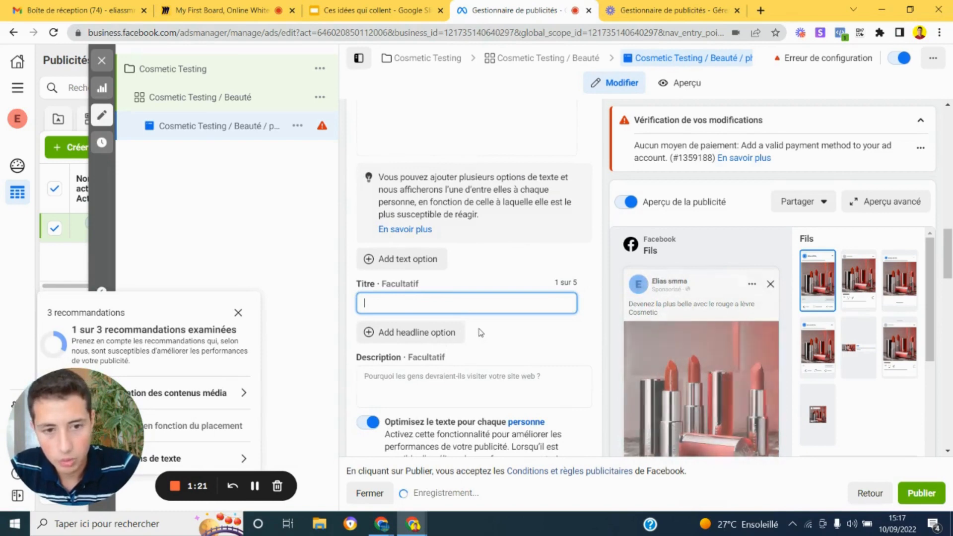
scroll(478, 334, down, 6)
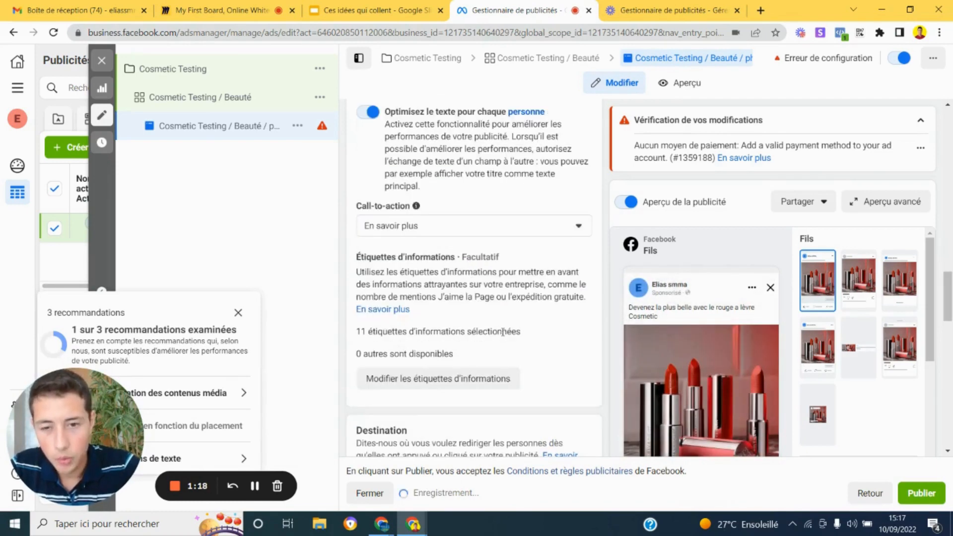
click(412, 226)
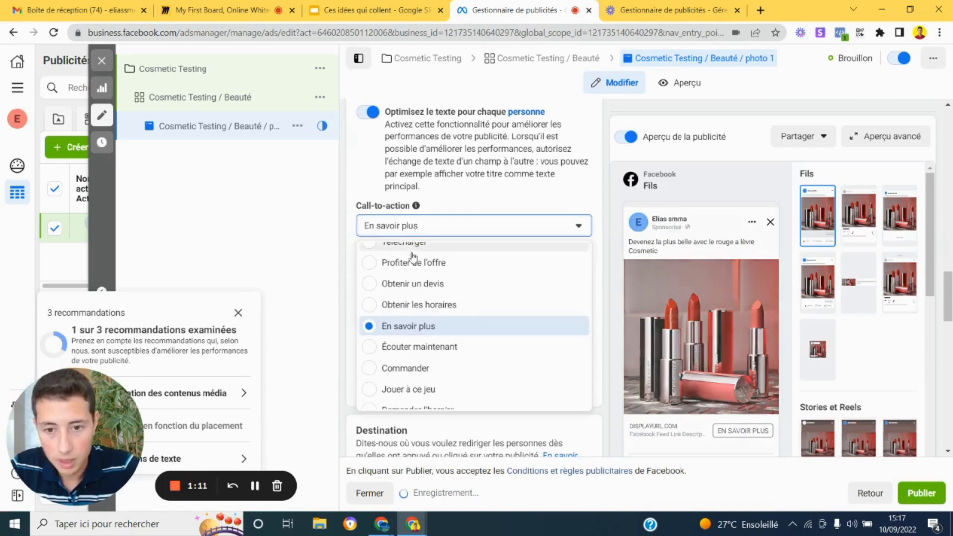
scroll(429, 362, down, 3)
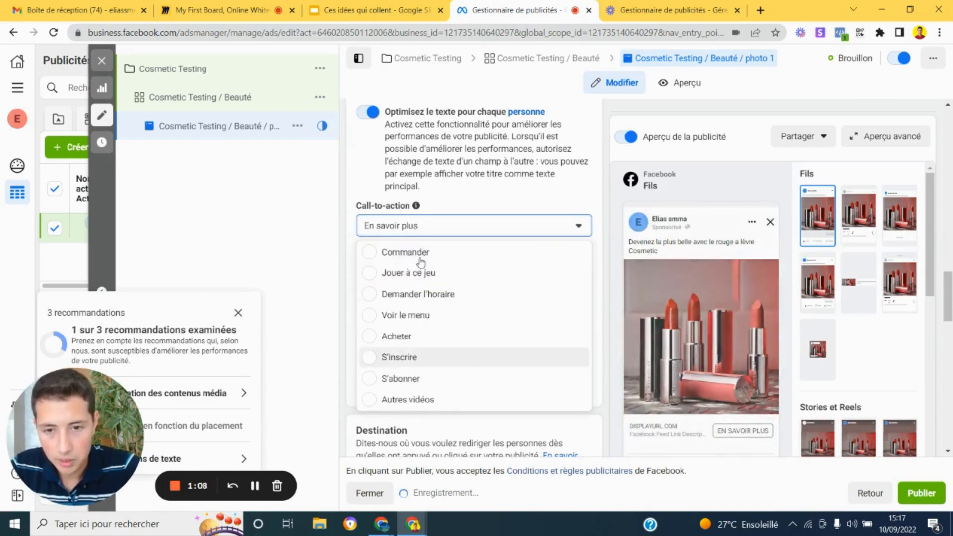
click(352, 283)
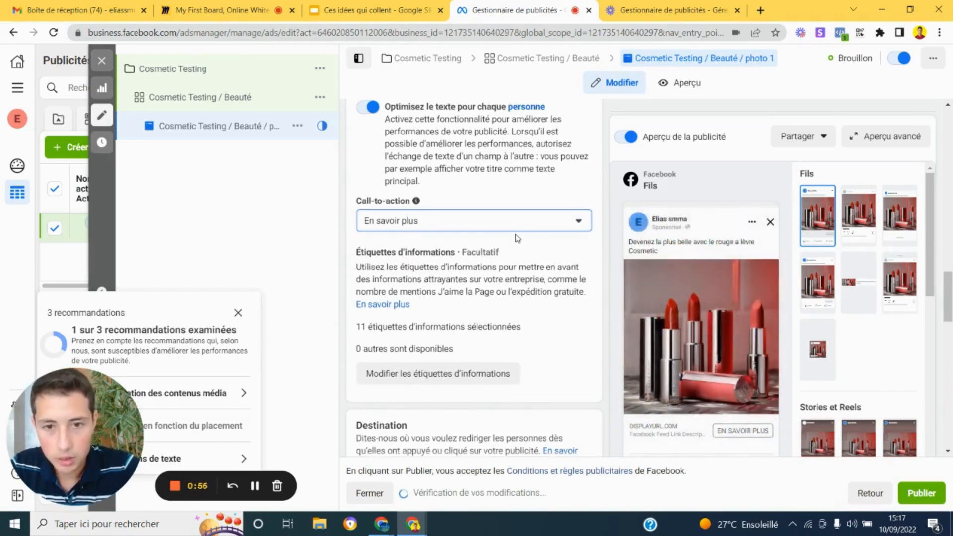
scroll(520, 246, down, 1)
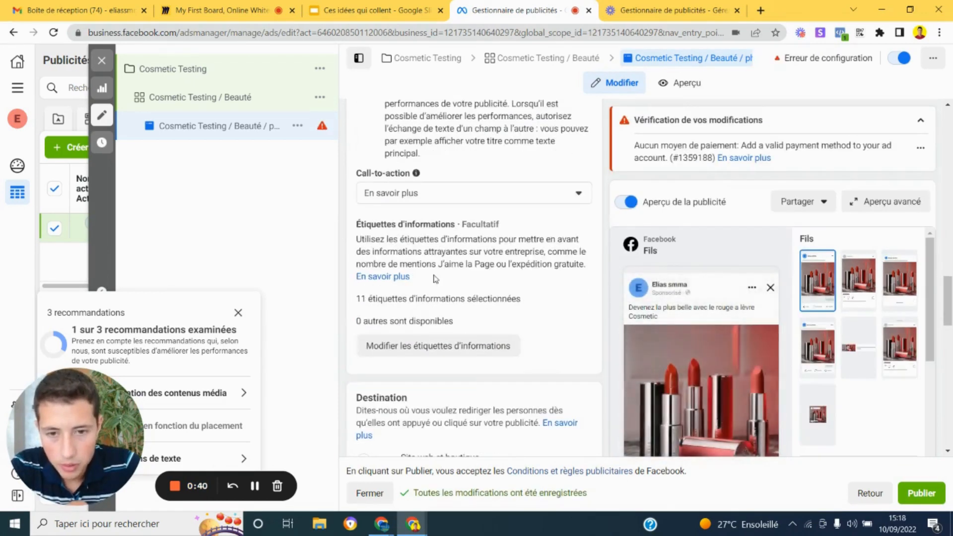
scroll(435, 279, down, 1)
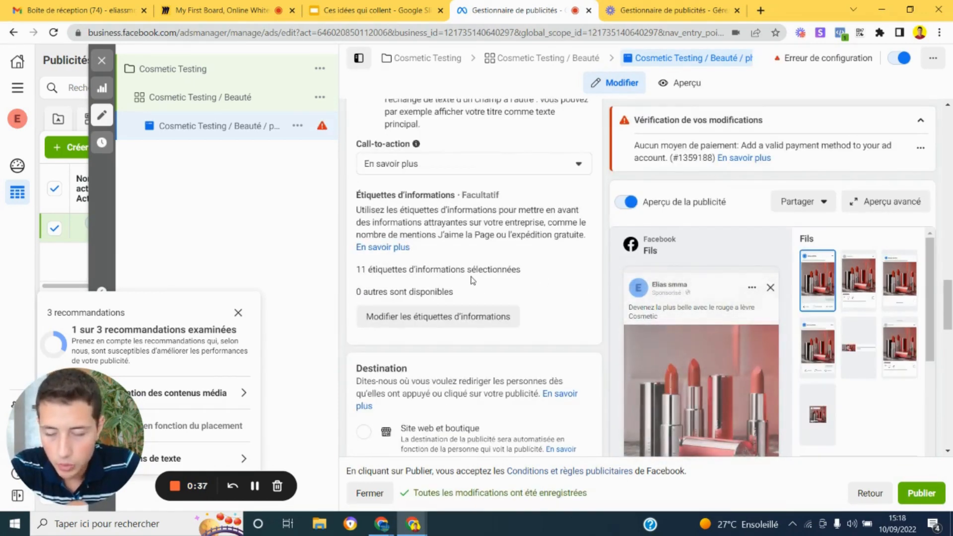
scroll(473, 281, down, 4)
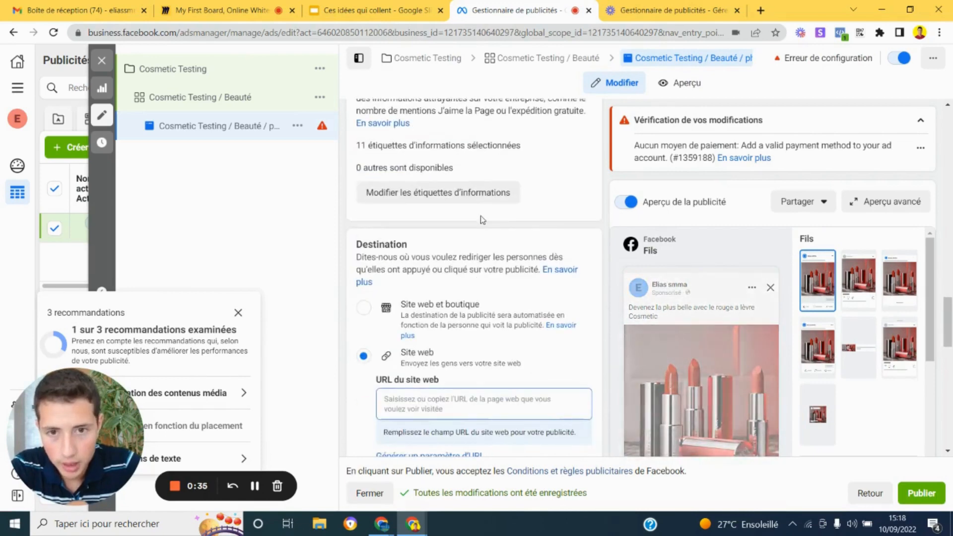
scroll(482, 221, down, 4)
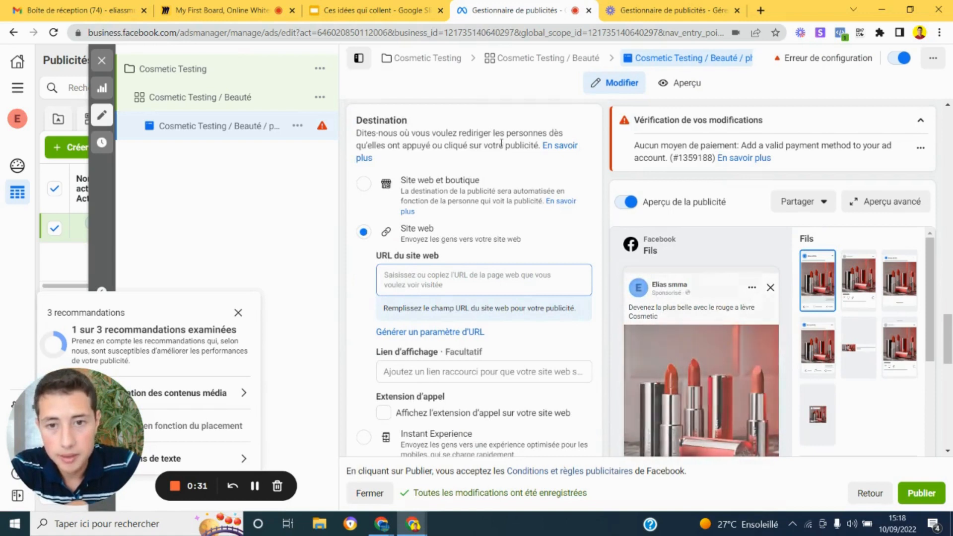
click(453, 279)
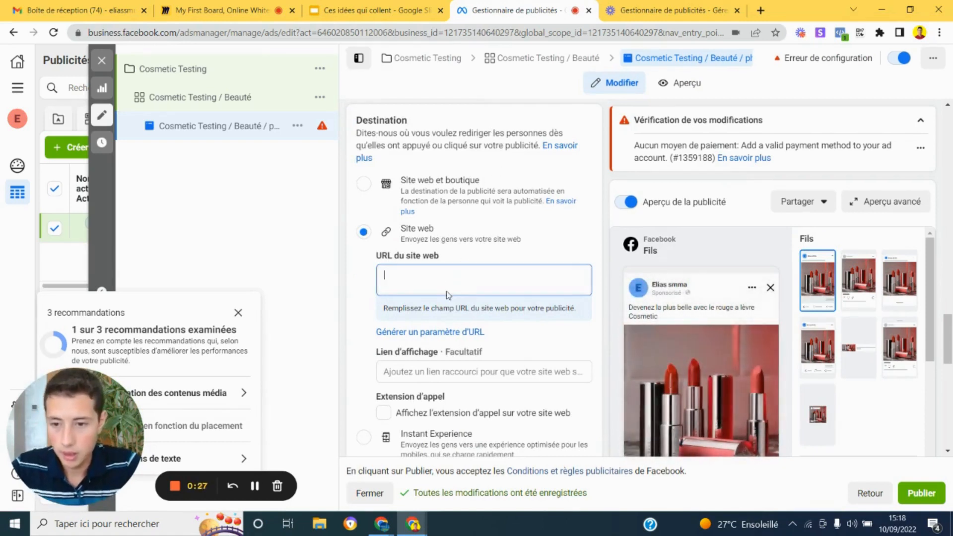
text(a)
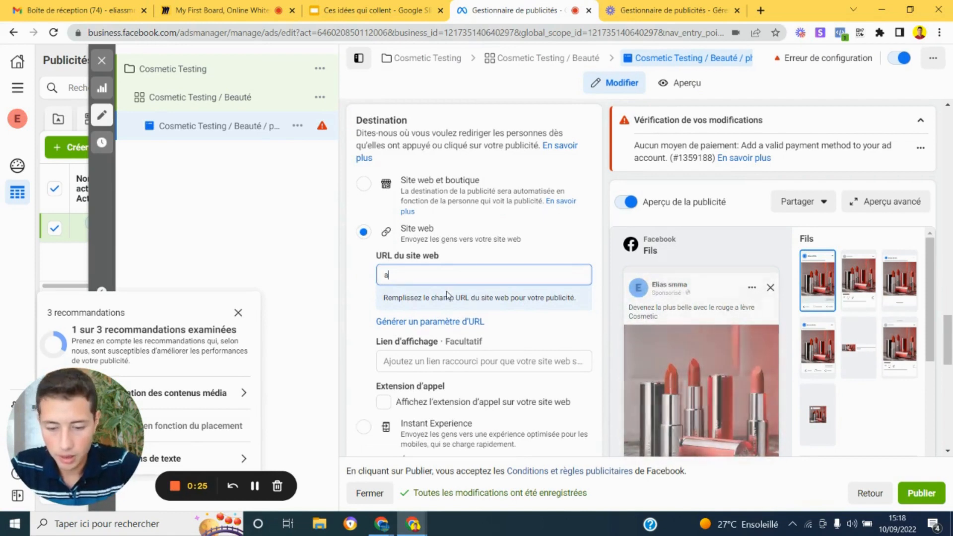
text(mazon.com)
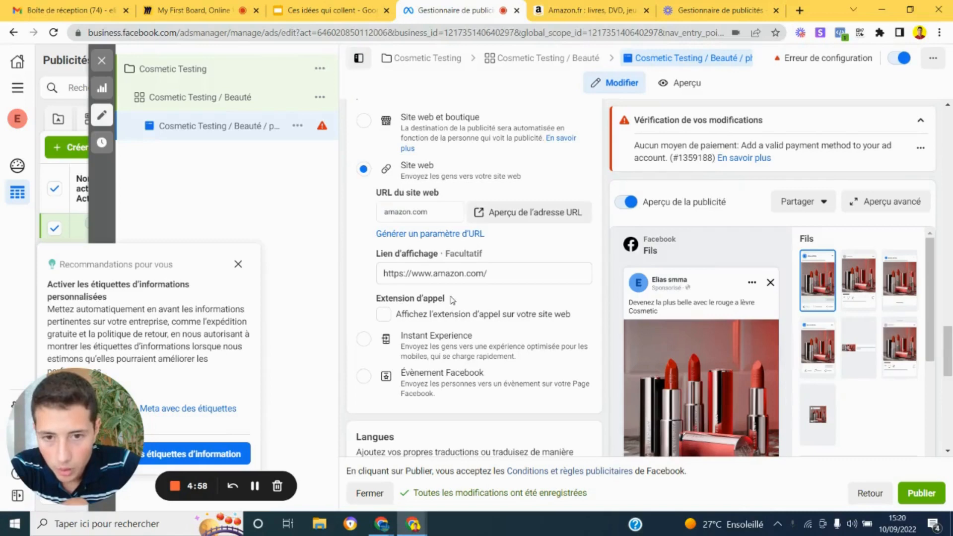
- Review the ad's destination settings, including the call extension, and its previews across the different placements
scroll(451, 299, up, 1)
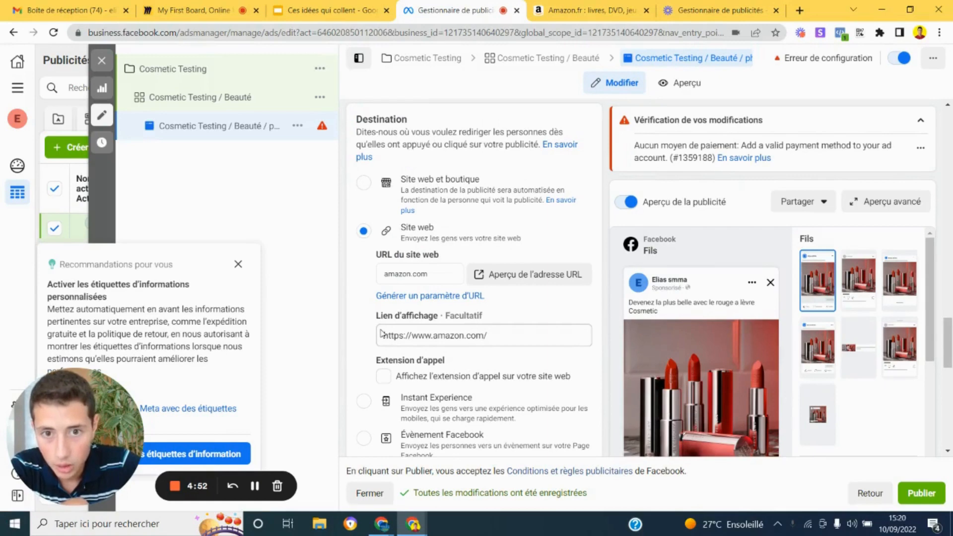
scroll(451, 358, down, 2)
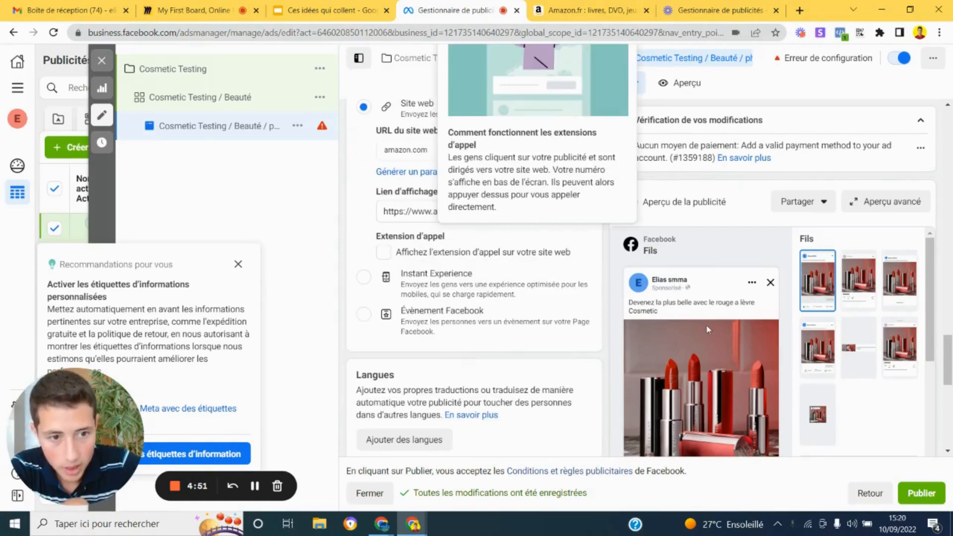
scroll(733, 359, down, 1)
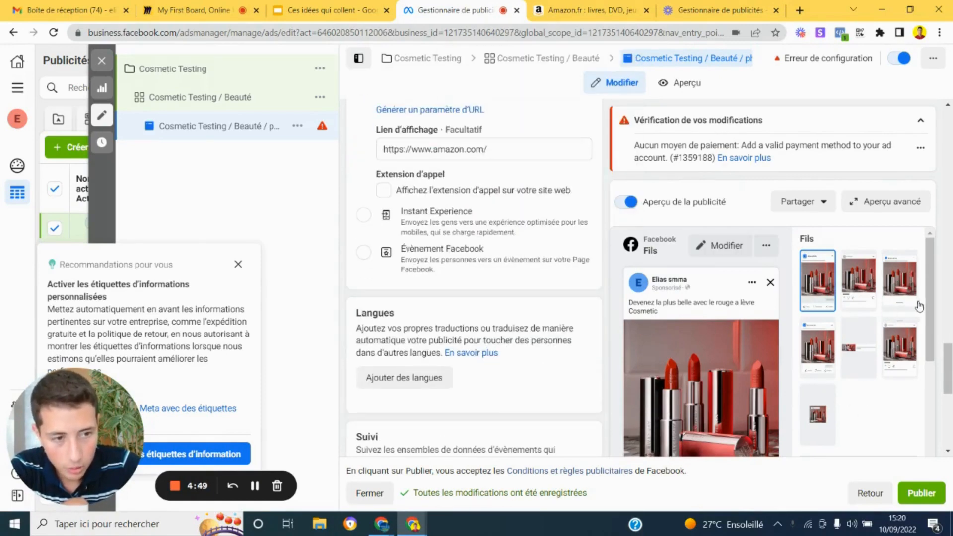
drag(929, 351, 923, 438)
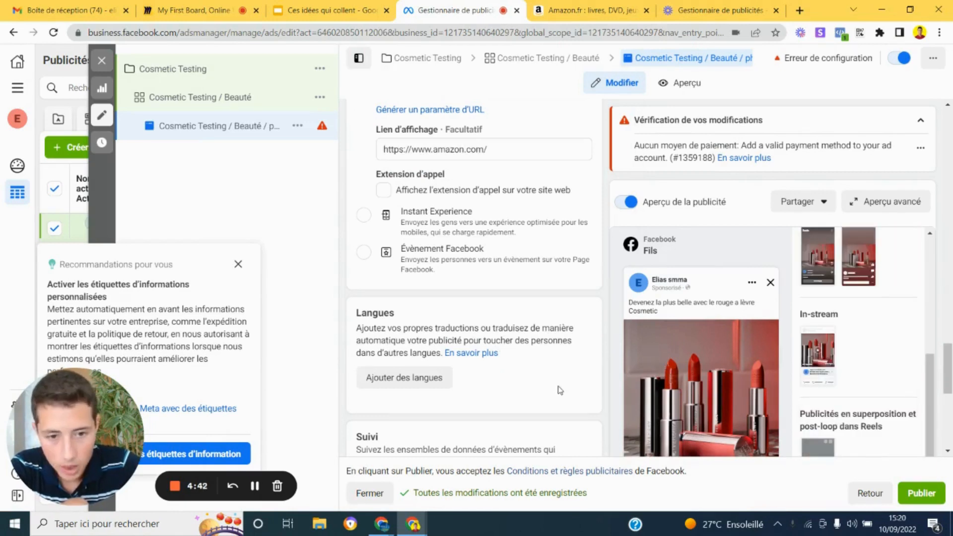
- Examine the ad's language and tracking sections, including the website events pixel, app events, offline events and URL parameters
scroll(473, 315, down, 1)
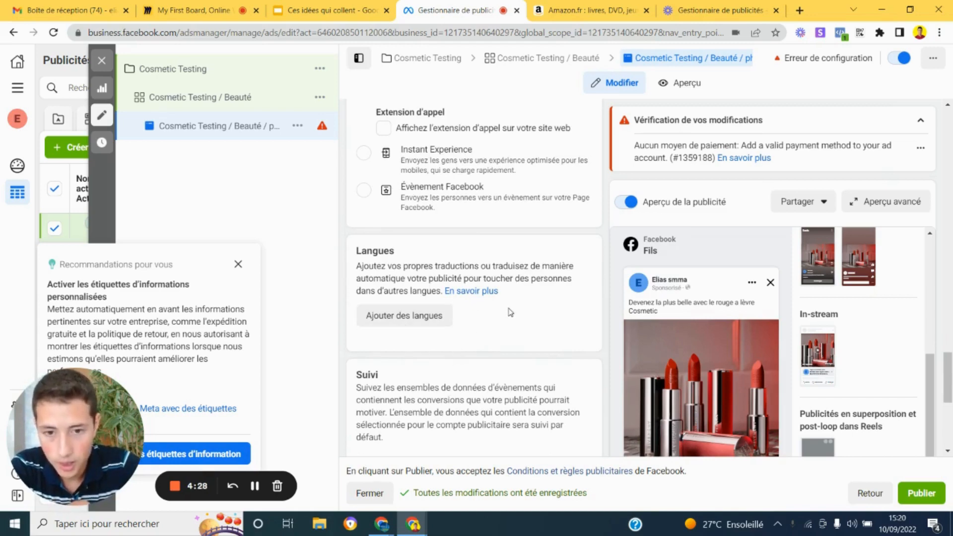
scroll(509, 312, down, 3)
scroll(398, 308, down, 2)
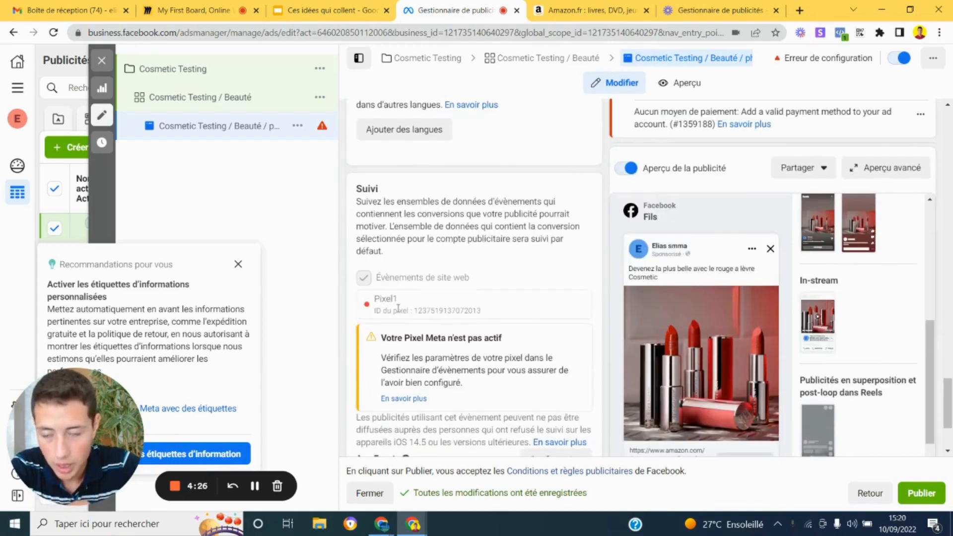
scroll(380, 239, down, 1)
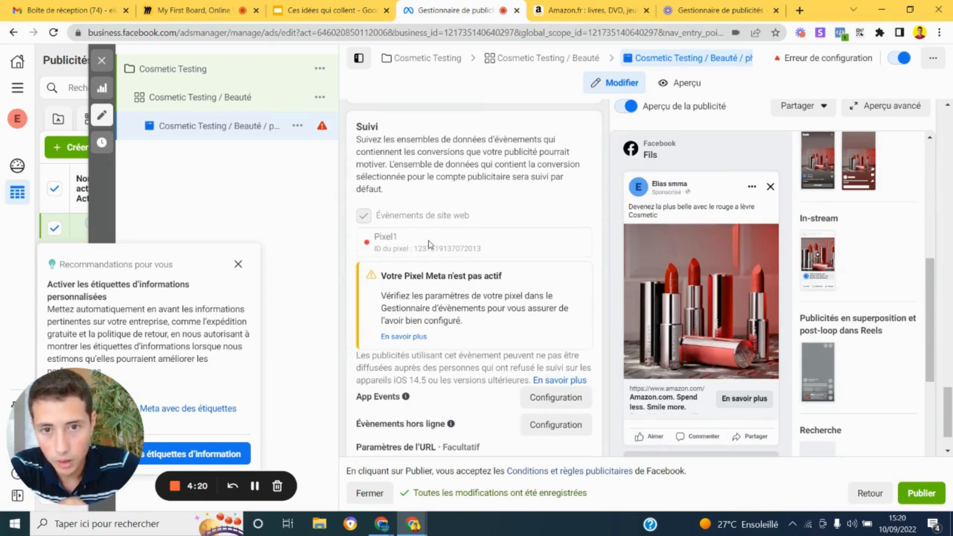
scroll(427, 241, down, 1)
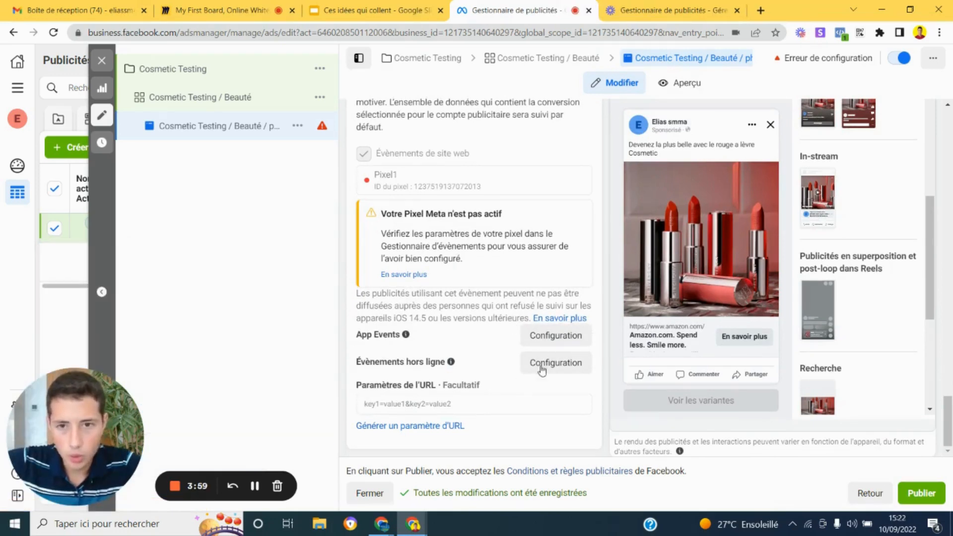
scroll(390, 263, up, 1)
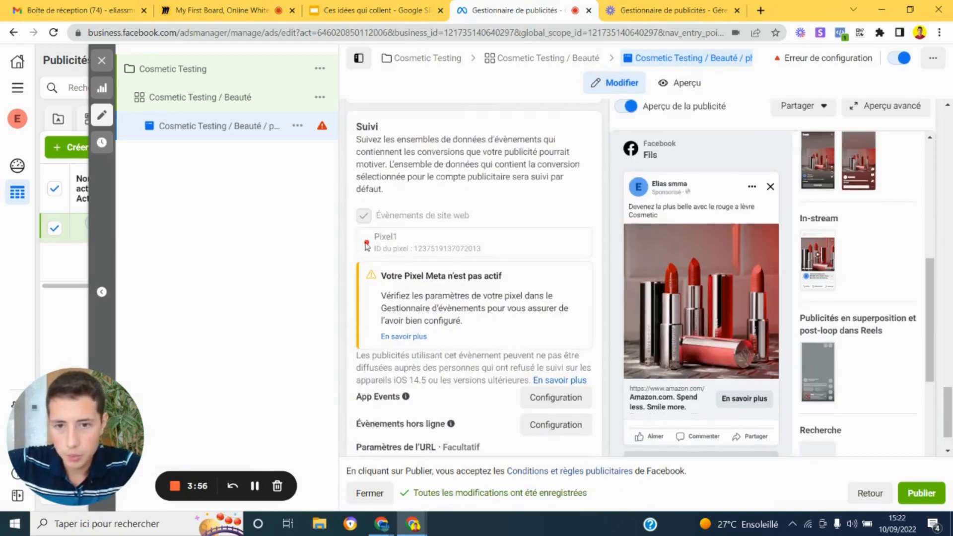
scroll(389, 247, down, 1)
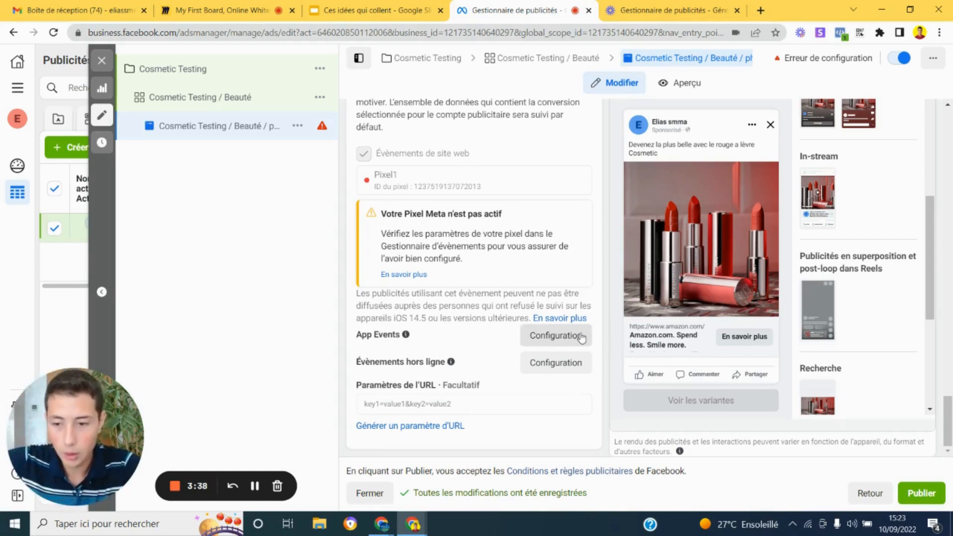
scroll(495, 267, up, 3)
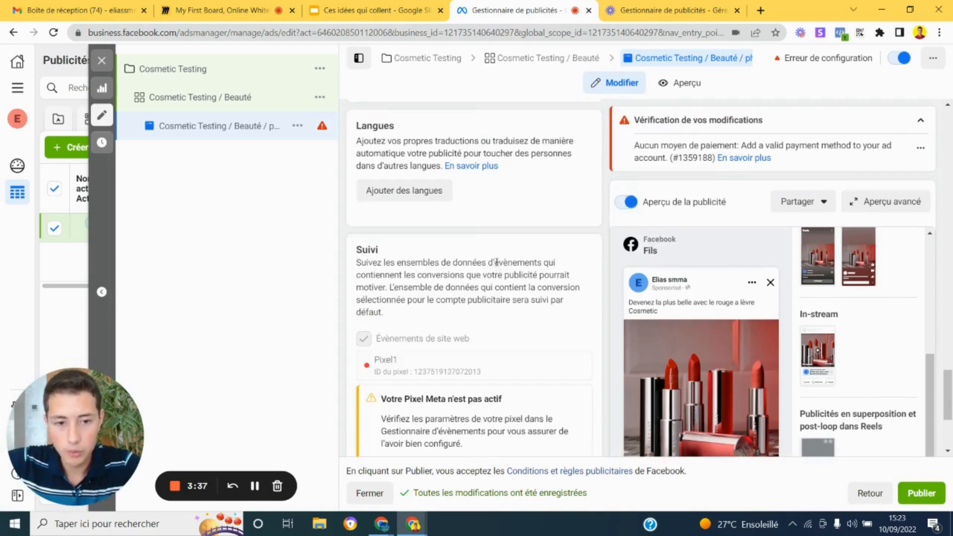
scroll(497, 266, up, 3)
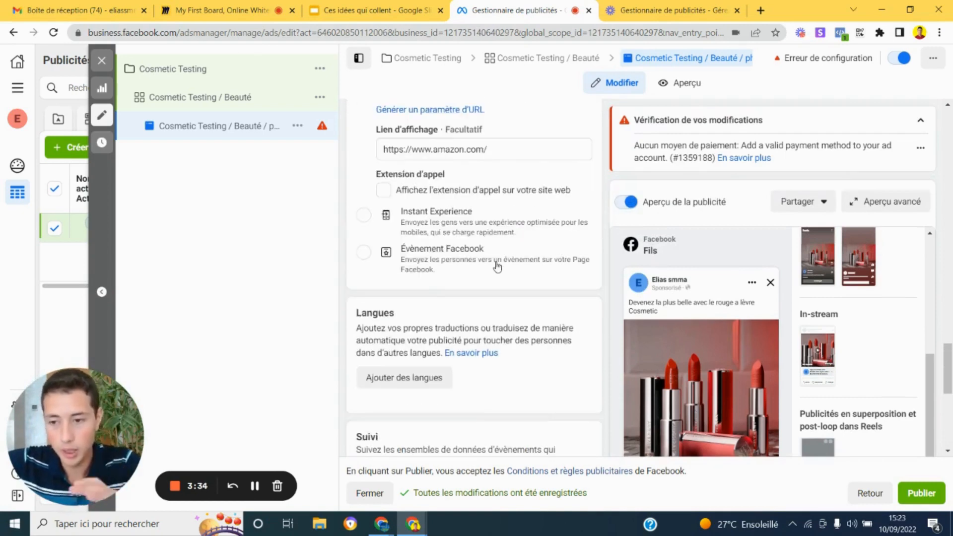
scroll(496, 267, up, 5)
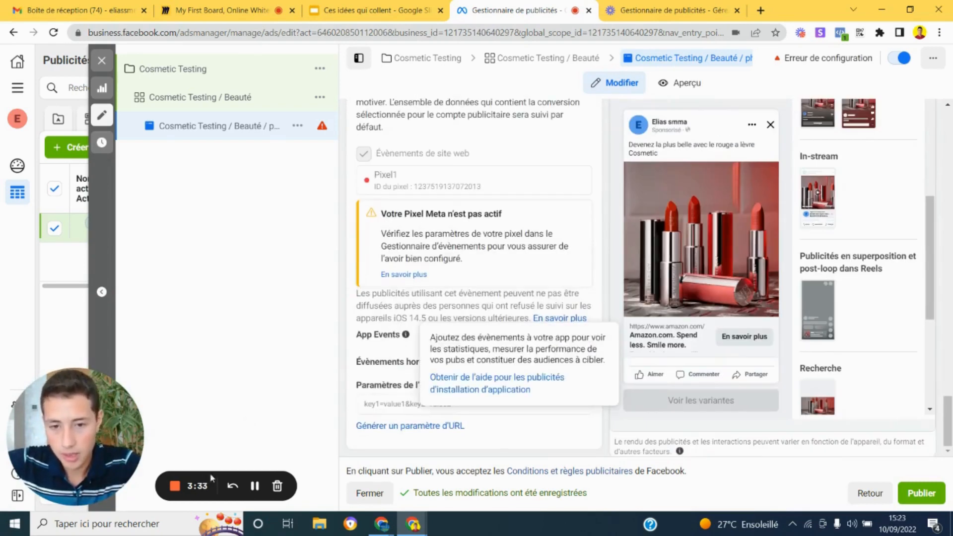
scroll(373, 303, down, 5)
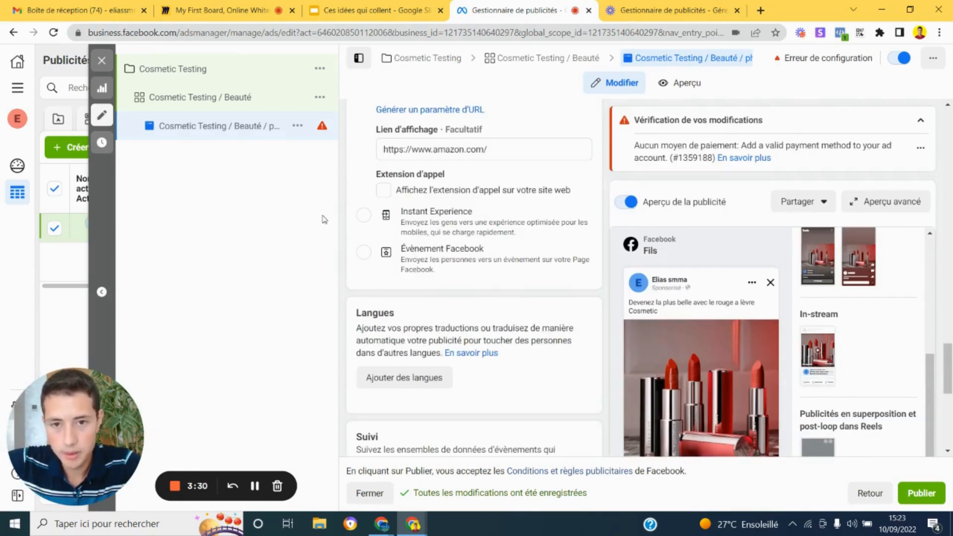
scroll(437, 218, down, 5)
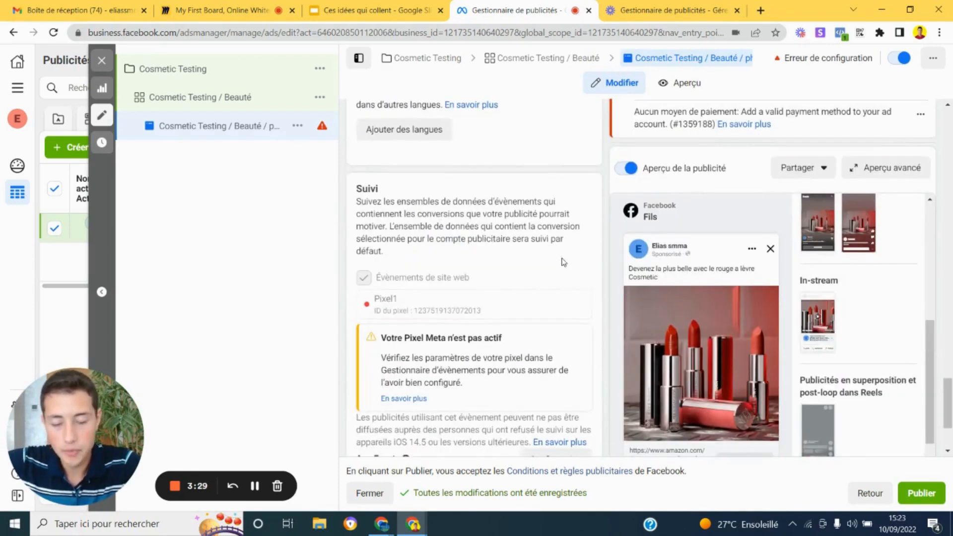
scroll(553, 262, up, 5)
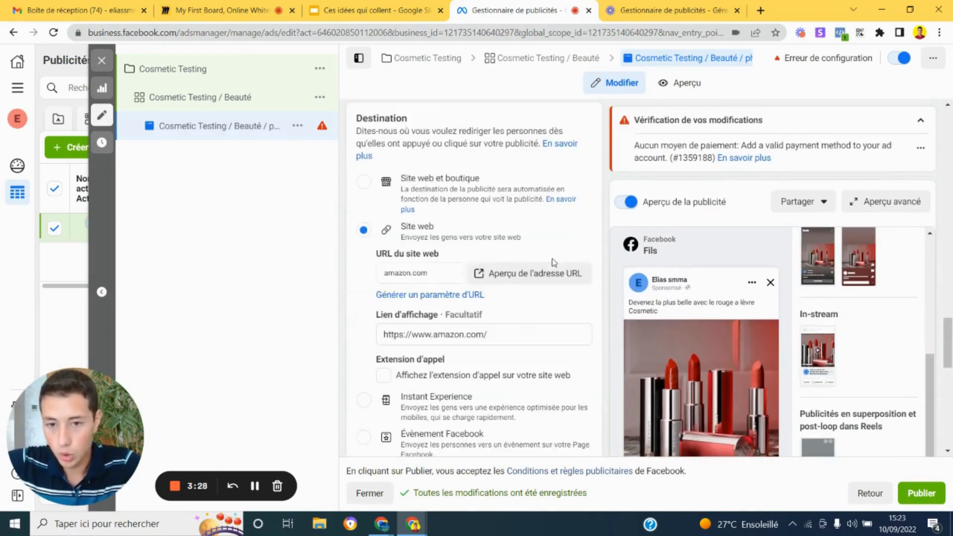
- Duplicate the Beauté photo ad within its original campaign, making 2 copies
click(297, 127)
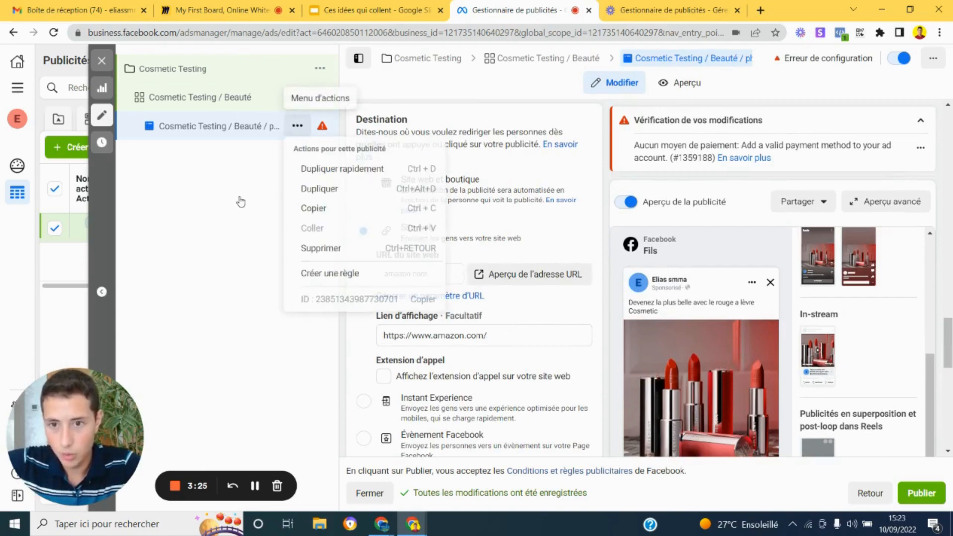
click(307, 189)
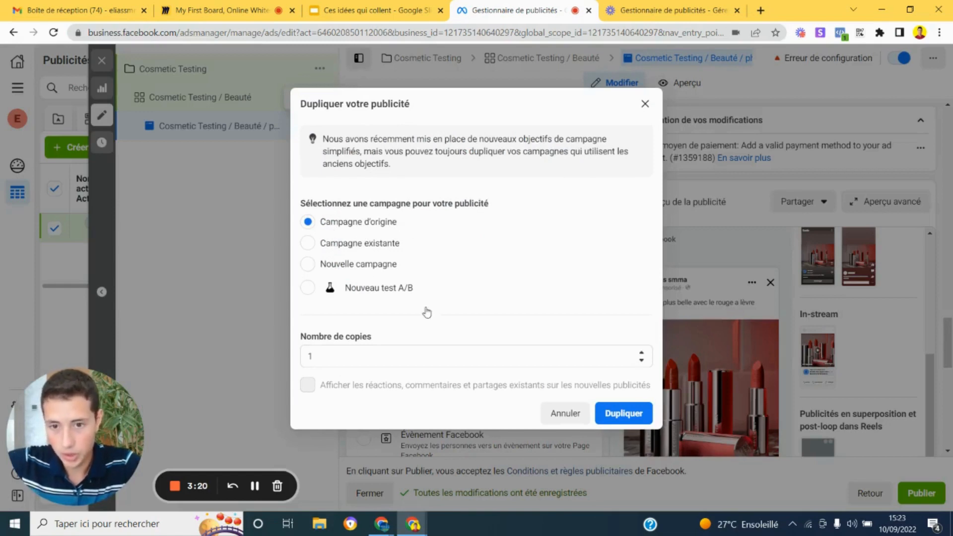
click(556, 361)
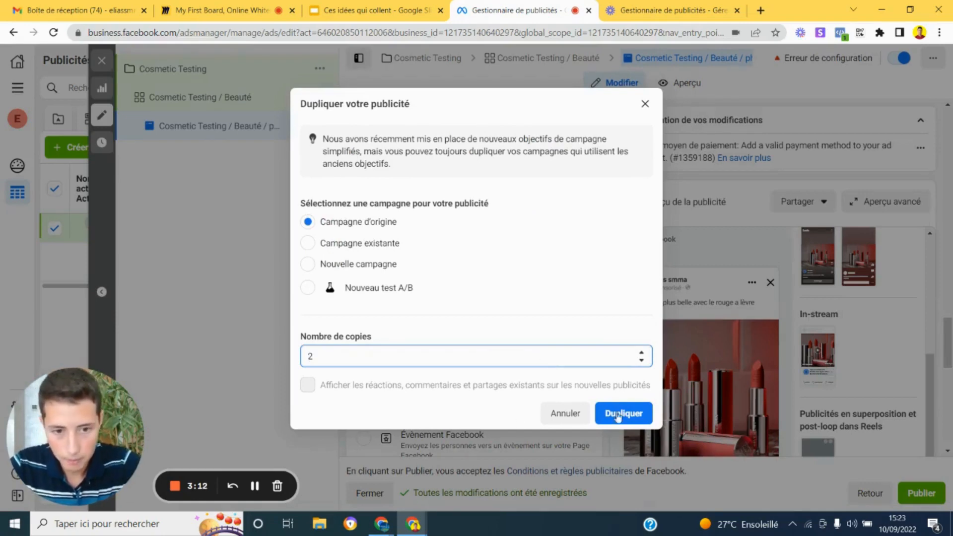
click(623, 413)
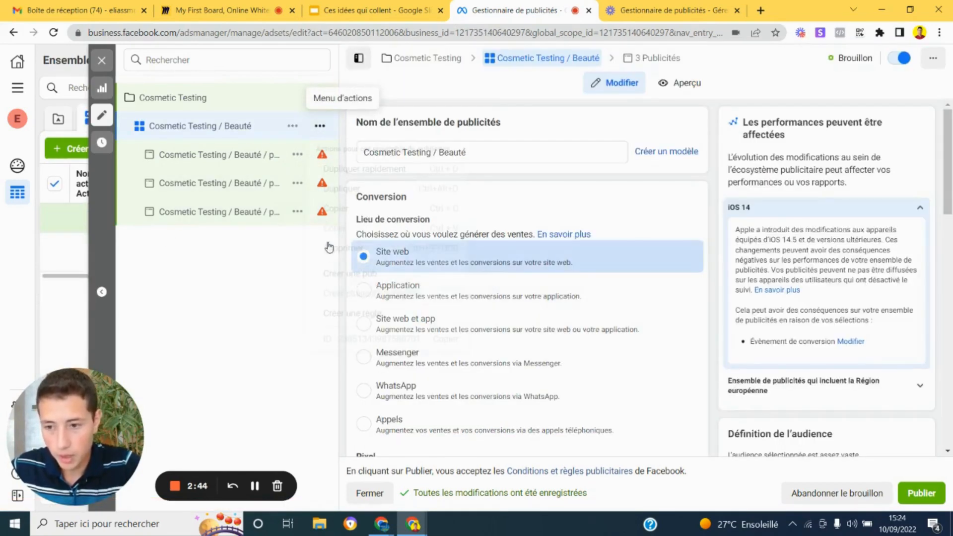
- Duplicate the Cosmetic Testing / Beauté ad set within its original campaign, making 2 copies
click(319, 126)
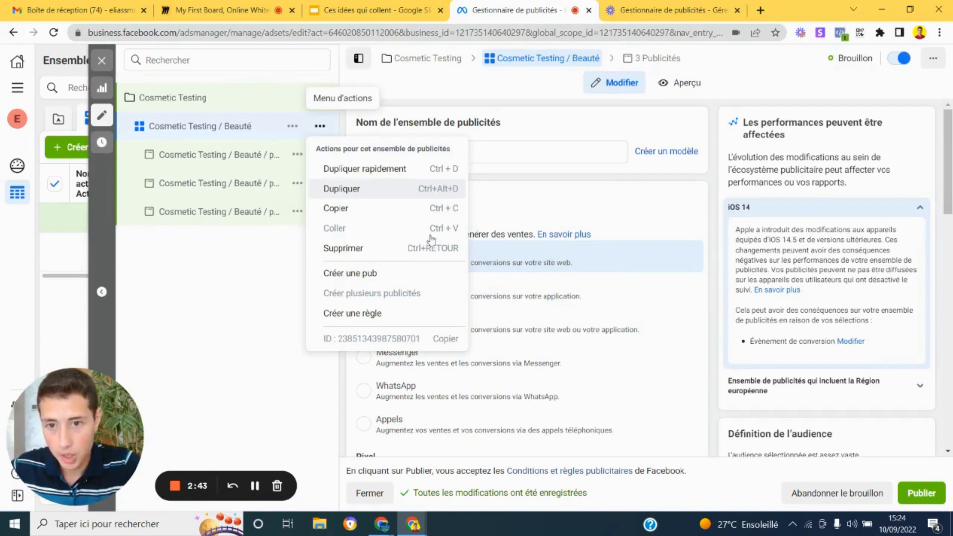
click(341, 191)
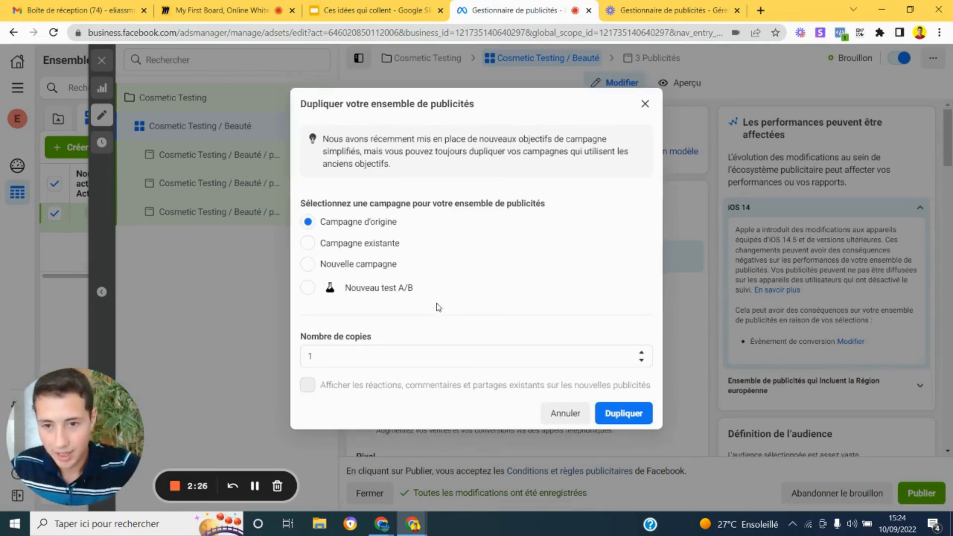
click(436, 351)
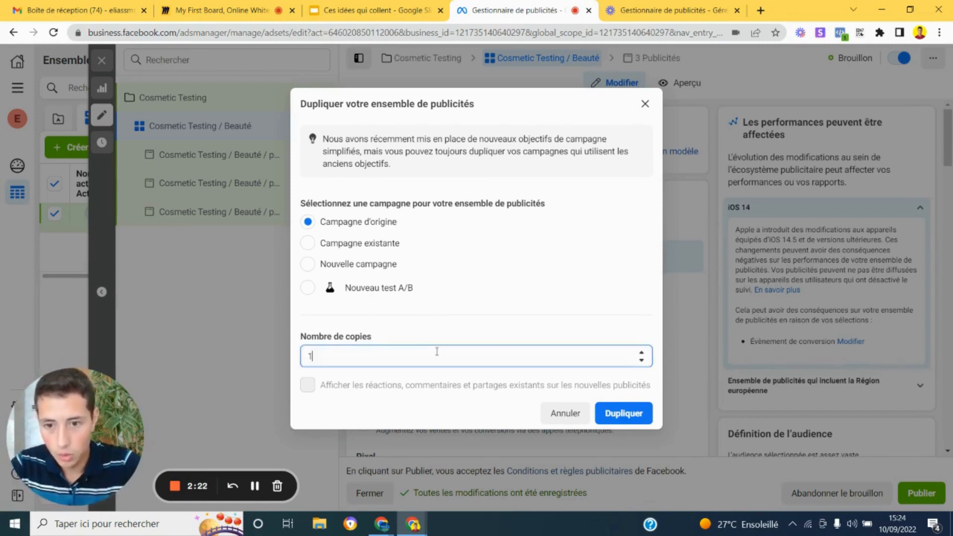
text(2)
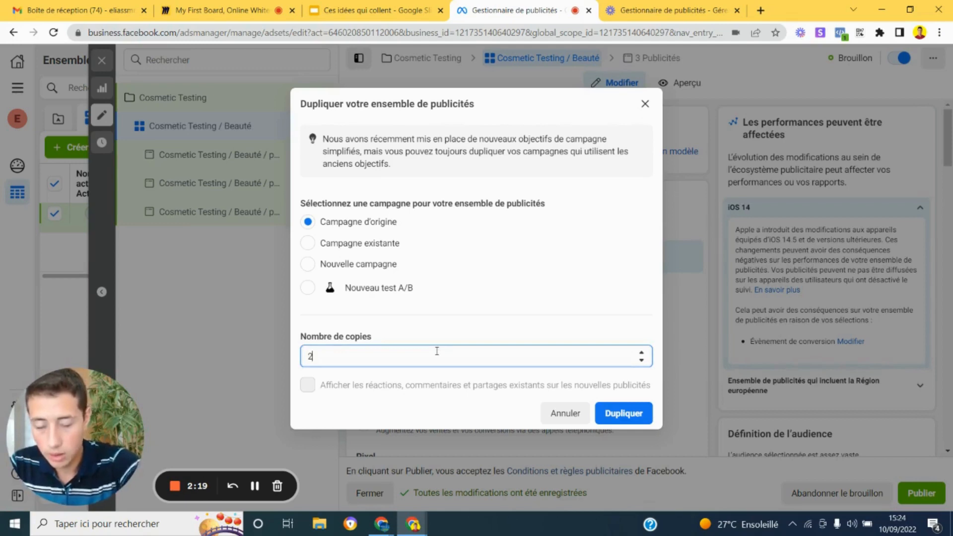
click(620, 425)
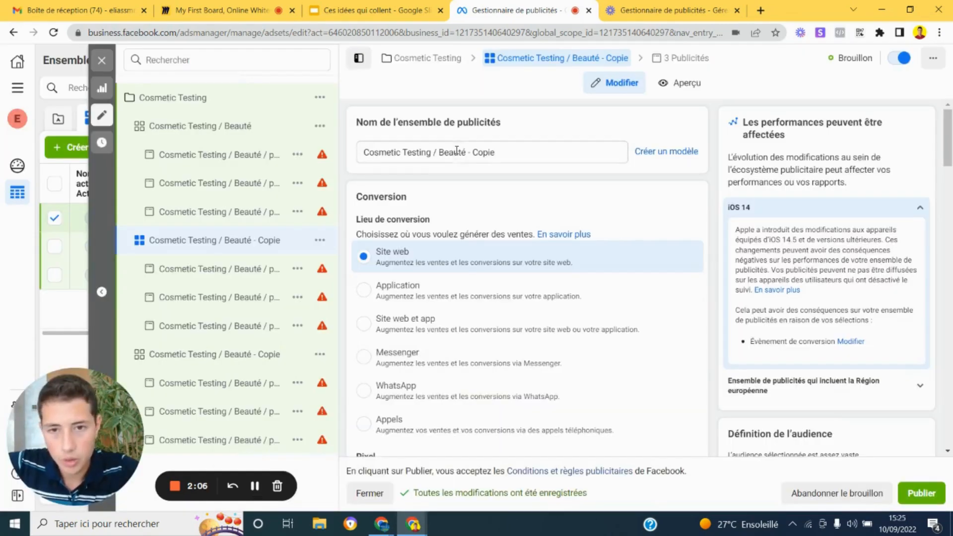
- Rename the first Beauté ad set copy as Cosmetic Testing / Cosmetique
drag(441, 153, 503, 156)
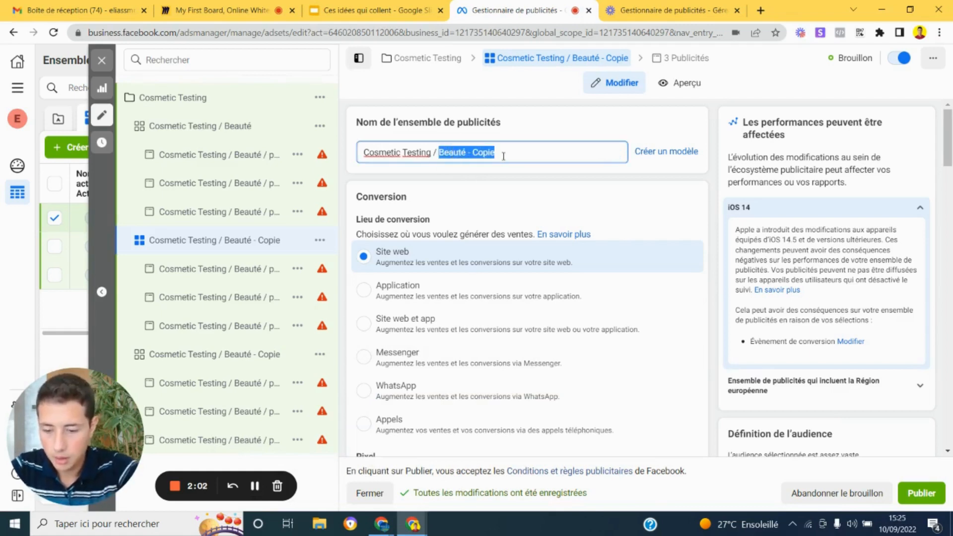
text(Cosmetique)
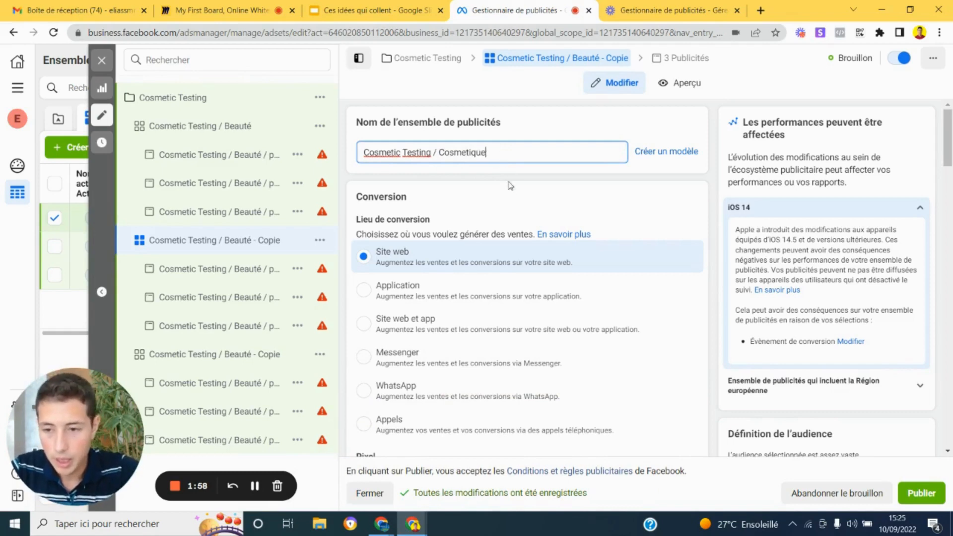
- Replace the Beaute interest with Cosmétiques in the Cosmetique ad set's detailed targeting and review the estimated audience size
scroll(558, 248, down, 10)
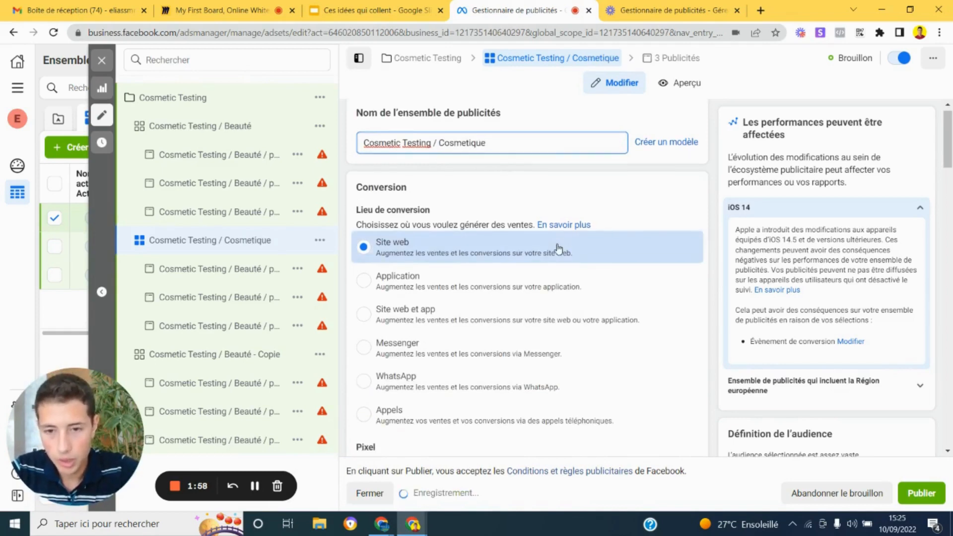
scroll(559, 251, down, 10)
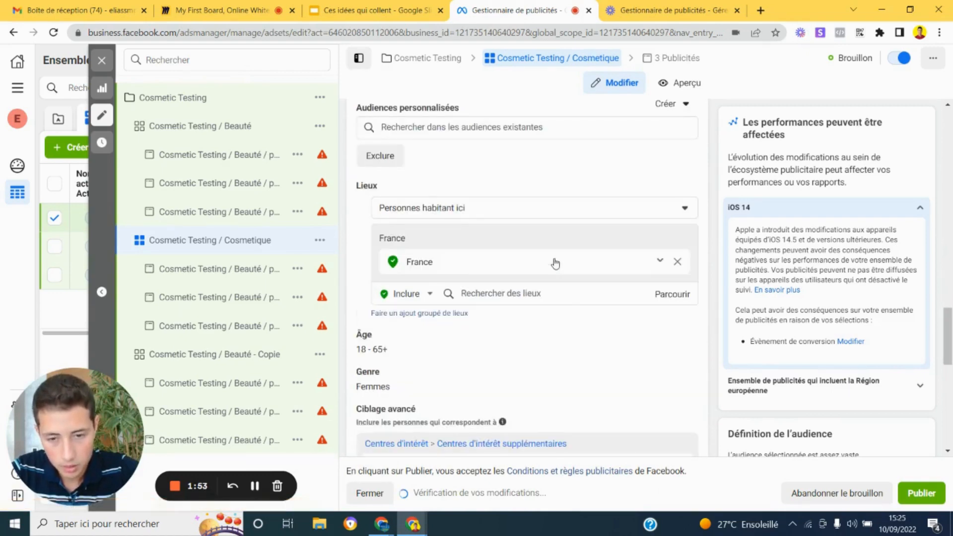
scroll(556, 264, down, 1)
scroll(556, 263, down, 3)
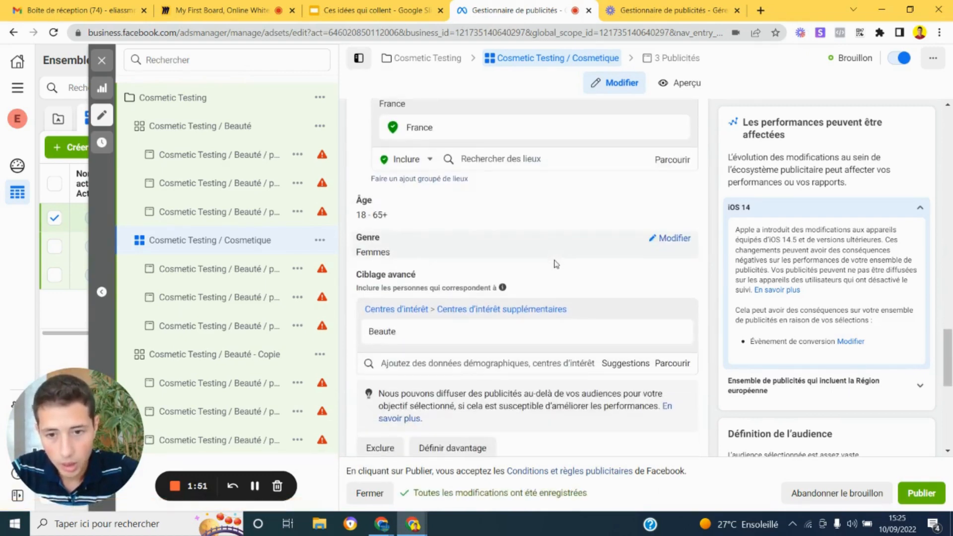
scroll(557, 267, down, 1)
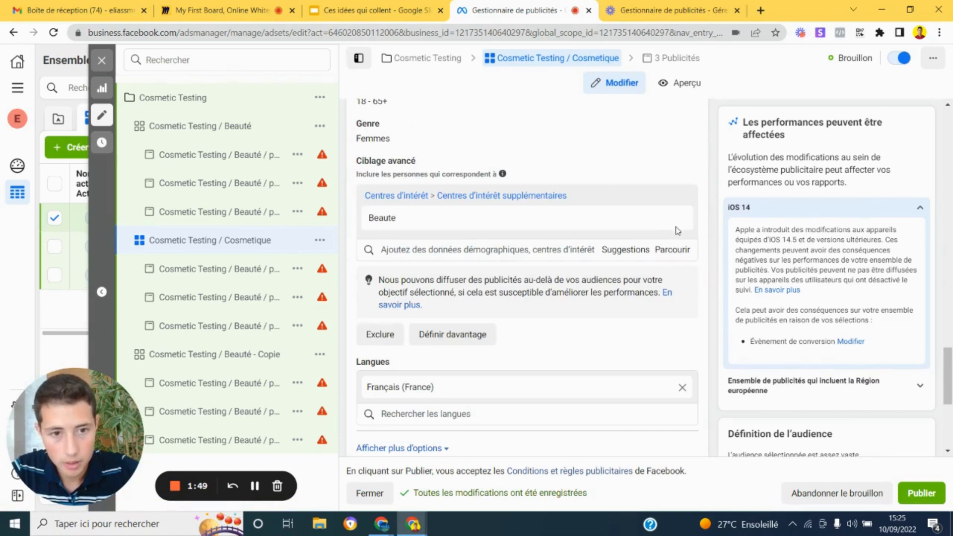
mouse_move(676, 220)
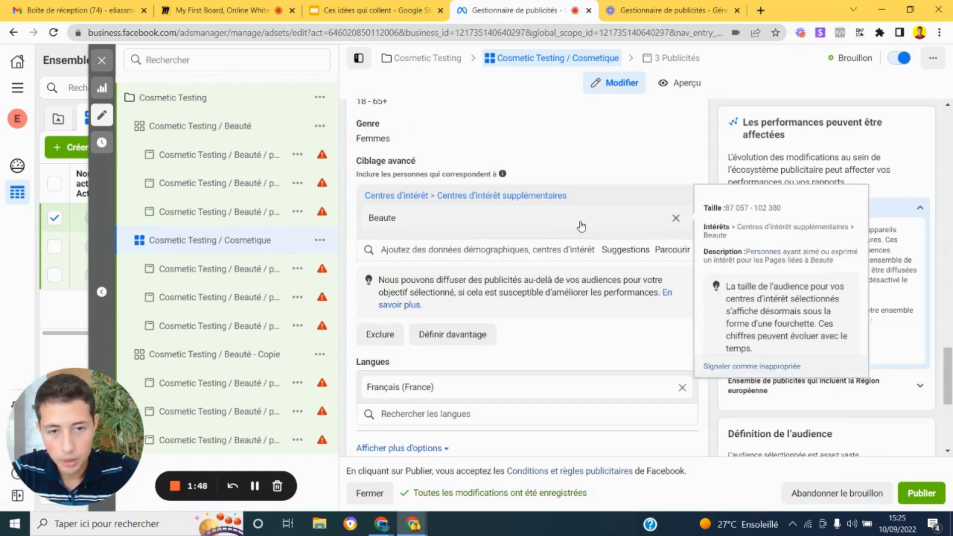
click(675, 220)
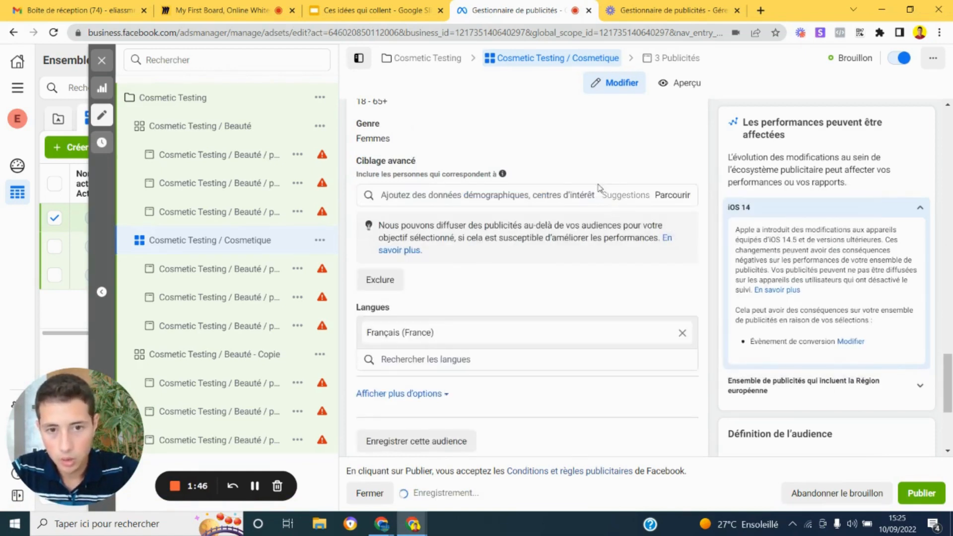
click(584, 195)
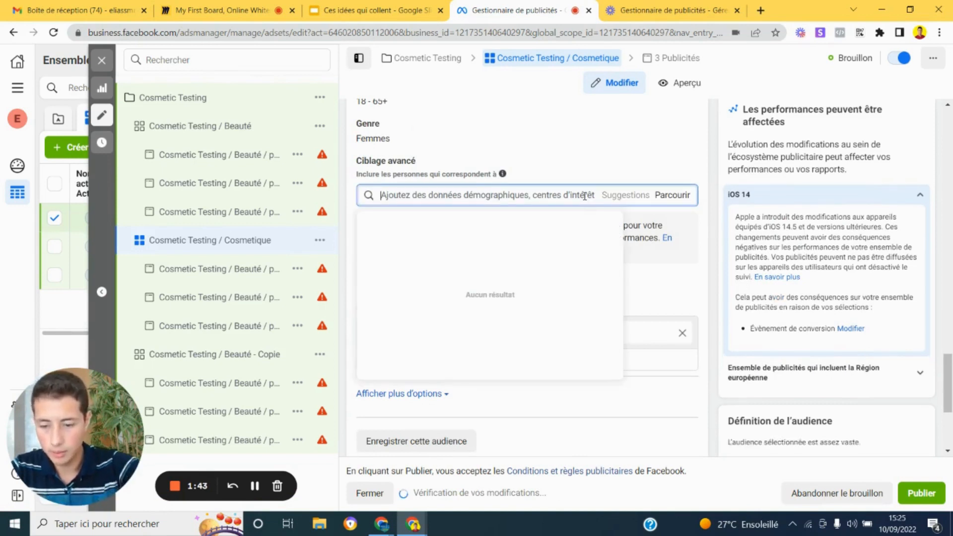
text(qosmetique)
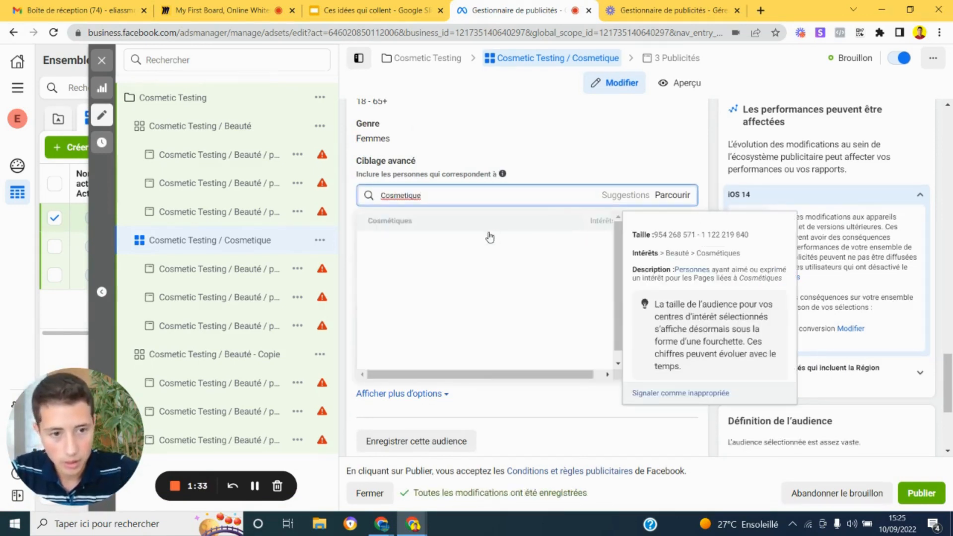
click(499, 218)
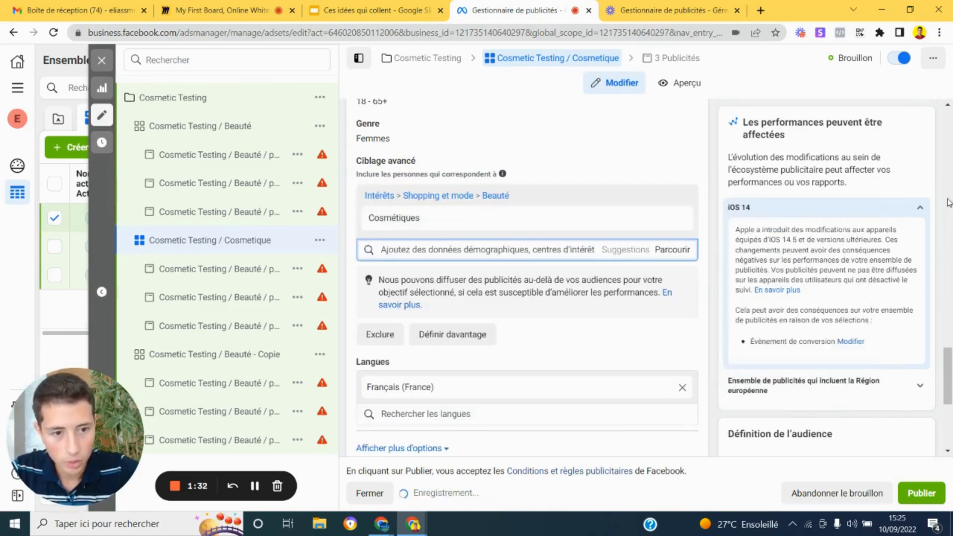
scroll(909, 188, down, 5)
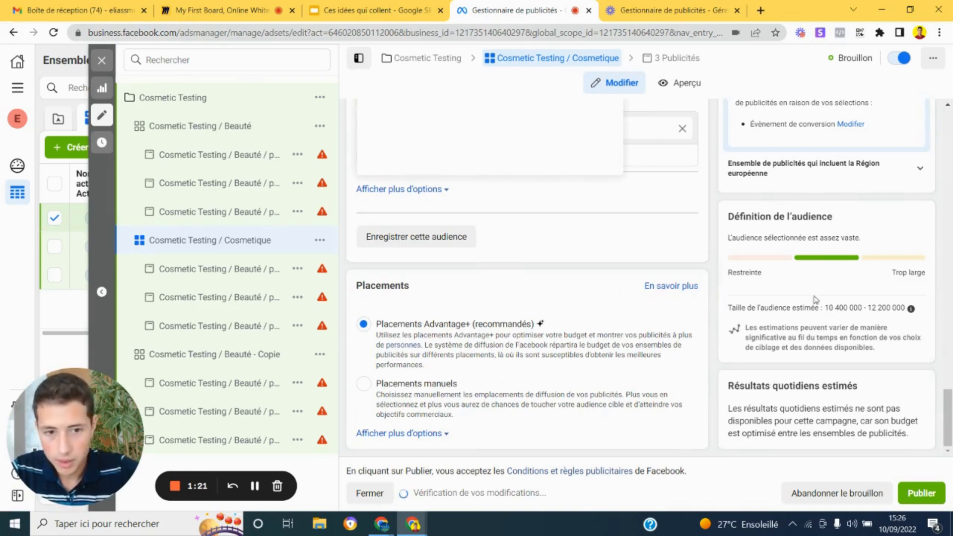
scroll(814, 297, up, 5)
scroll(653, 272, up, 5)
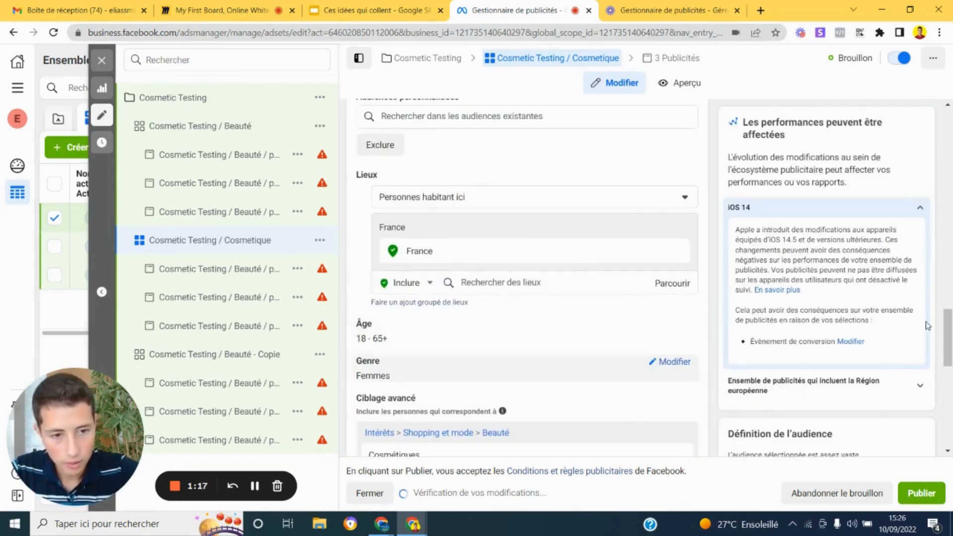
scroll(888, 318, down, 5)
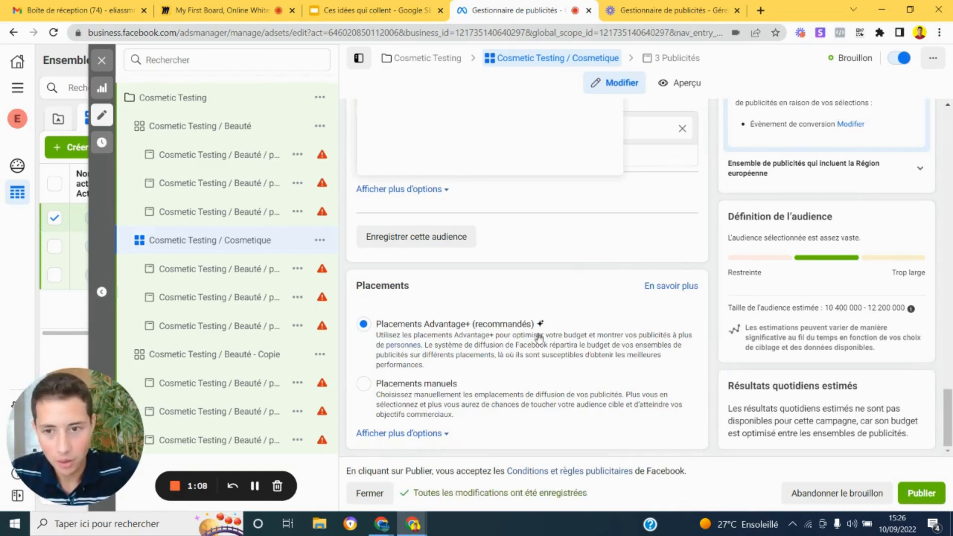
- Open the remaining Beauté ad set copy and rename it as Cosmetic Testing / Broad
scroll(561, 339, up, 10)
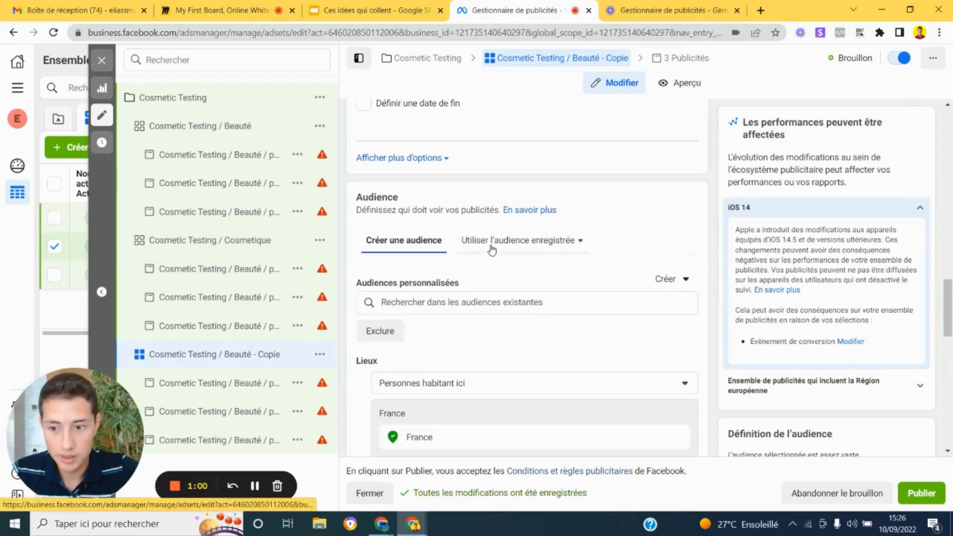
scroll(491, 250, up, 1)
scroll(489, 263, up, 10)
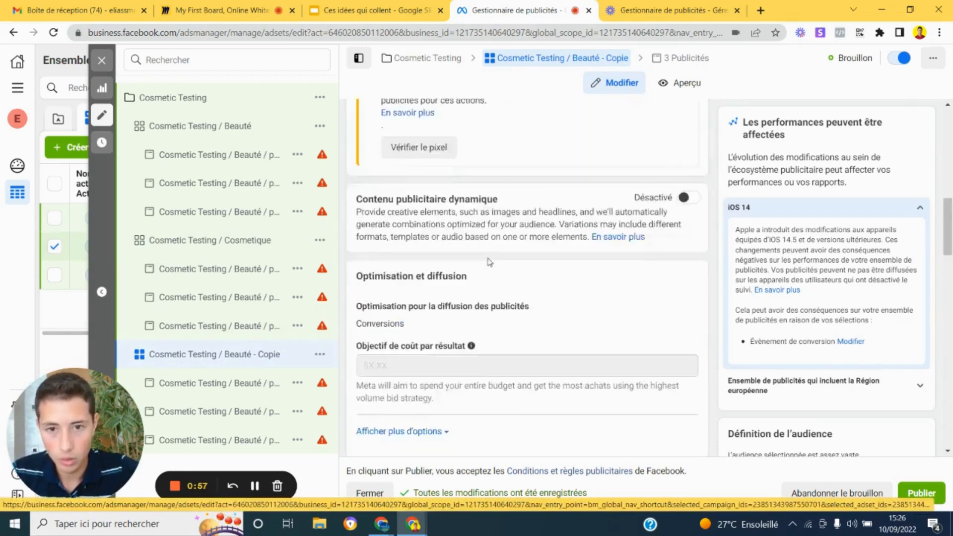
drag(441, 155, 499, 156)
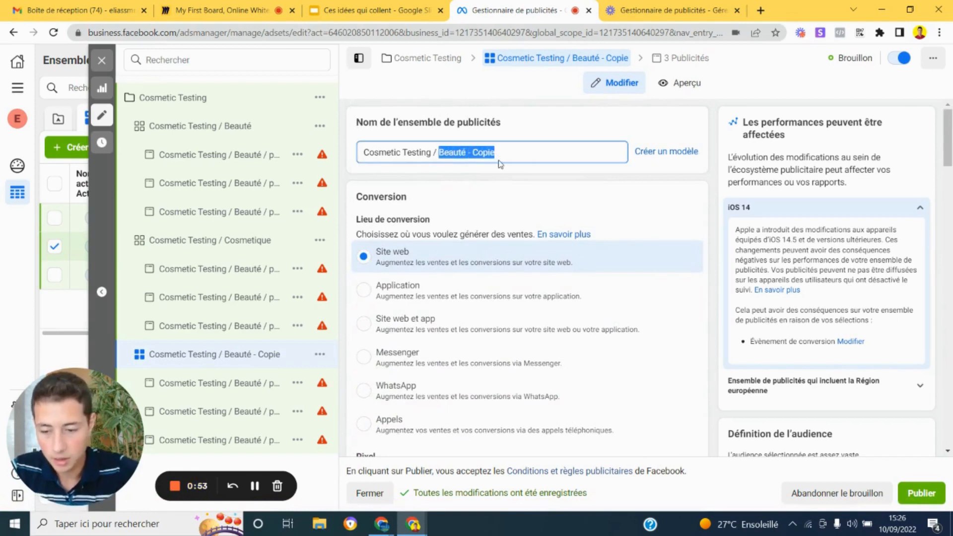
text(Broad)
- Remove the Beaute interest from the Broad ad set's detailed targeting and check the estimated audience size
scroll(511, 219, down, 10)
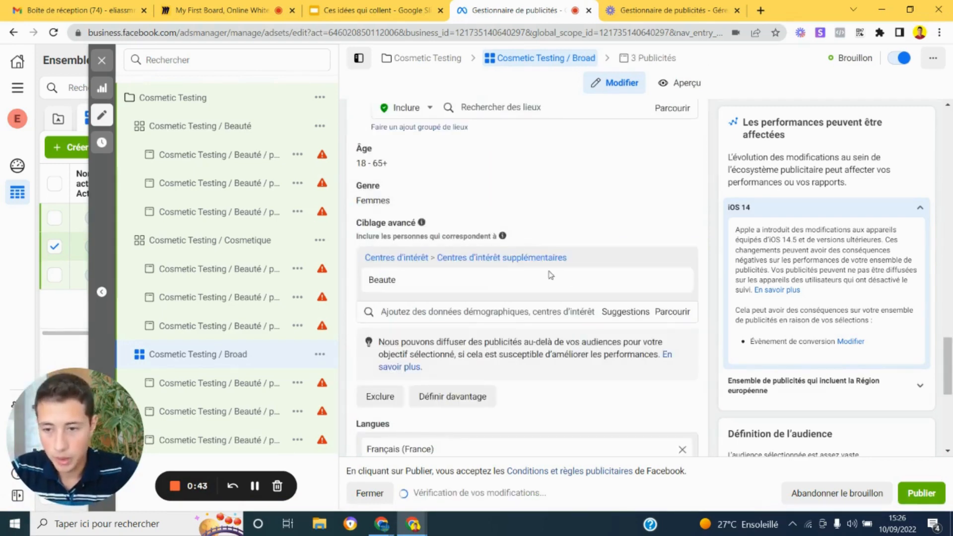
mouse_move(654, 279)
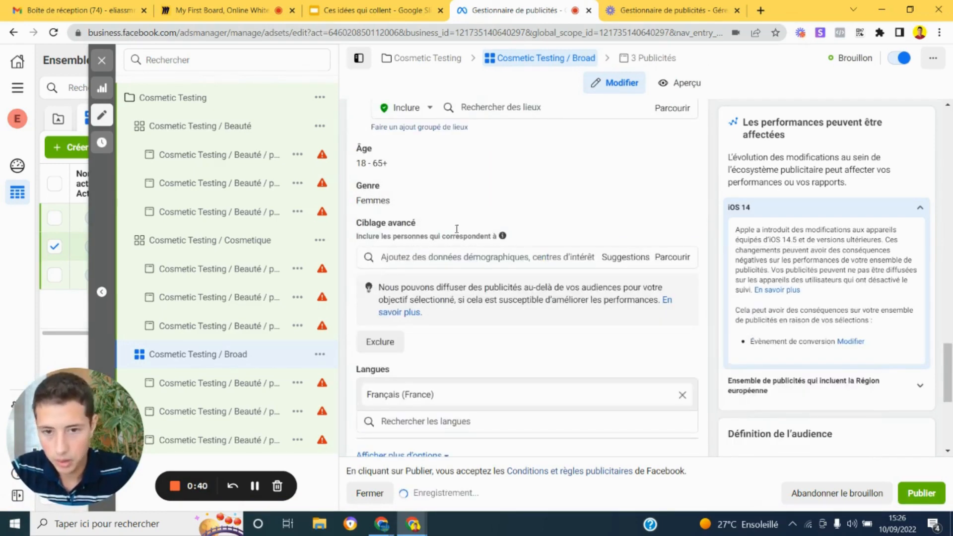
scroll(594, 263, down, 5)
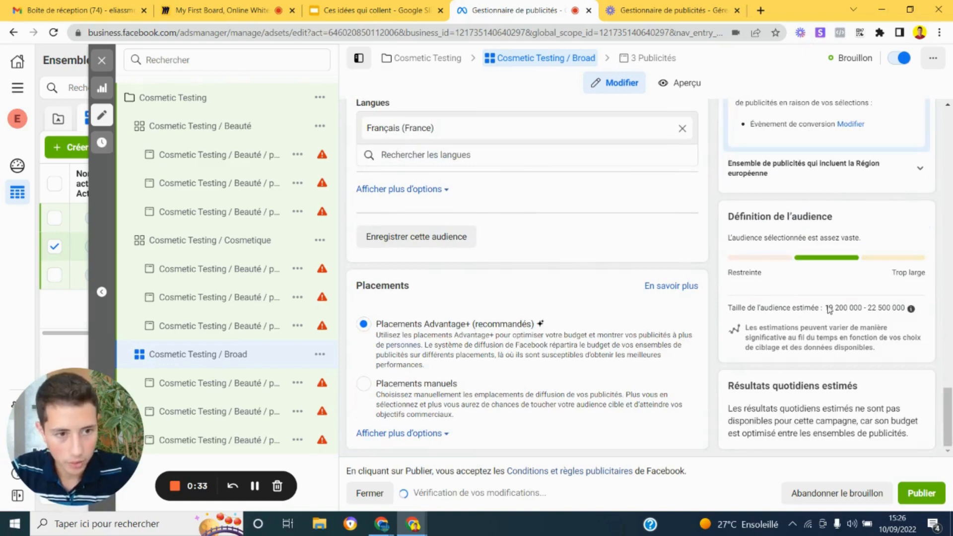
scroll(623, 303, up, 10)
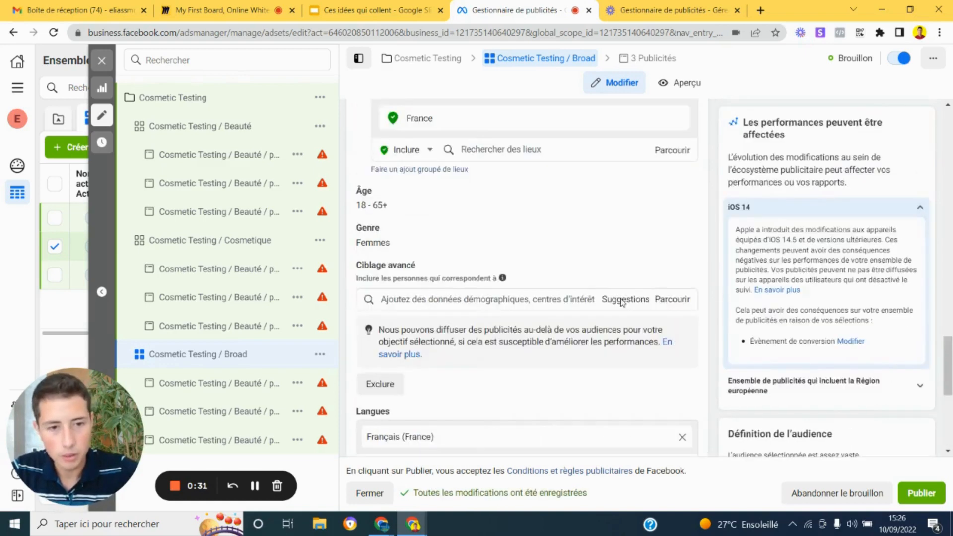
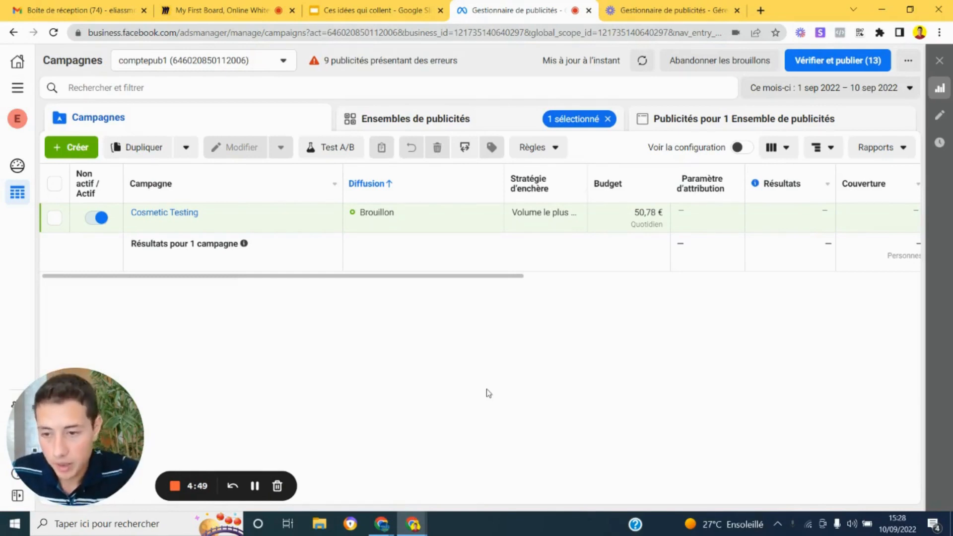
- Create a new campaign with the Ventes objective and name it Cosmetic Retargeting
click(56, 155)
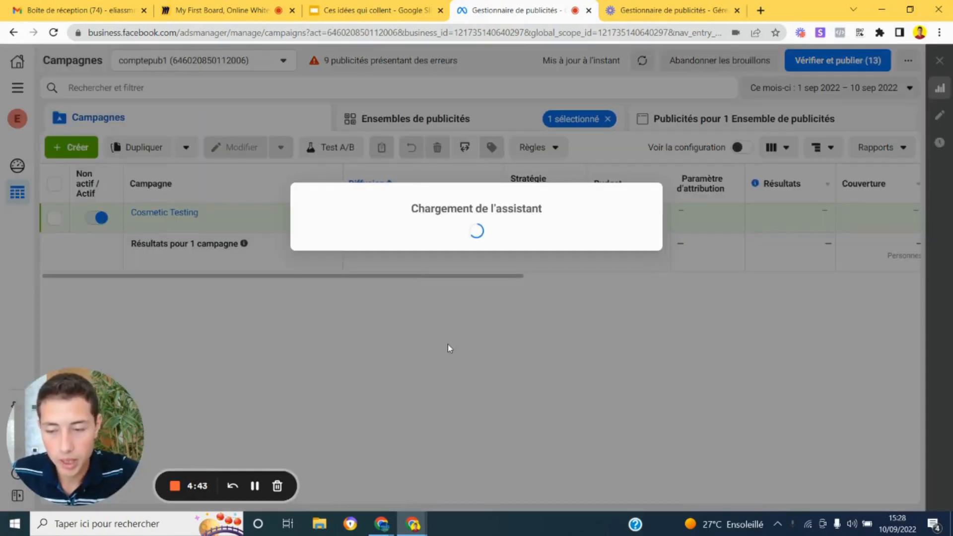
scroll(525, 294, down, 4)
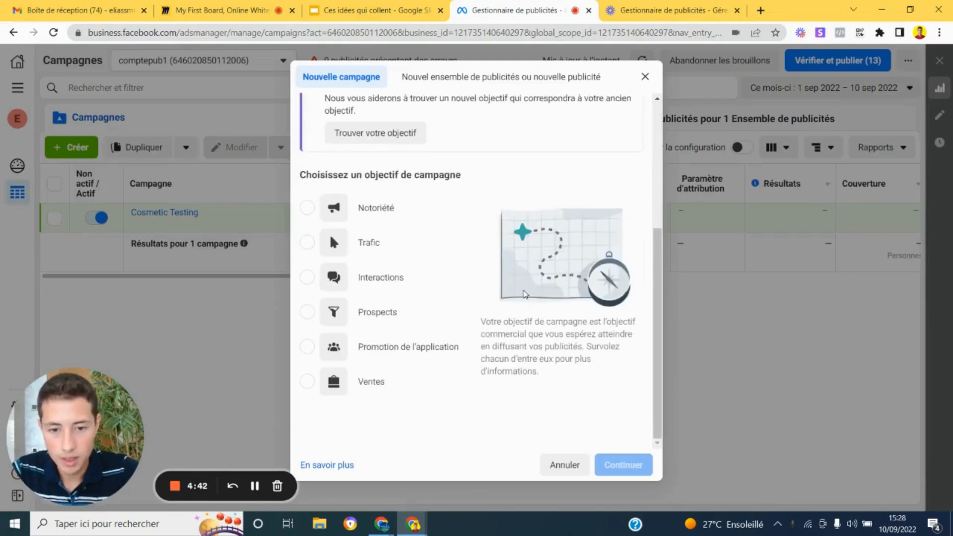
click(312, 388)
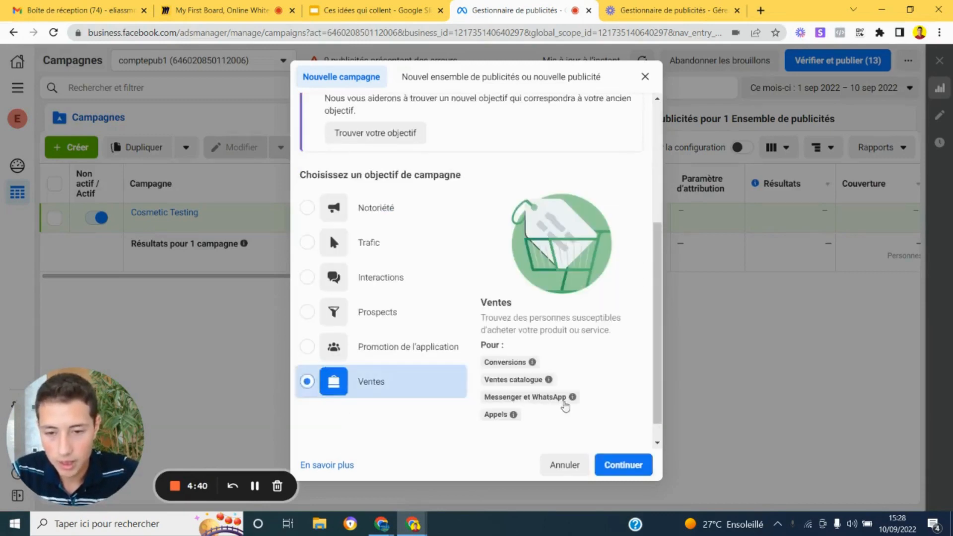
click(623, 465)
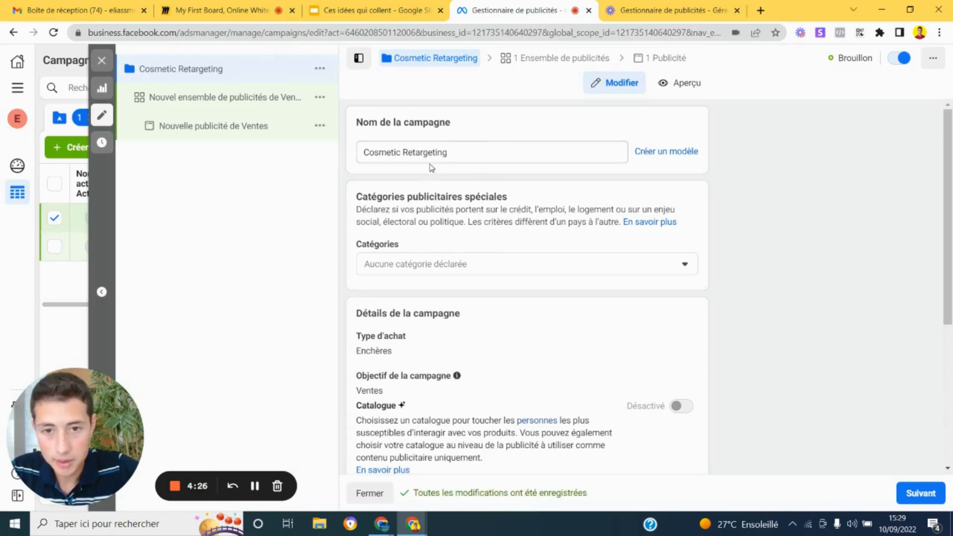
- Turn on the Advantage campaign budget for the Cosmetic Retargeting campaign and bring up its daily budget setting
scroll(469, 189, down, 3)
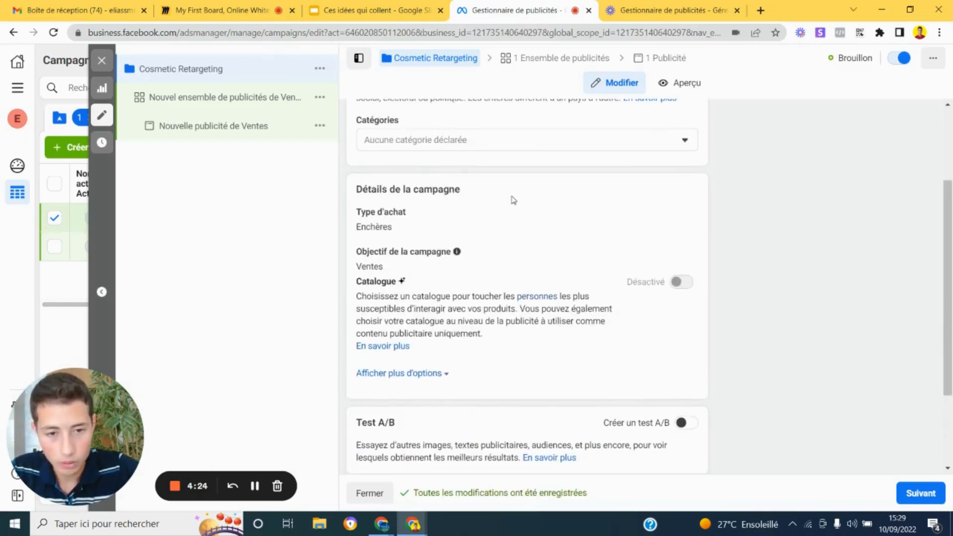
scroll(513, 200, down, 3)
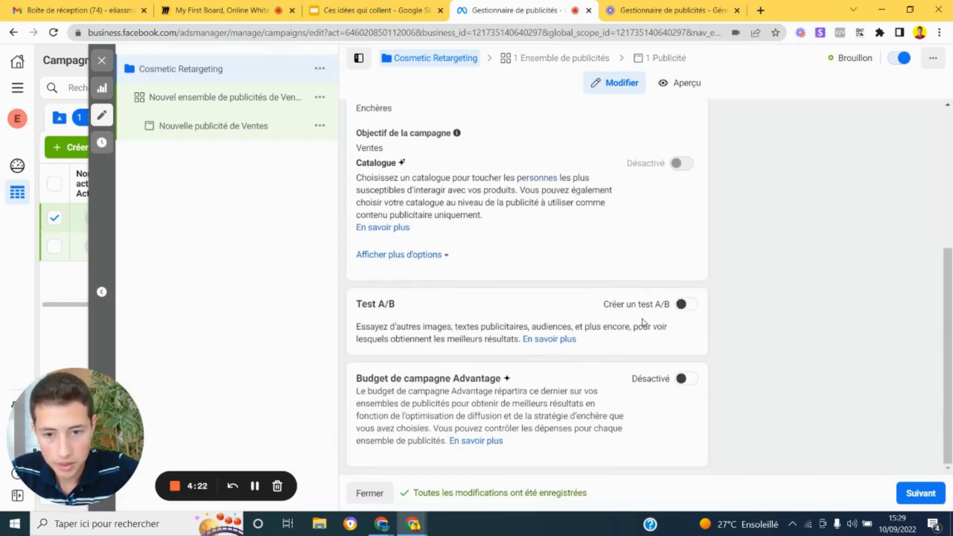
click(641, 378)
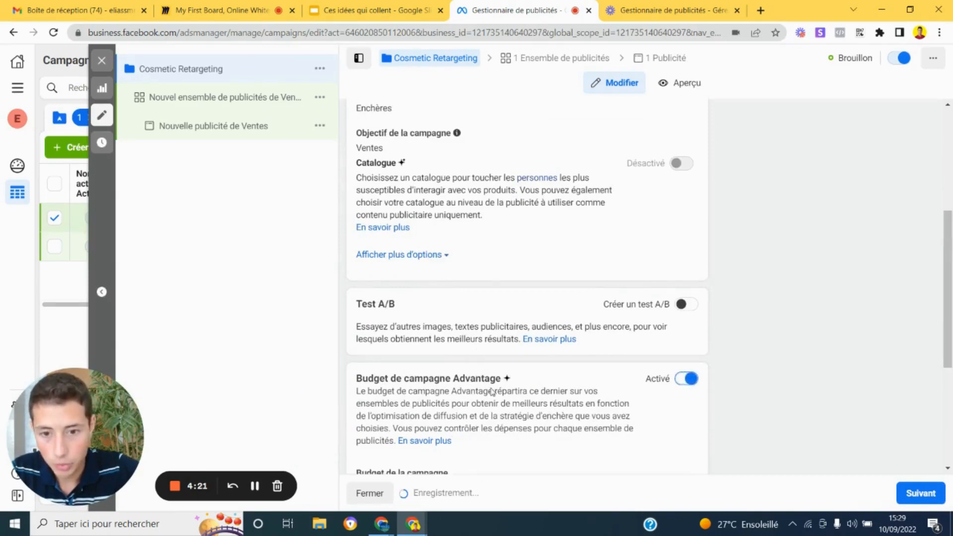
scroll(583, 268, down, 4)
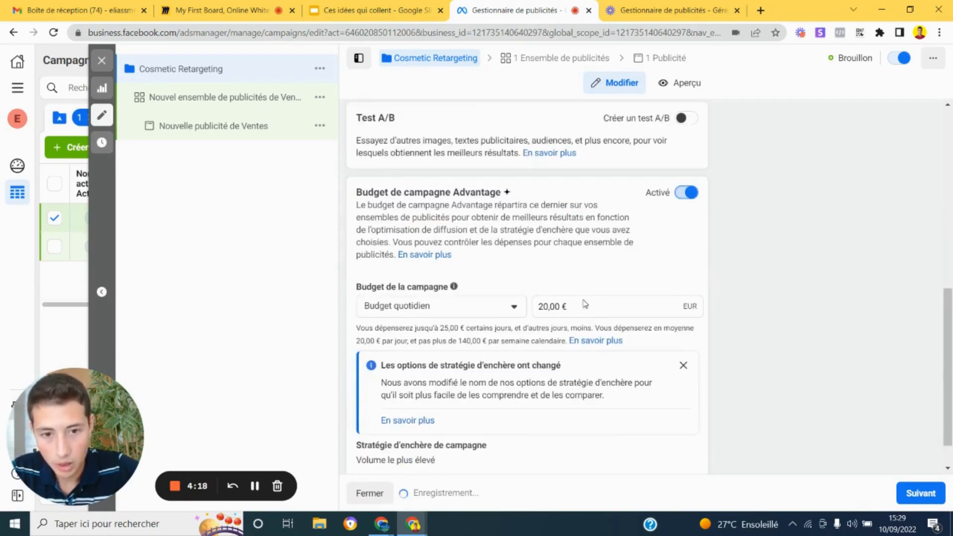
- Set the Cosmetic Retargeting campaign's daily budget to 7 € and continue to its ad set
click(561, 311)
drag(544, 311, 563, 308)
key(ctrl+a)
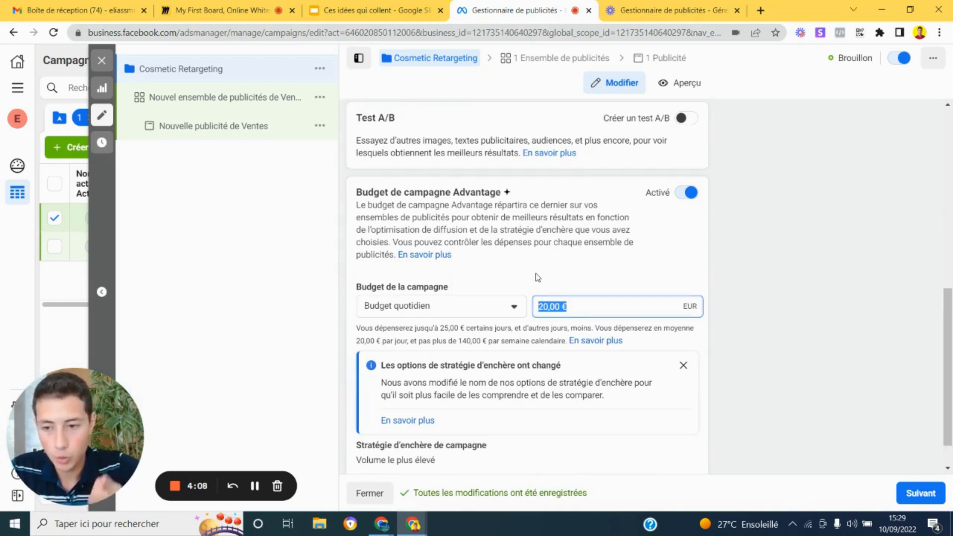
key(BackSpace)
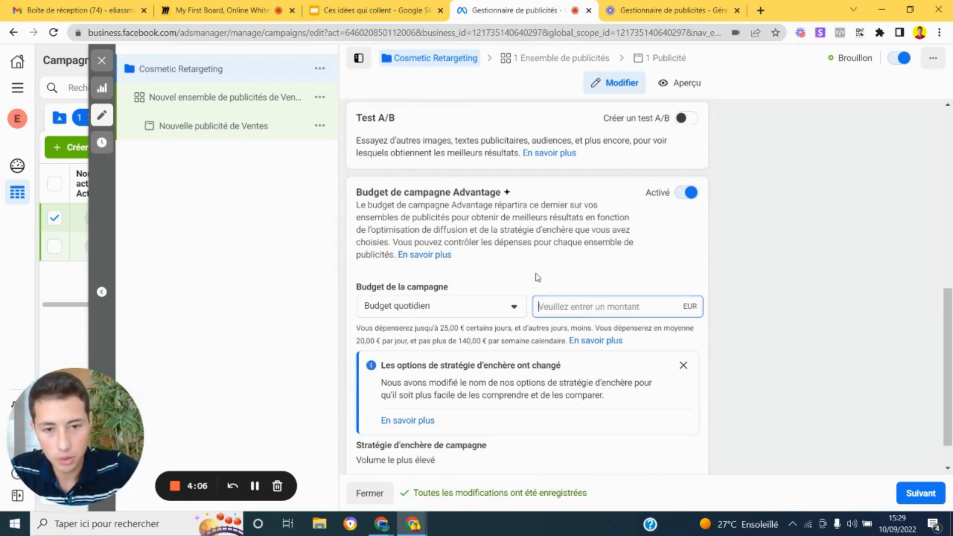
text(7)
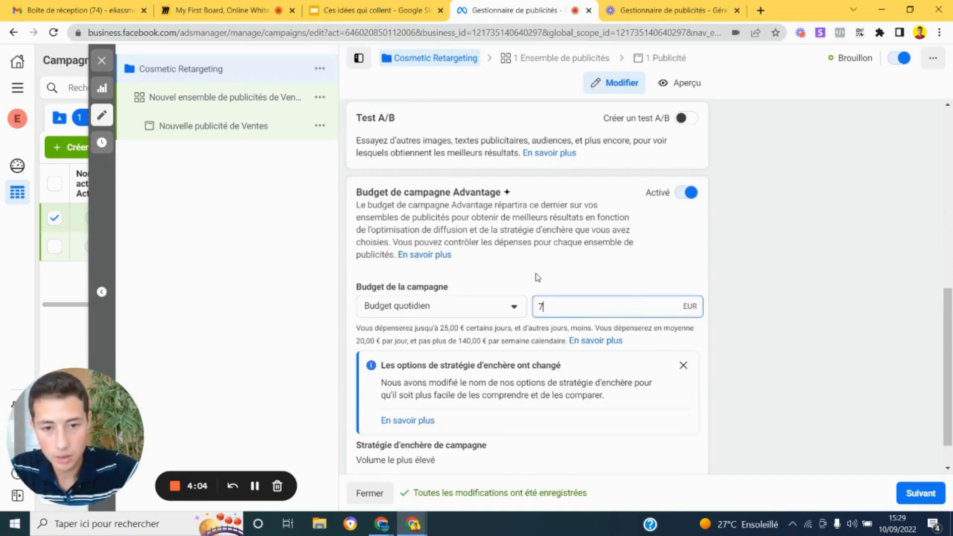
click(601, 272)
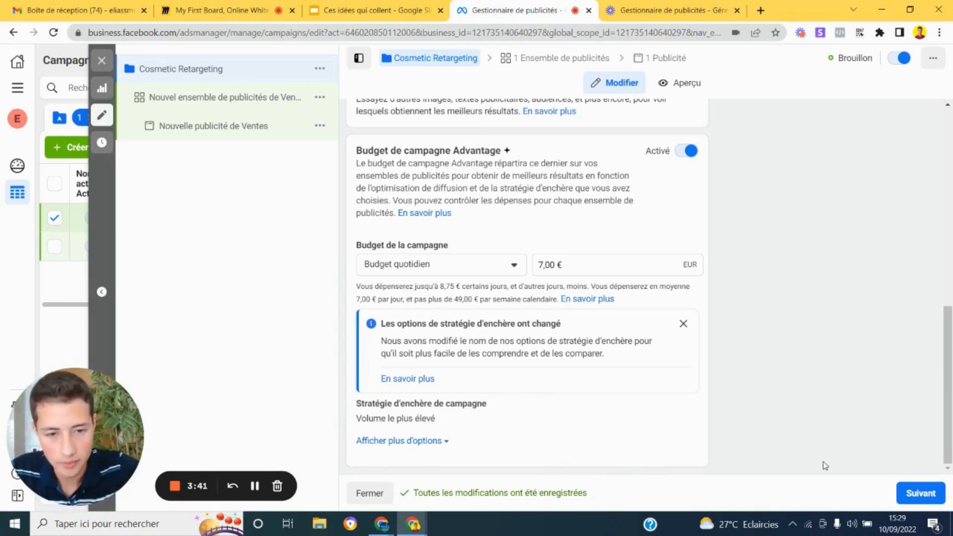
click(918, 494)
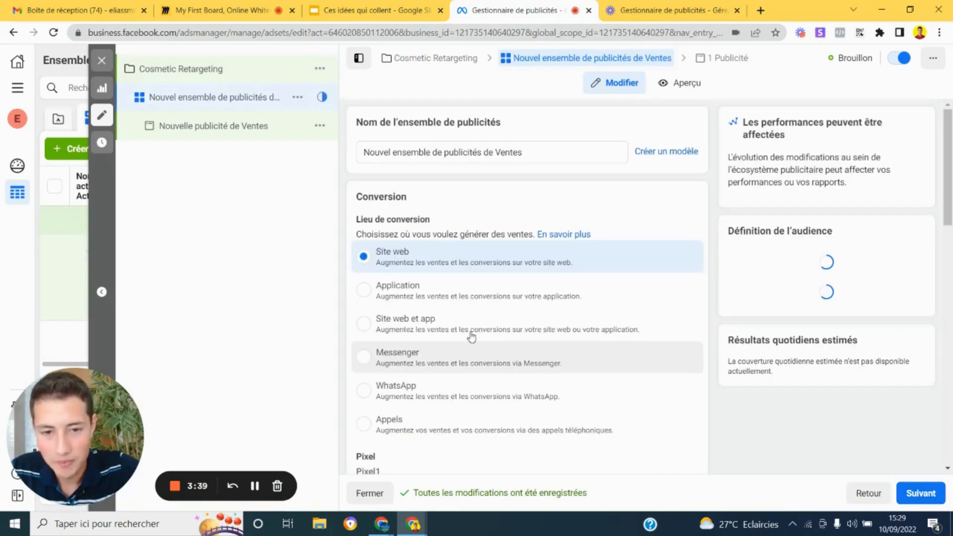
- Rename the new ad set as Cosmetic retargeting / visiteur du site
scroll(470, 323, down, 4)
scroll(470, 322, up, 4)
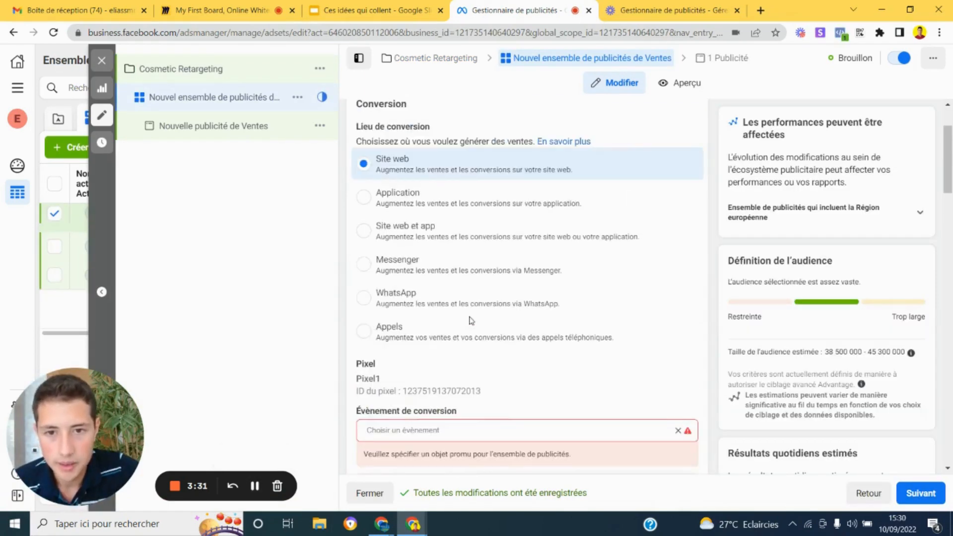
scroll(469, 322, down, 4)
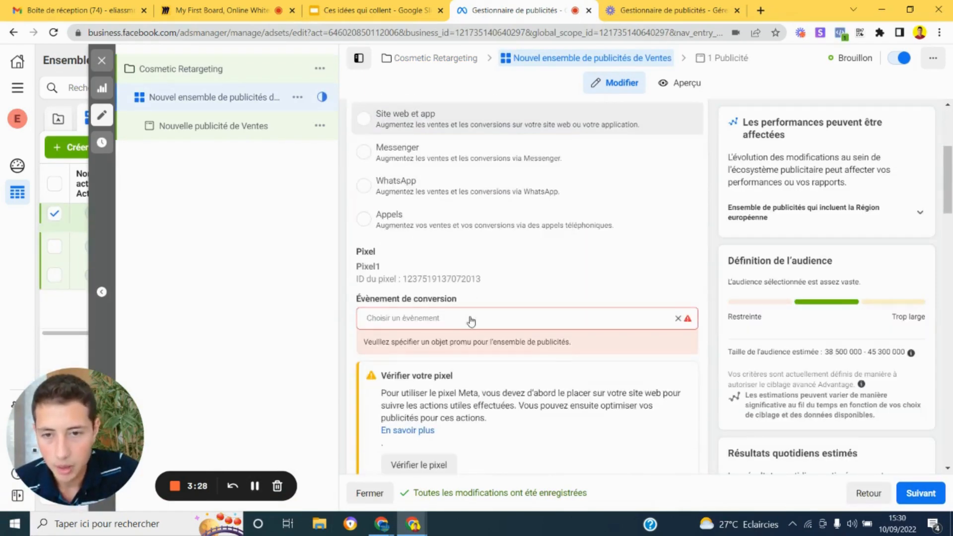
scroll(470, 322, up, 4)
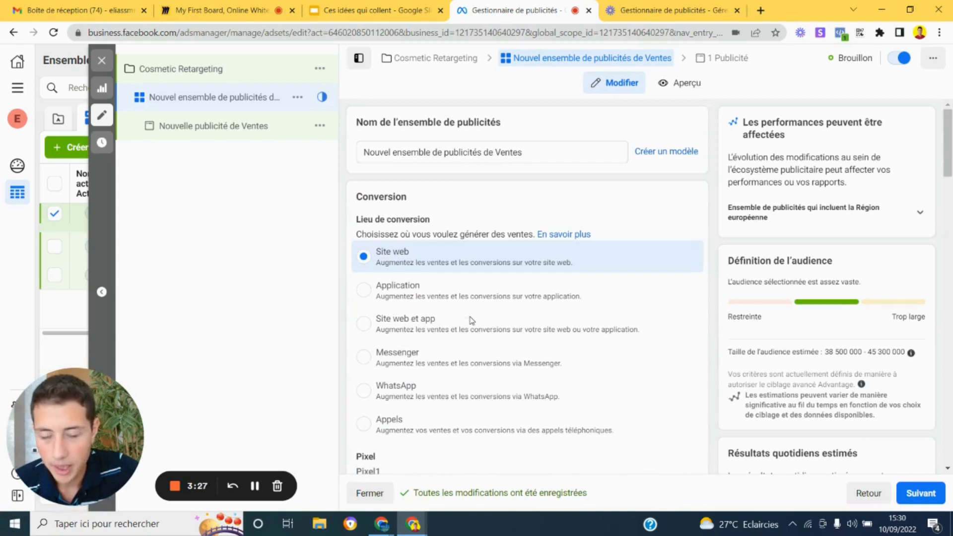
triple_click(472, 154)
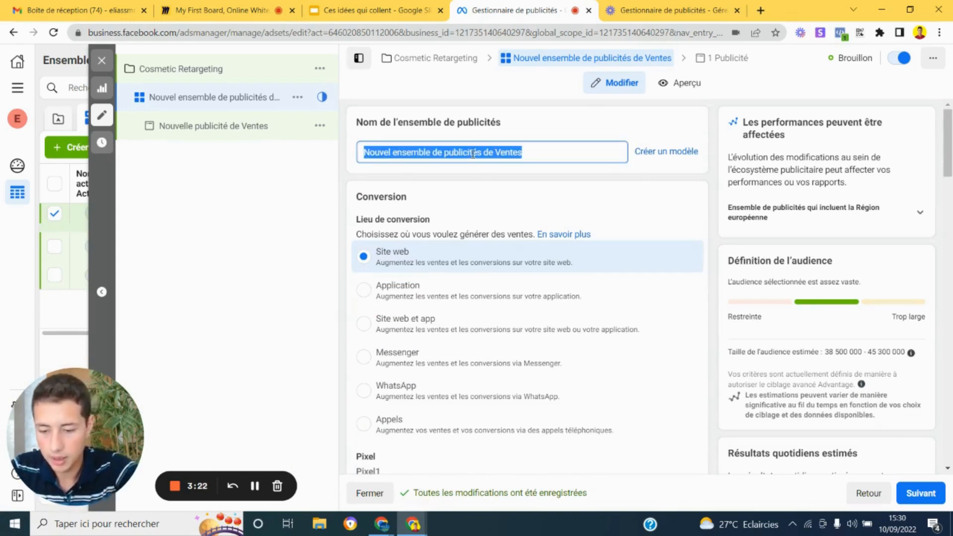
text(C)
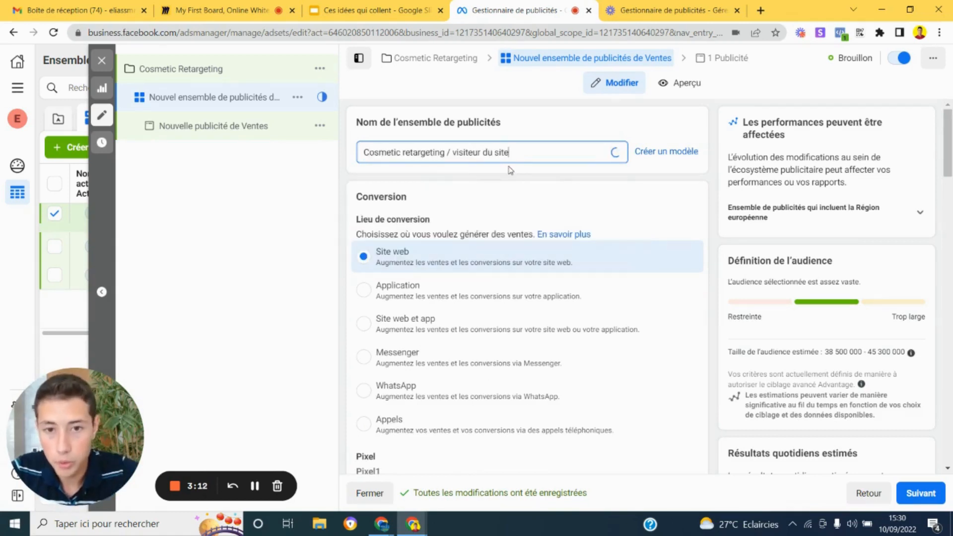
- Choose Achat as the conversion event for the retargeting ad set
scroll(514, 188, down, 2)
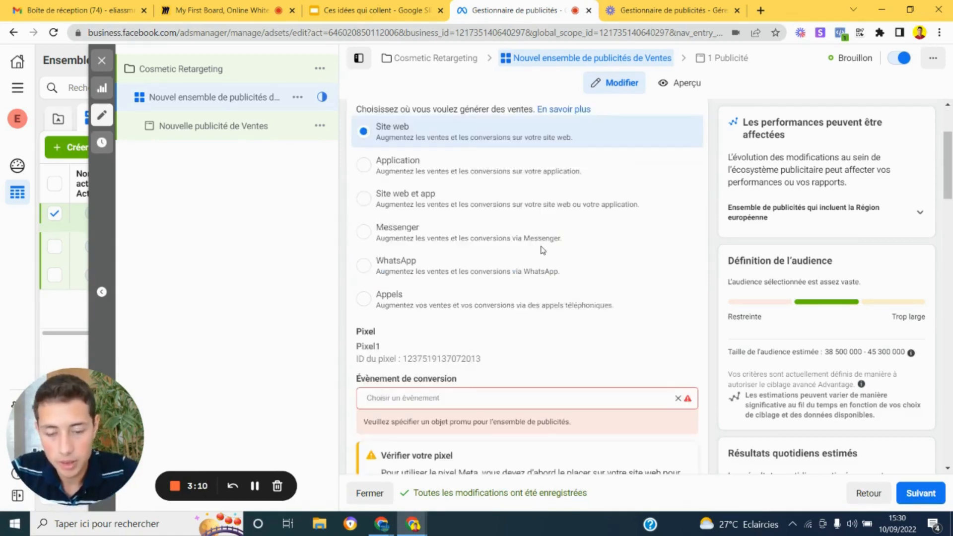
scroll(523, 277, down, 3)
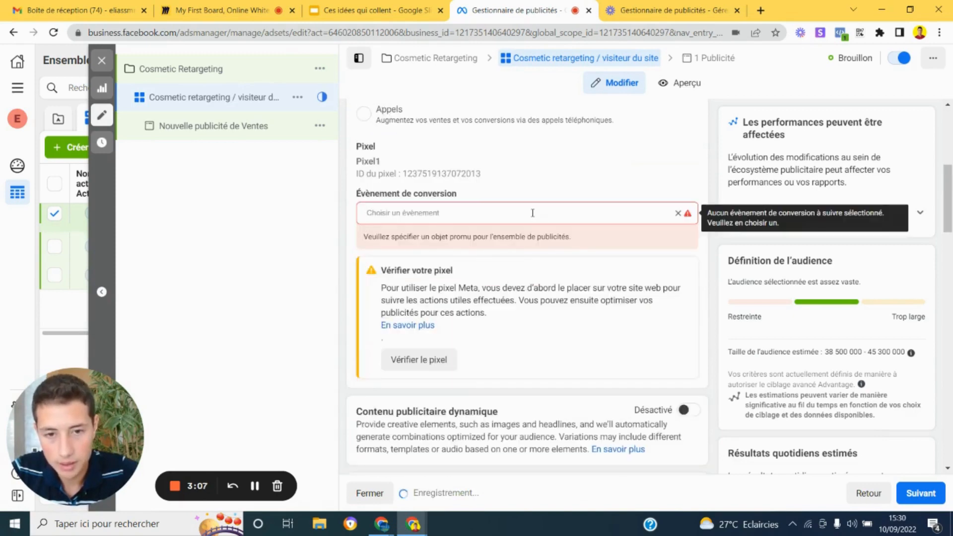
click(532, 213)
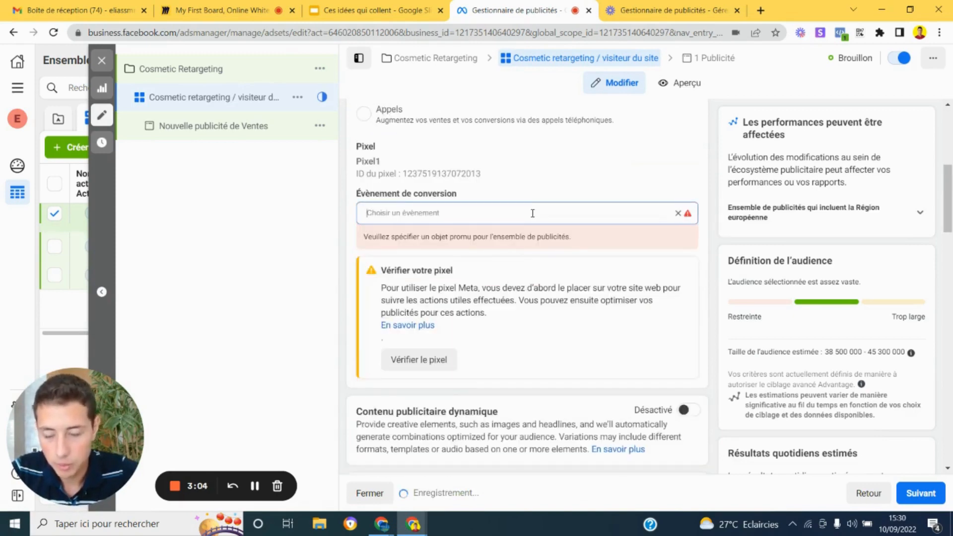
text(ac)
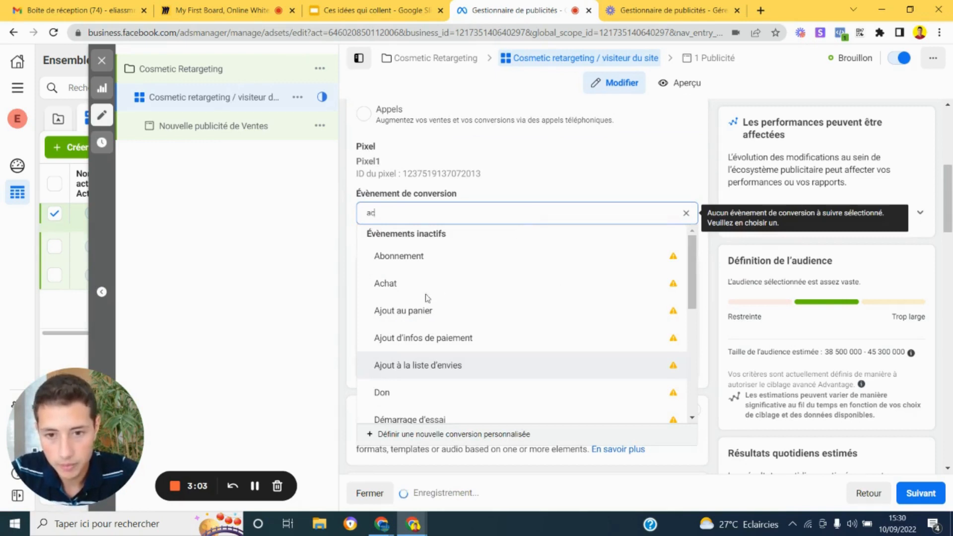
text(h)
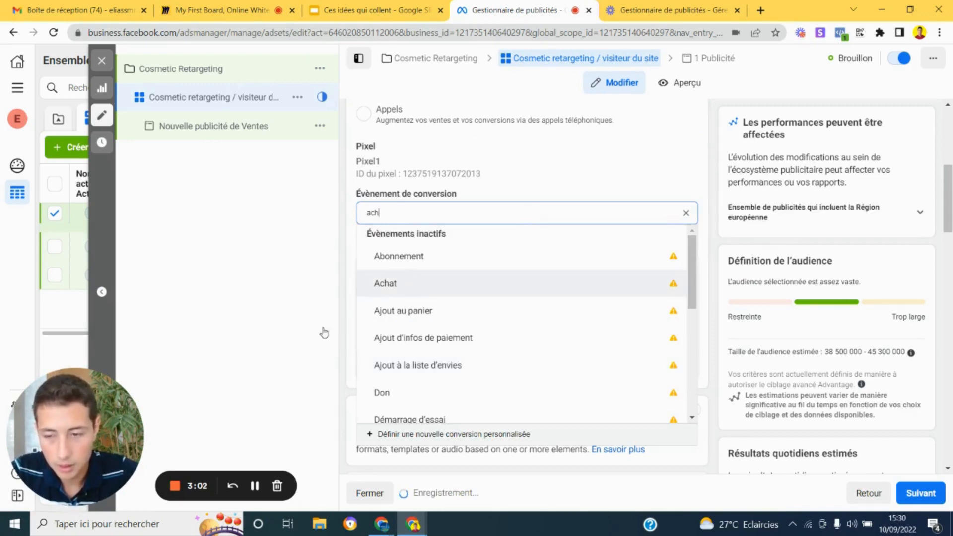
click(535, 276)
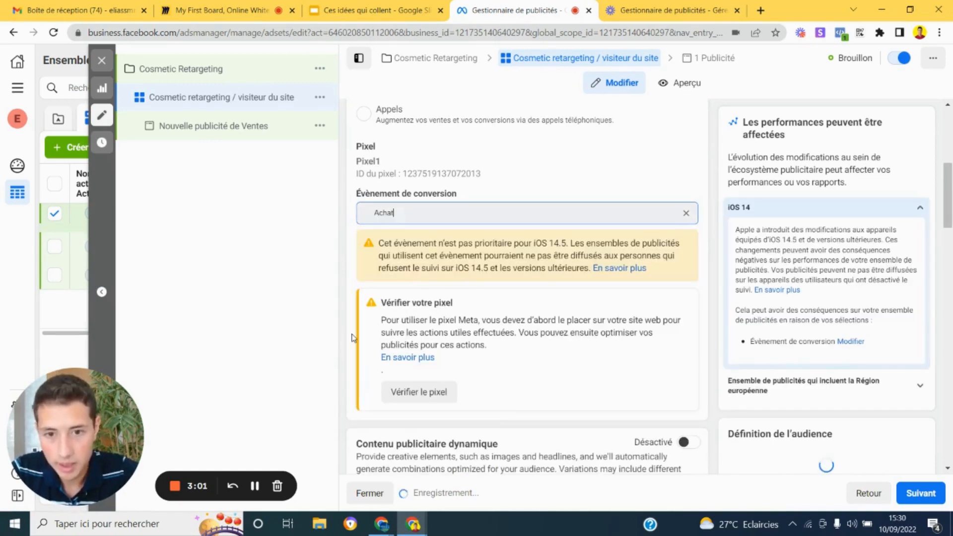
- Check the ad set's custom audience search field and open the Audiences tool for the ad account
scroll(351, 337, down, 2)
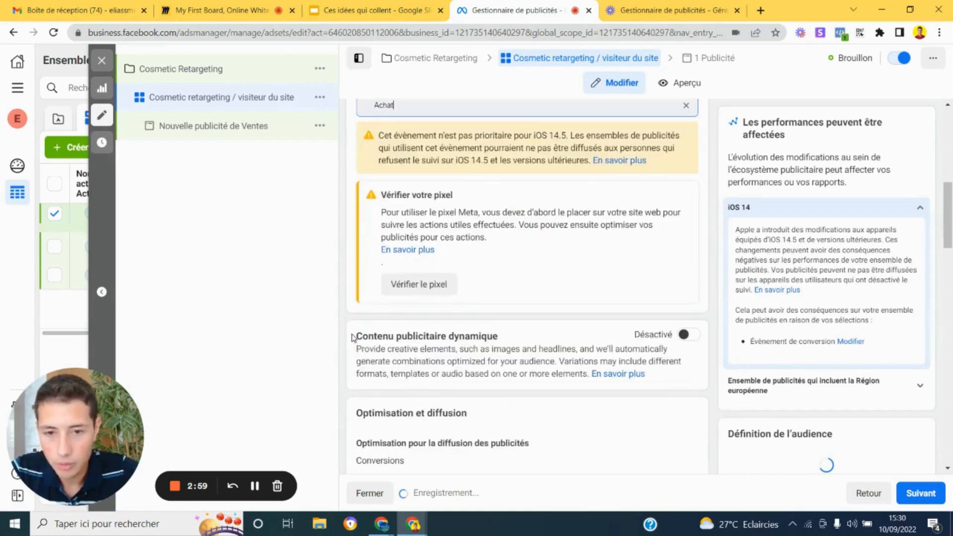
scroll(351, 337, down, 1)
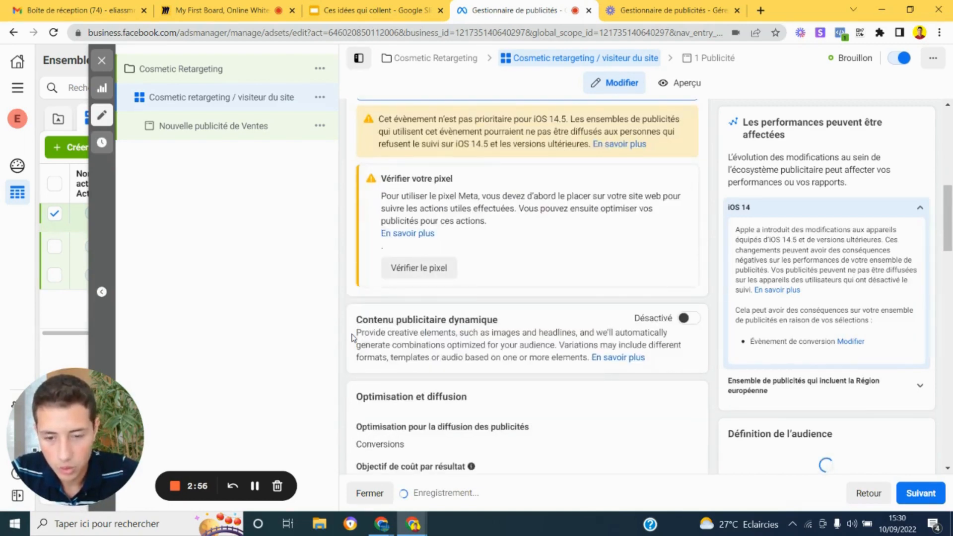
scroll(351, 338, down, 4)
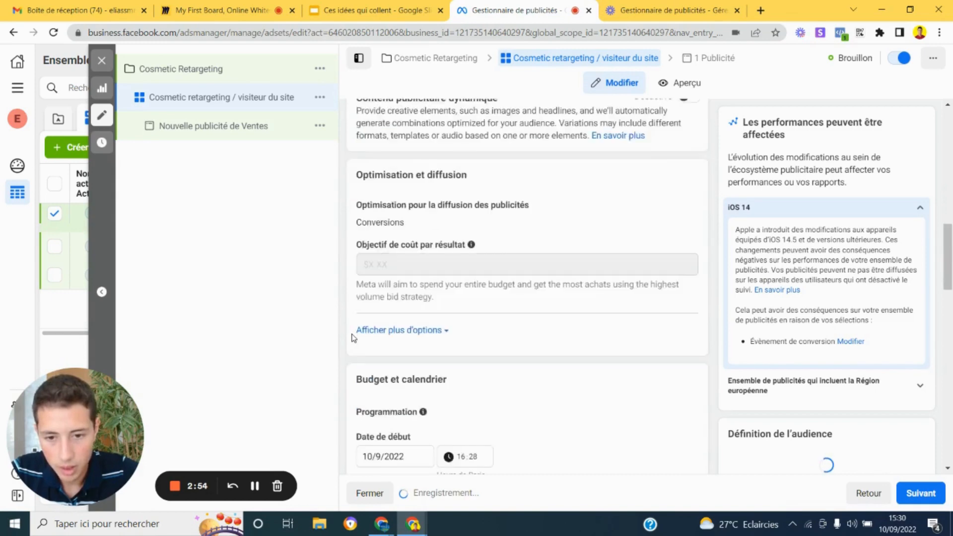
scroll(351, 338, down, 8)
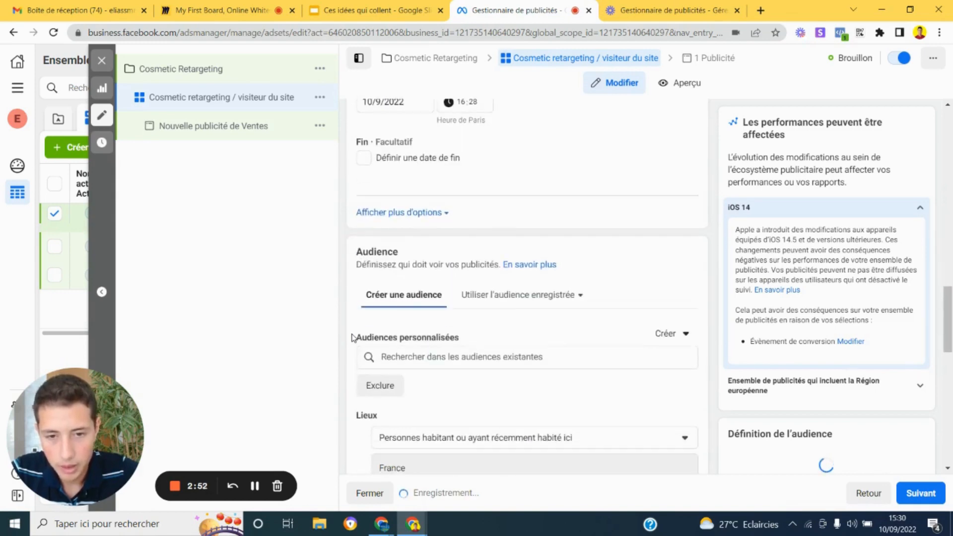
scroll(436, 279, down, 1)
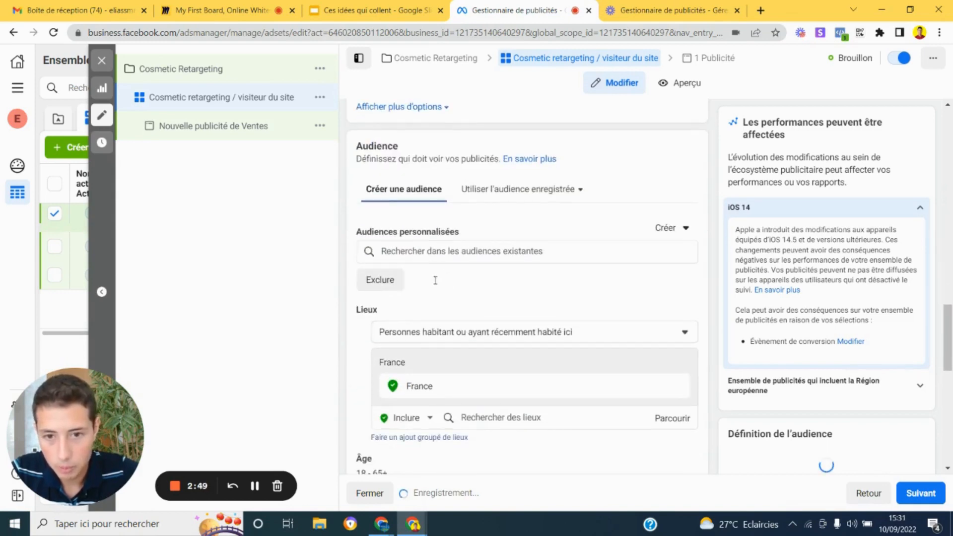
click(436, 250)
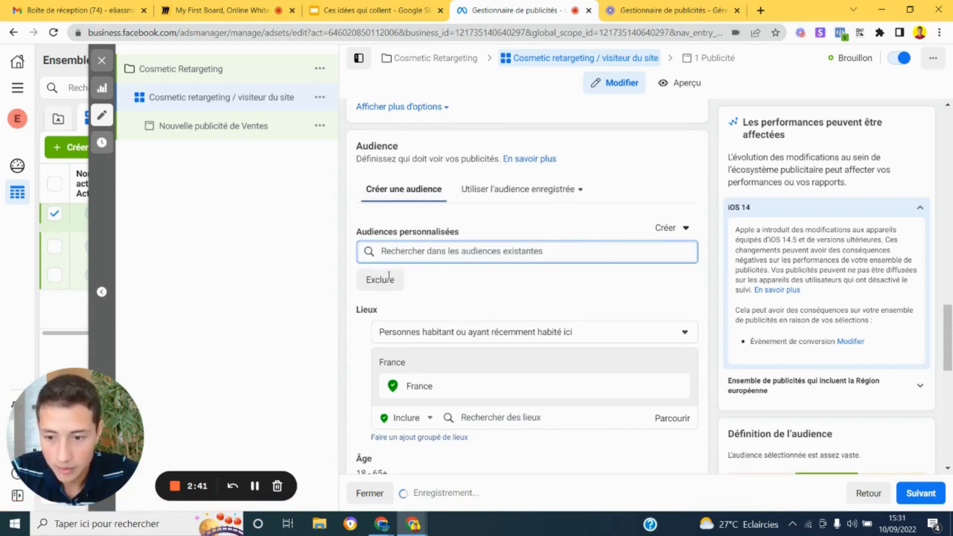
click(18, 89)
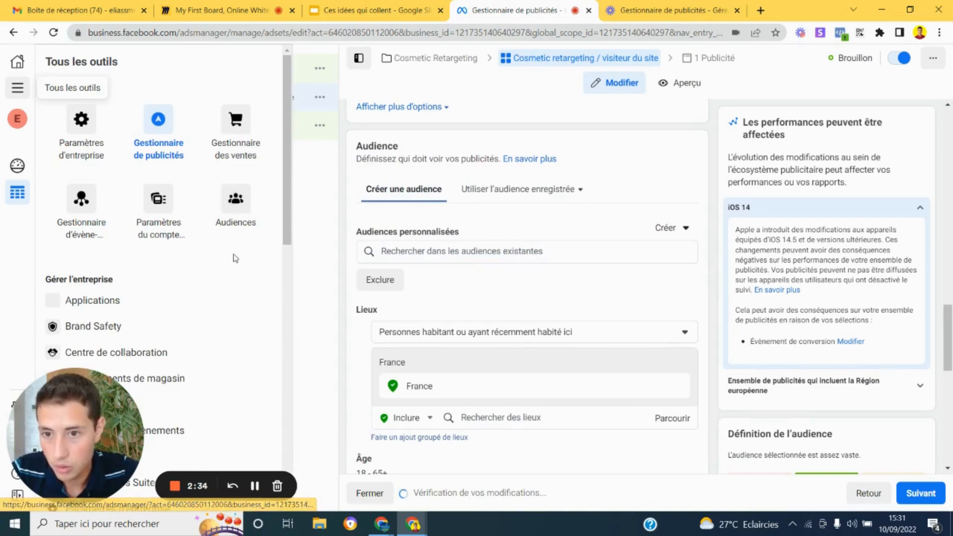
click(243, 213)
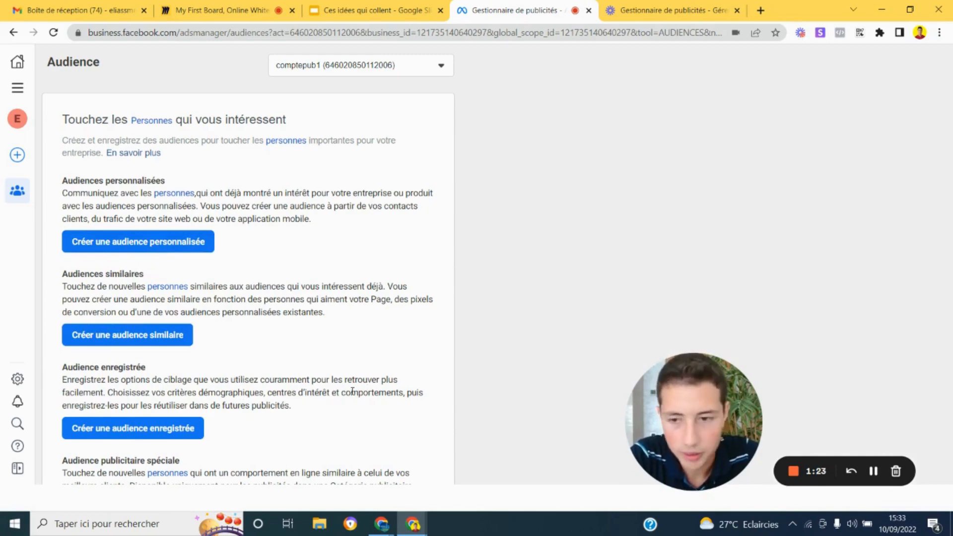
- Start creating a custom audience with Site web as its source
click(140, 250)
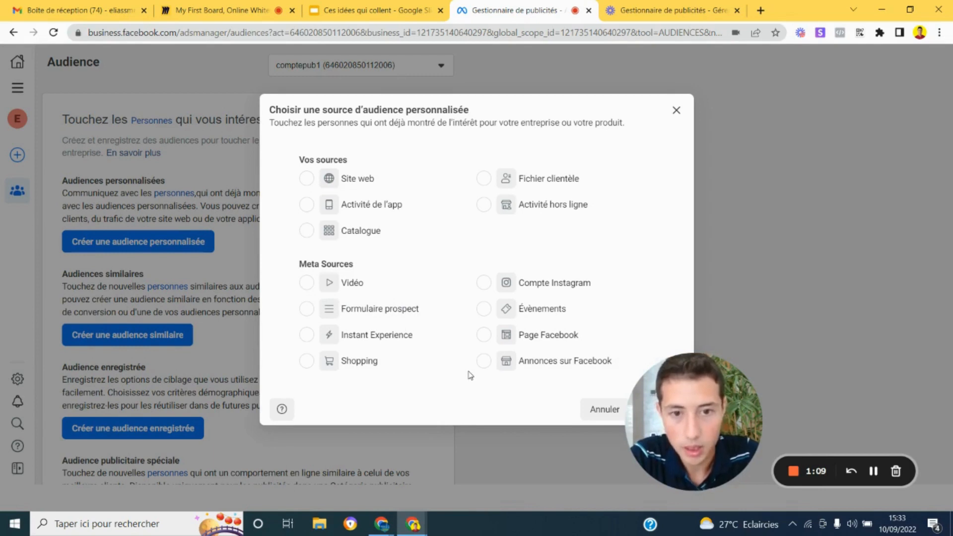
click(364, 179)
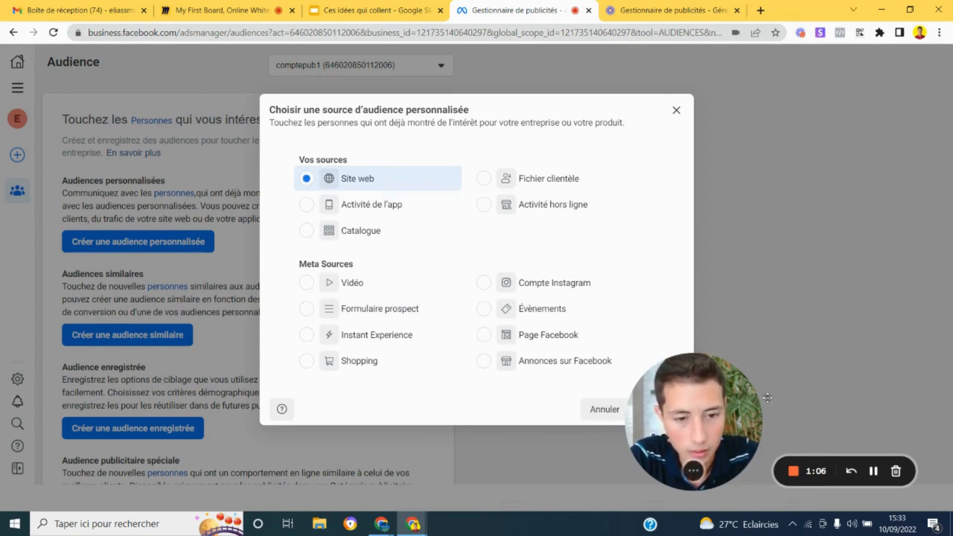
drag(761, 399, 874, 373)
click(664, 409)
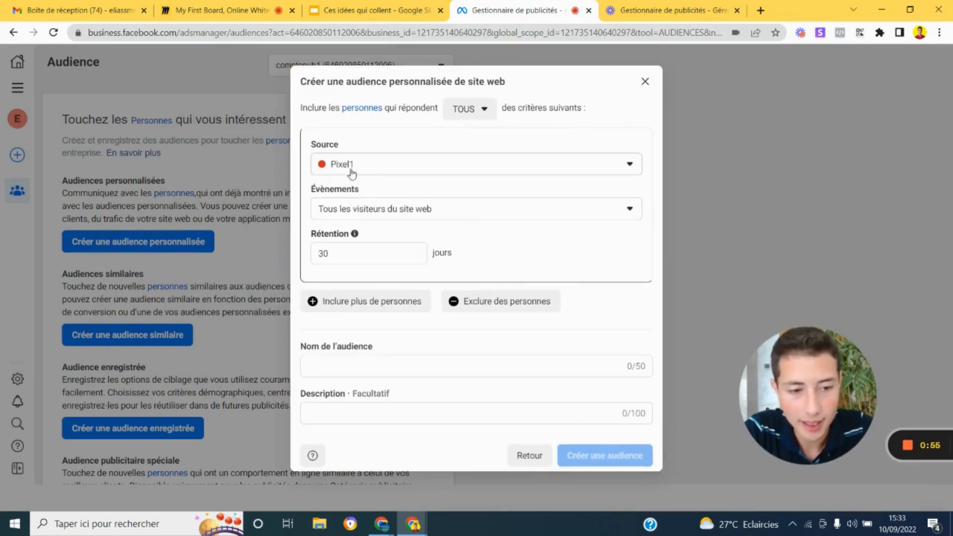
- Include all website visitors tracked by Pixel1 and set their retention to 180 days
click(365, 214)
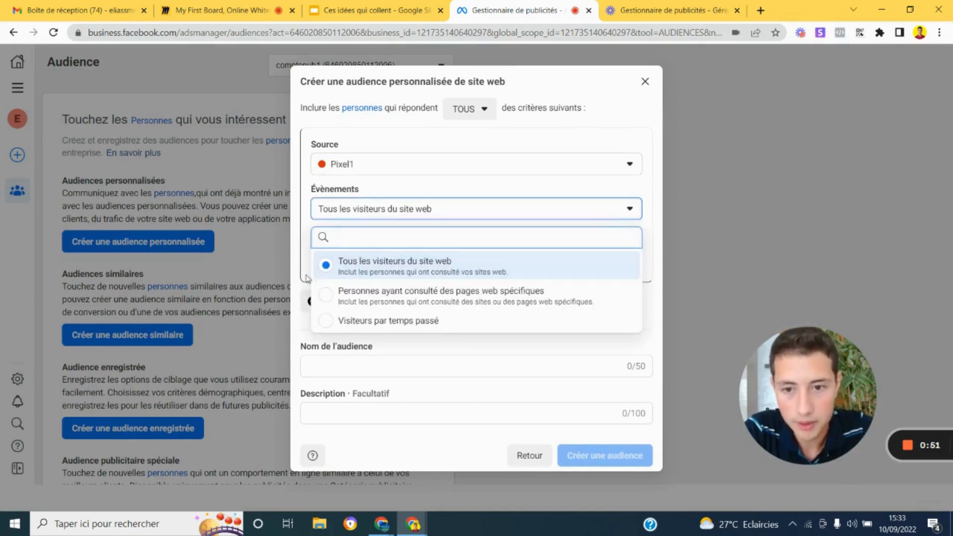
click(343, 274)
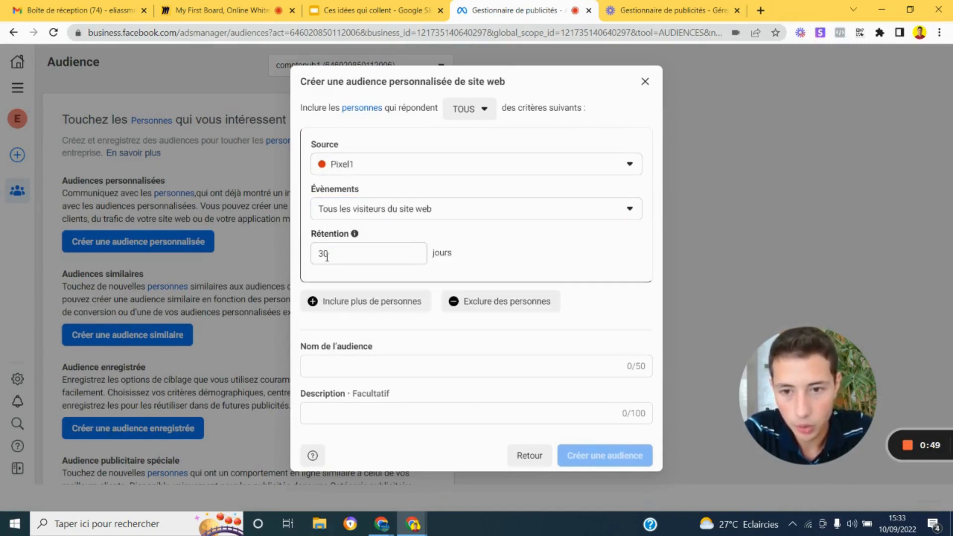
double_click(325, 254)
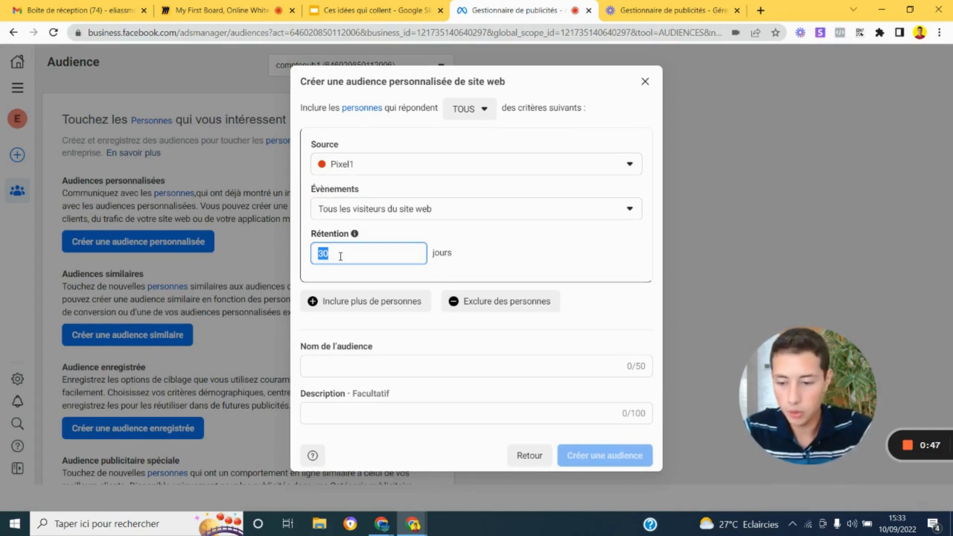
text(180)
click(511, 232)
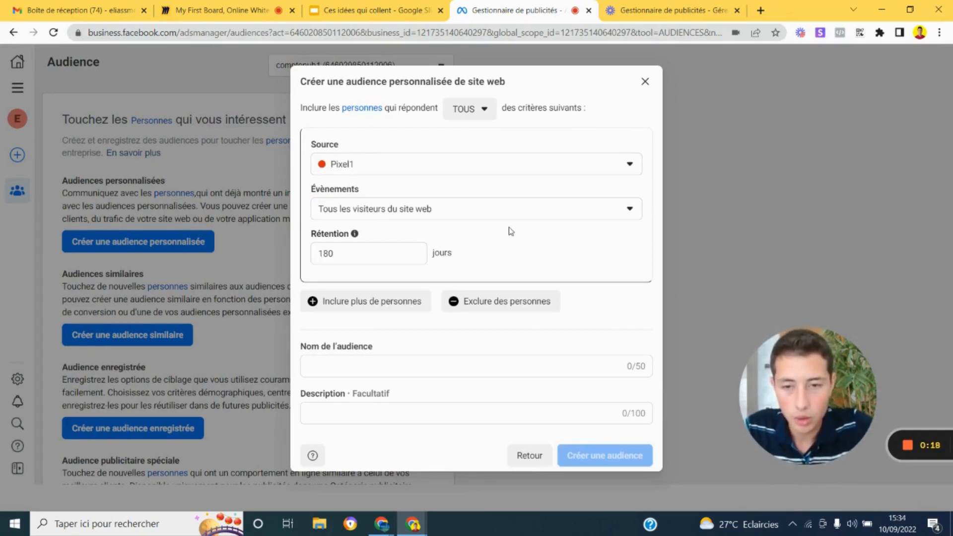
- Add an exclusion for people who visited specific web pages, with a retention of 180 days
click(454, 304)
scroll(536, 294, down, 4)
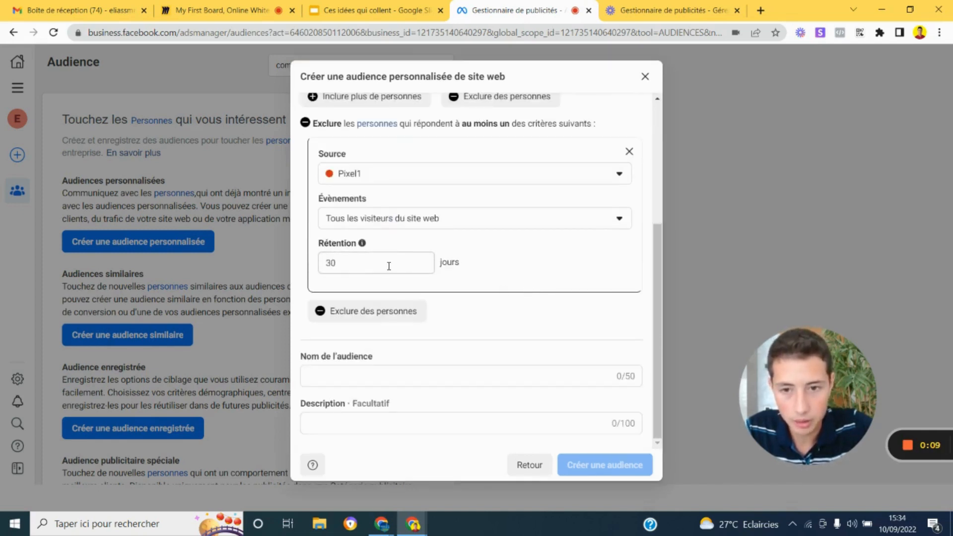
double_click(388, 266)
text(180)
click(520, 258)
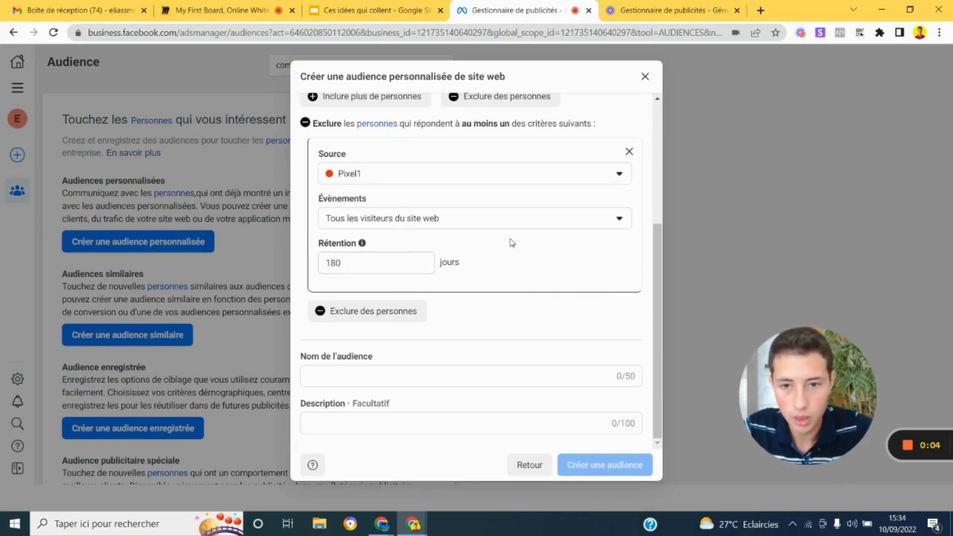
click(497, 223)
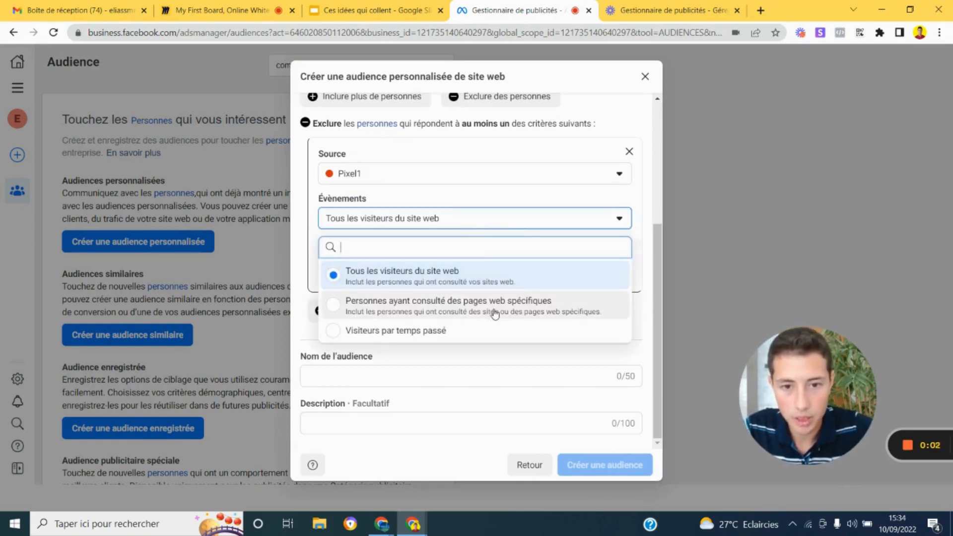
click(427, 320)
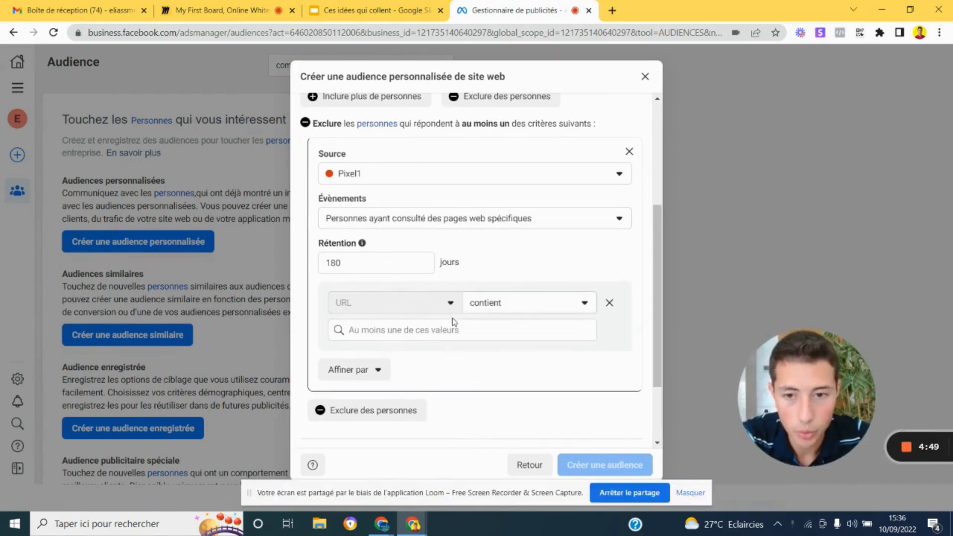
- Name the website custom audience "audience visiteur du site"
click(435, 331)
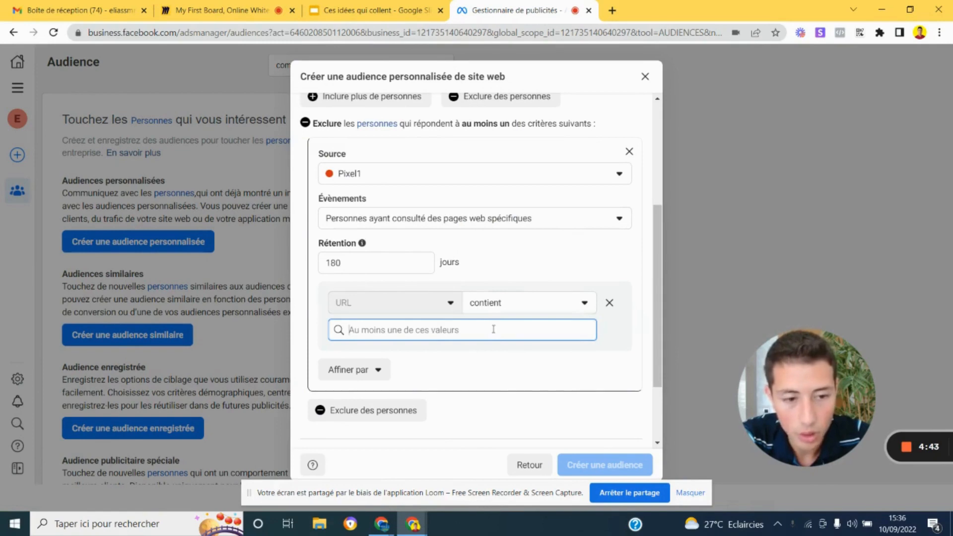
scroll(493, 329, down, 2)
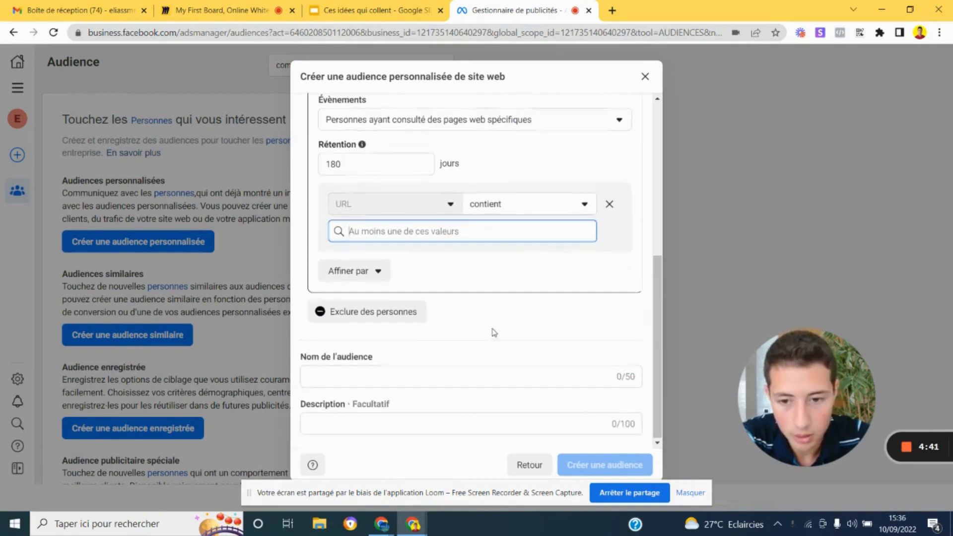
scroll(492, 328, up, 5)
scroll(491, 330, down, 5)
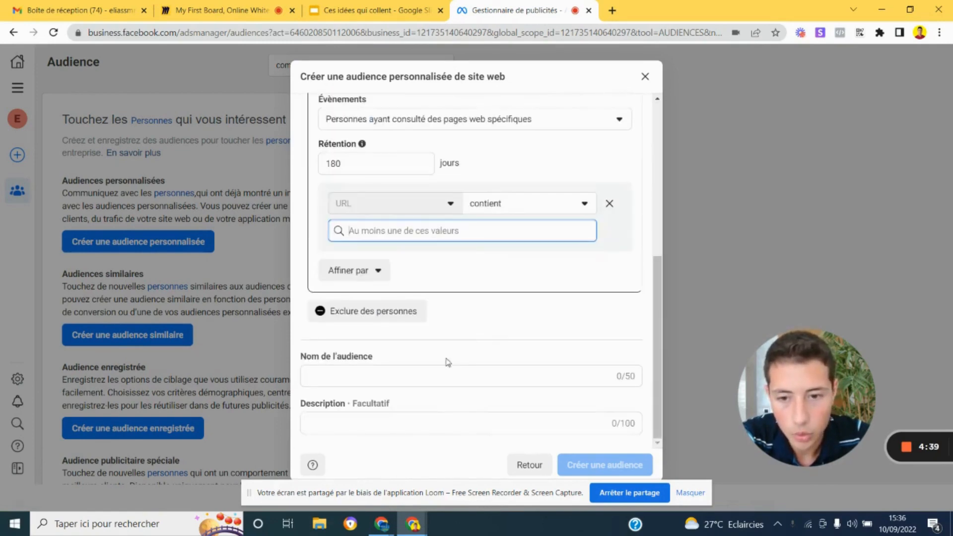
click(436, 372)
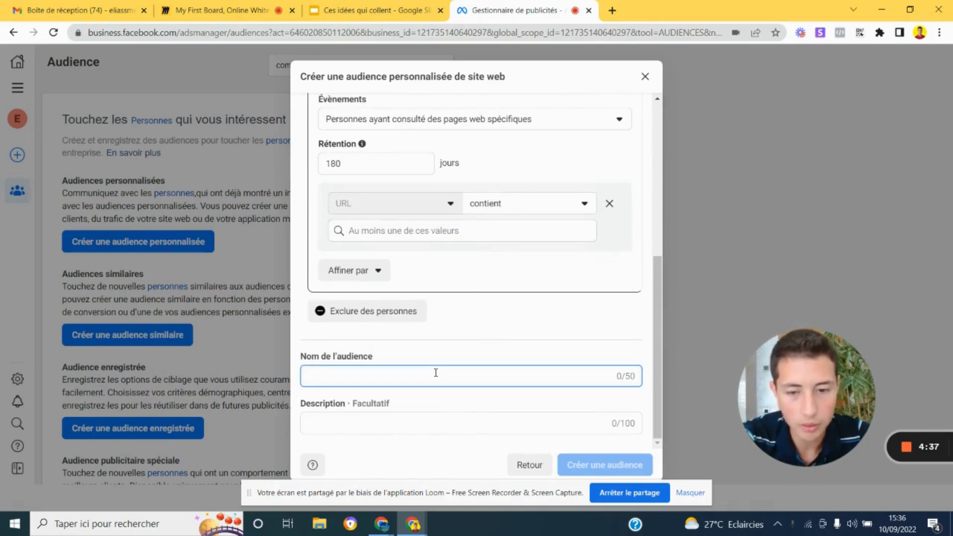
text(au)
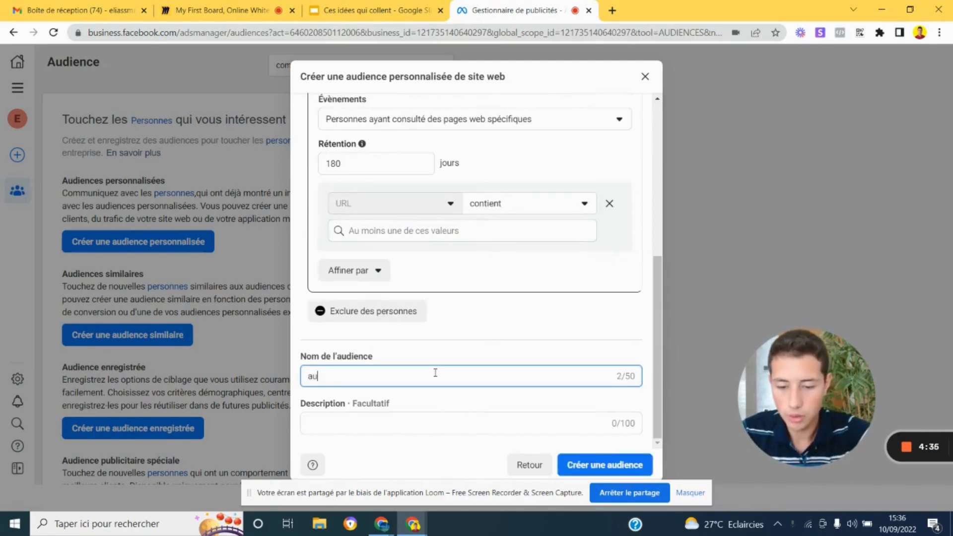
text(dience visiteur )
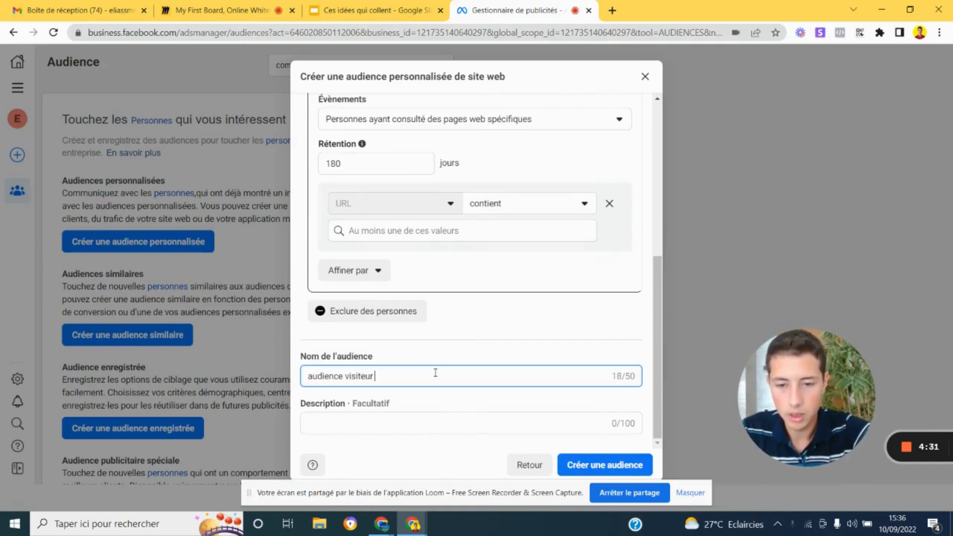
text(du site)
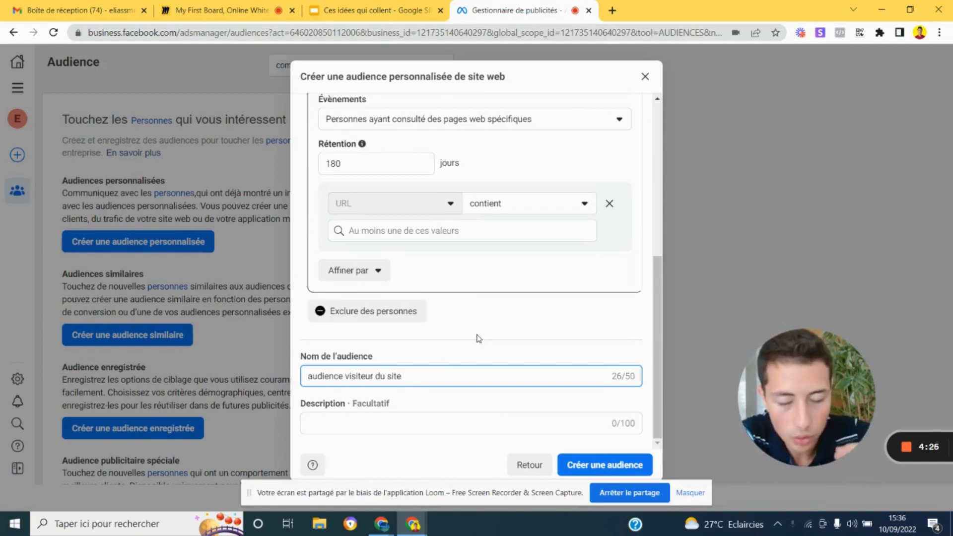
- Remove the exclusion for specific web page visitors, create the website audience, and dismiss the notice about unused audiences
scroll(534, 285, up, 3)
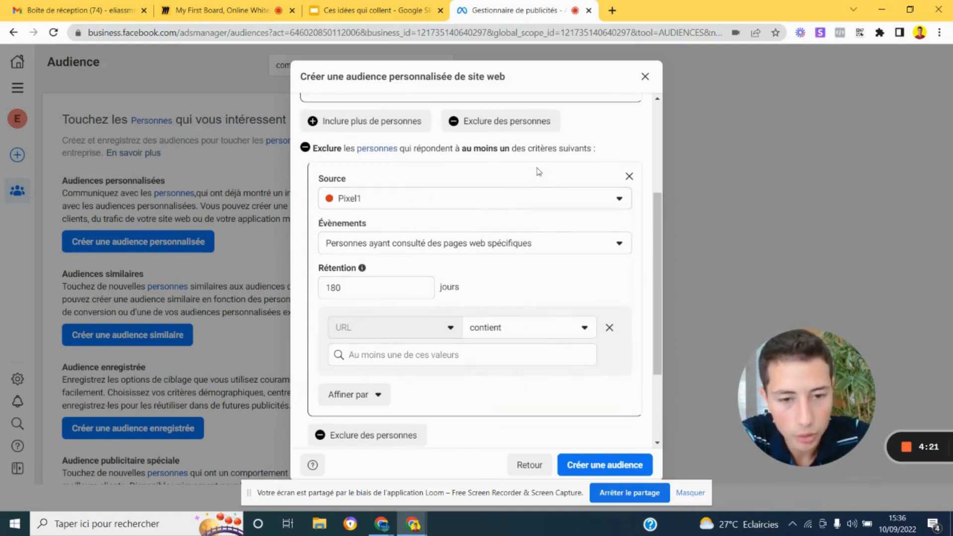
click(627, 177)
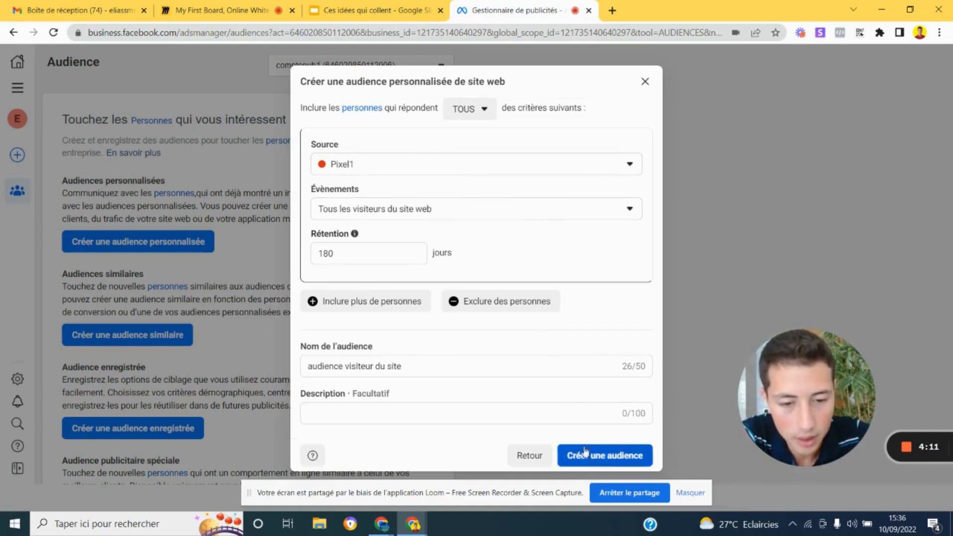
click(581, 456)
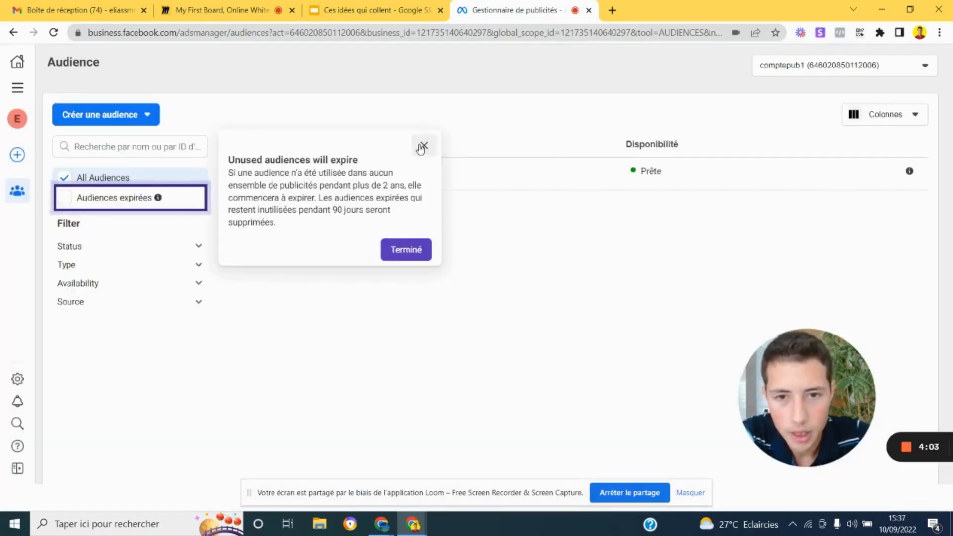
click(422, 145)
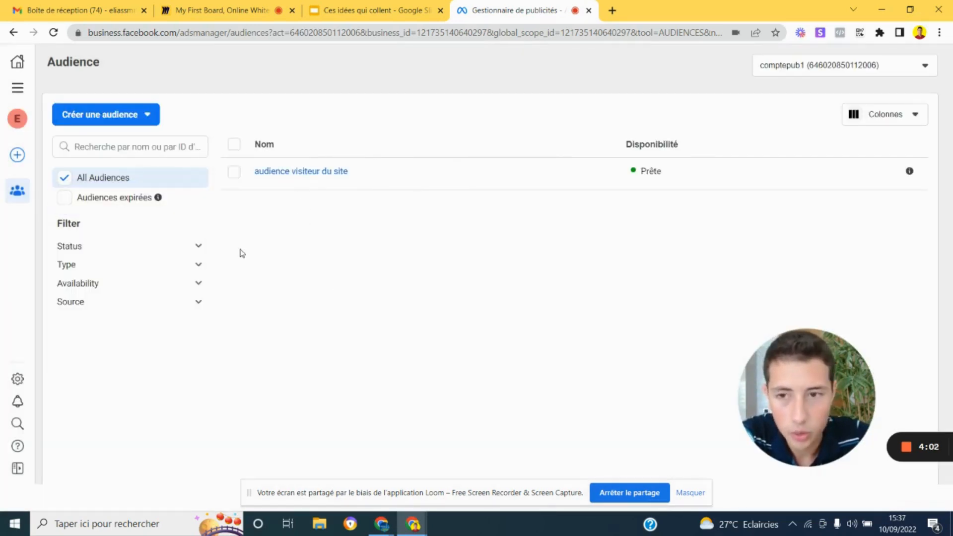
- Start another website custom audience on Pixel1 for people who visited specific web pages, with a retention of 180 days
click(82, 112)
click(115, 147)
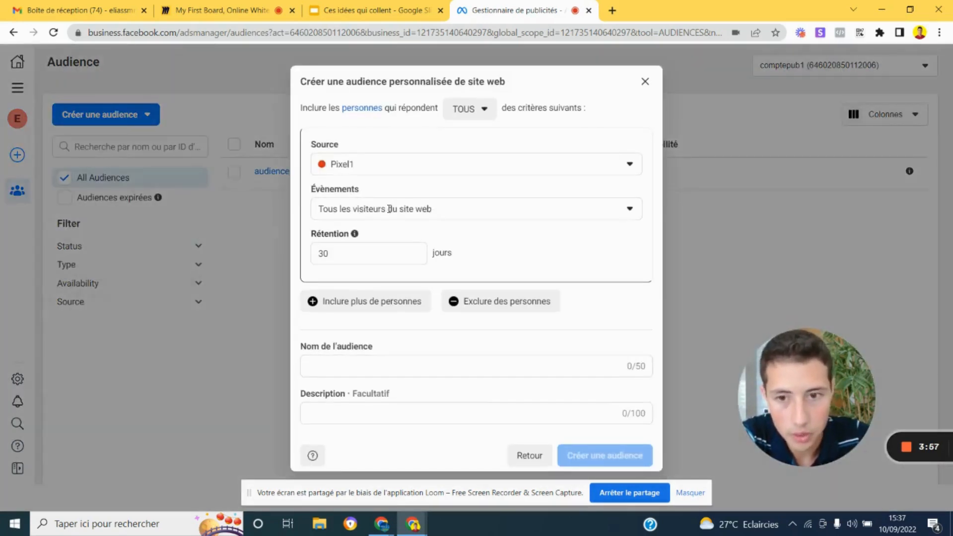
double_click(382, 253)
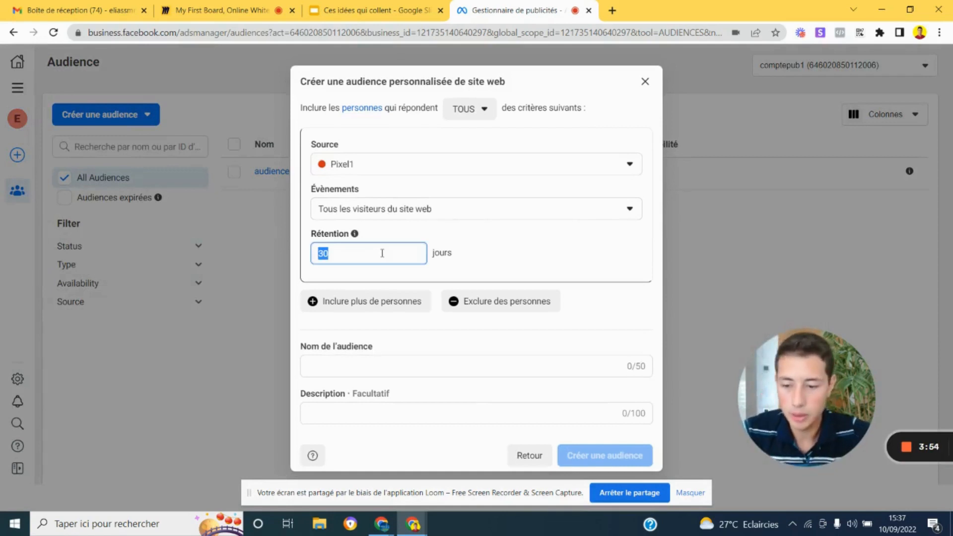
text(8)
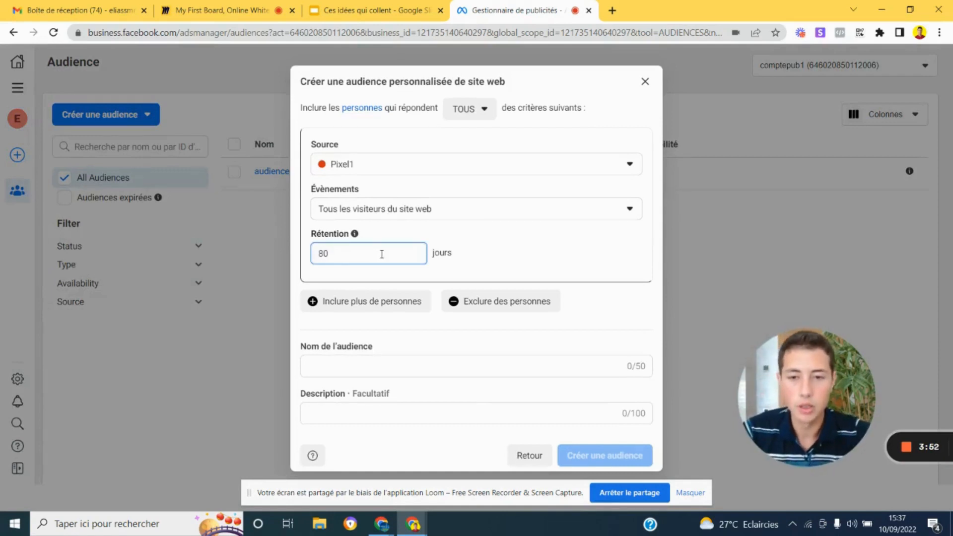
click(406, 210)
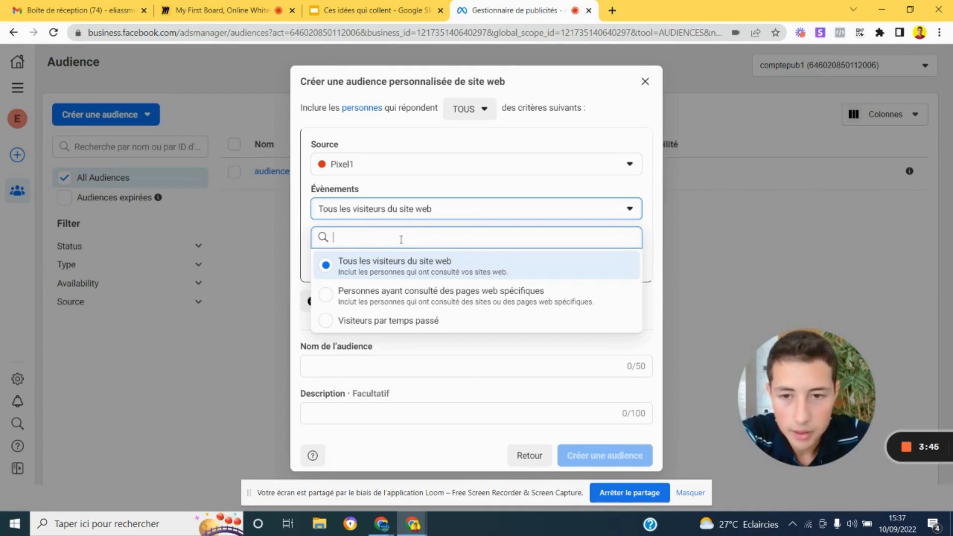
click(376, 305)
click(391, 323)
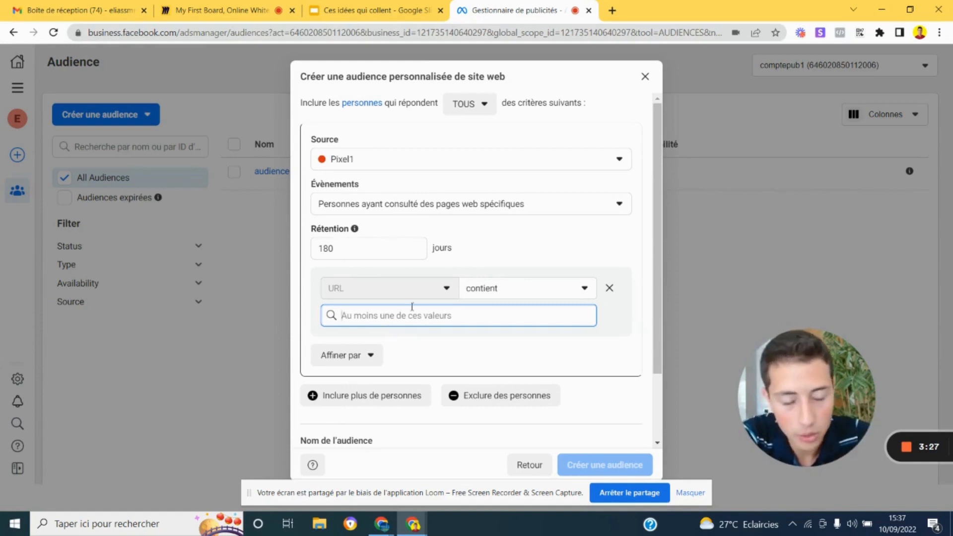
- Name the specific web page audience "Audience ajout au panier" and create it
scroll(502, 241, down, 2)
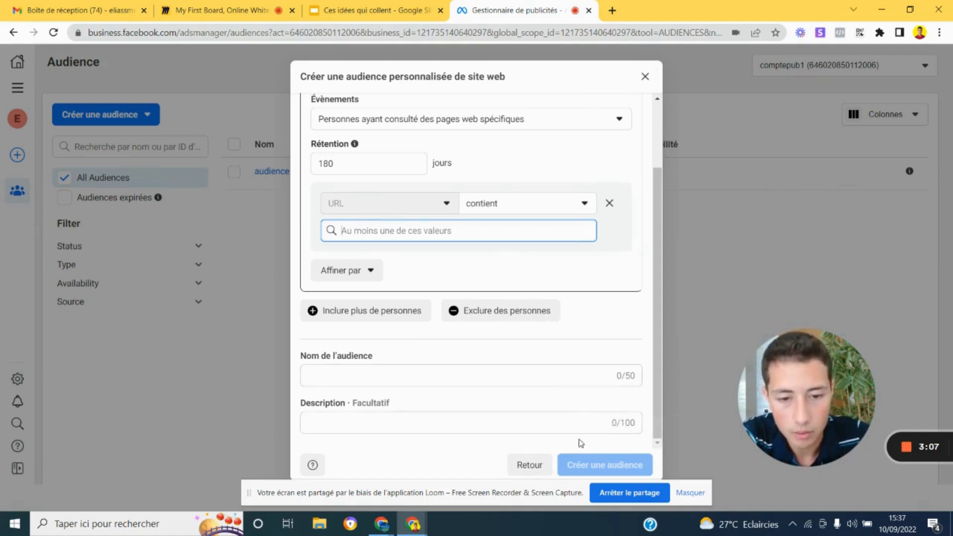
click(511, 376)
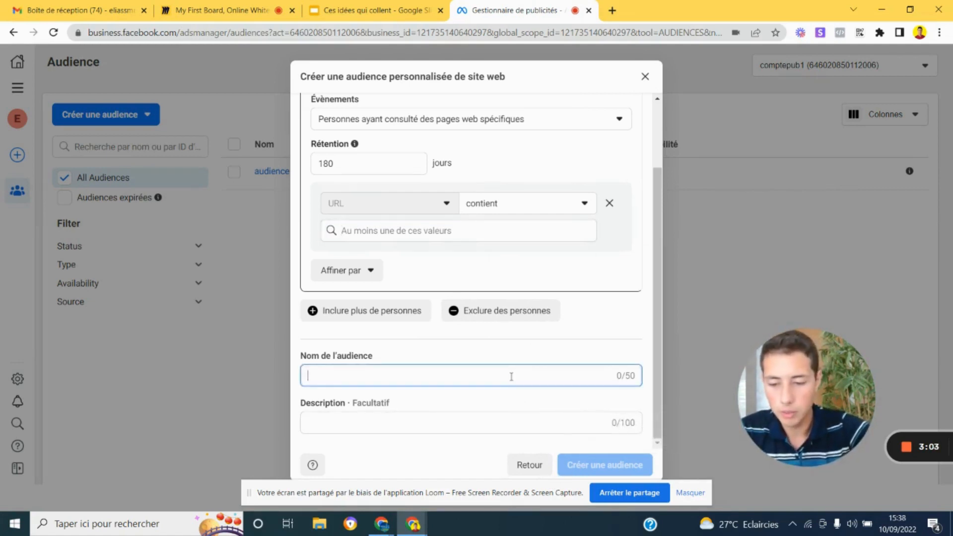
text(Audience )
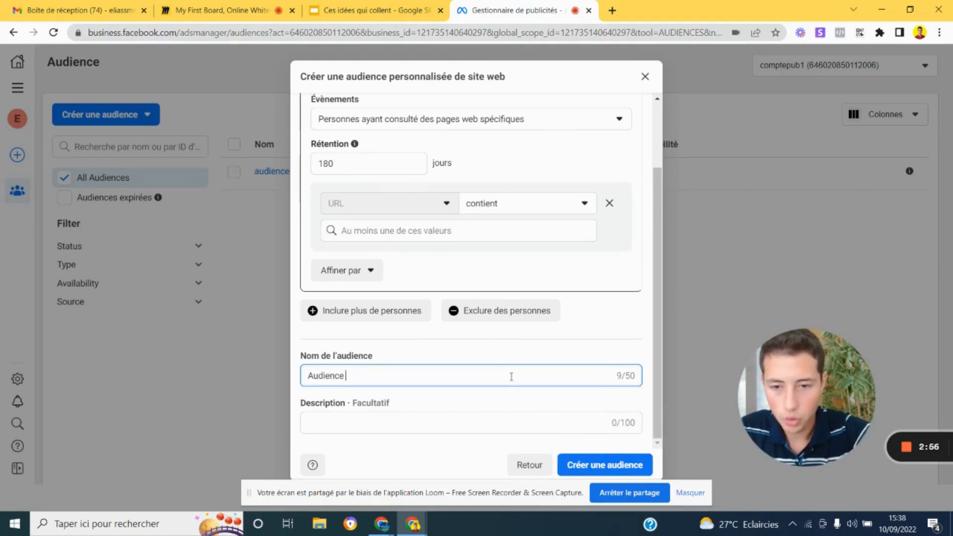
text(ajout au panier)
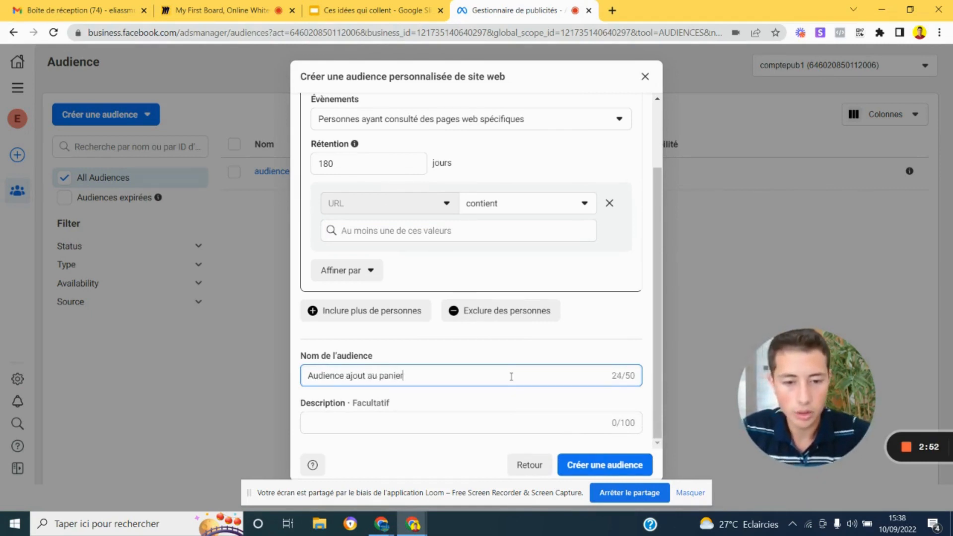
click(592, 466)
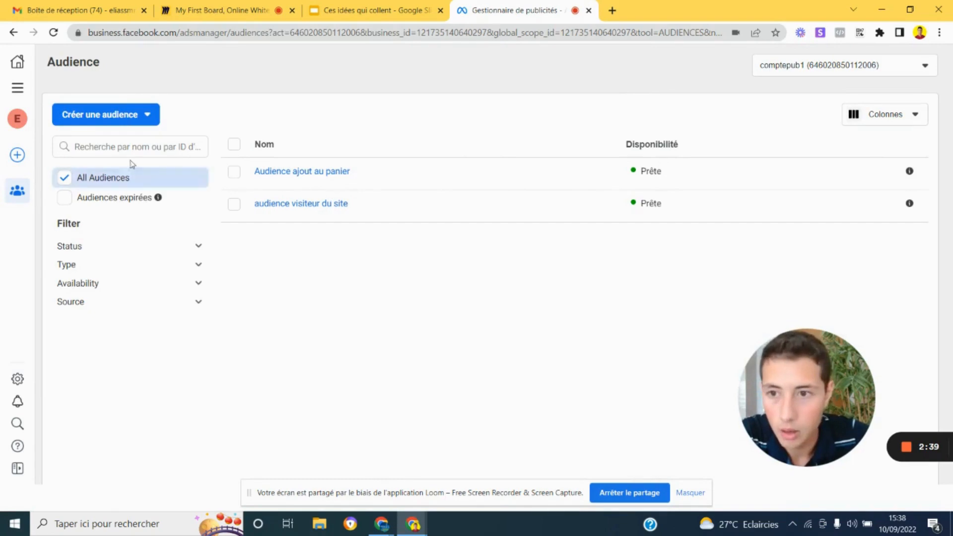
- Start a lookalike audience with the custom audience "audience visiteur du site" as its source
click(86, 117)
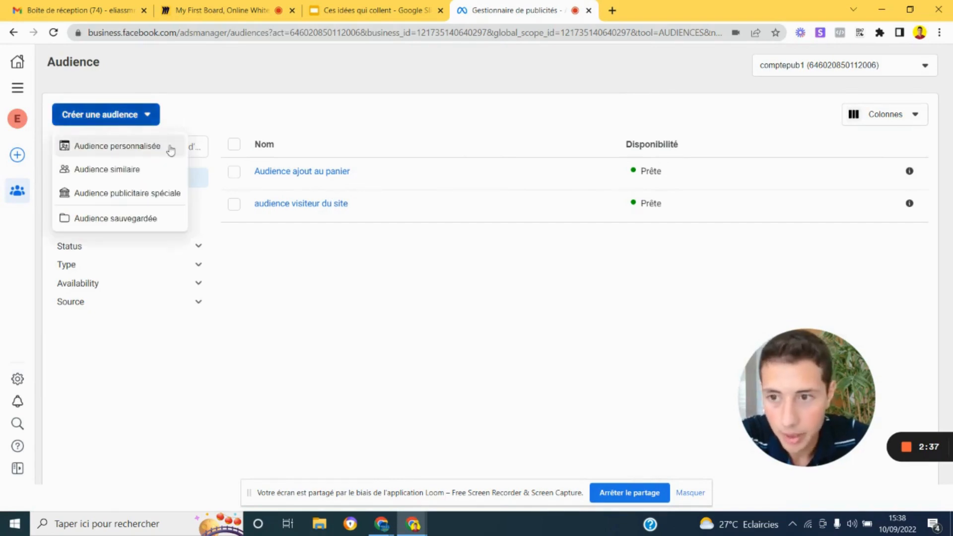
click(130, 173)
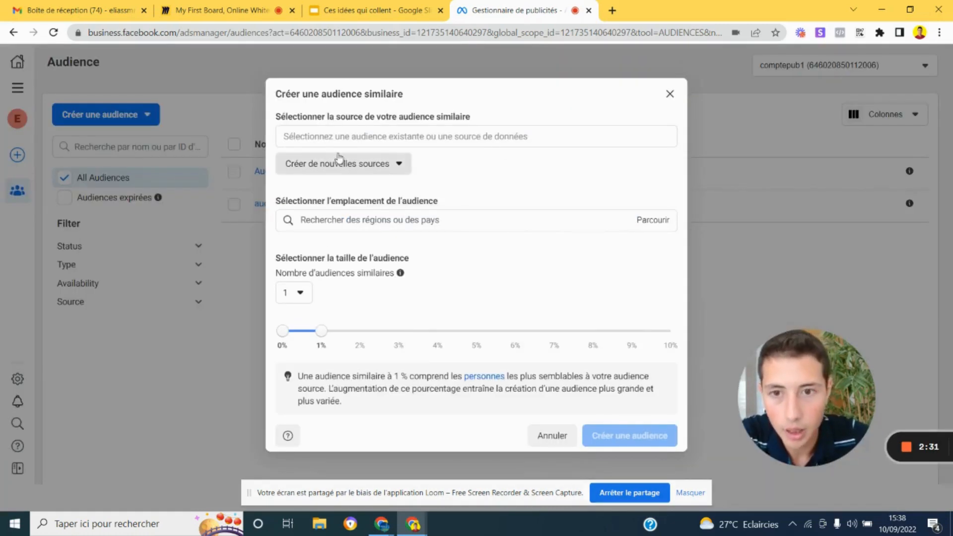
click(343, 138)
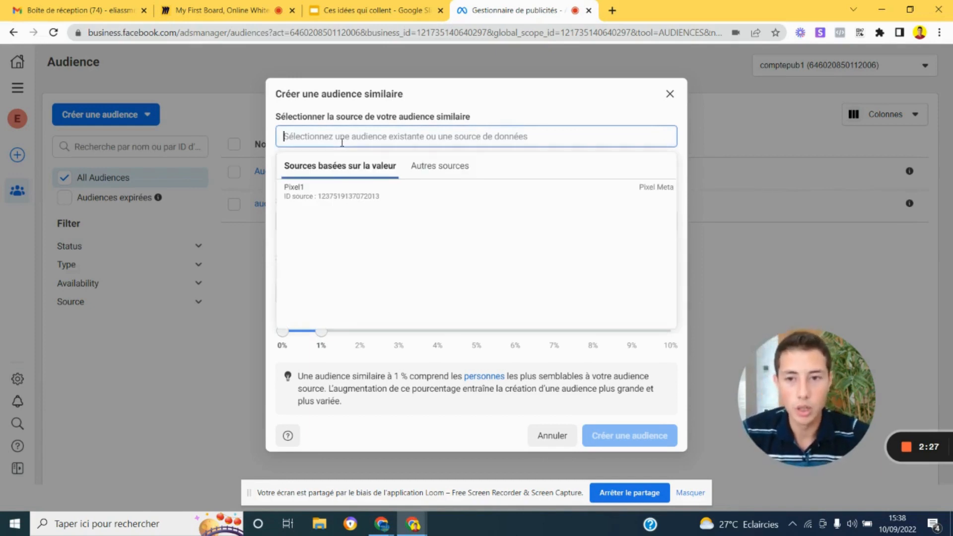
click(422, 172)
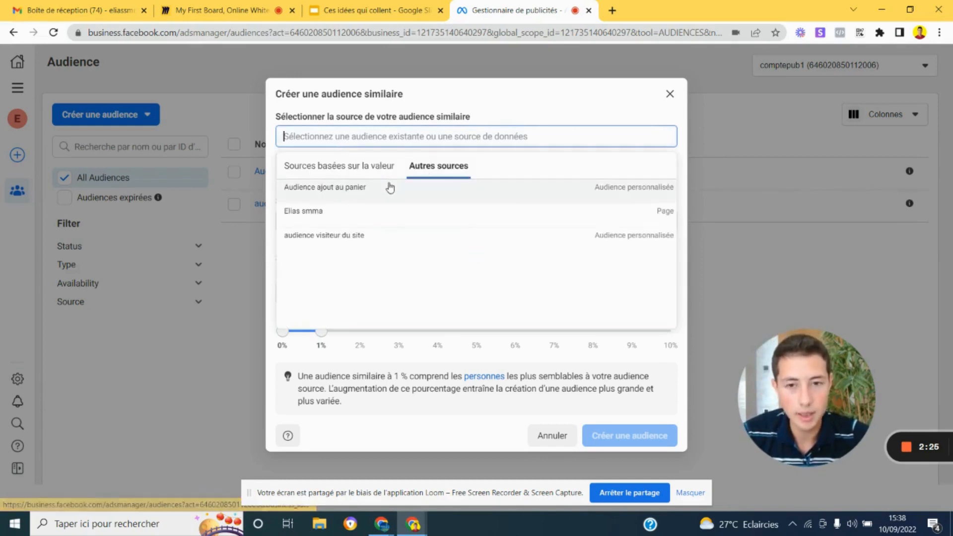
click(342, 247)
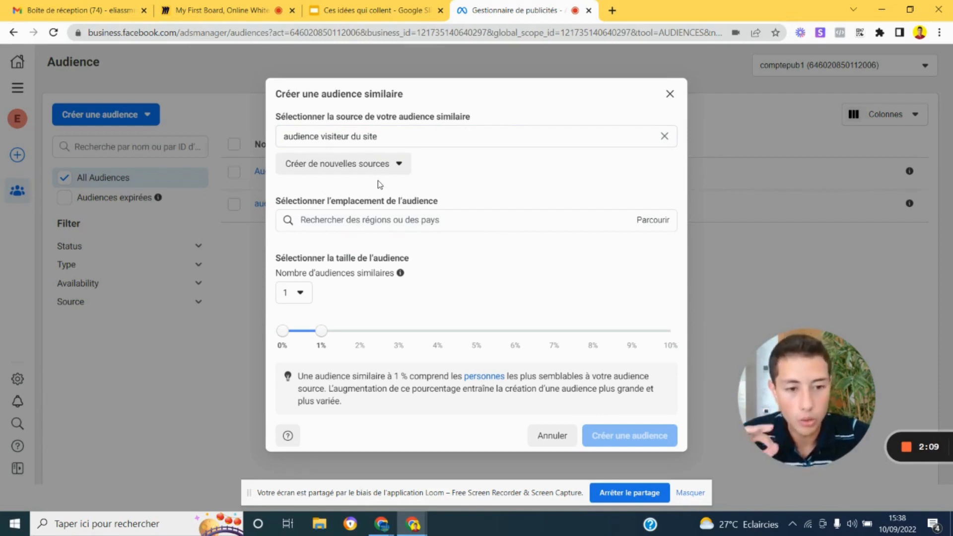
- Set the lookalike audience's location to France
click(366, 221)
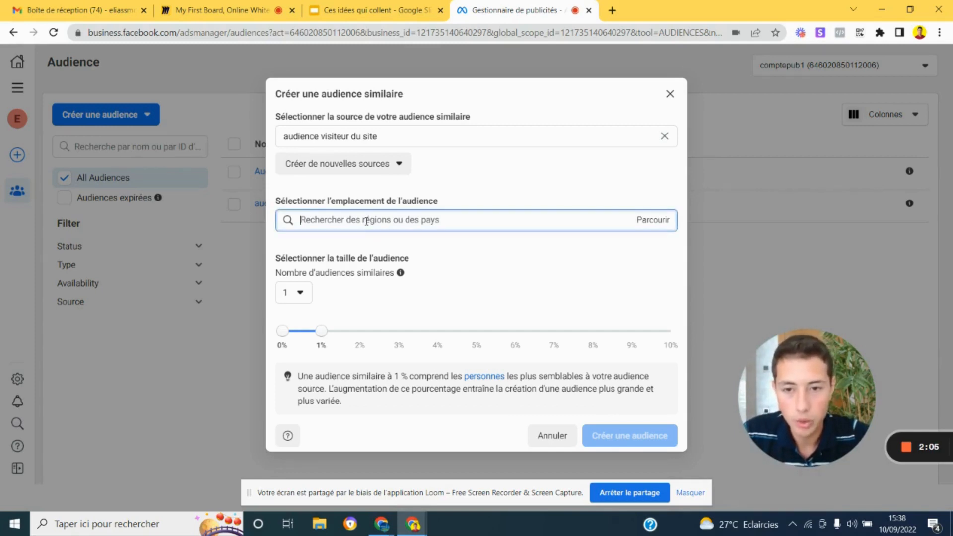
text(france)
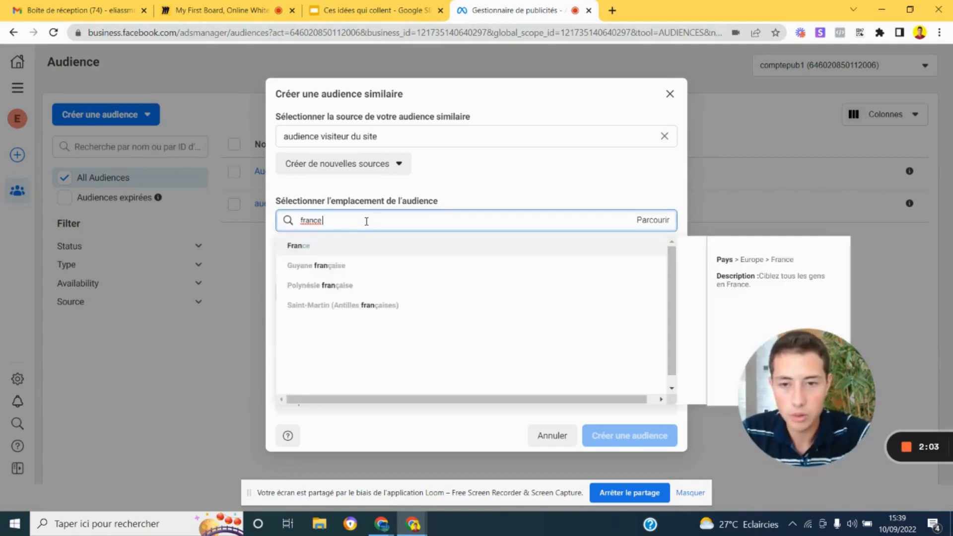
click(361, 243)
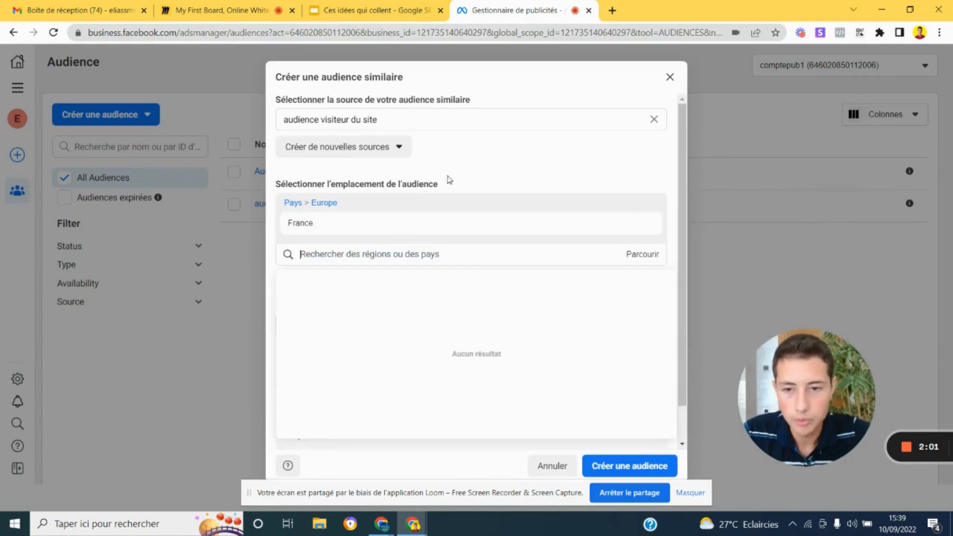
click(489, 188)
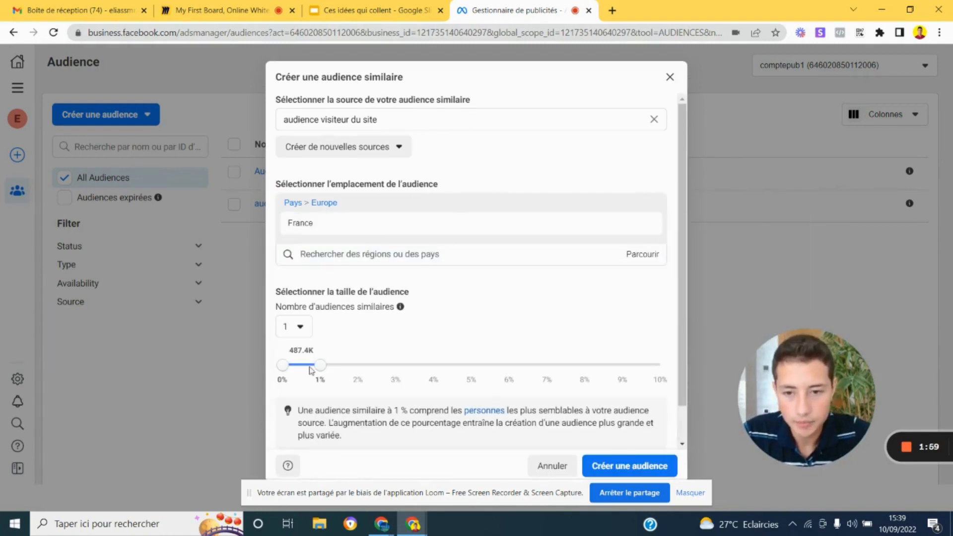
- Set the lookalike audience's size range to 3% to 7%, create it, and return to the audience list
drag(322, 371, 391, 372)
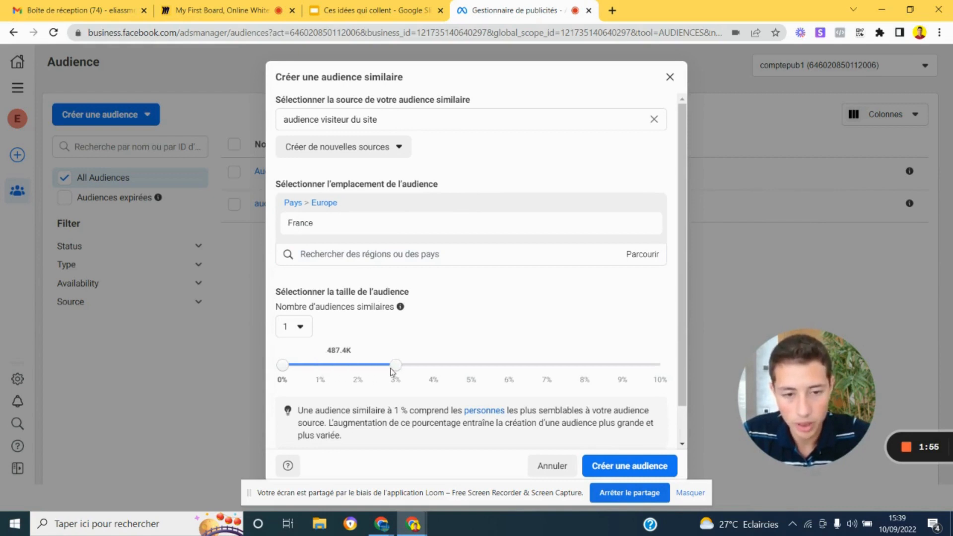
scroll(521, 287, down, 1)
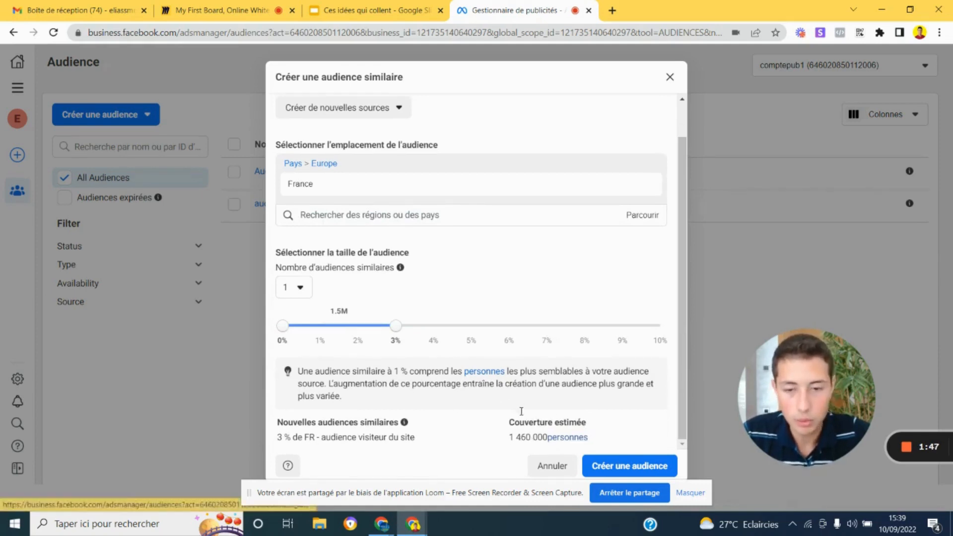
drag(289, 331, 546, 332)
drag(280, 333, 394, 333)
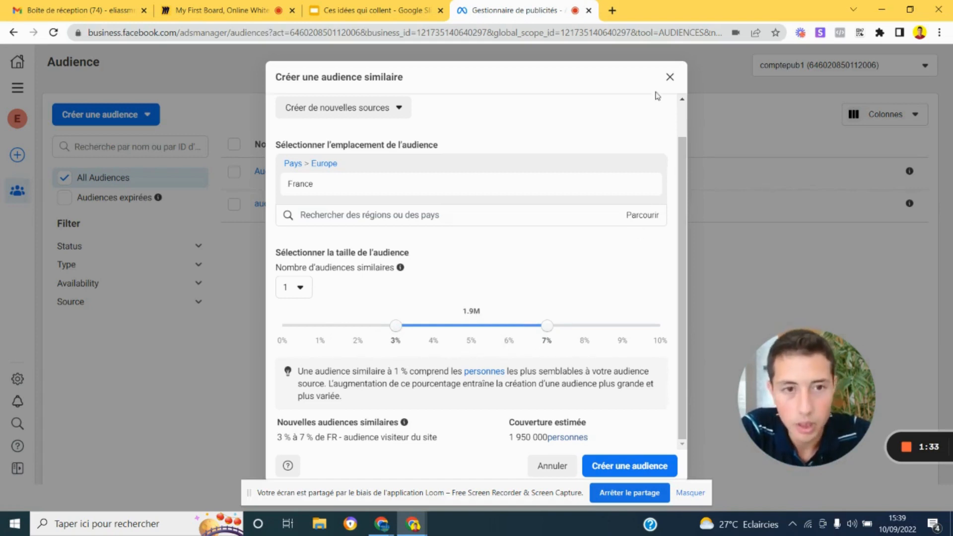
click(647, 465)
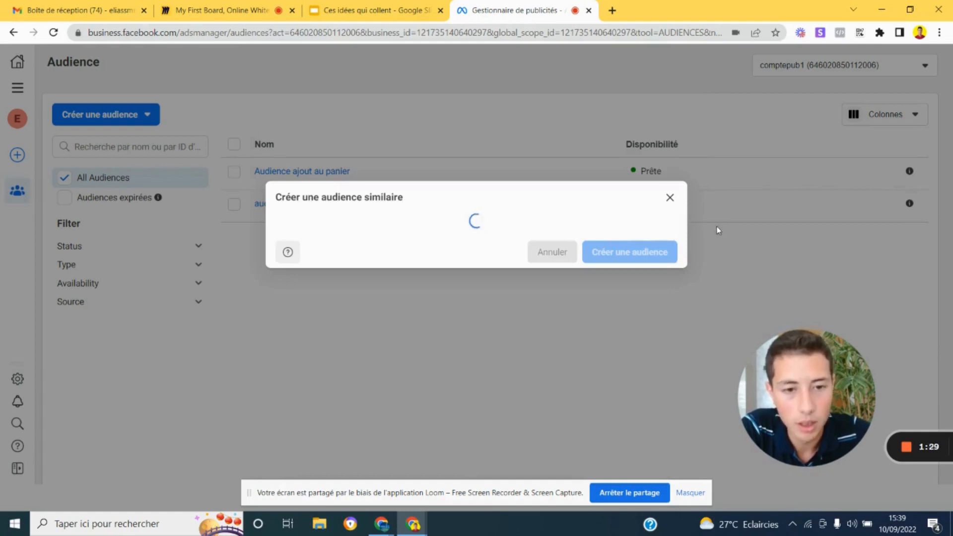
click(676, 198)
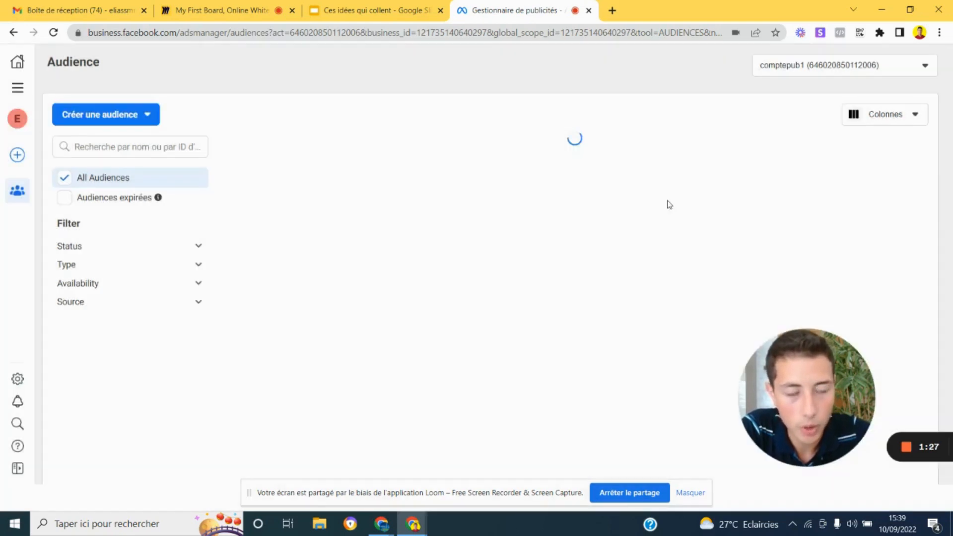
- Return to the ads manager and add the custom audience "audience visiteur du site" to the ad set "Cosmetic retargeting / visiteur du site"
click(17, 87)
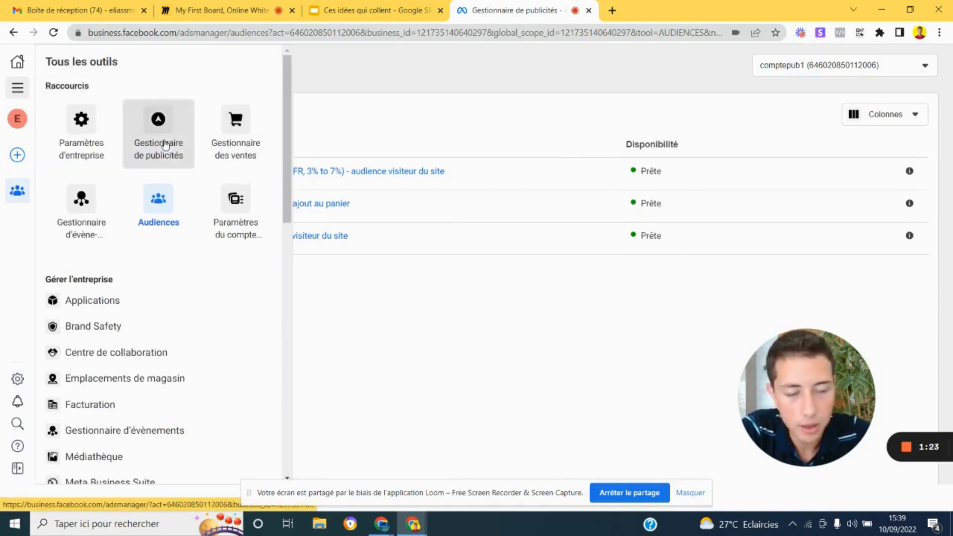
click(257, 240)
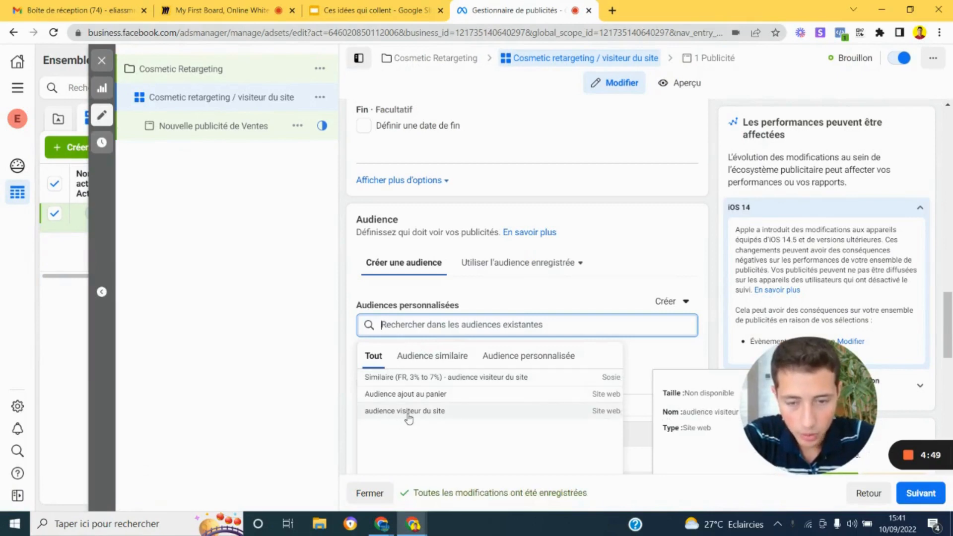
click(356, 410)
scroll(503, 242, down, 5)
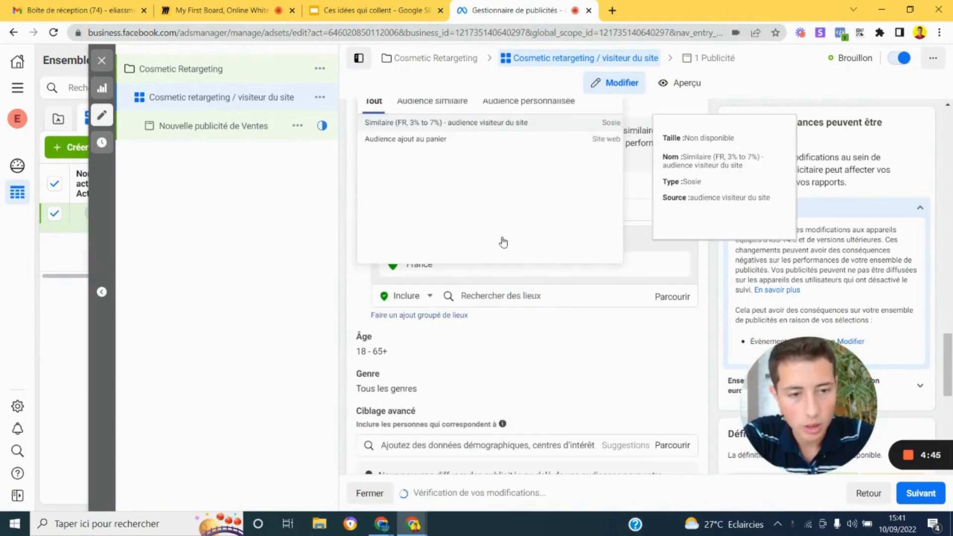
scroll(487, 300, up, 3)
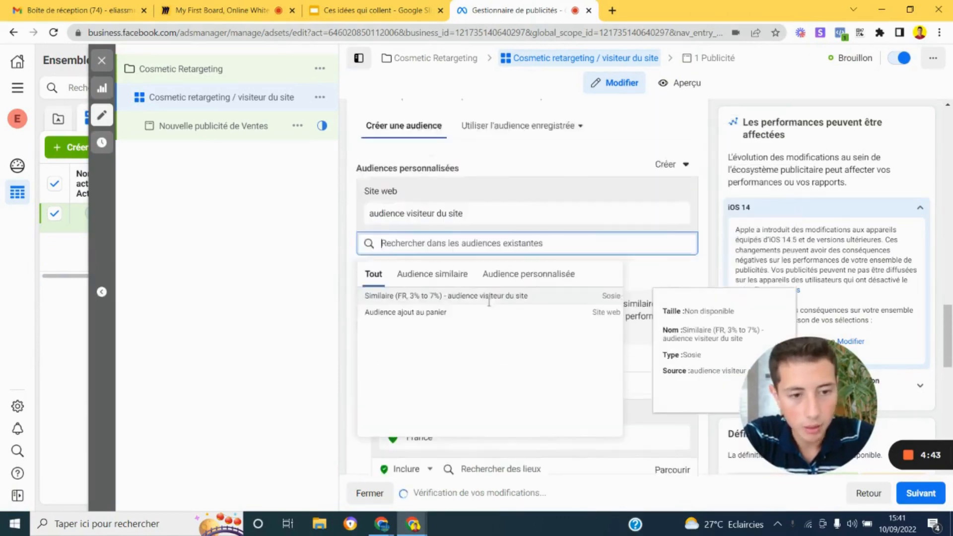
scroll(488, 301, up, 3)
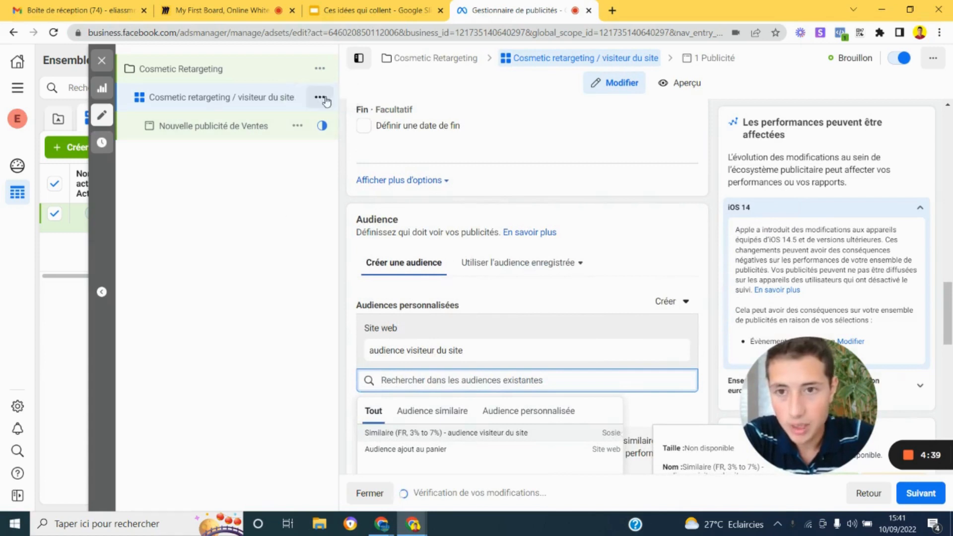
- Duplicate the ad set "Cosmetic retargeting / visiteur du site" once within its original campaign
click(319, 97)
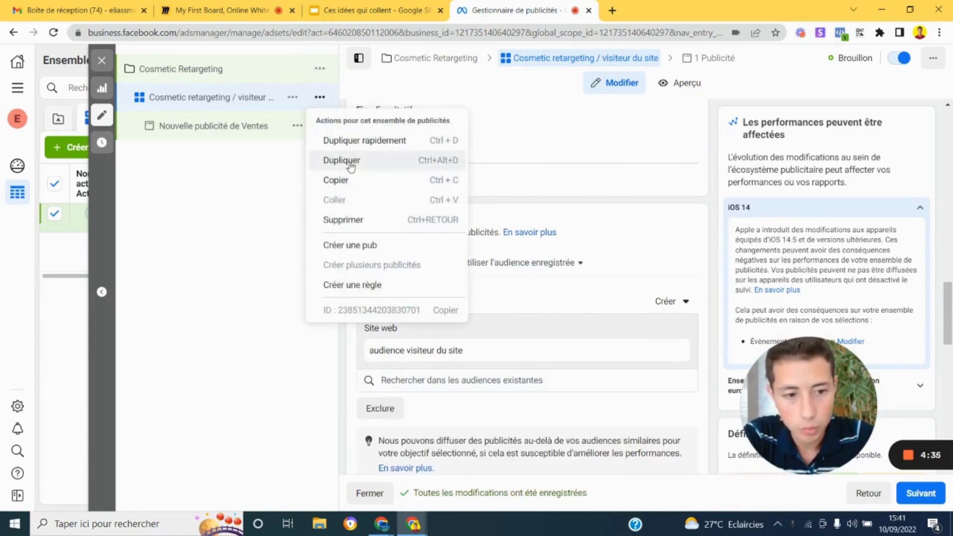
click(341, 161)
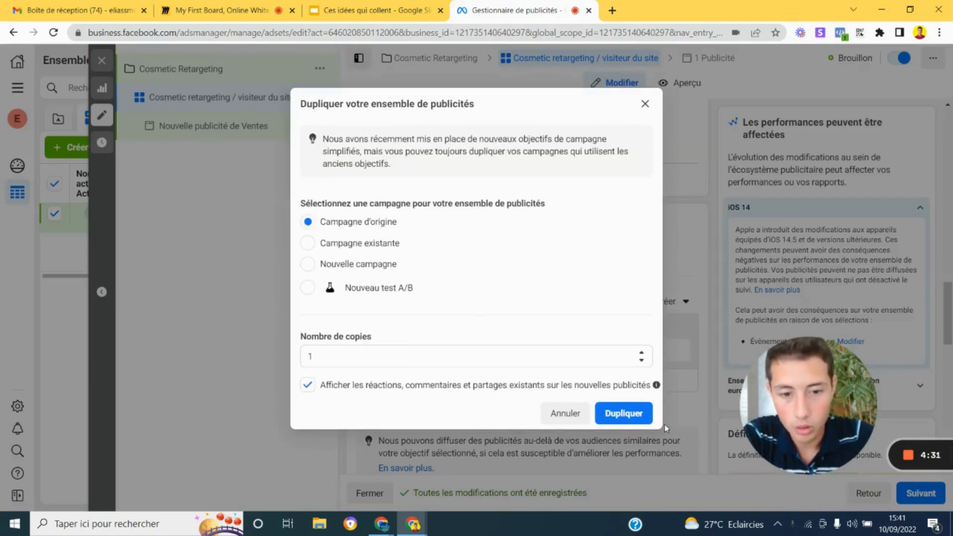
click(626, 412)
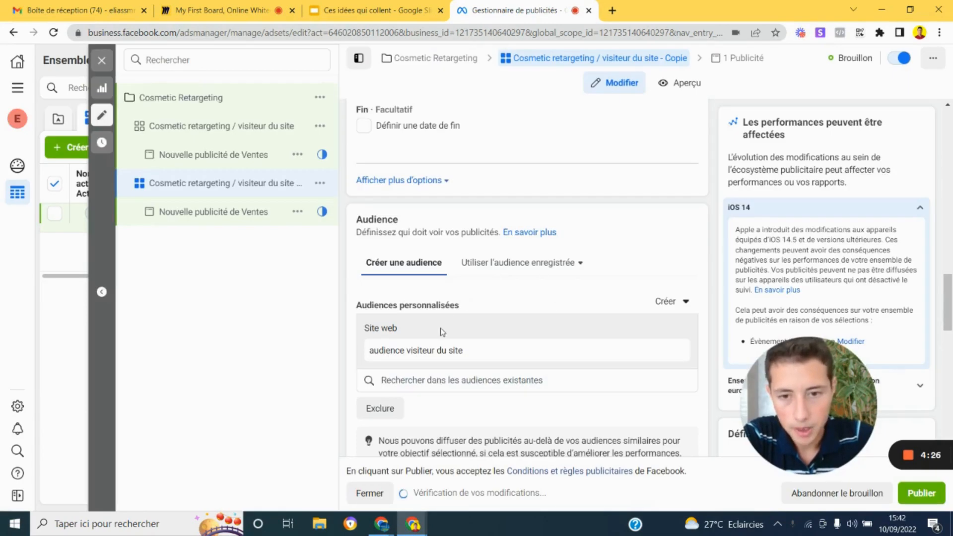
- Replace the duplicated ad set's custom audience with "Audience ajout au panier"
scroll(440, 332, down, 1)
scroll(441, 331, down, 2)
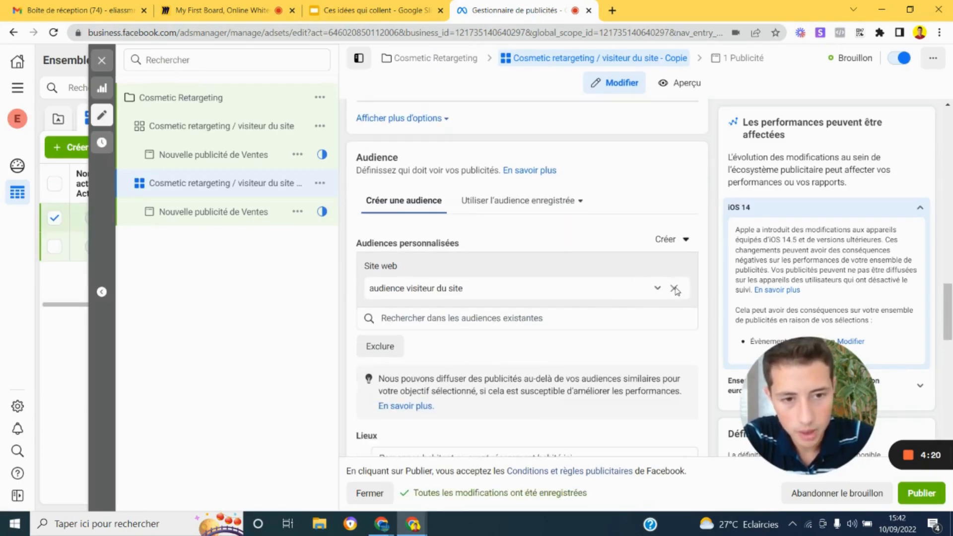
click(674, 289)
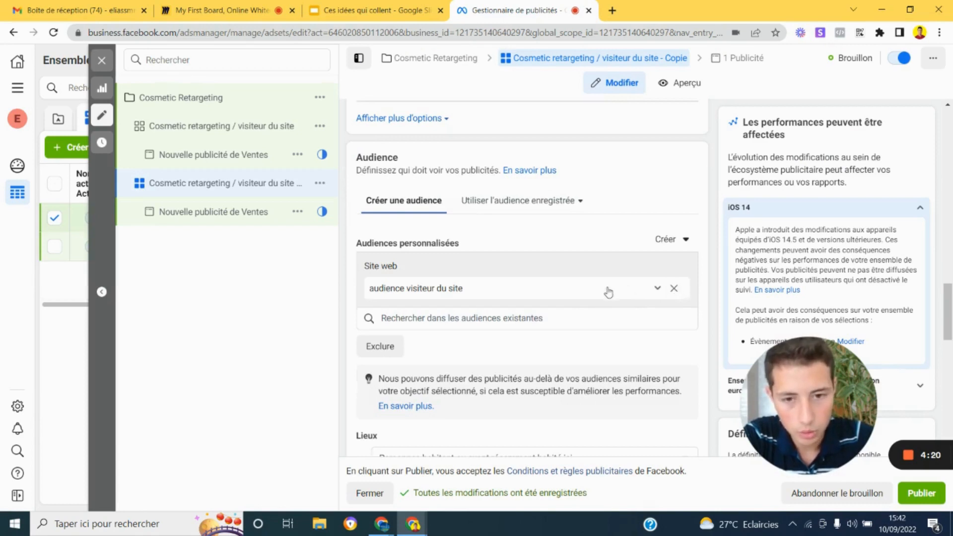
click(485, 263)
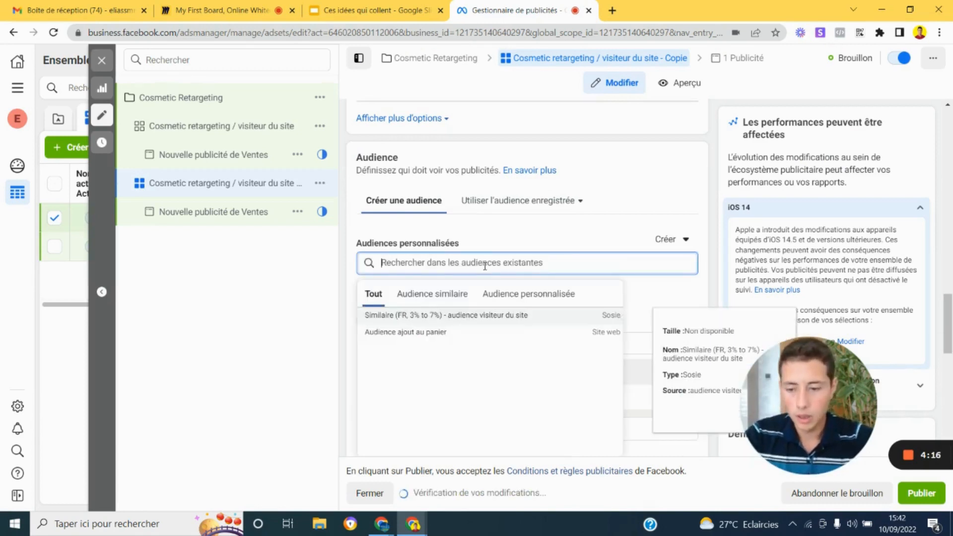
text(audi)
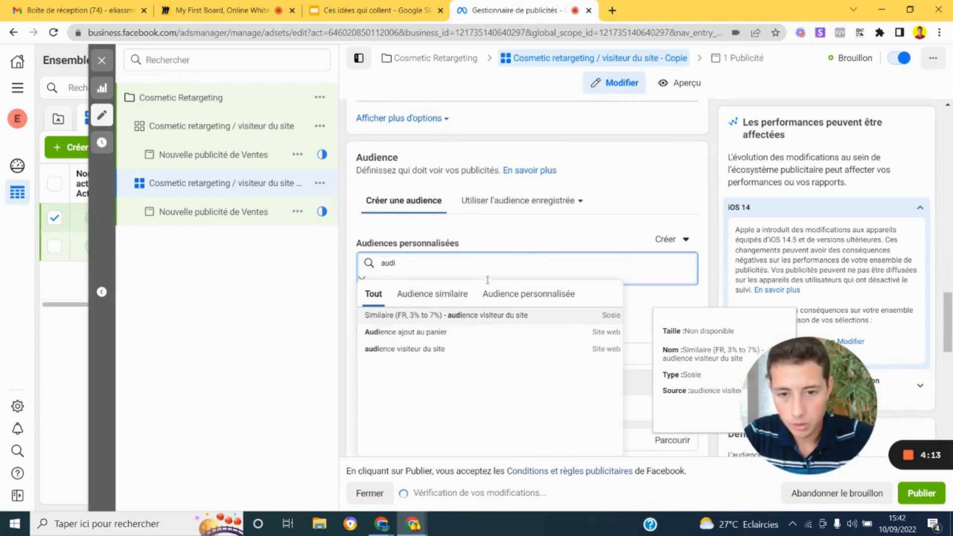
click(438, 341)
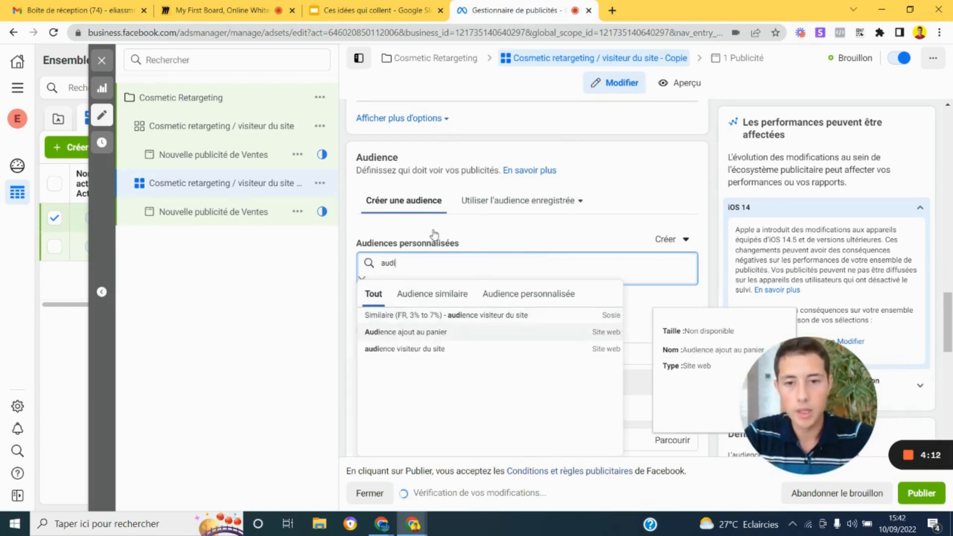
- Rename the duplicated ad set as "Cosmetic retargeting / ajout au panier"
scroll(495, 218, up, 10)
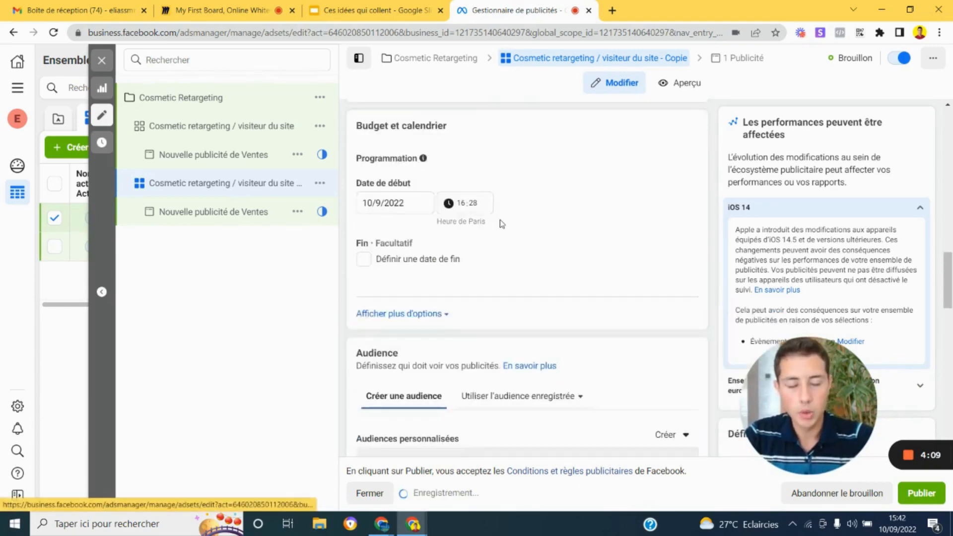
scroll(501, 224, up, 2)
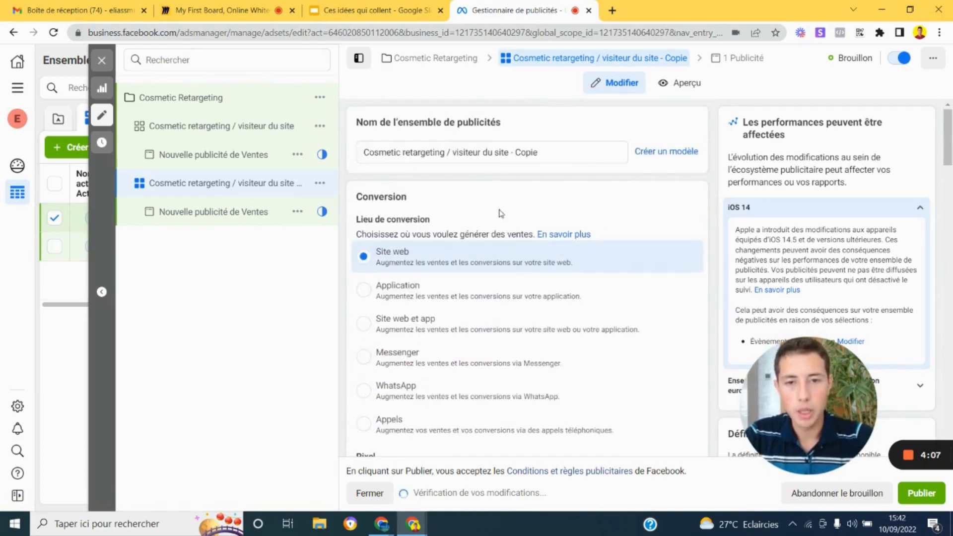
drag(452, 153, 532, 162)
text(ajout au panier)
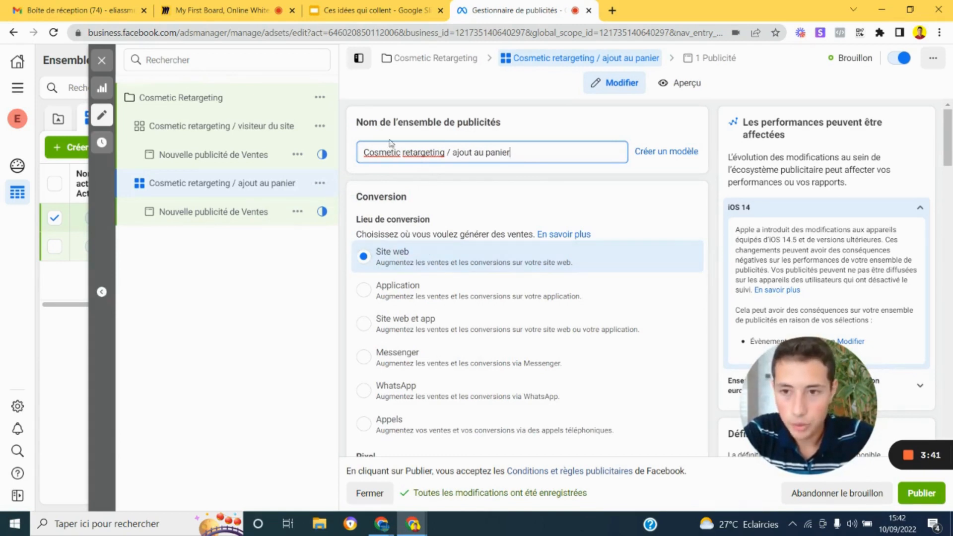
- Open the ad in the "visiteur du site" ad set and review its identity, format, creative content, call-to-action and destination settings
click(200, 133)
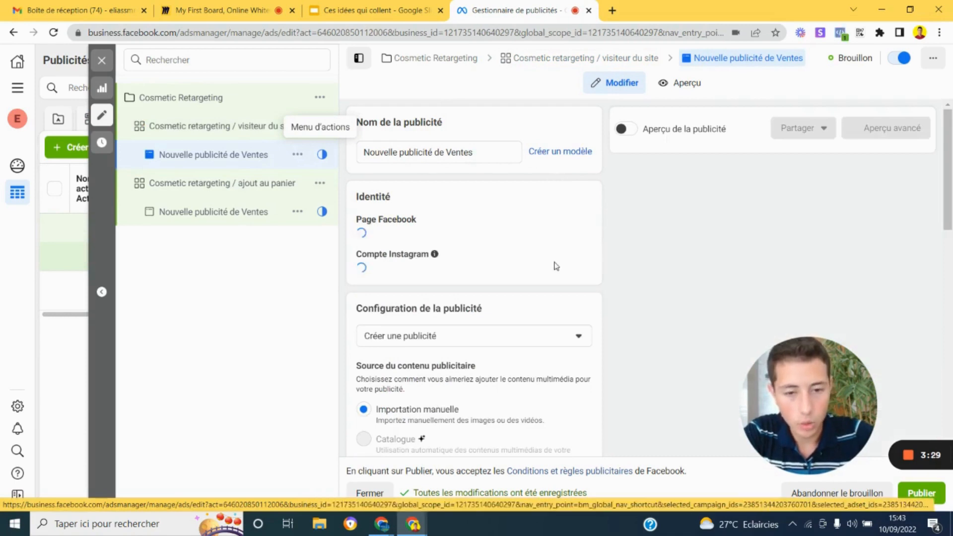
scroll(517, 309, down, 2)
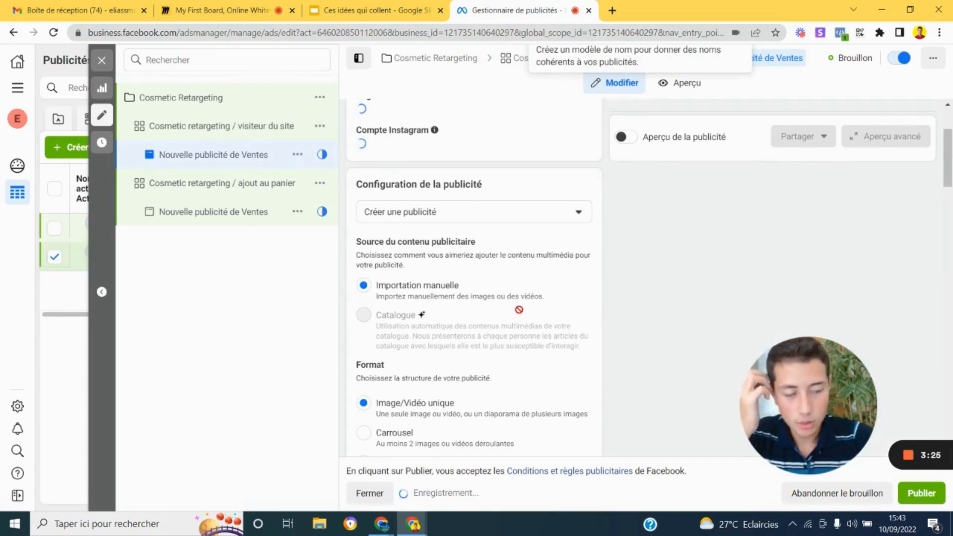
mouse_move(518, 309)
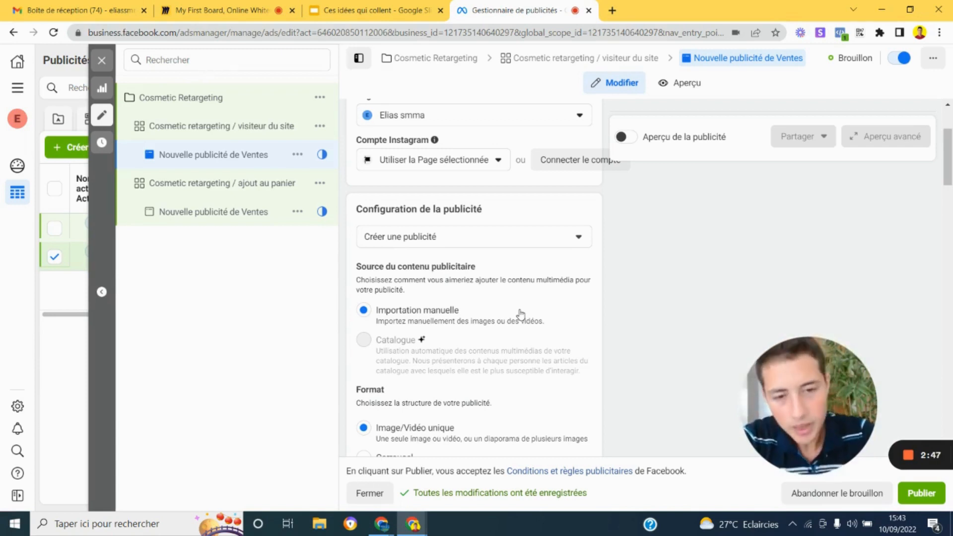
scroll(520, 313, down, 10)
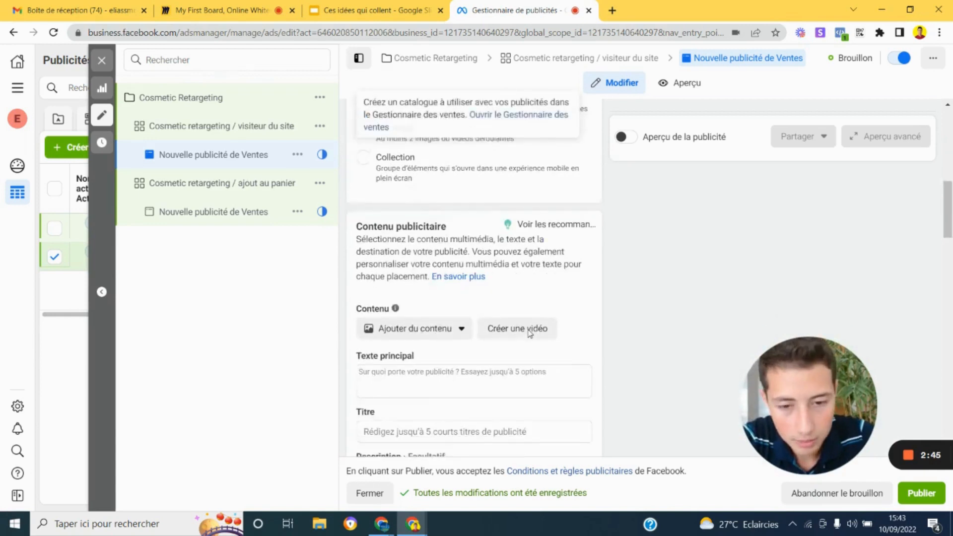
scroll(530, 332, down, 4)
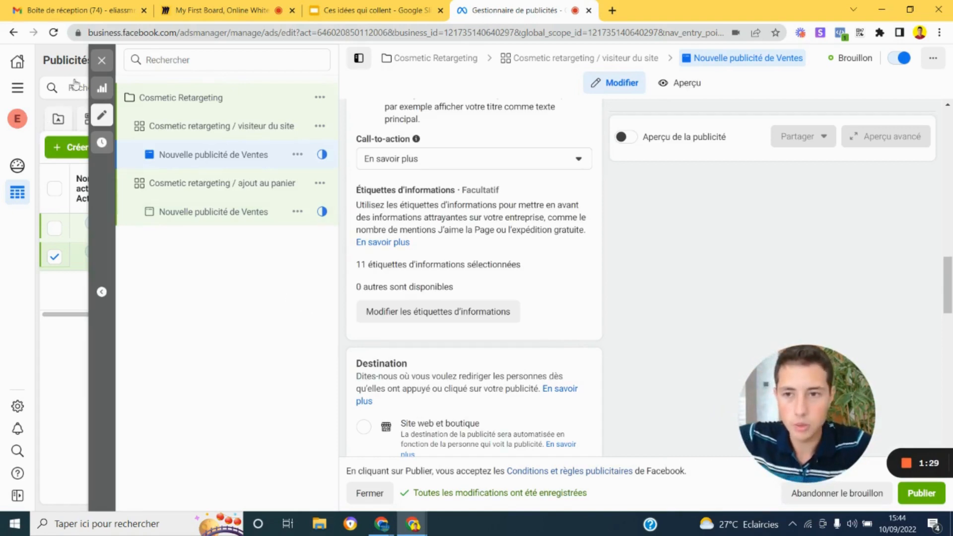
- Close the ad editor without publishing the drafts and look across the metric columns of the ads table
click(102, 63)
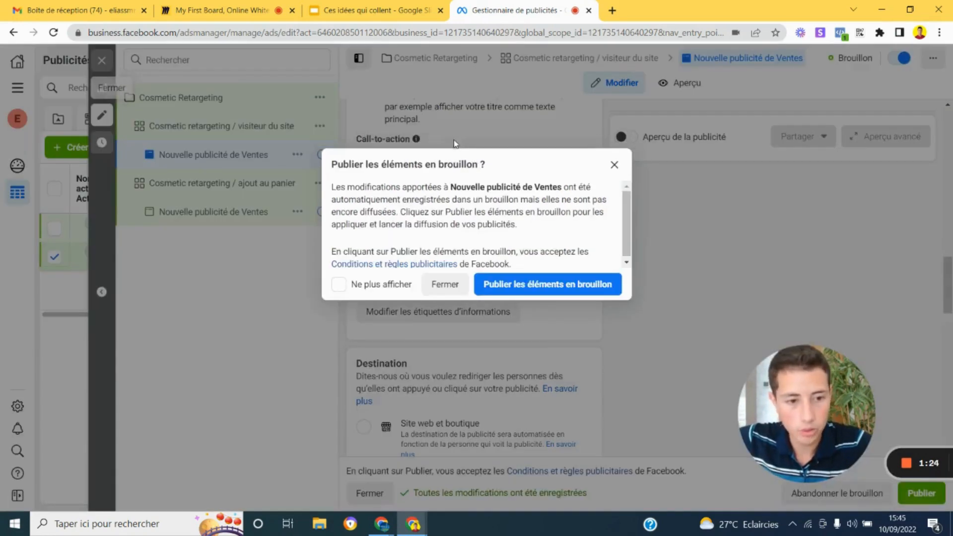
click(457, 290)
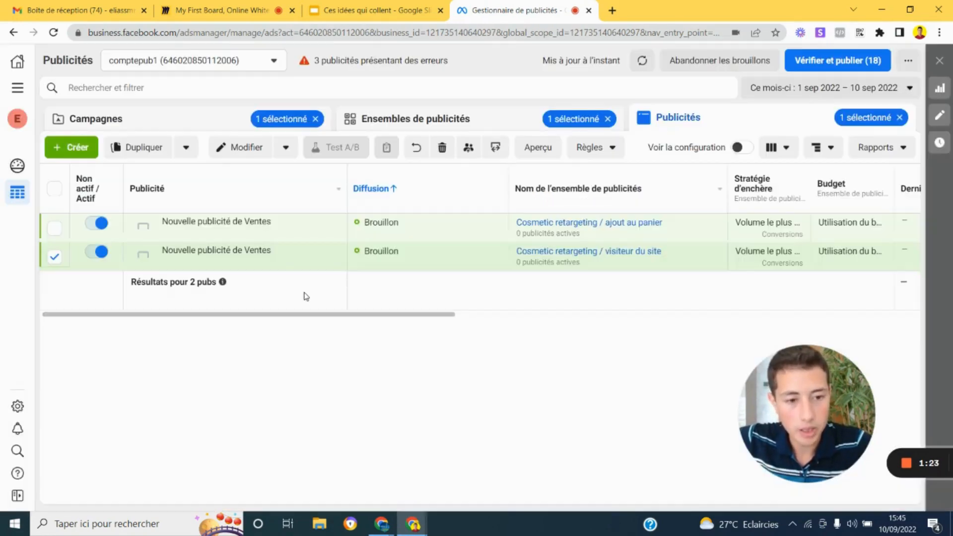
drag(325, 317, 841, 338)
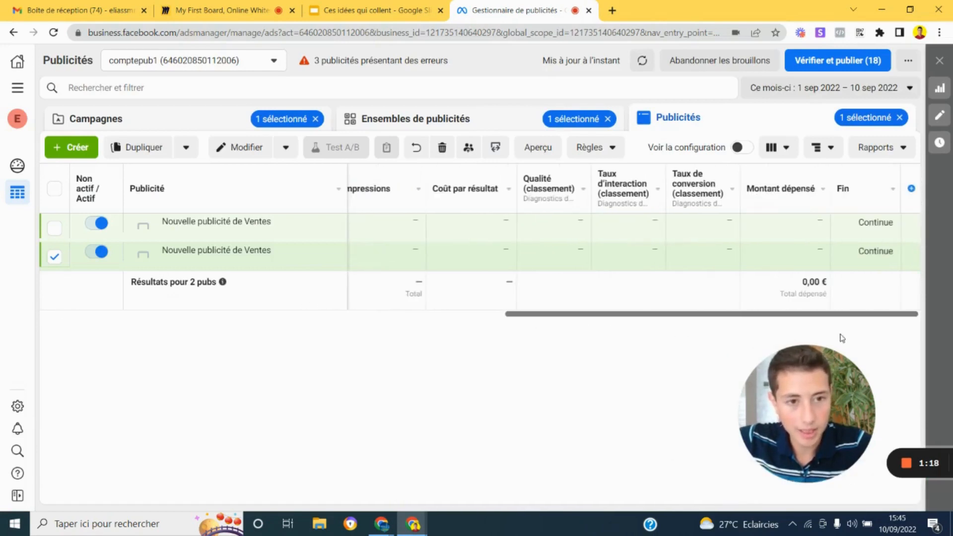
drag(565, 322, 494, 321)
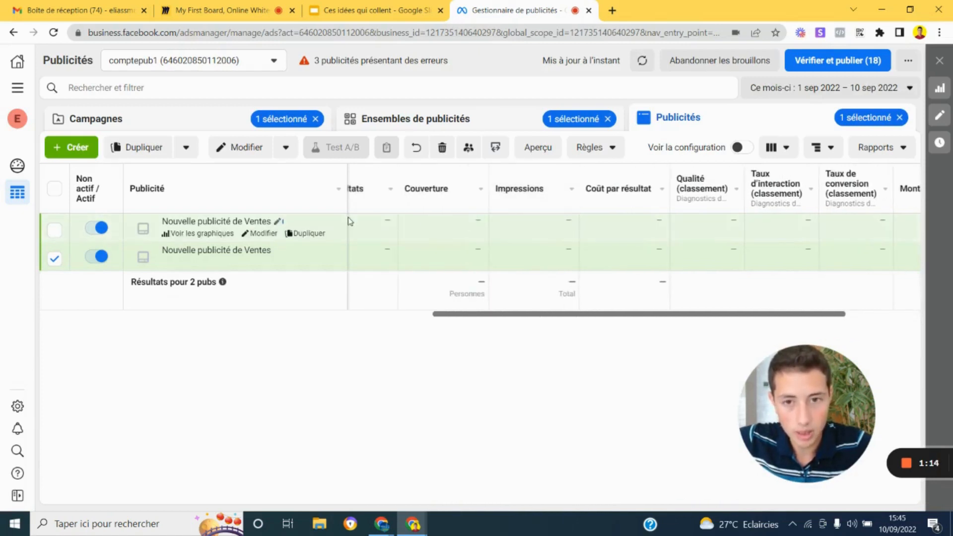
- Customize the ads table's columns by removing Stratégie d'enchère, Dernière modification importante and Calendrier
click(774, 147)
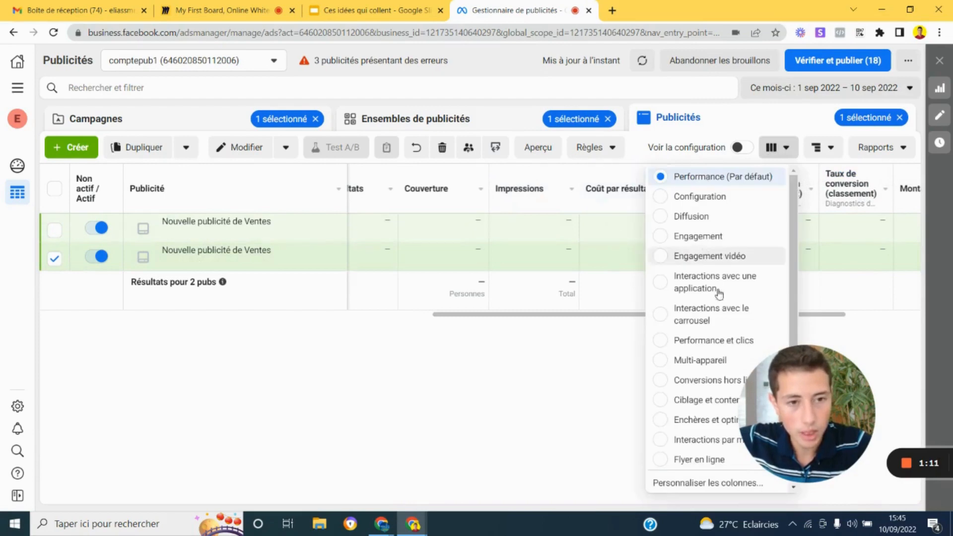
scroll(709, 342, down, 2)
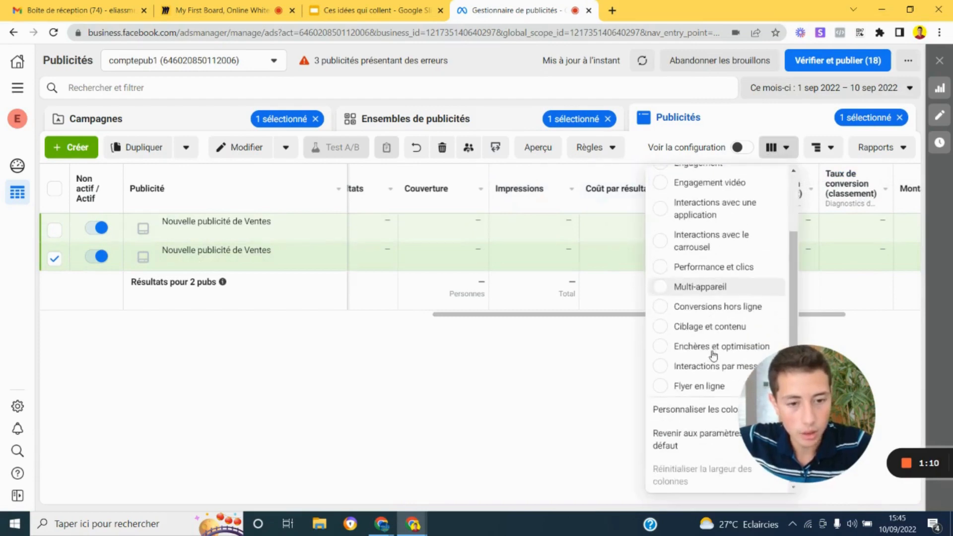
click(703, 412)
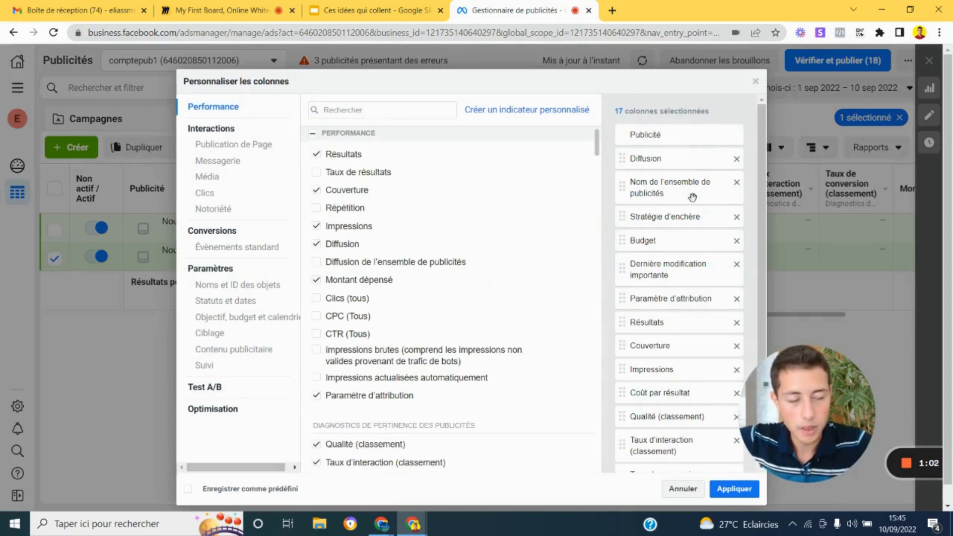
scroll(692, 197, down, 1)
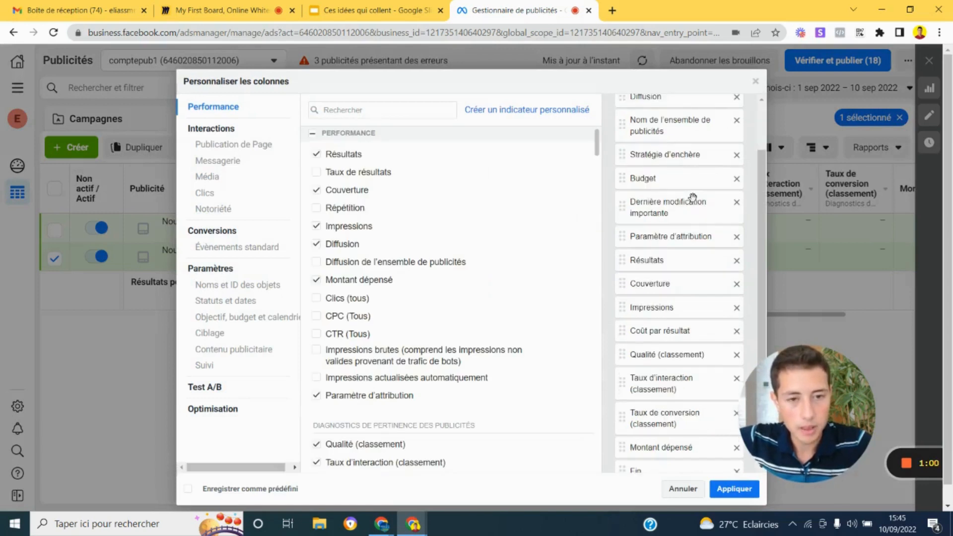
click(735, 156)
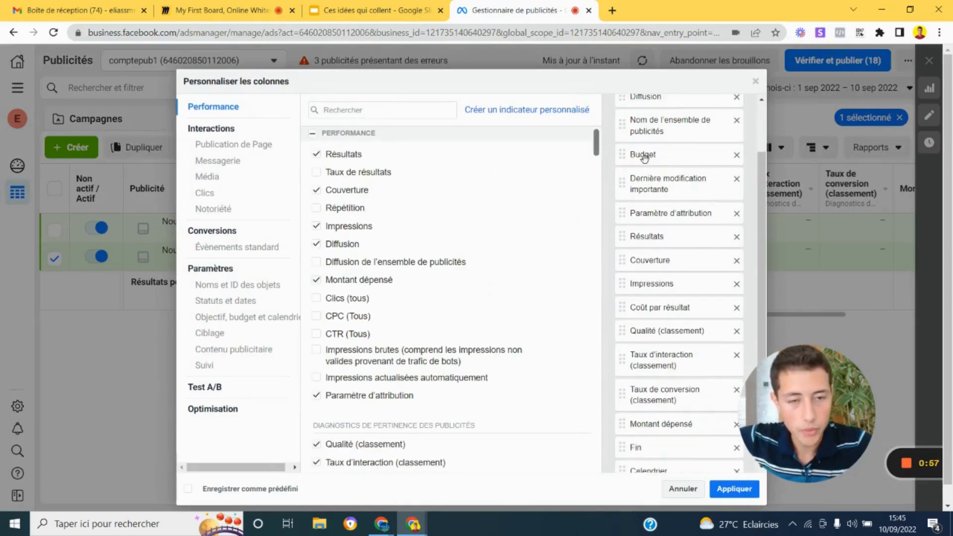
click(737, 179)
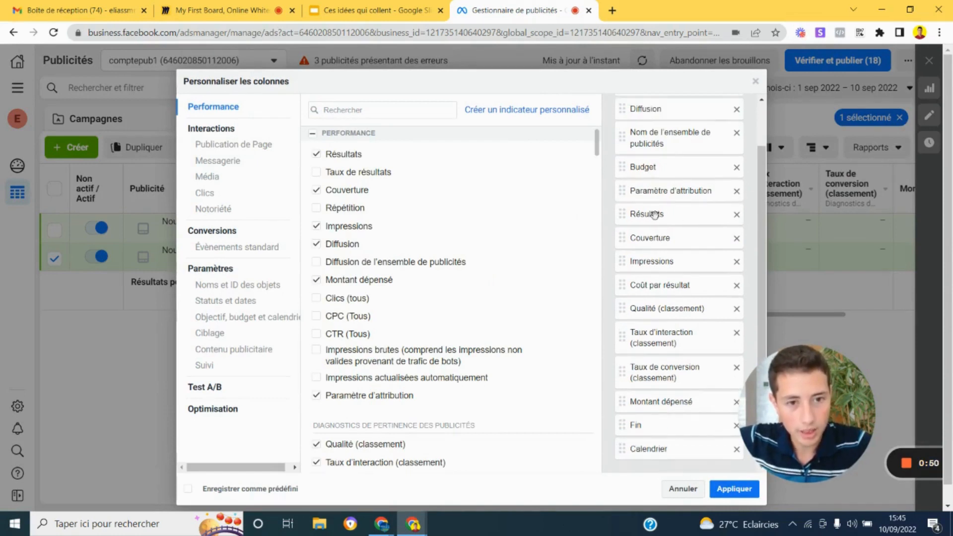
scroll(655, 216, down, 2)
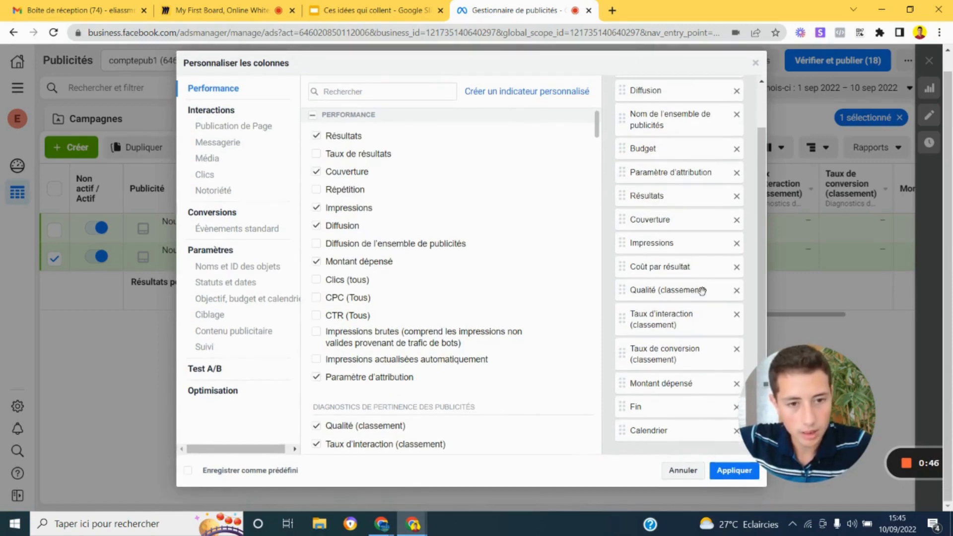
click(735, 432)
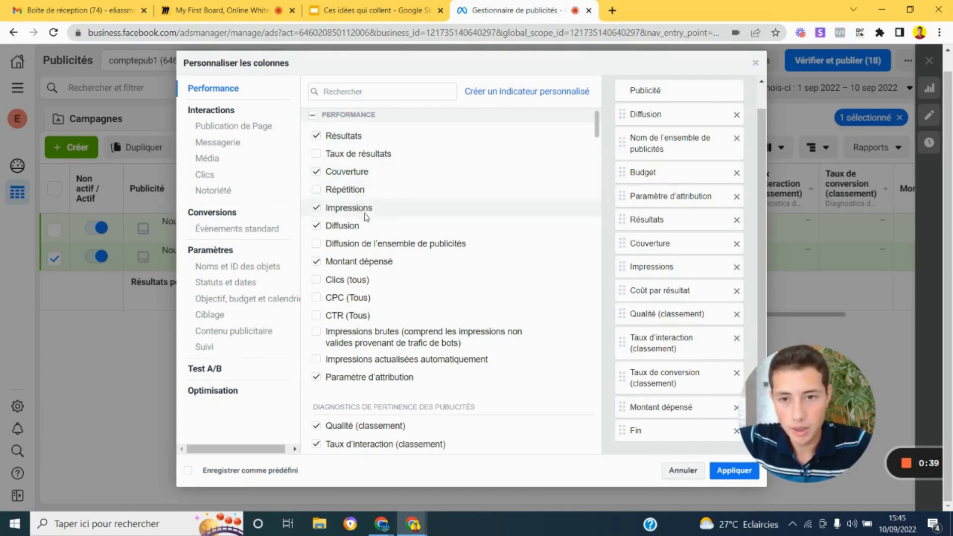
- Add the Répétition, CPC (Tous), CTR (Tous) and CPM (Coût pour 1 000 impressions) metrics to the selected columns
click(318, 190)
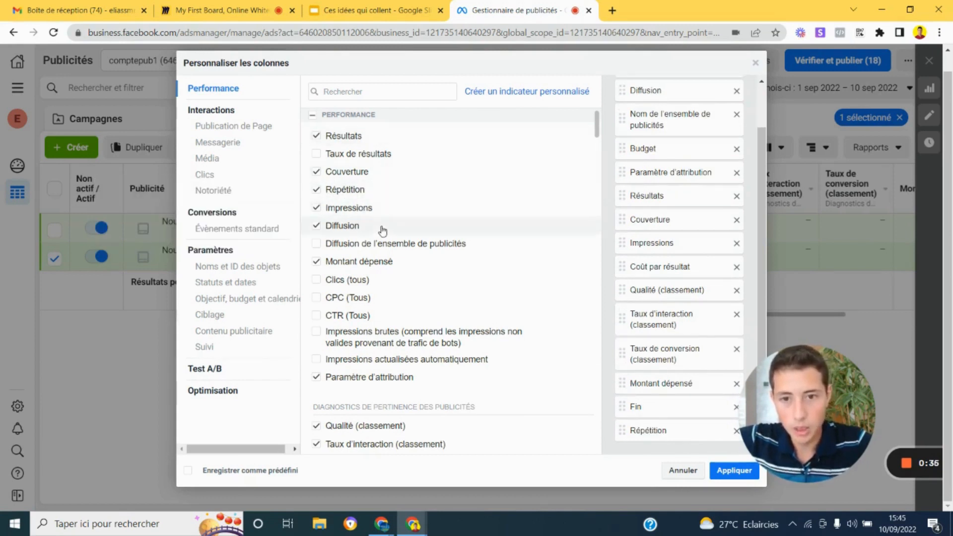
click(317, 298)
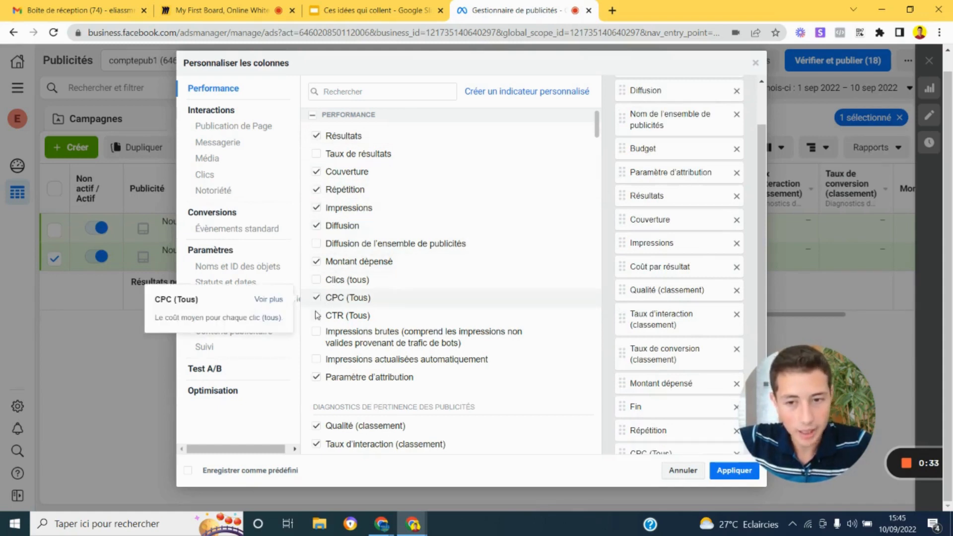
click(316, 317)
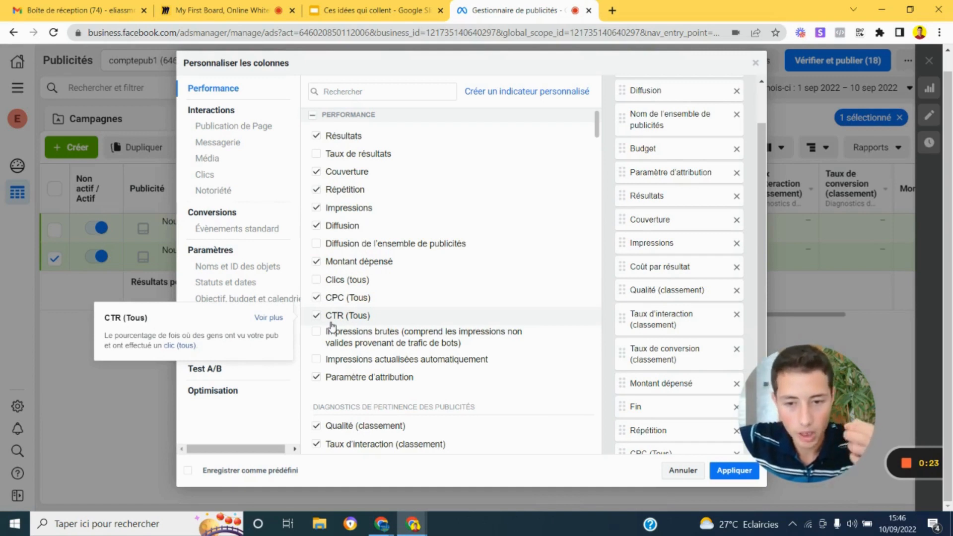
scroll(369, 325, down, 3)
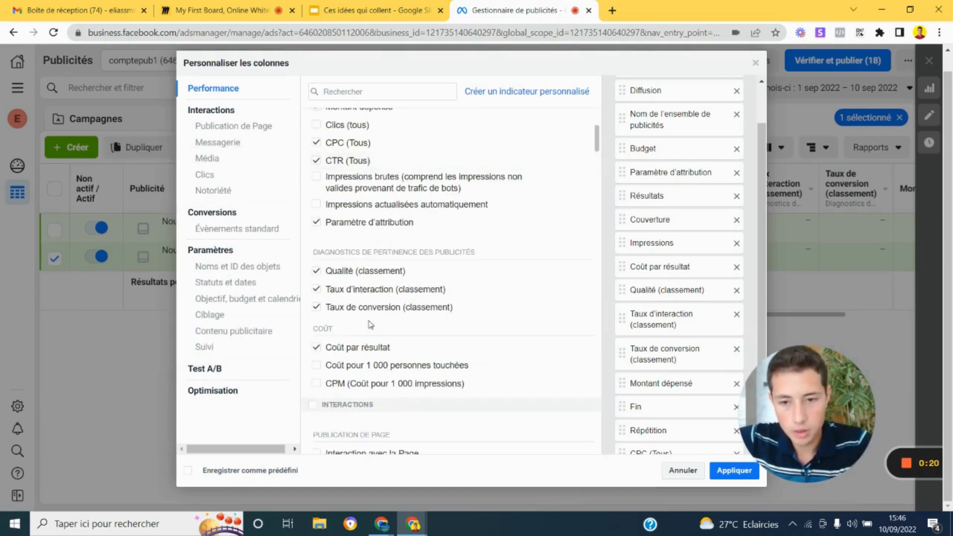
scroll(369, 325, down, 2)
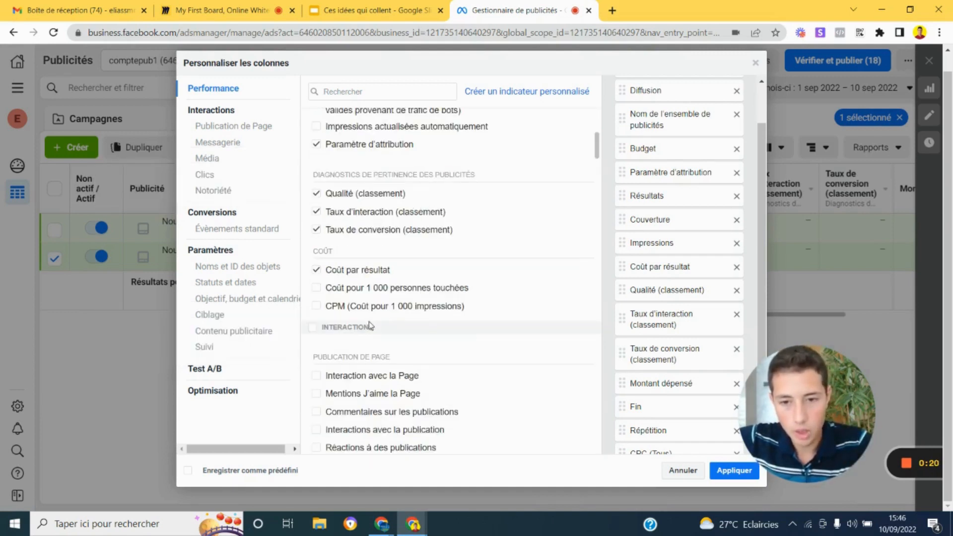
click(316, 306)
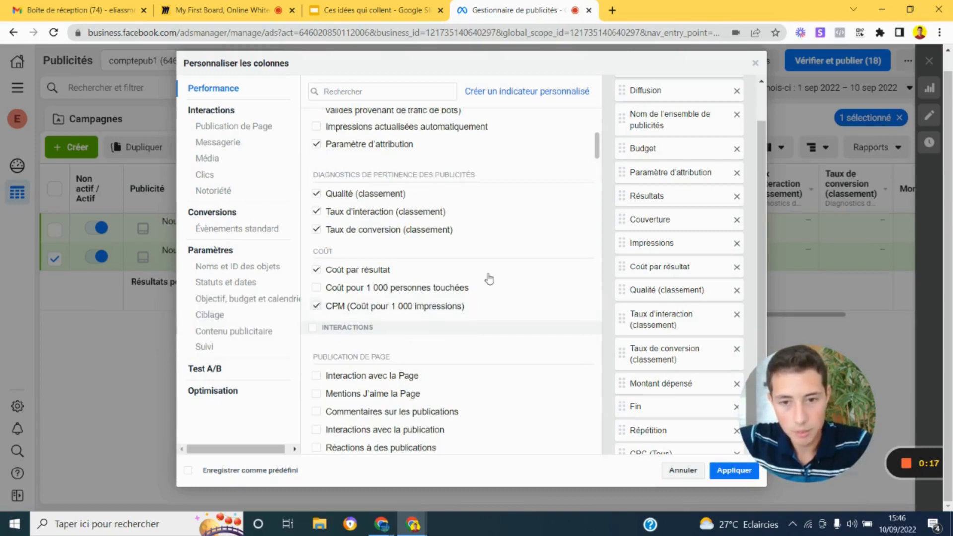
- Find the ROAS metrics by searching for "roas" and add the total for ROAS des achats as a column
scroll(488, 276, down, 3)
scroll(488, 276, down, 8)
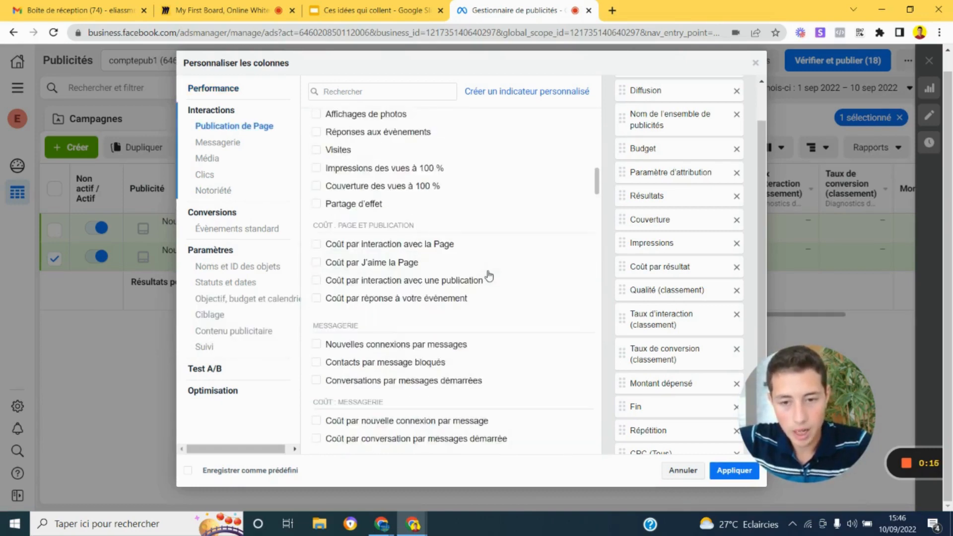
scroll(488, 276, down, 15)
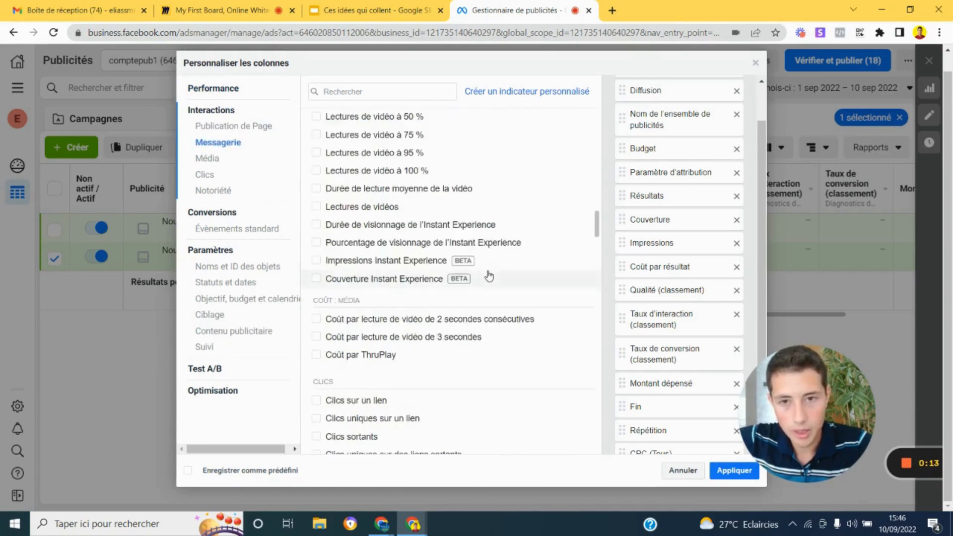
scroll(488, 276, up, 5)
scroll(489, 277, down, 20)
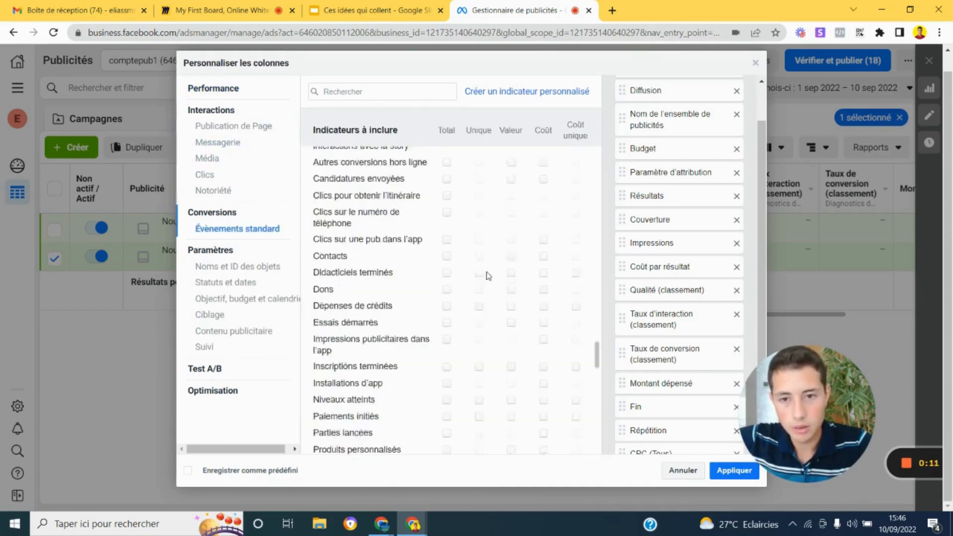
click(370, 88)
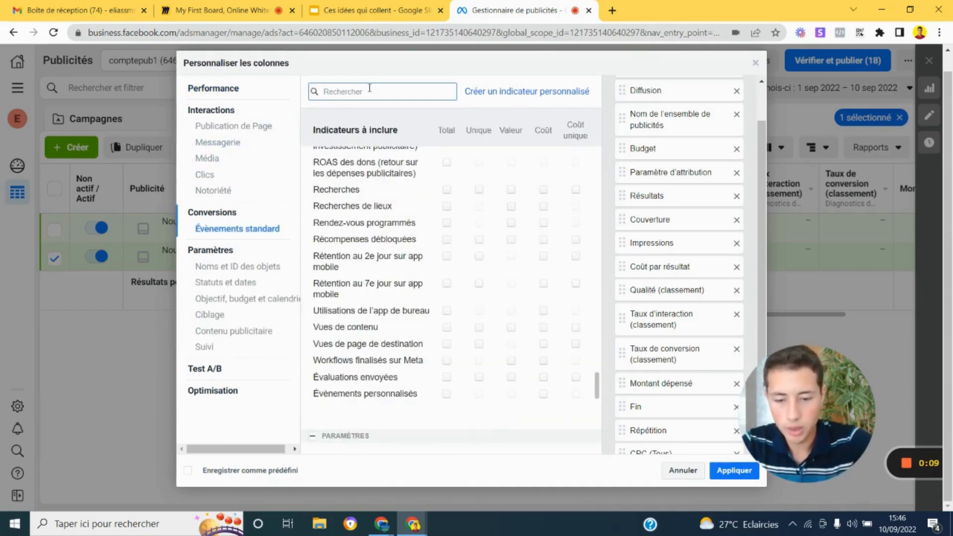
text(roas)
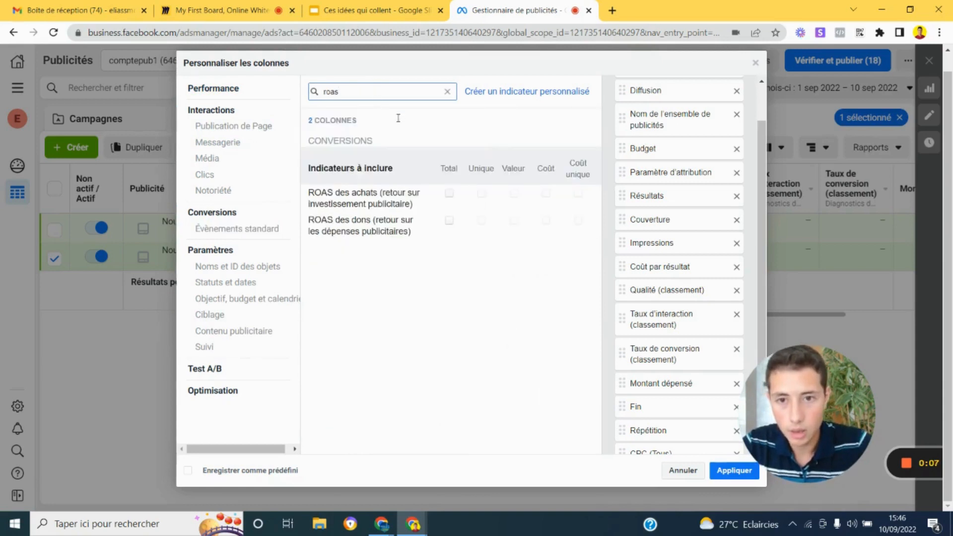
click(449, 199)
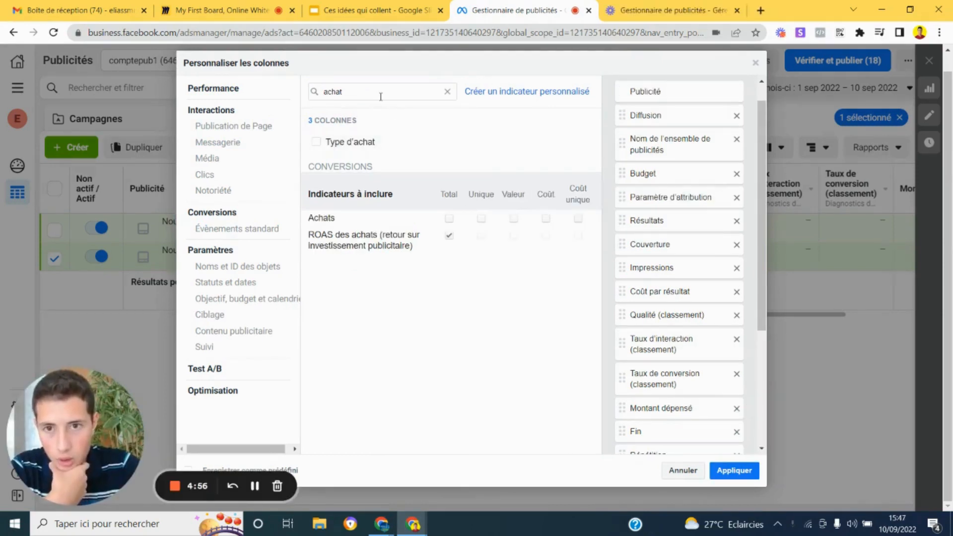
- From the "achat" search results, add the total, value and unique metrics for Achats
click(449, 219)
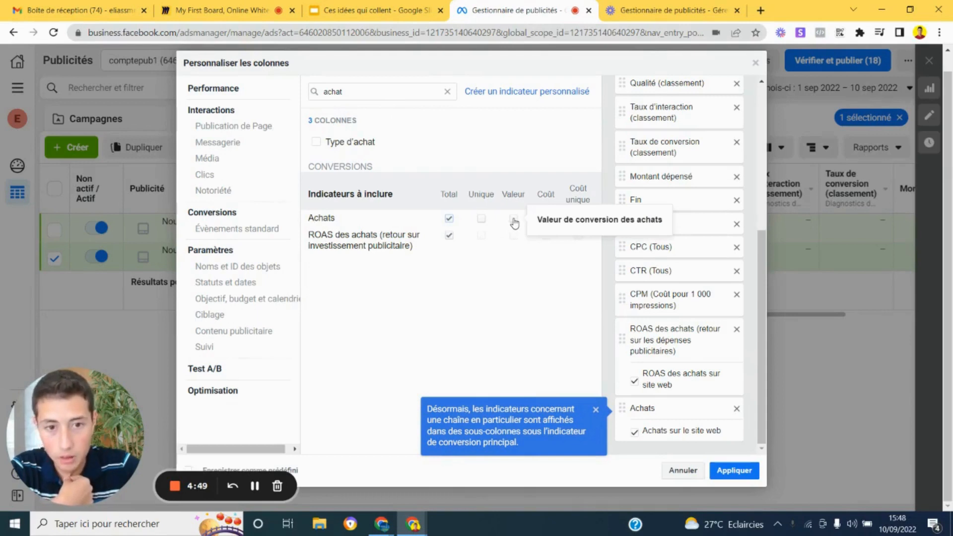
click(513, 221)
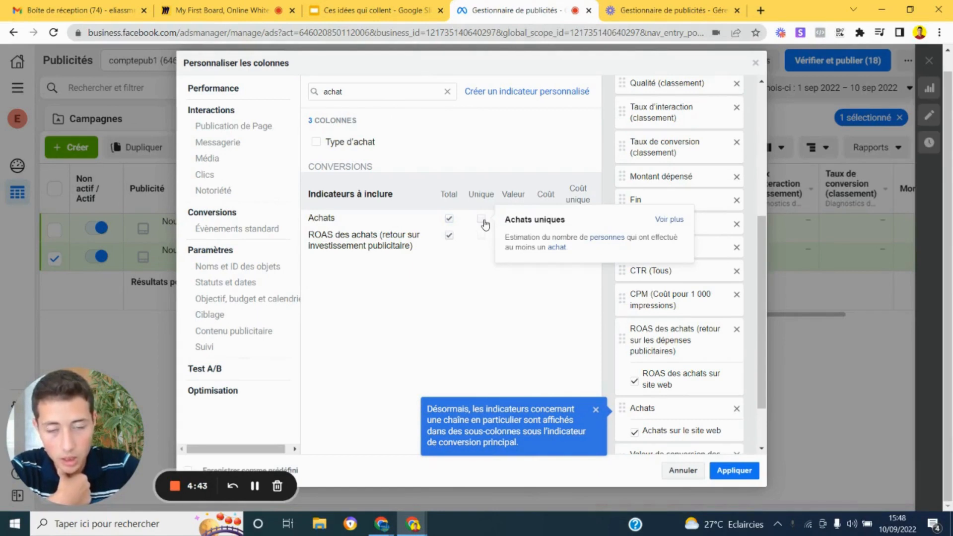
click(481, 220)
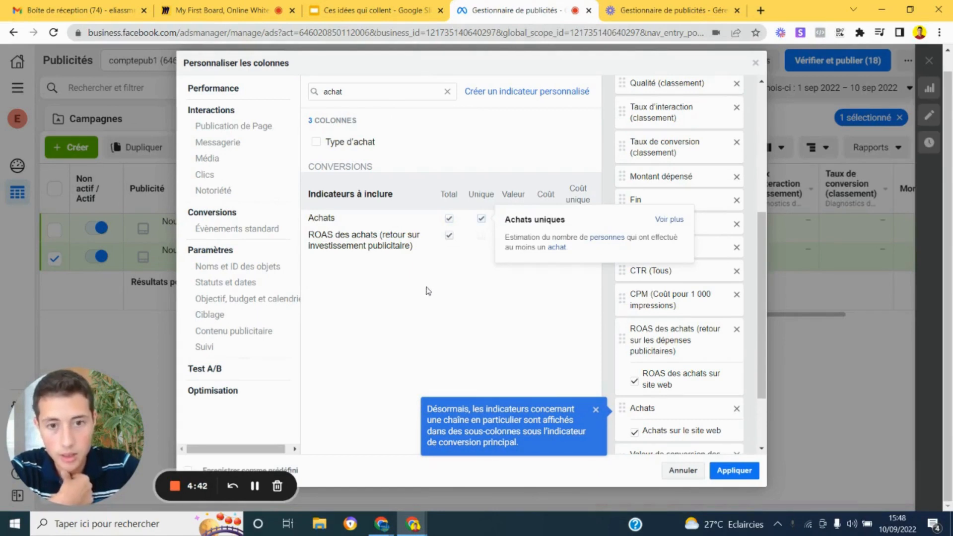
- Search for "ajout" and add the total and value of Ajouts au panier plus the total of Ajouts d'infos de paiement
click(446, 93)
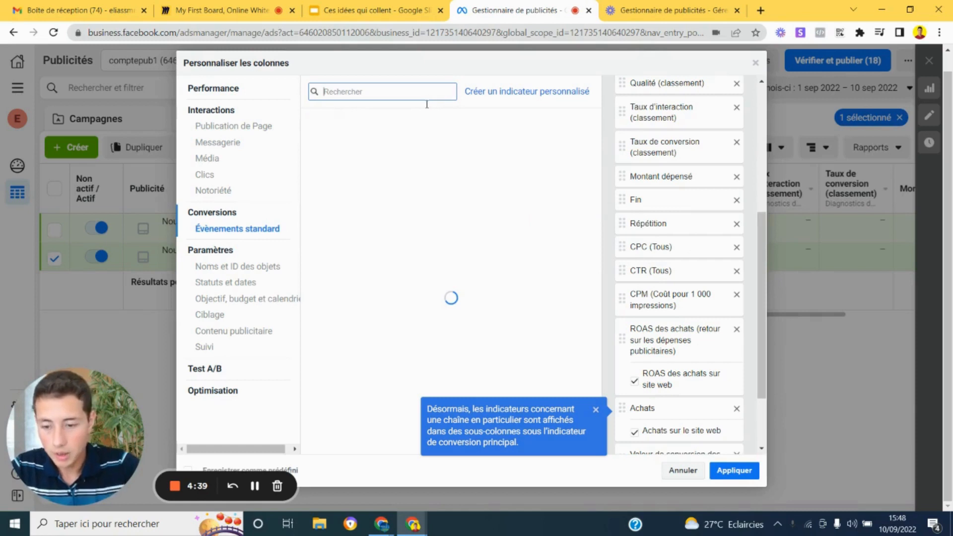
text(ajout)
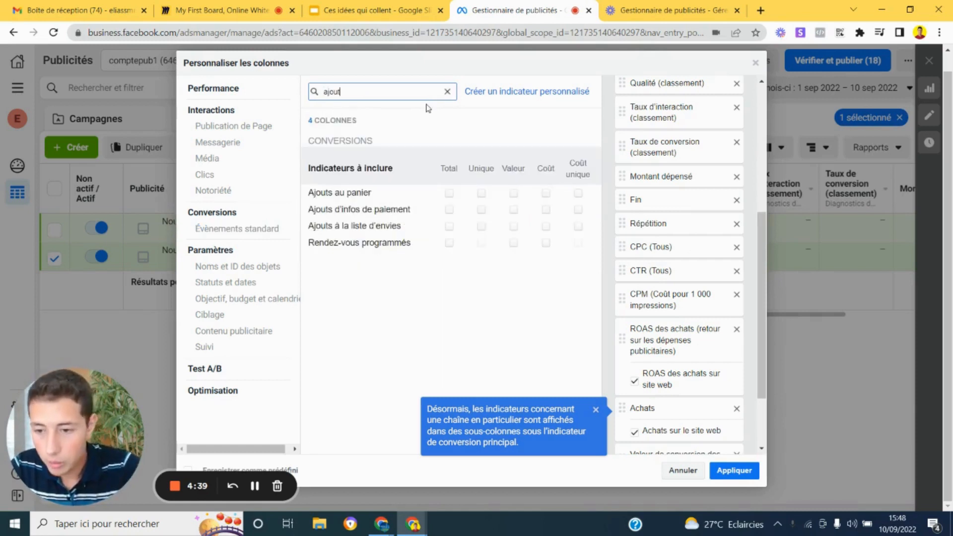
click(450, 194)
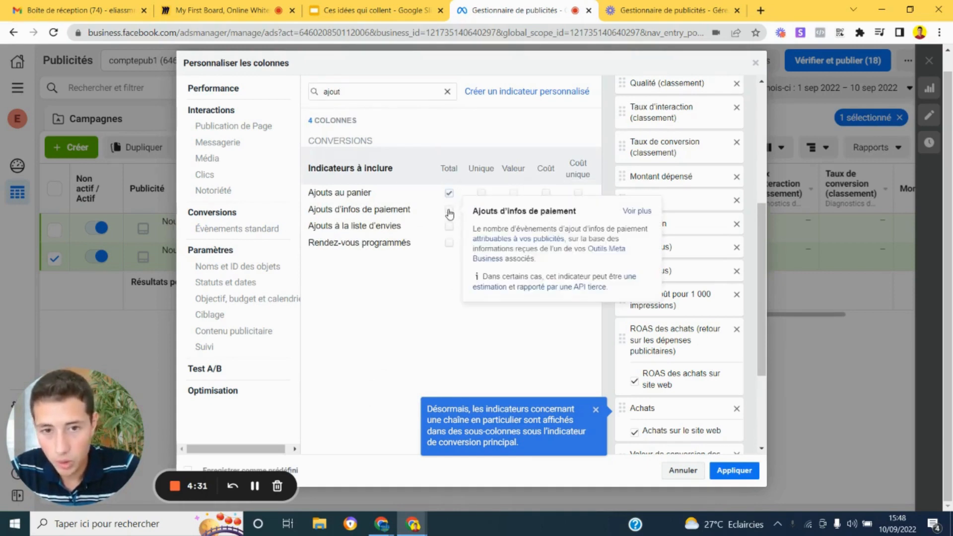
click(449, 211)
mouse_move(516, 198)
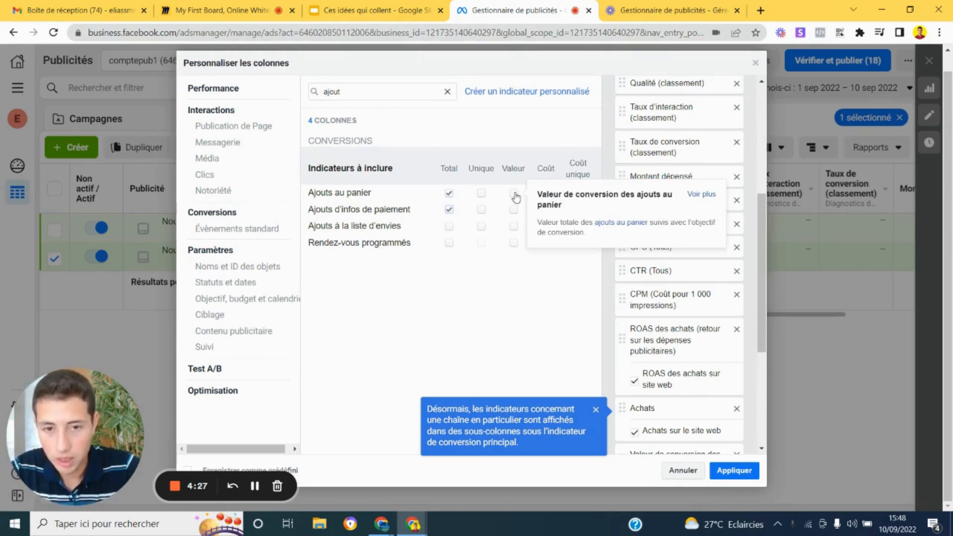
click(514, 194)
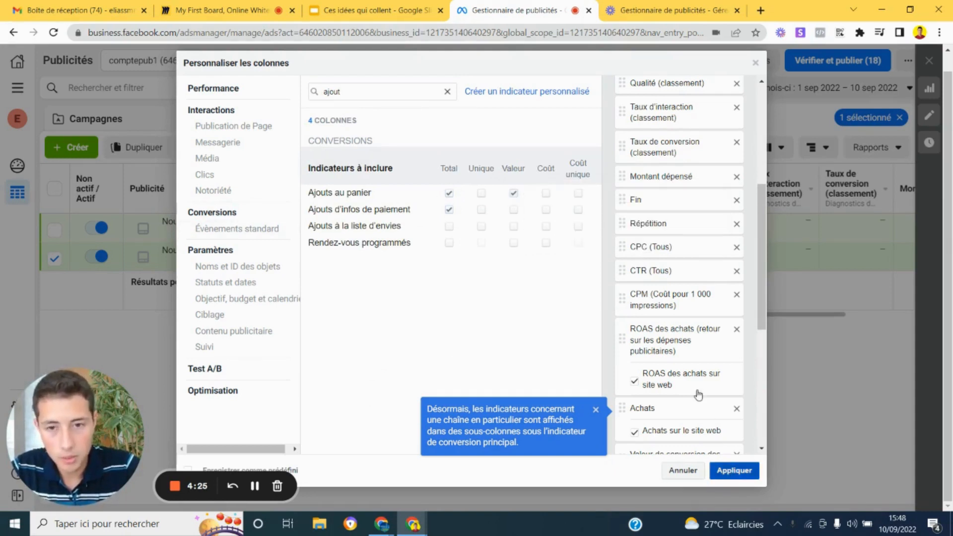
- Review the full list of selected columns, from Publicité down to the add-to-cart conversion value
scroll(720, 448, down, 4)
scroll(717, 444, down, 2)
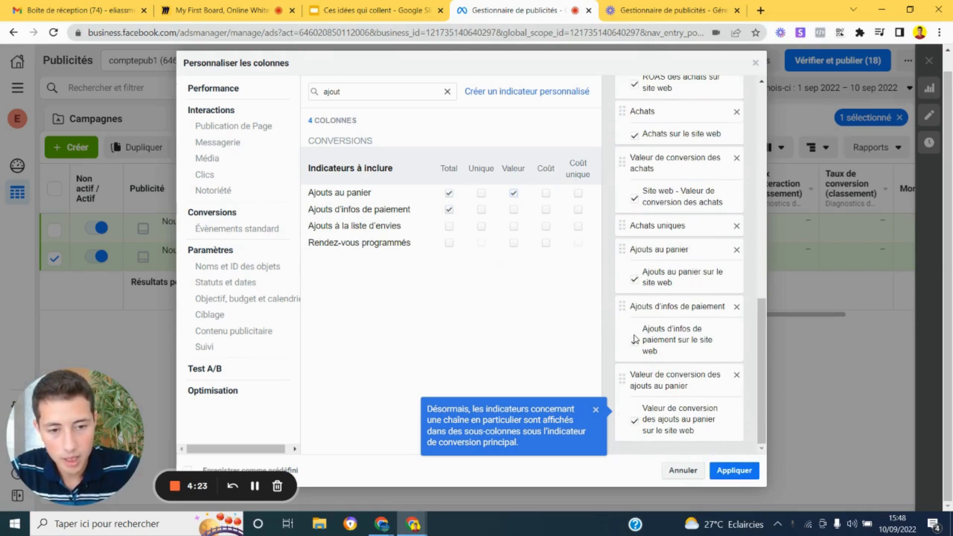
scroll(634, 334, up, 6)
scroll(635, 335, up, 5)
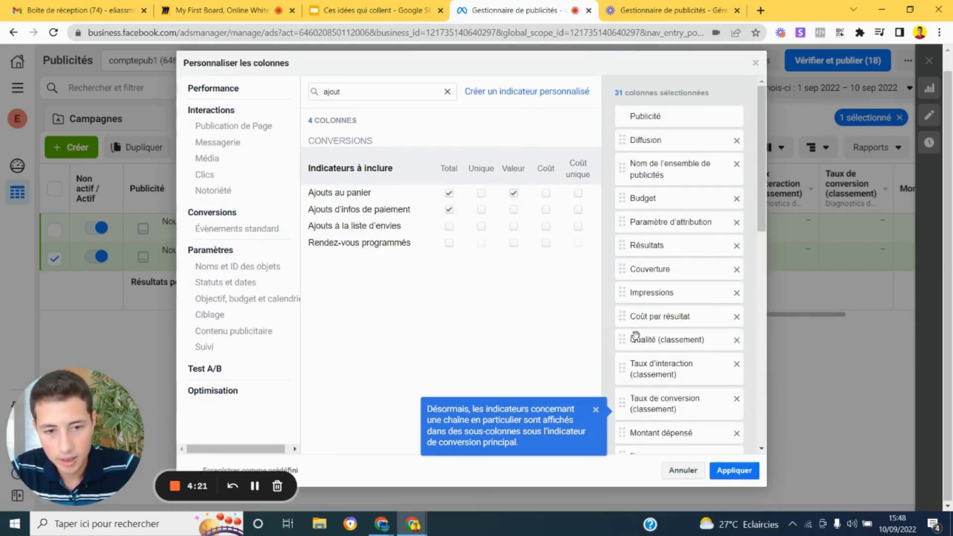
scroll(715, 320, down, 3)
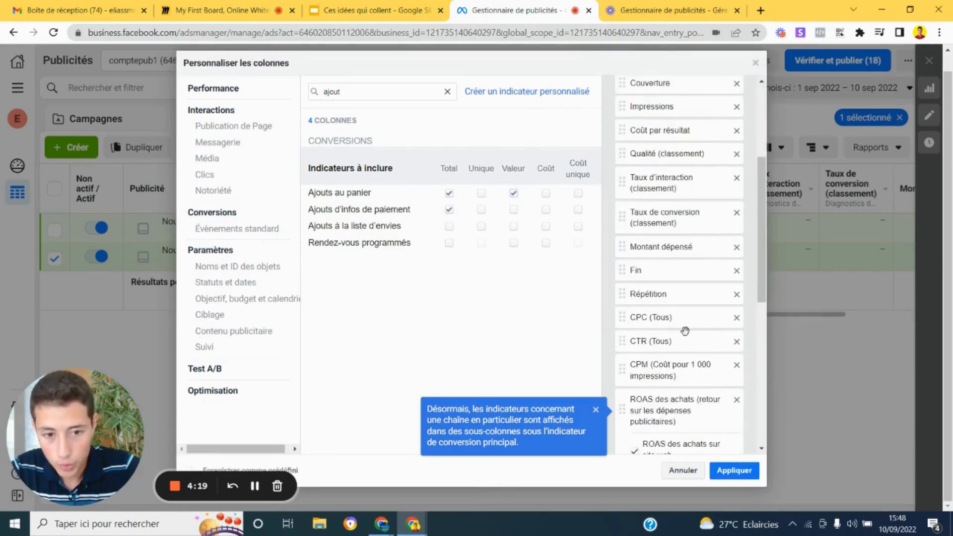
scroll(687, 336, down, 2)
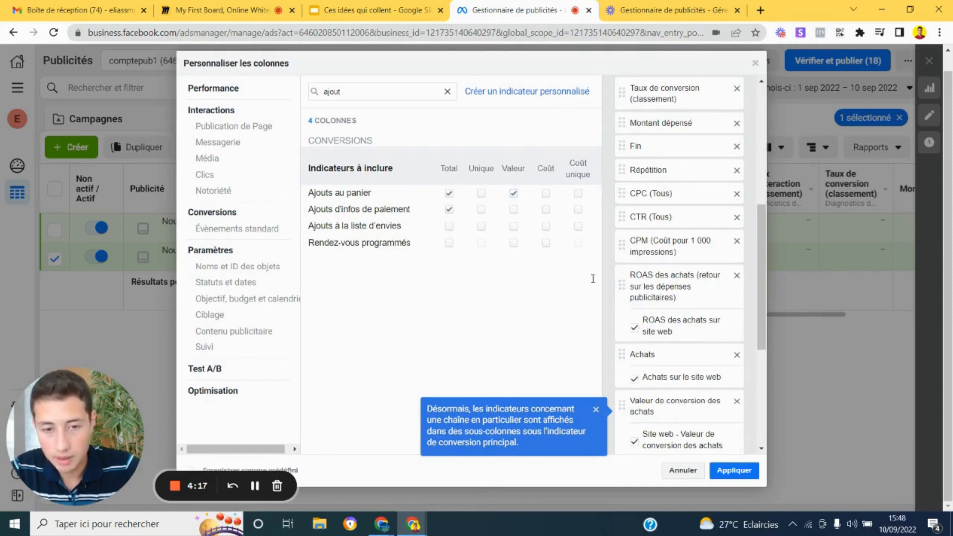
scroll(721, 269, down, 5)
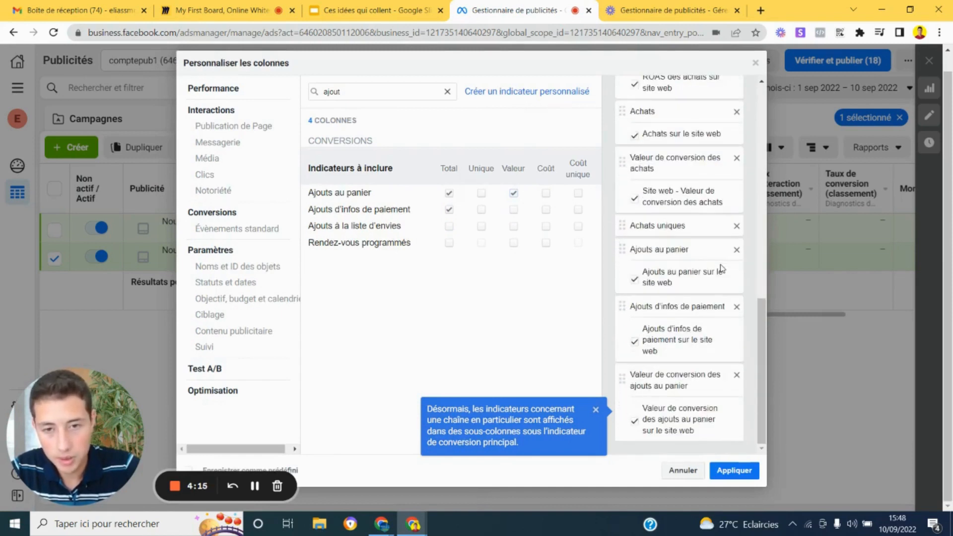
scroll(722, 268, up, 3)
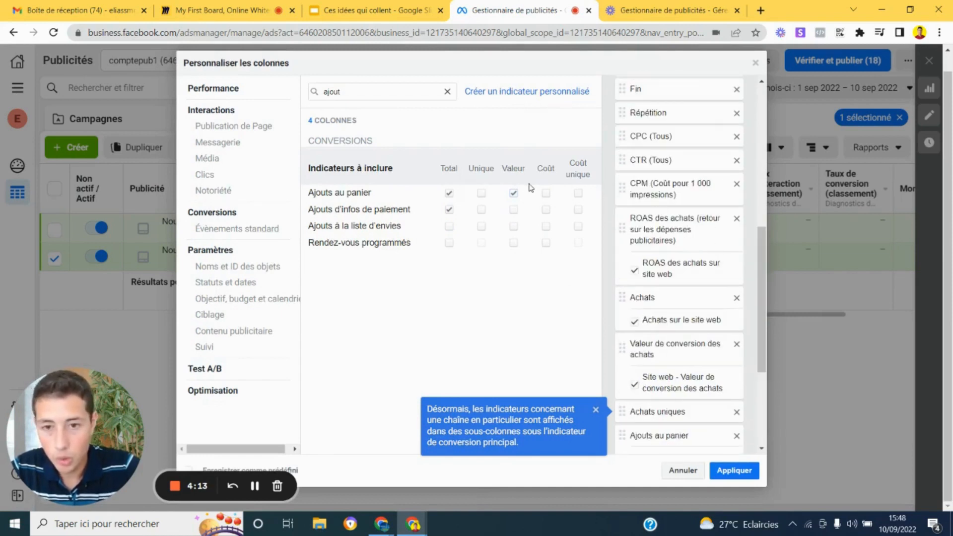
scroll(734, 299, down, 3)
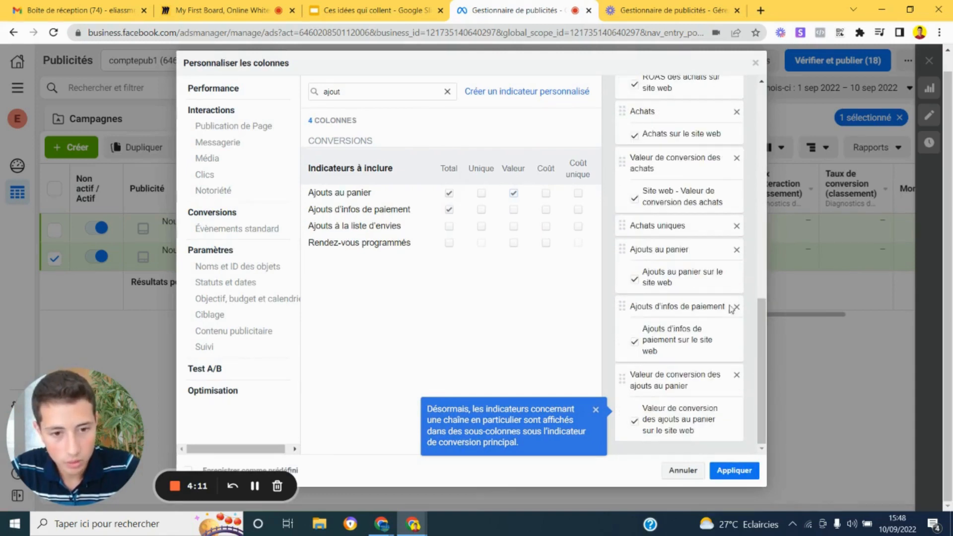
- Search for "achat" again and add the cost metric for Achats as a column
click(415, 93)
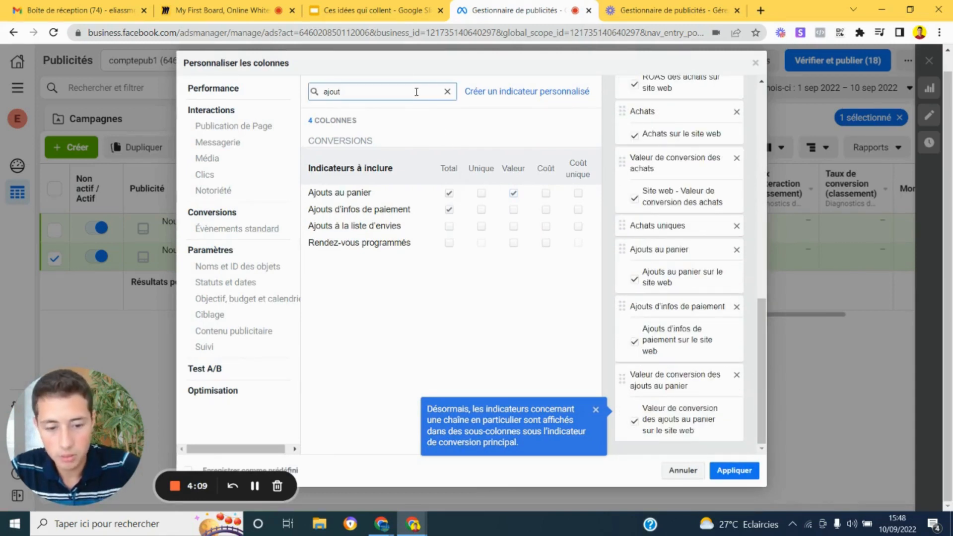
key(BackSpace)
text(chat)
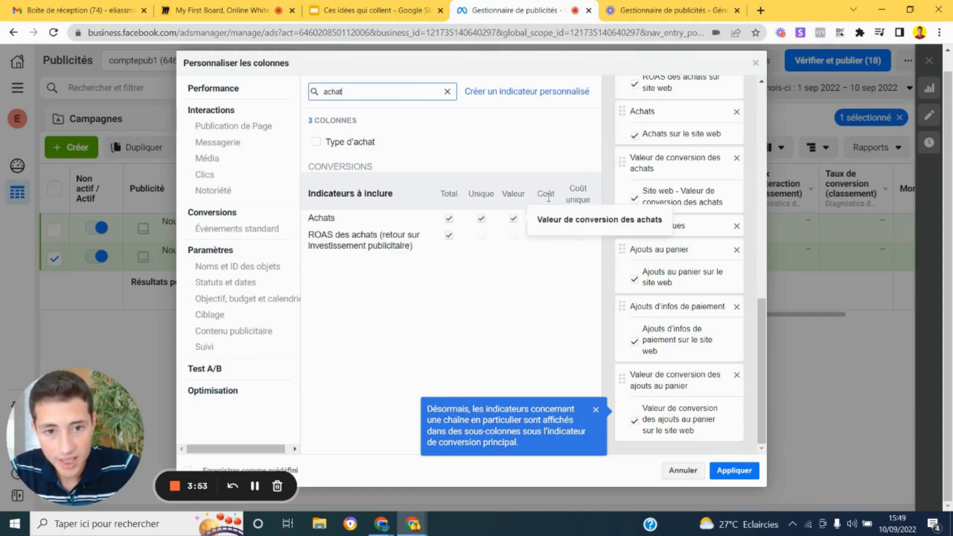
click(548, 219)
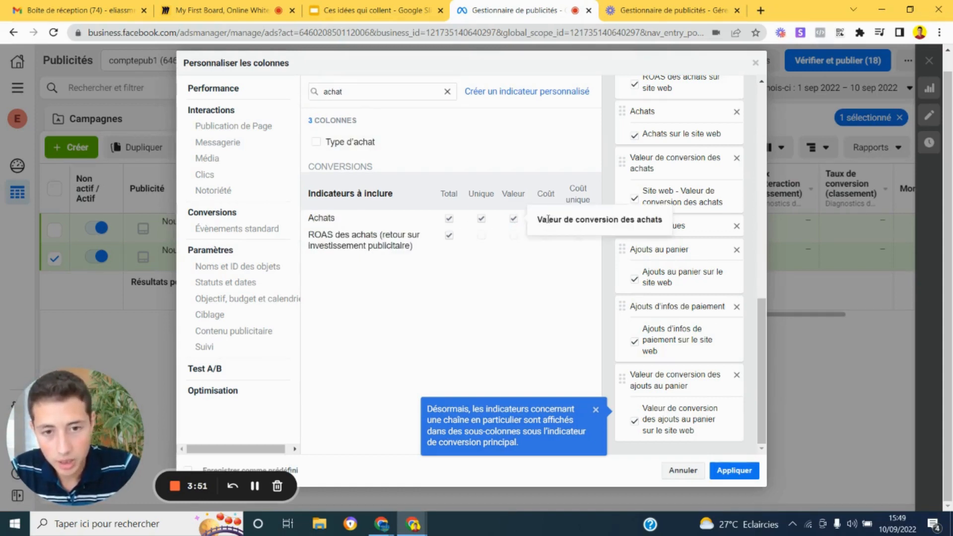
click(546, 219)
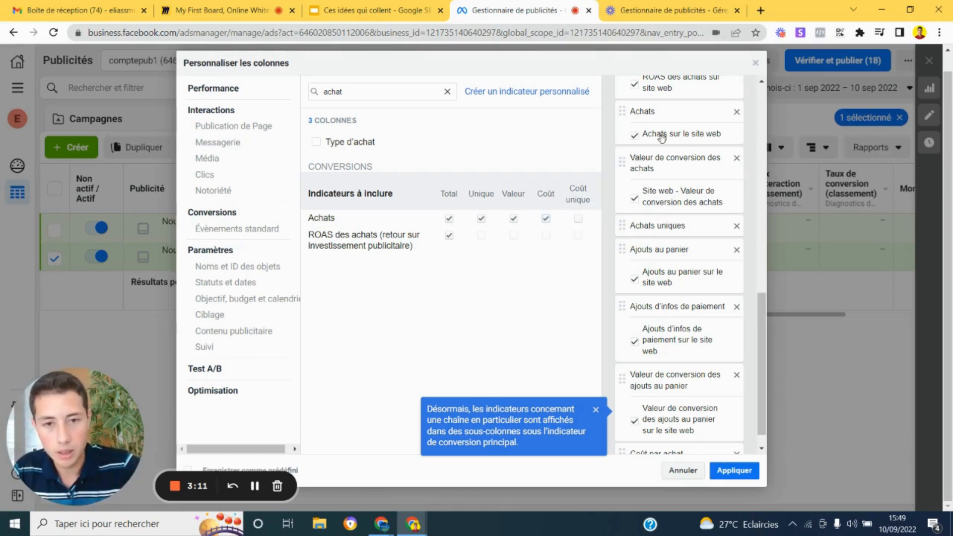
- Apply the customized column selection and look across the new metric columns in the ads table
scroll(709, 429, down, 1)
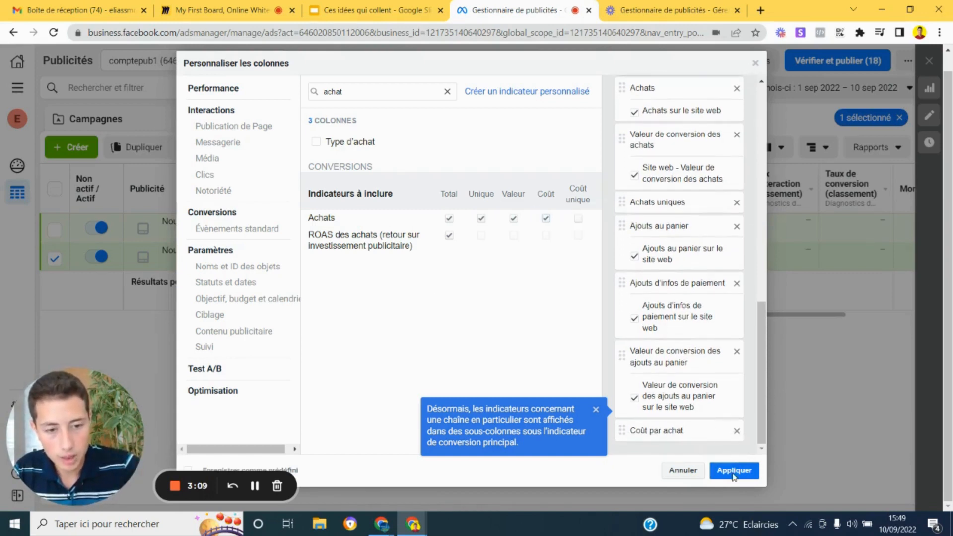
click(733, 475)
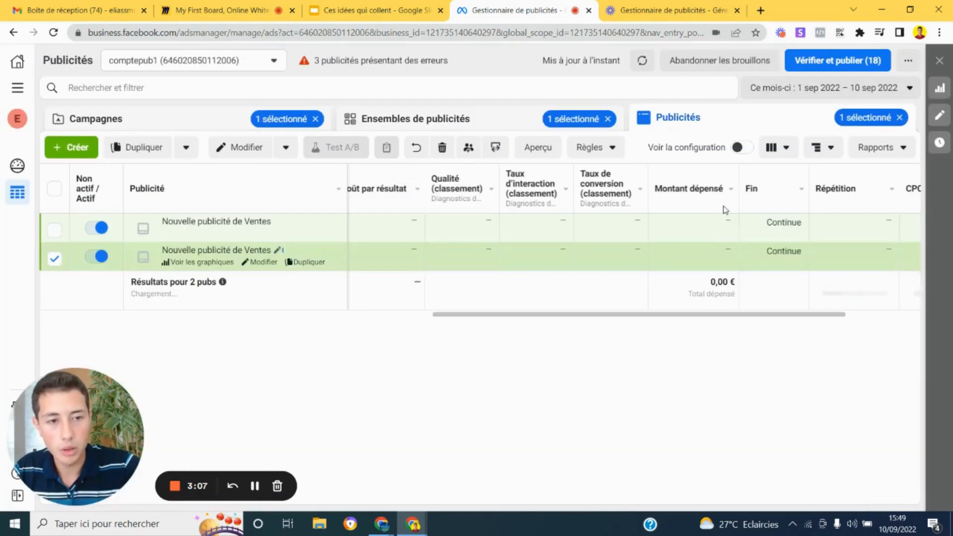
drag(549, 314, 437, 318)
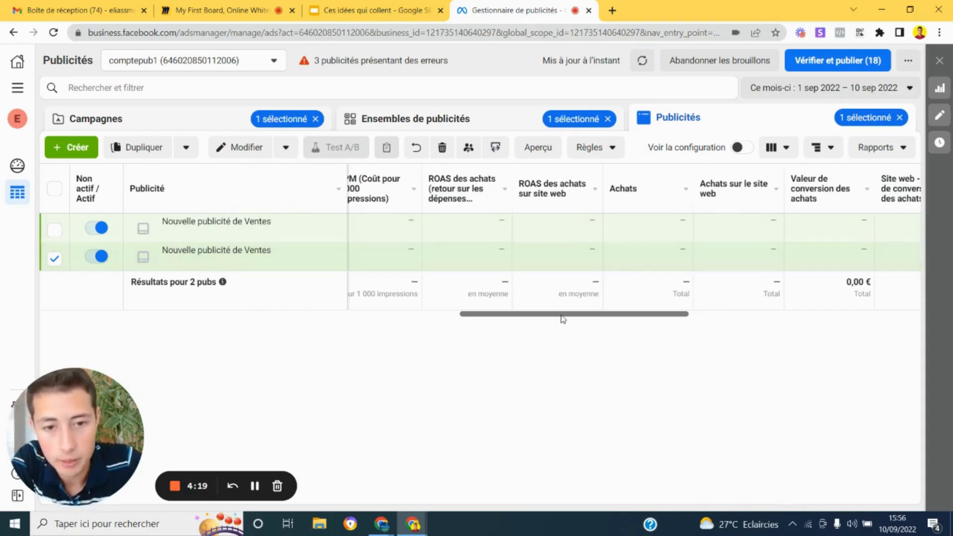
drag(564, 316, 744, 319)
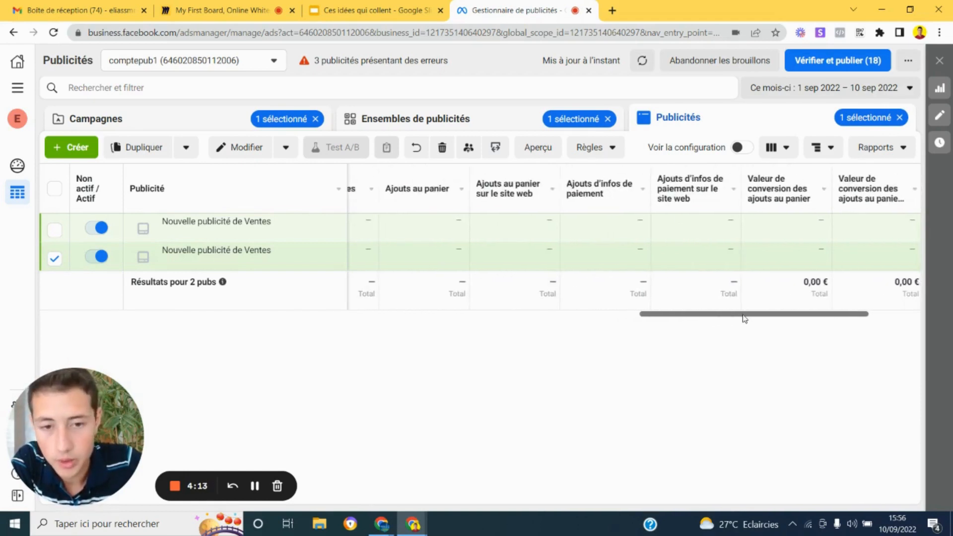
- Sort the ads by the ROAS des achats (retour sur les dépenses) column from lowest to highest
mouse_move(717, 196)
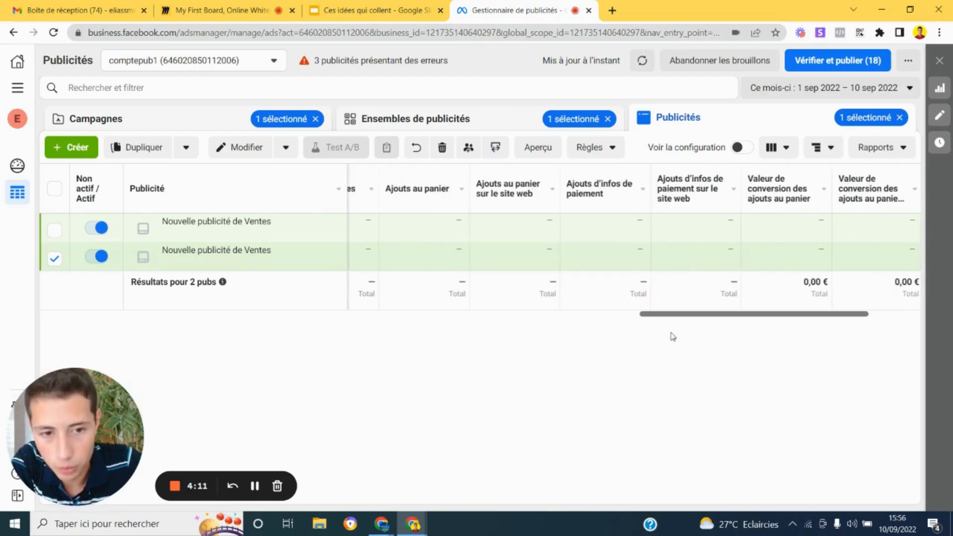
drag(672, 321, 548, 328)
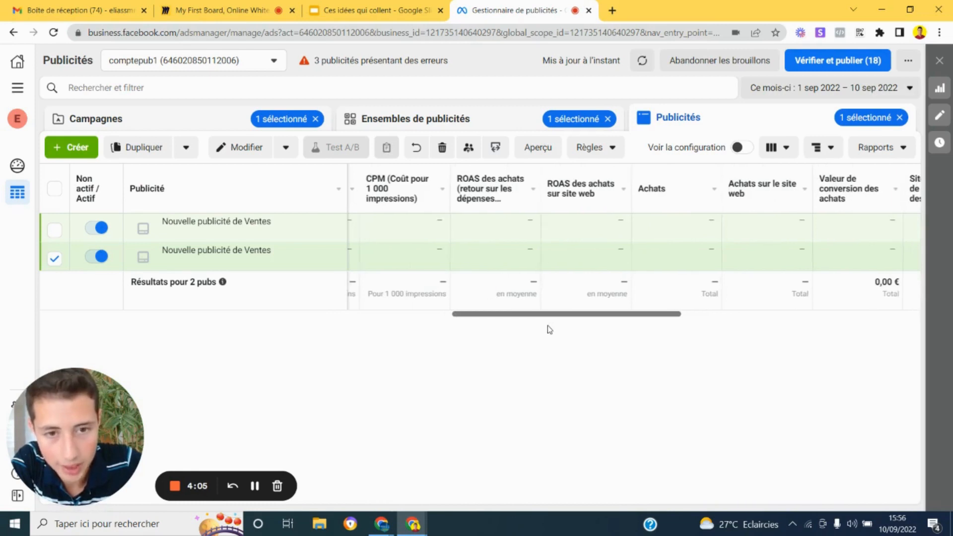
mouse_move(591, 184)
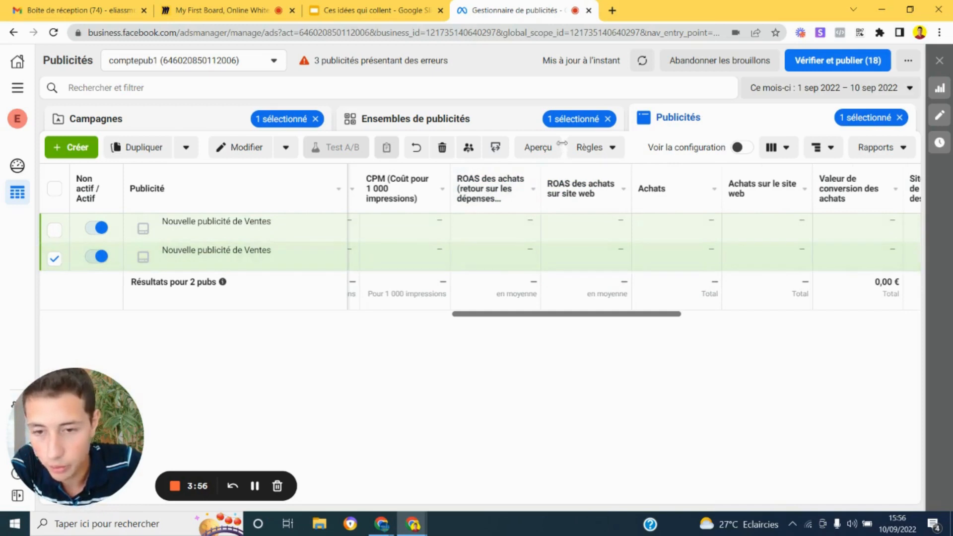
click(533, 189)
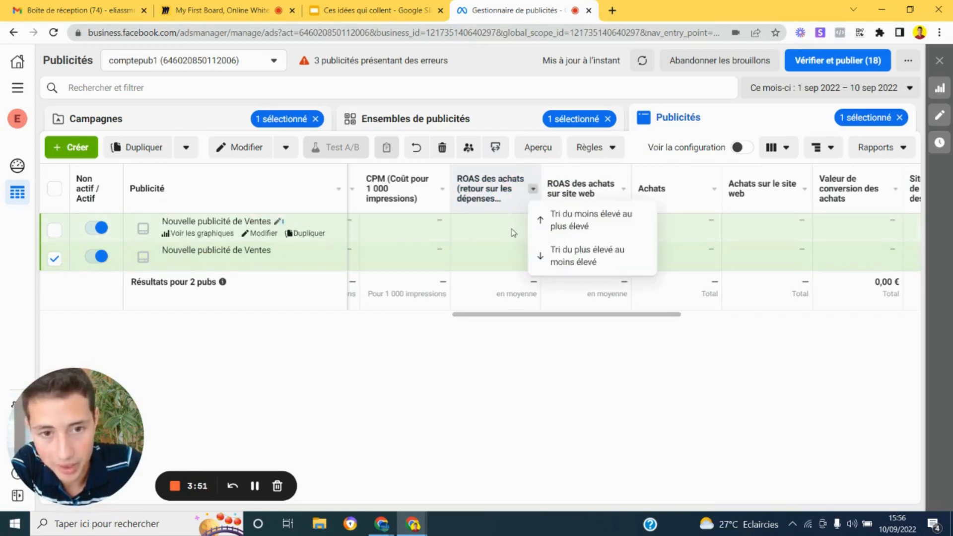
click(575, 223)
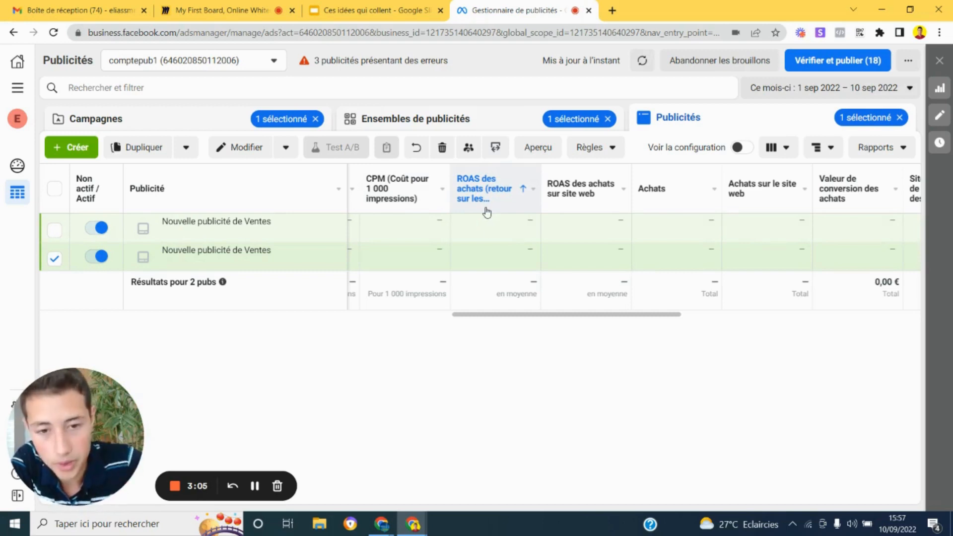
- Sort the ads table by Coût par achat from lowest to highest
drag(532, 313, 556, 319)
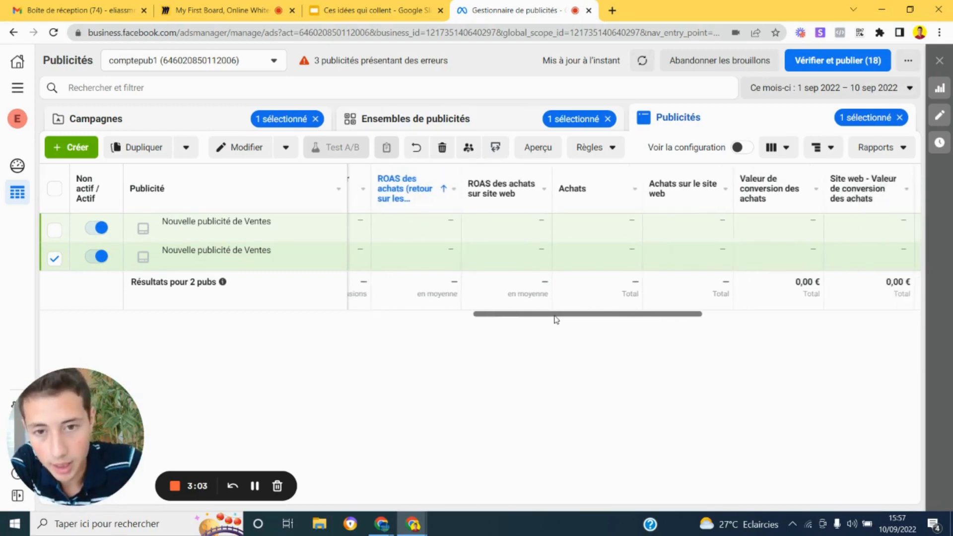
drag(479, 316, 609, 314)
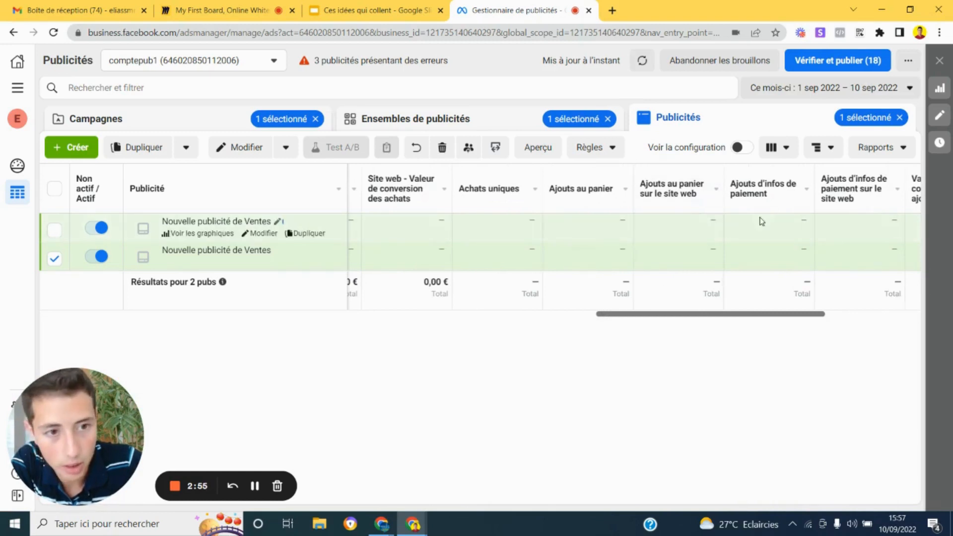
drag(637, 316, 530, 328)
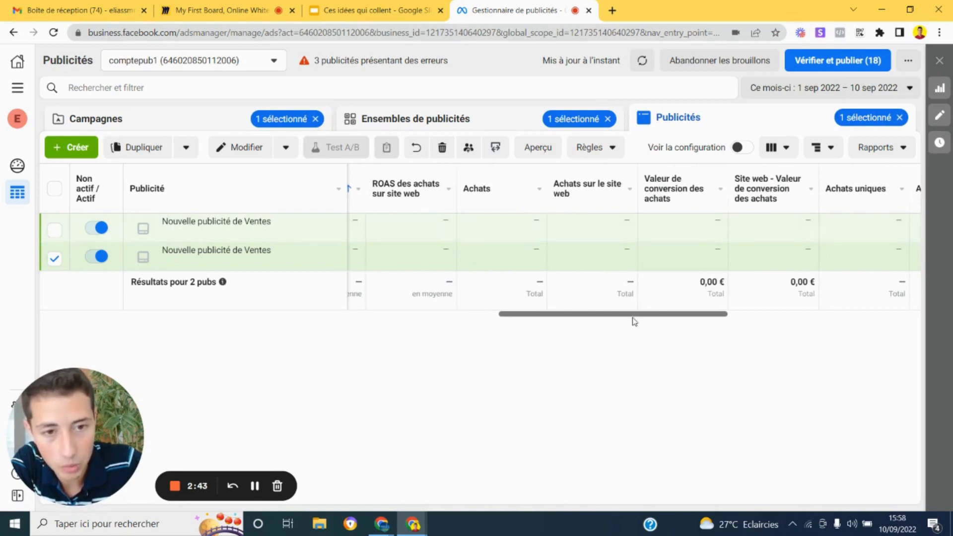
drag(634, 321, 523, 326)
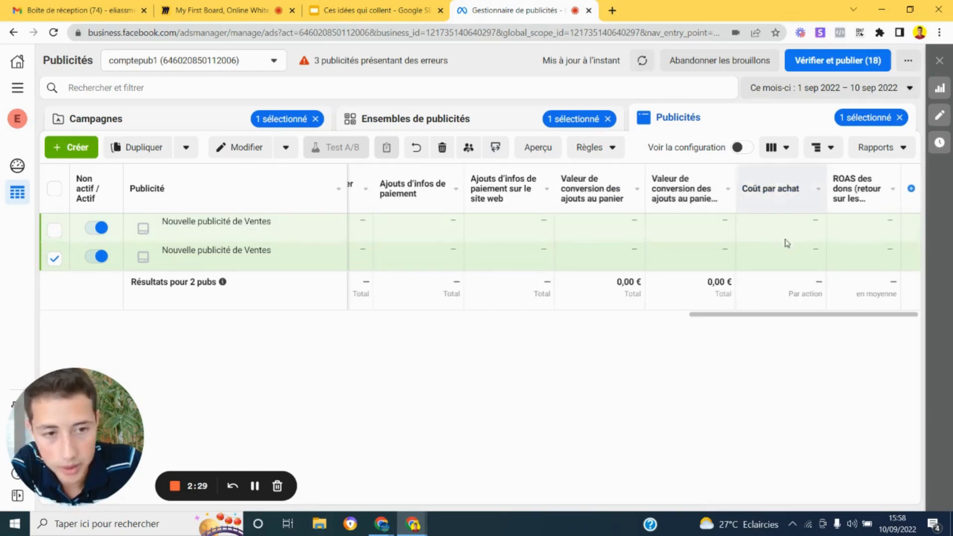
click(817, 191)
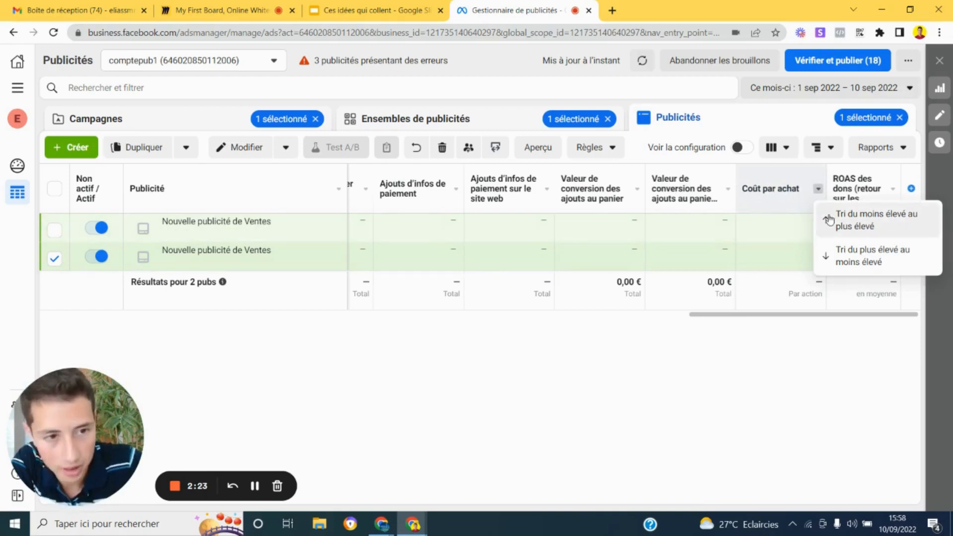
click(785, 293)
- Look back across the ads table's metrics, from Couverture and Impressions through CPM, ROAS and Achats to Coût par achat
drag(779, 314, 822, 316)
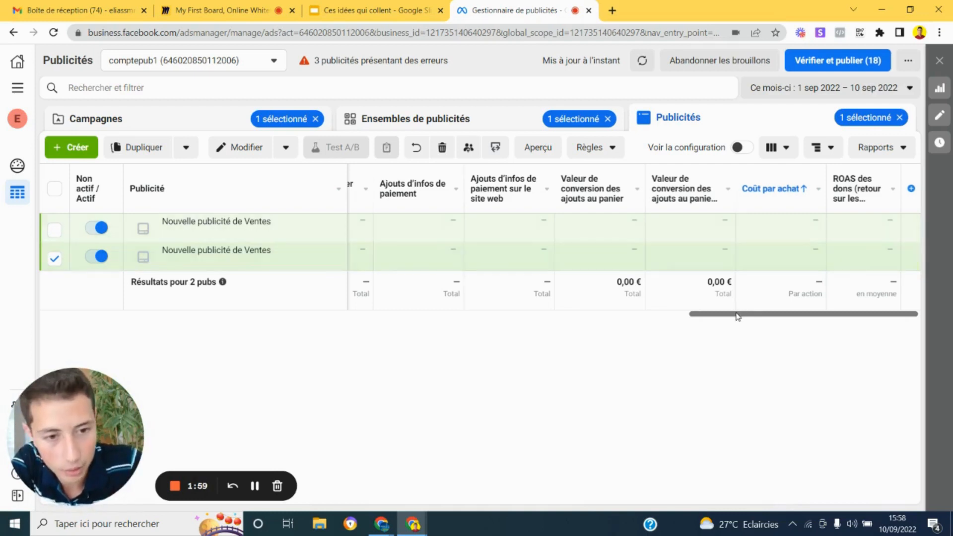
scroll(658, 319, left, 5)
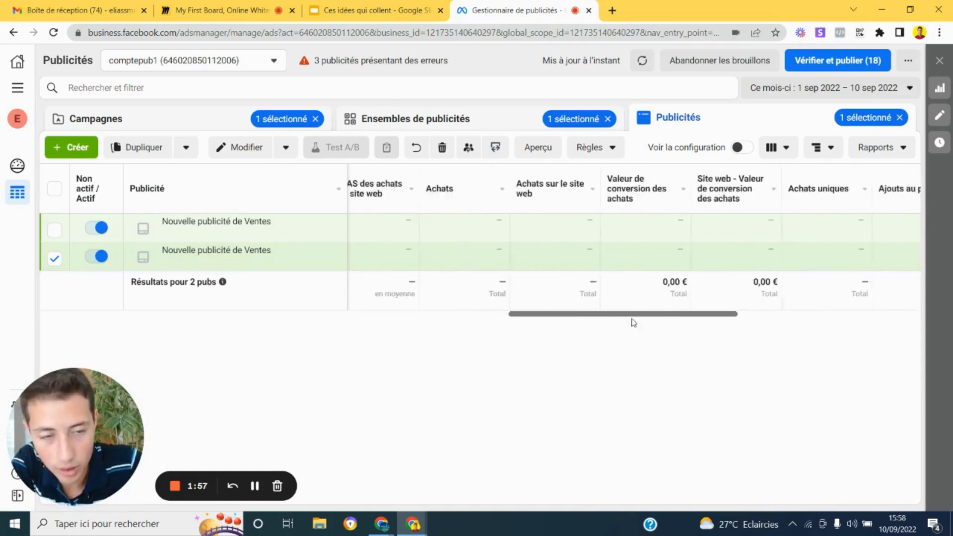
scroll(758, 327, right, 5)
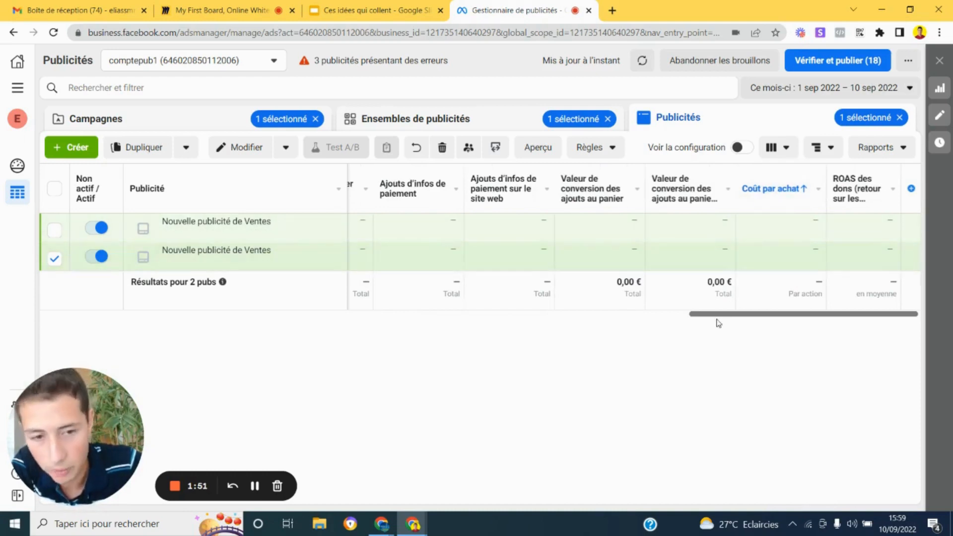
drag(714, 316, 209, 315)
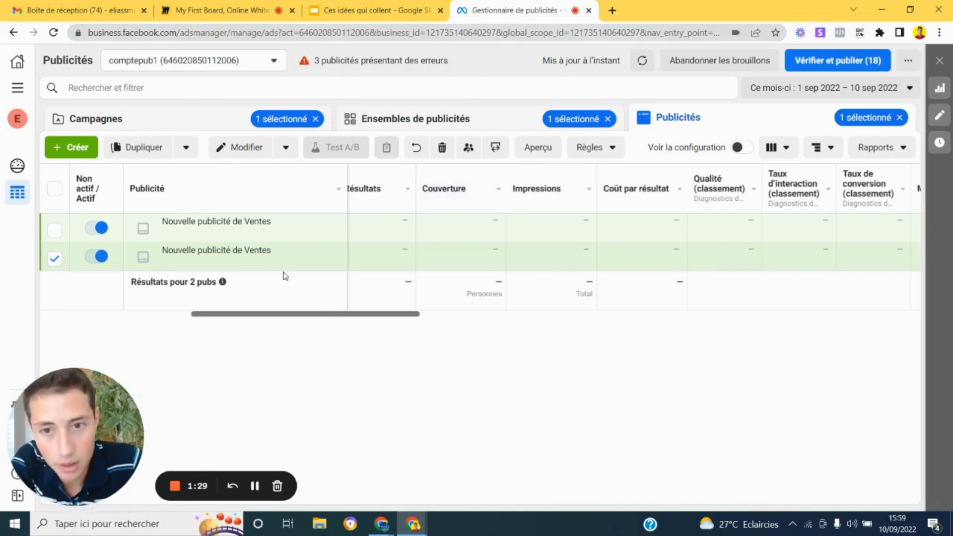
drag(320, 317, 569, 316)
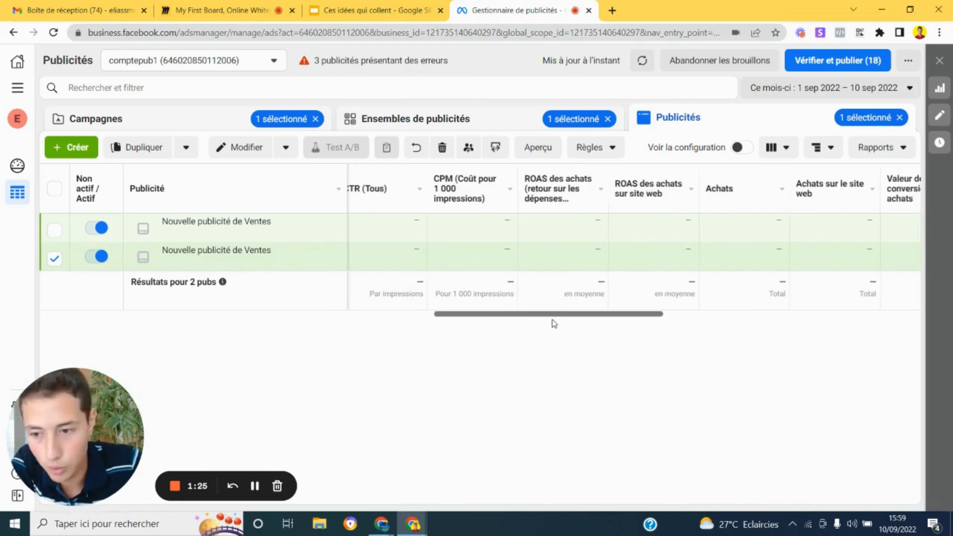
mouse_move(506, 260)
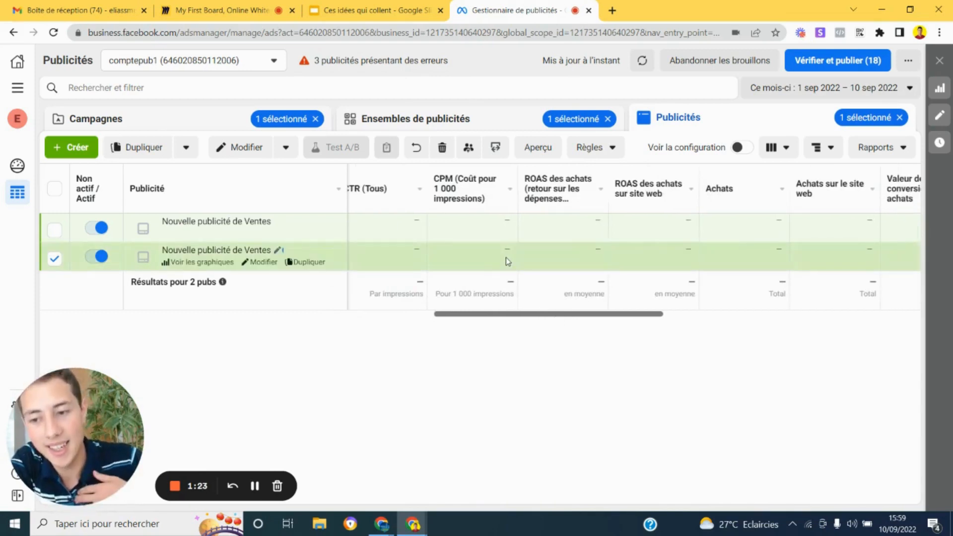